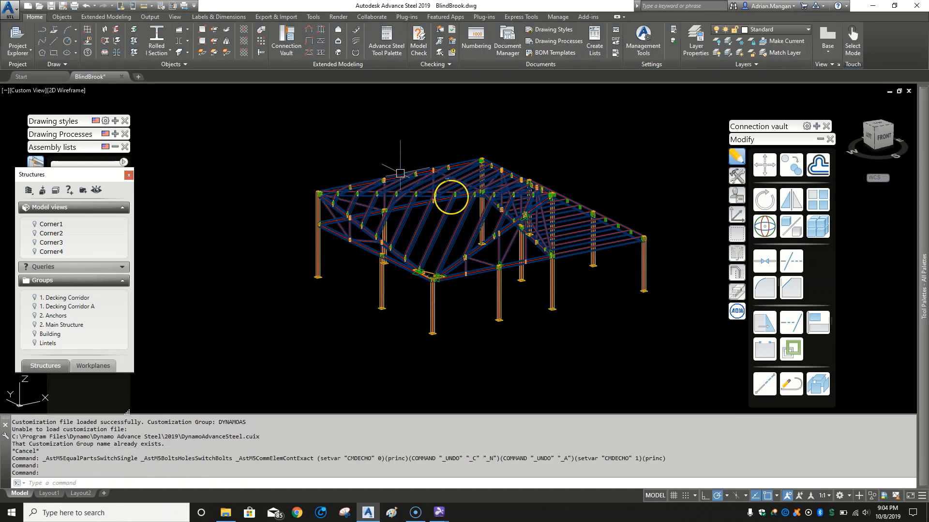
- Turn on the Concrete slabs, Concrete walls and Connection boxes layers
middle_click_drag(452, 199, 426, 191)
left_click(795, 31)
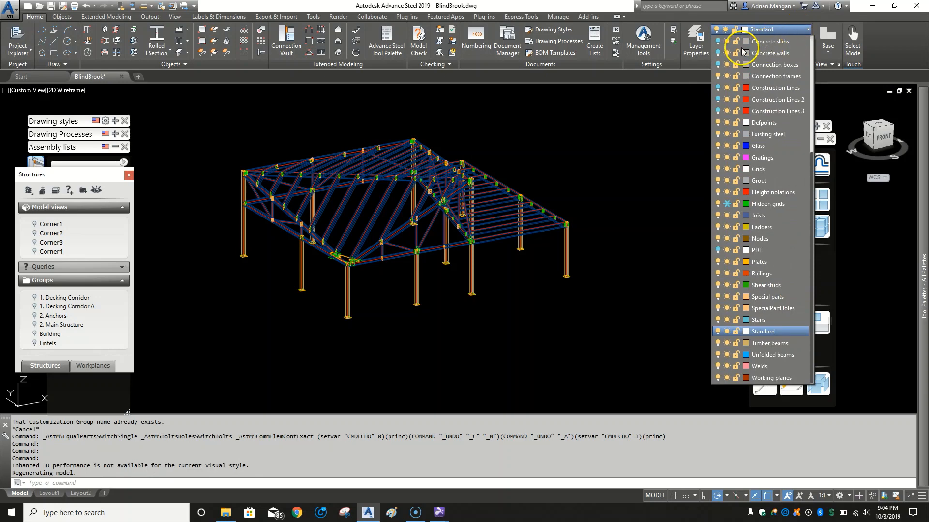
left_click(718, 42)
left_click(719, 59)
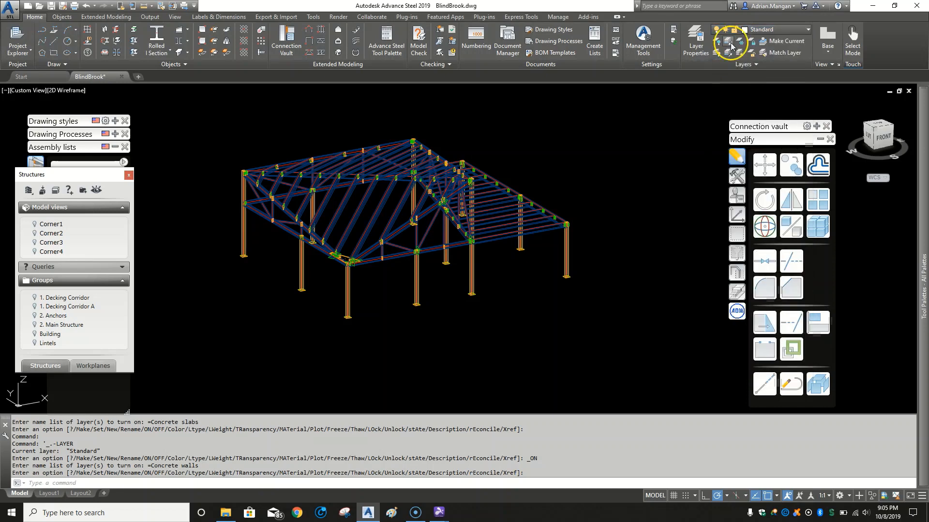
left_click(795, 30)
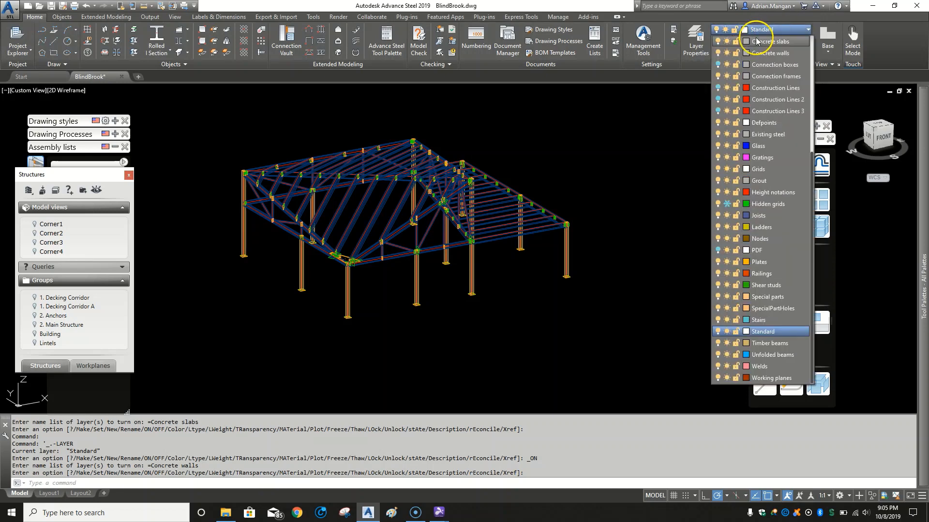
left_click(718, 65)
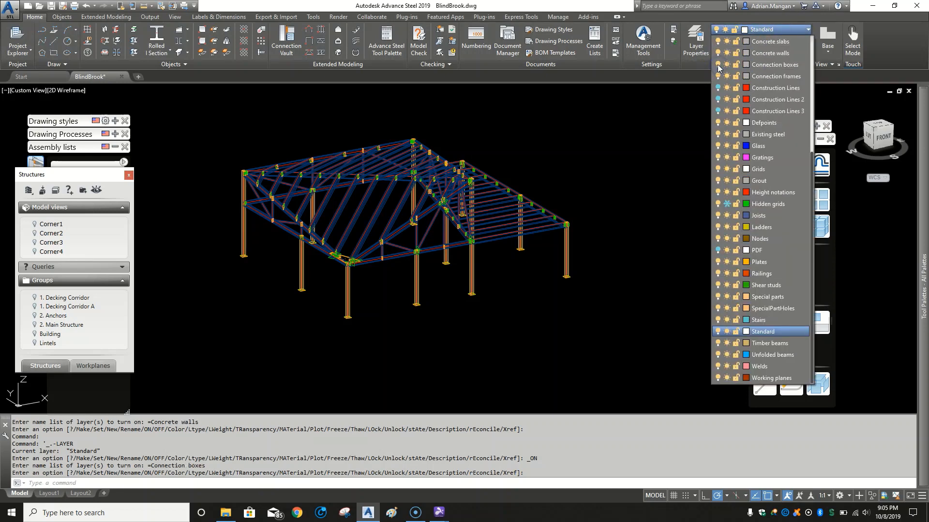
- Turn on the Construction Lines, Construction Lines 2, Construction Lines 3 and PDF layers
left_click(718, 88)
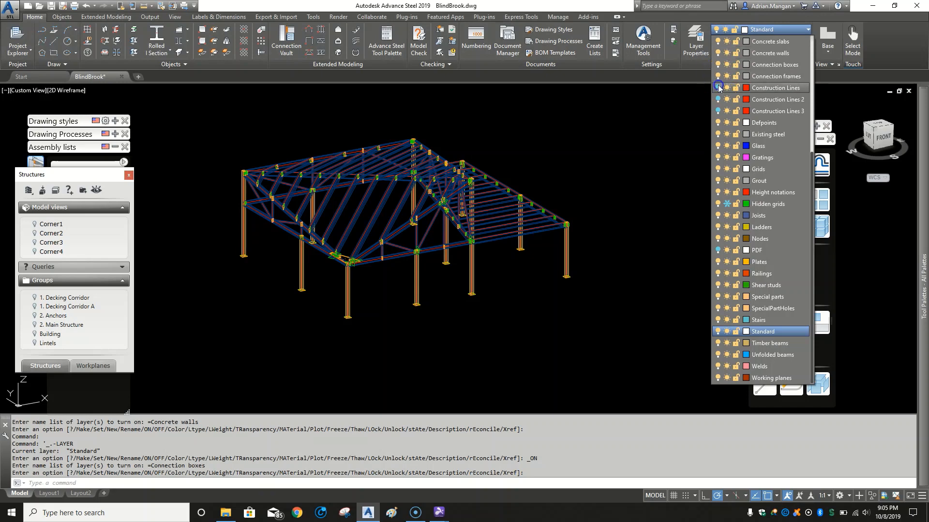
left_click(718, 111)
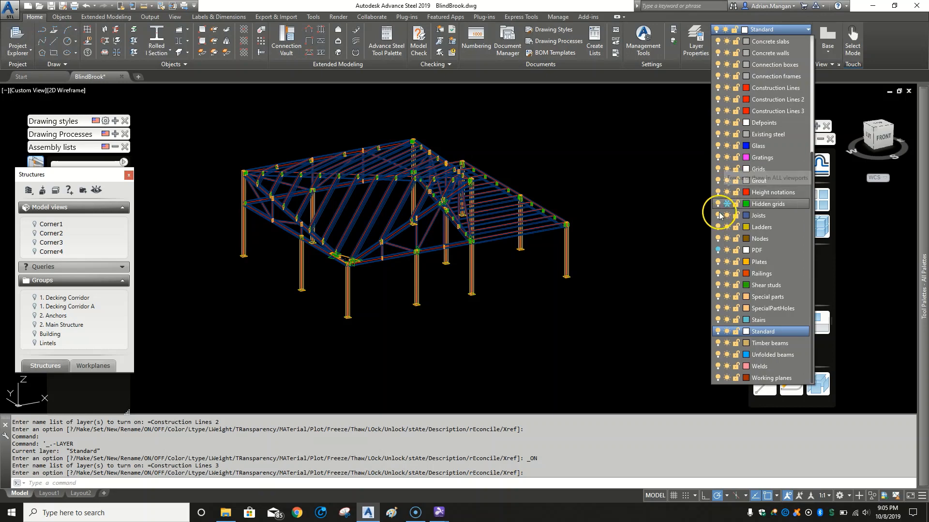
left_click(719, 251)
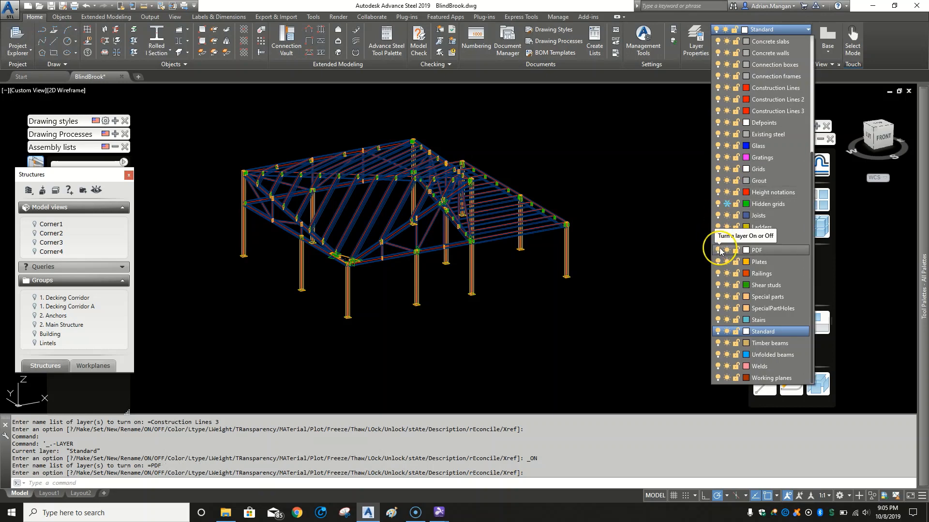
- Turn on the Camera Plan, Camera Skewed, Cameras and Claddings layers
scroll(740, 155, "up", 4)
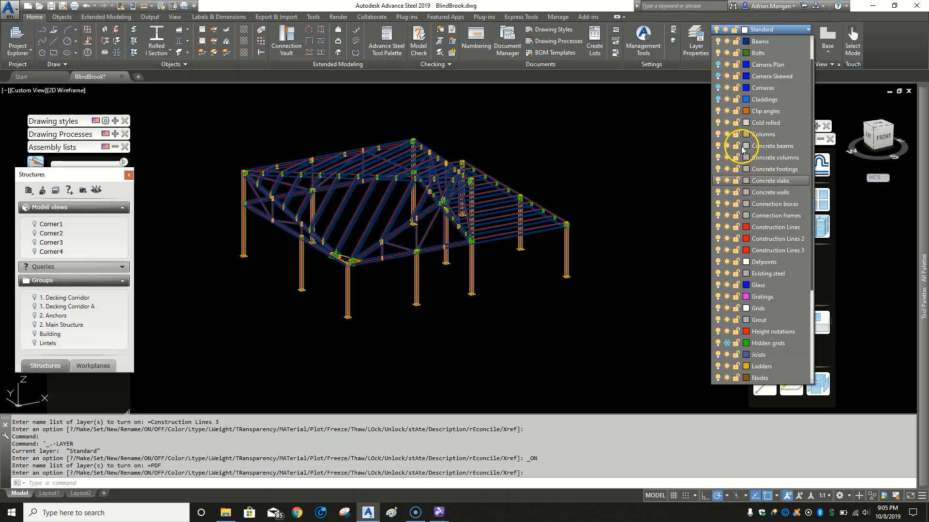
left_click(718, 65)
left_click(718, 76)
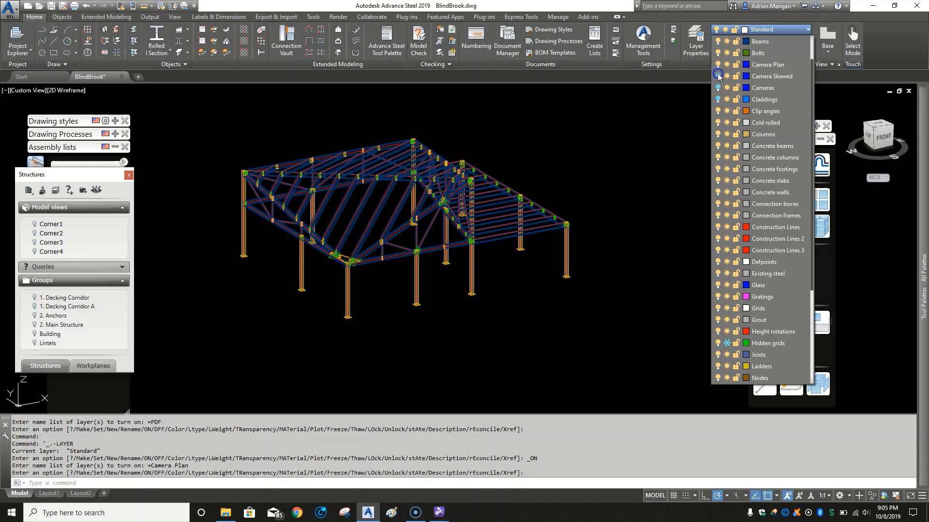
left_click(719, 88)
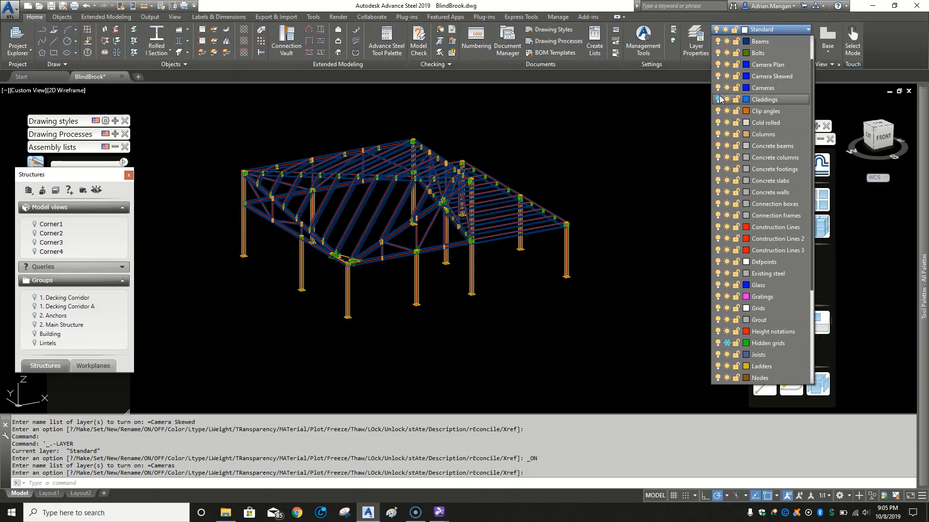
scroll(721, 107, "up", 1)
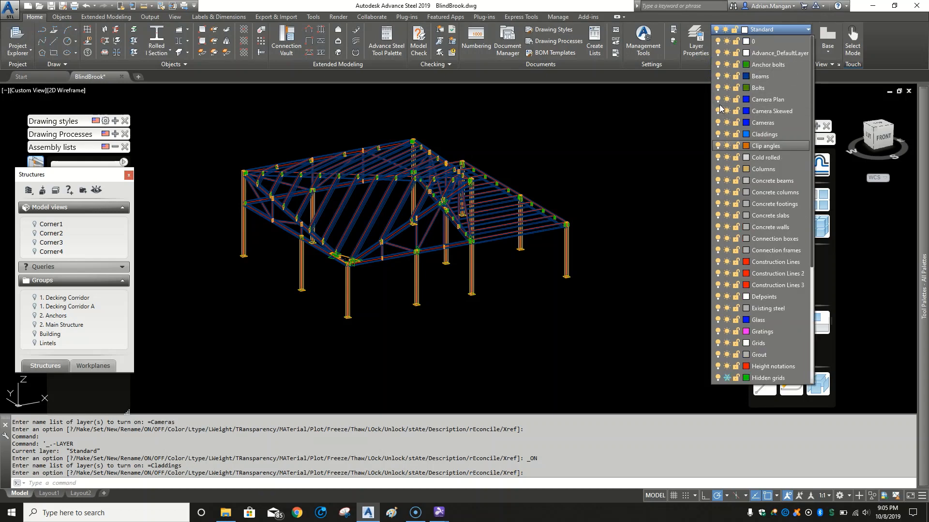
scroll(728, 121, "down", 5)
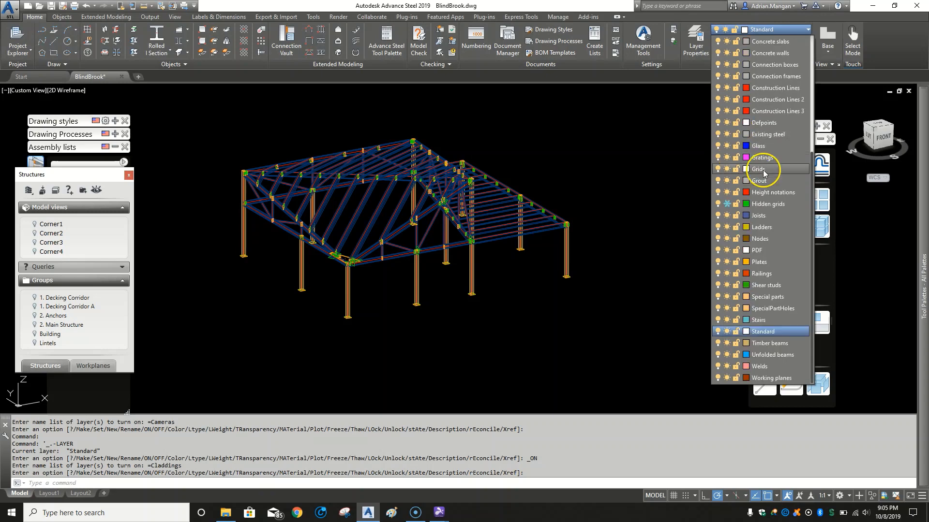
- Show all hidden objects of the model with the Show All Objects quick view
scroll(596, 153, "down", 6)
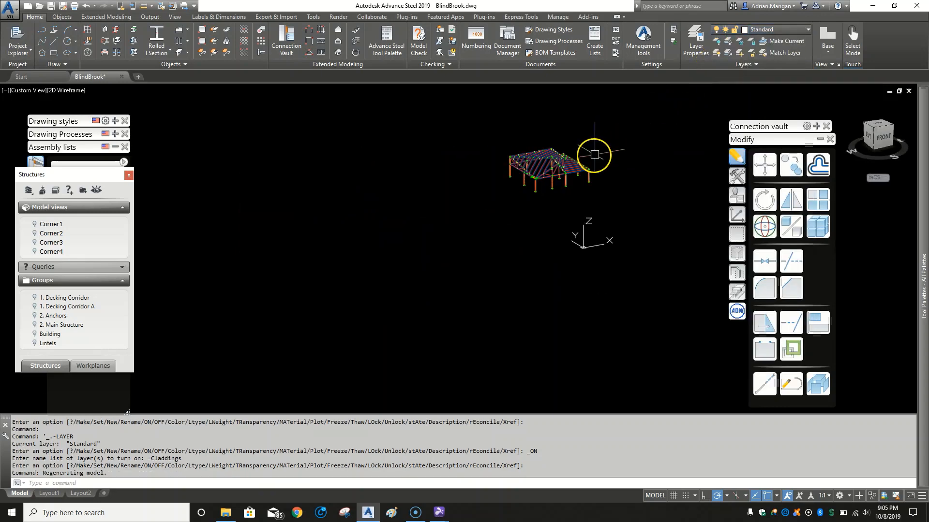
middle_click_drag(581, 162, 527, 188)
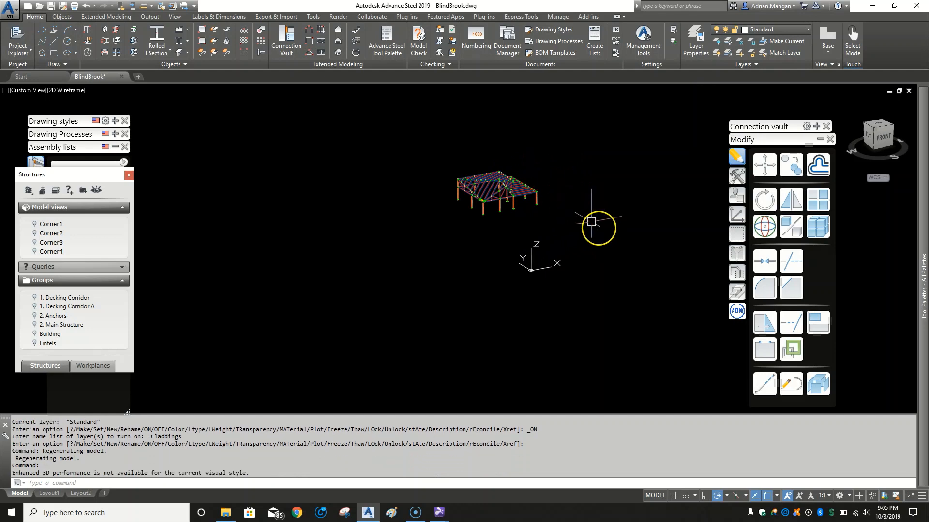
left_click(737, 272)
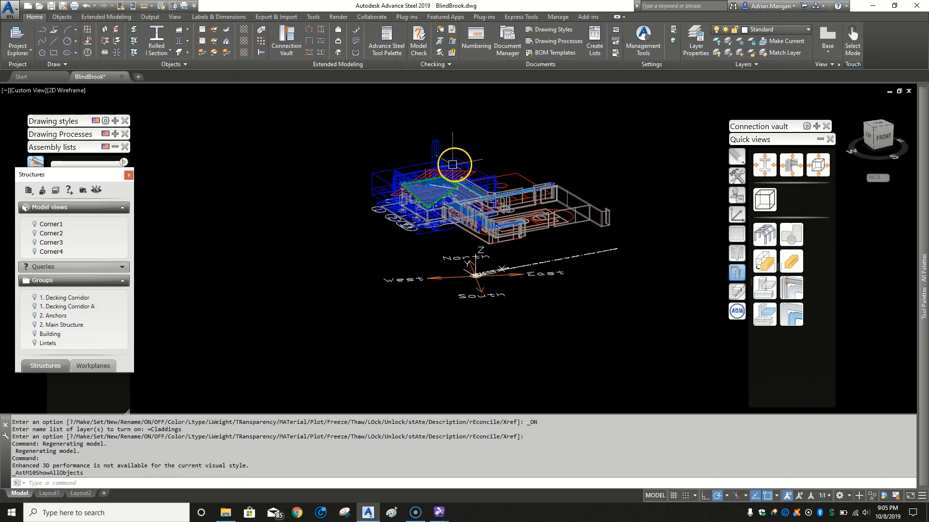
scroll(452, 166, "up", 4)
scroll(426, 146, "up", 2)
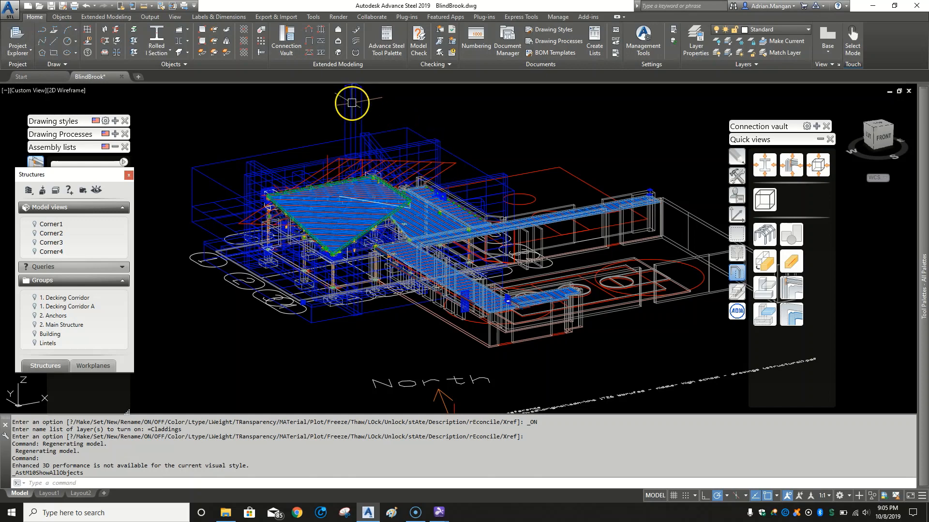
- Save the drawing as a copy named BlindBrook_Fusion.dwg in the BlindBrook folder
left_click(64, 6)
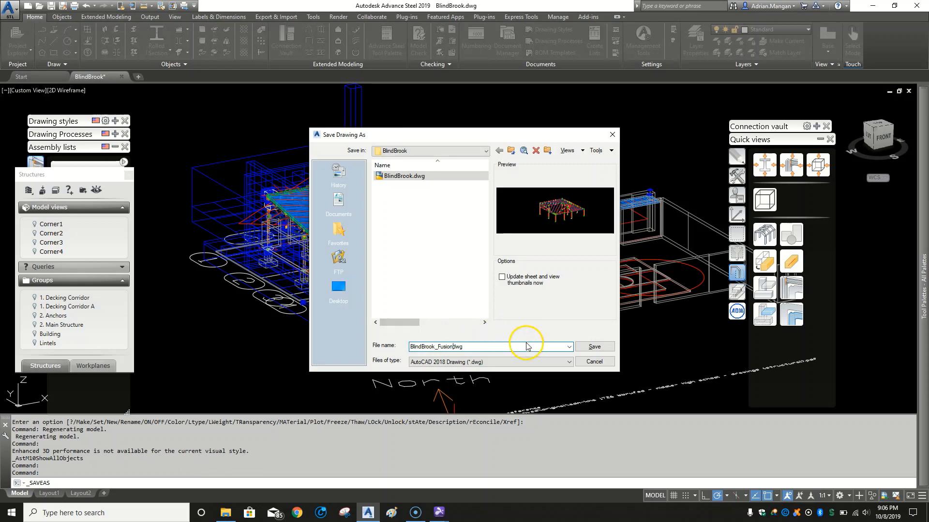
left_click(588, 348)
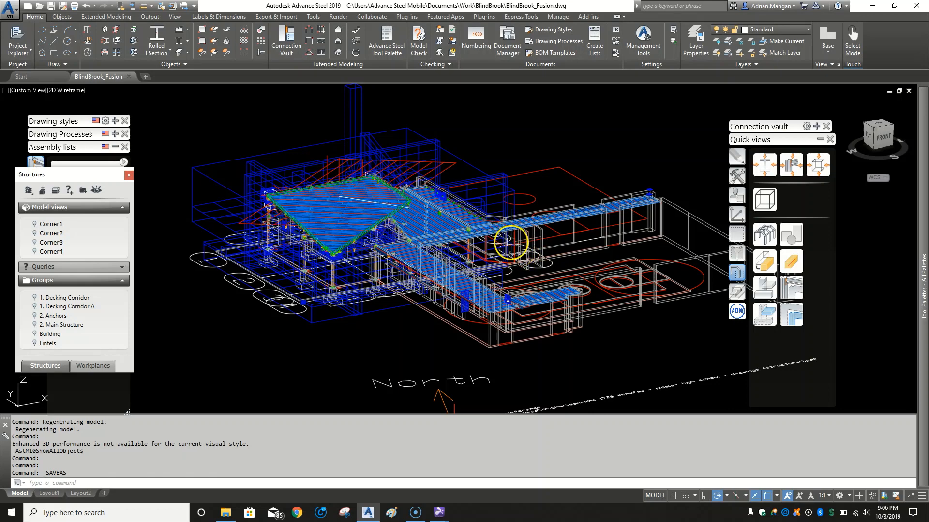
- Select one camera object above the roof, extend the selection to all similar cameras and erase them
middle_click_drag(532, 233, 483, 235)
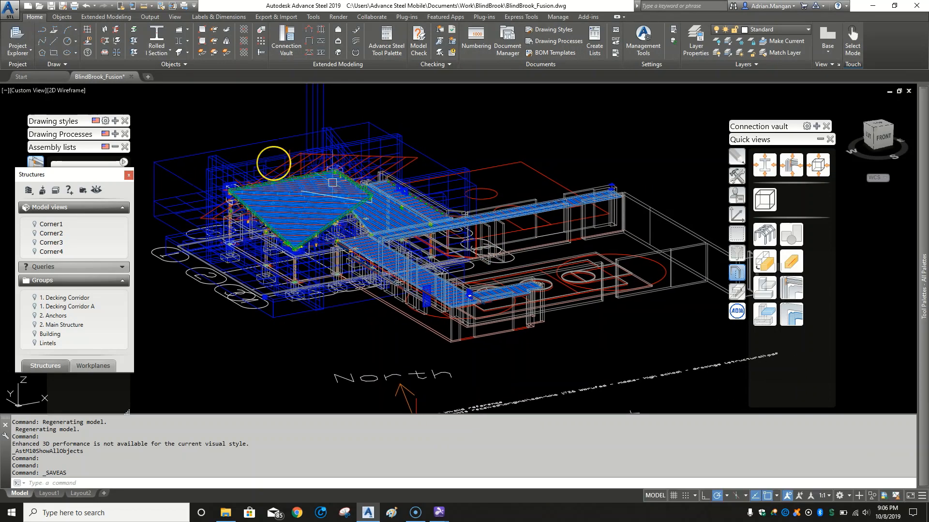
middle_click_drag(360, 238, 367, 213)
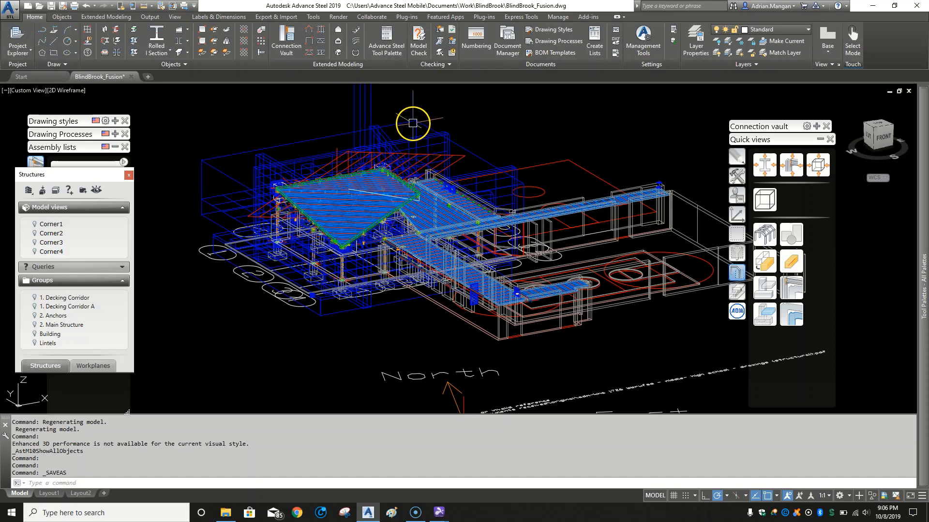
left_click(413, 123)
right_click(443, 108)
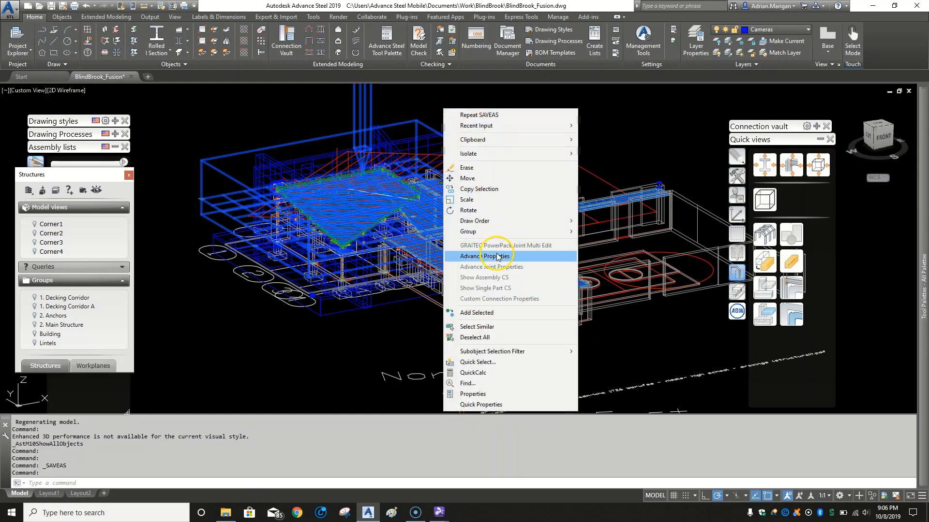
left_click(494, 325)
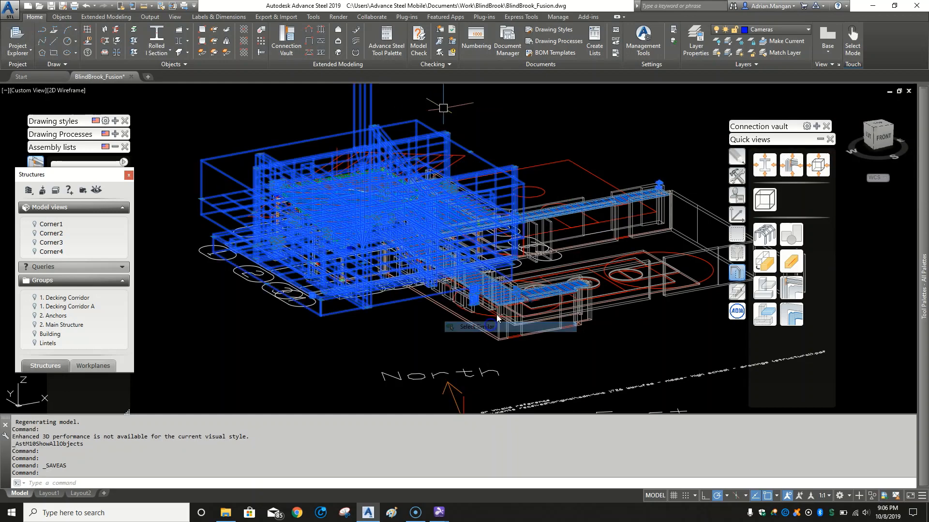
key("Delete")
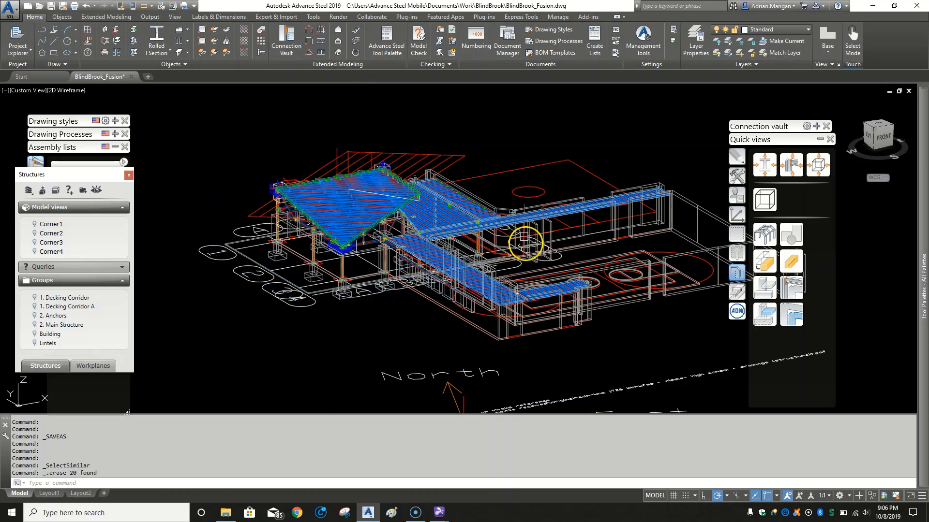
- Select a red construction line above the roof, extend the selection to all similar lines and erase them
left_click(458, 157)
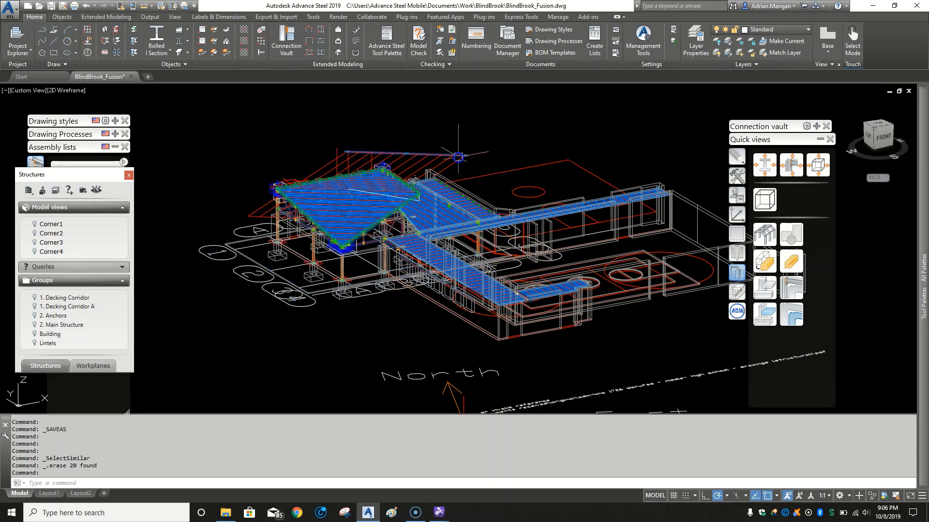
right_click(467, 144)
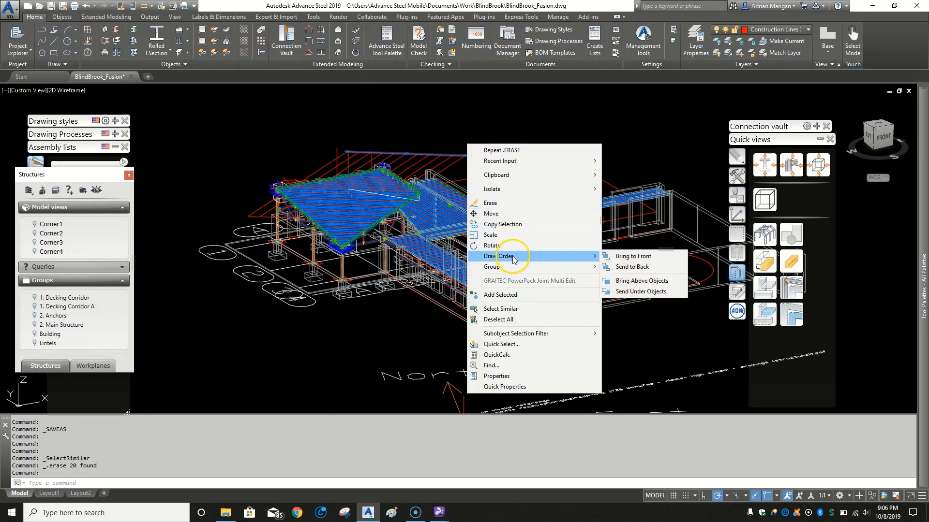
left_click(511, 309)
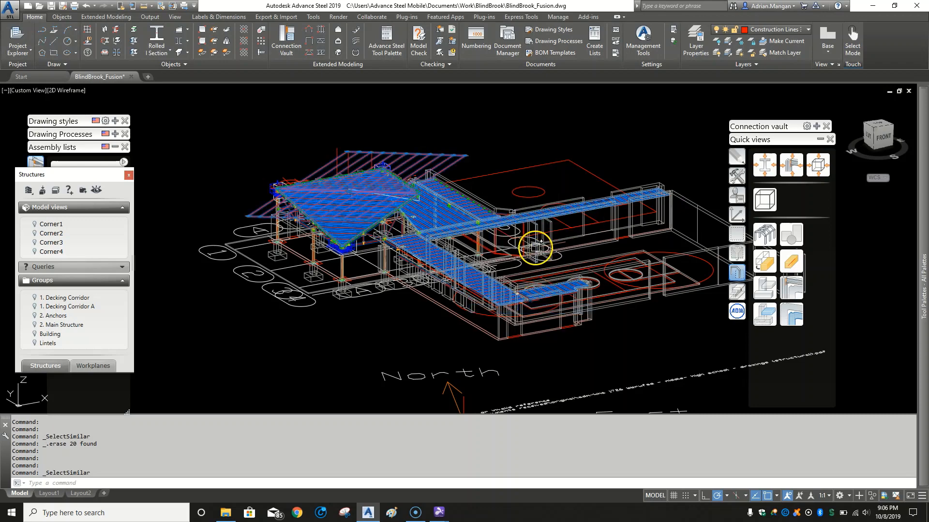
- Select a red construction polyline behind the building, extend the selection to all similar polylines and erase them
right_click(508, 152)
mouse_move(526, 175)
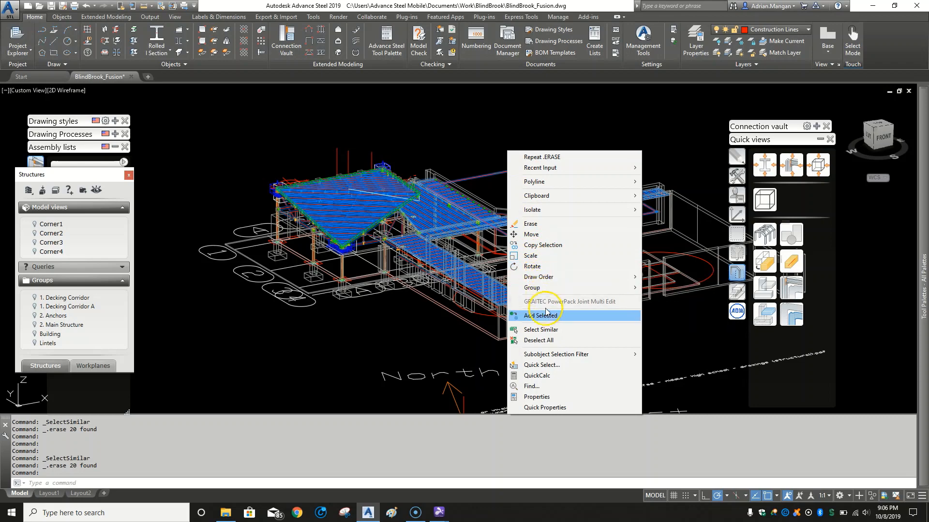
left_click(541, 330)
key("Delete")
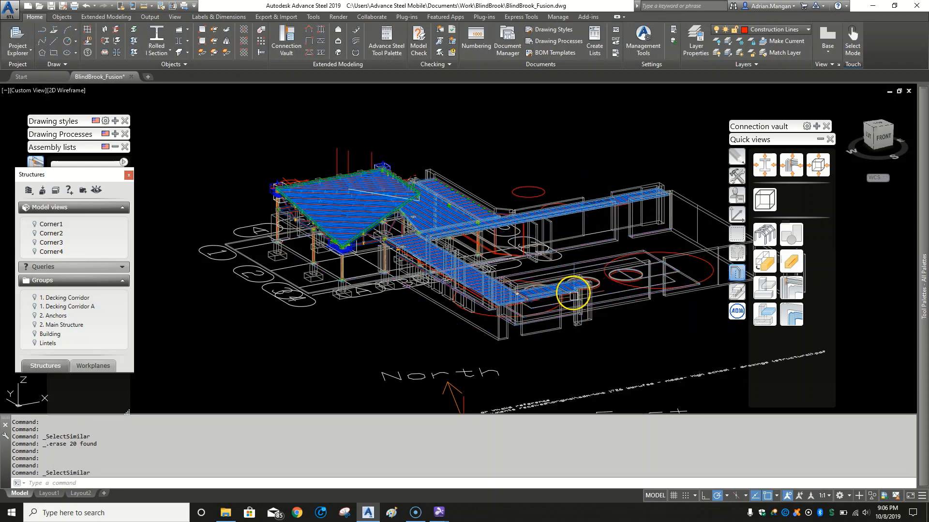
- Select the red construction circle behind the corridor, extend the selection to all similar circles and erase them
right_click(532, 186)
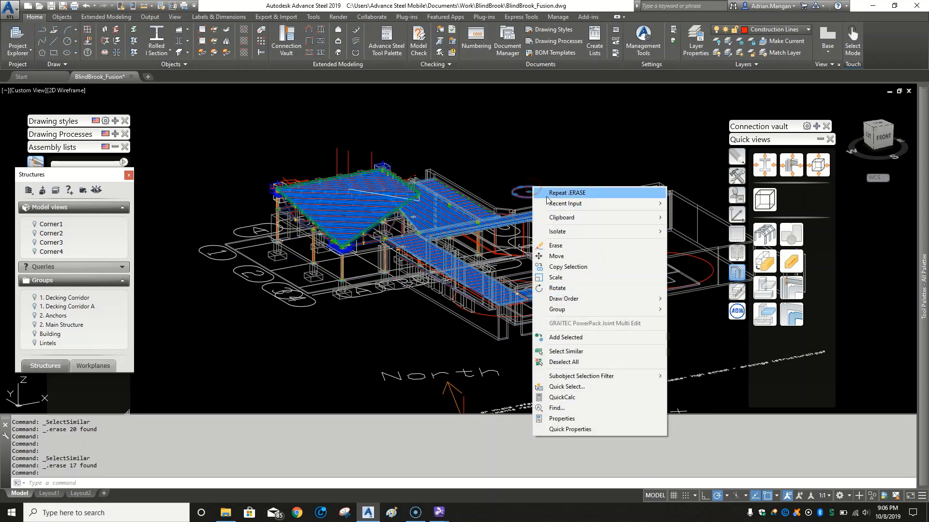
mouse_move(569, 308)
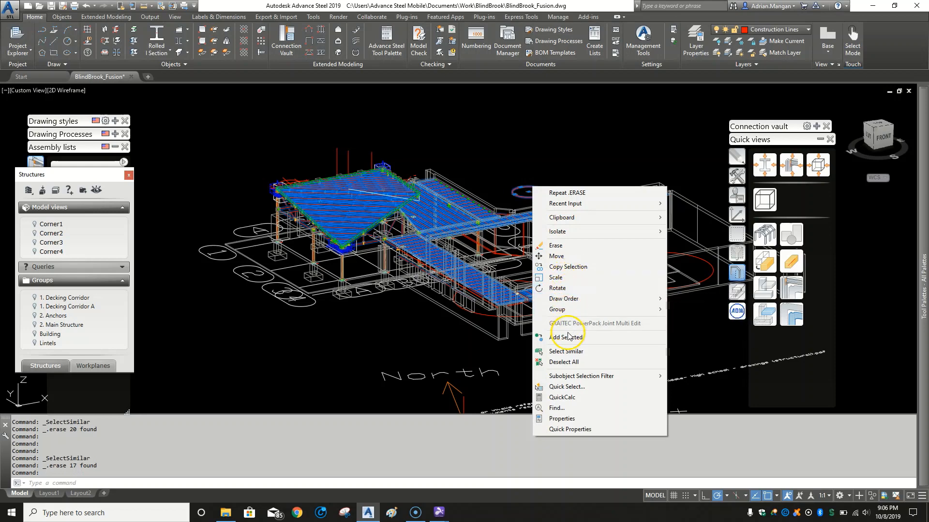
left_click(565, 352)
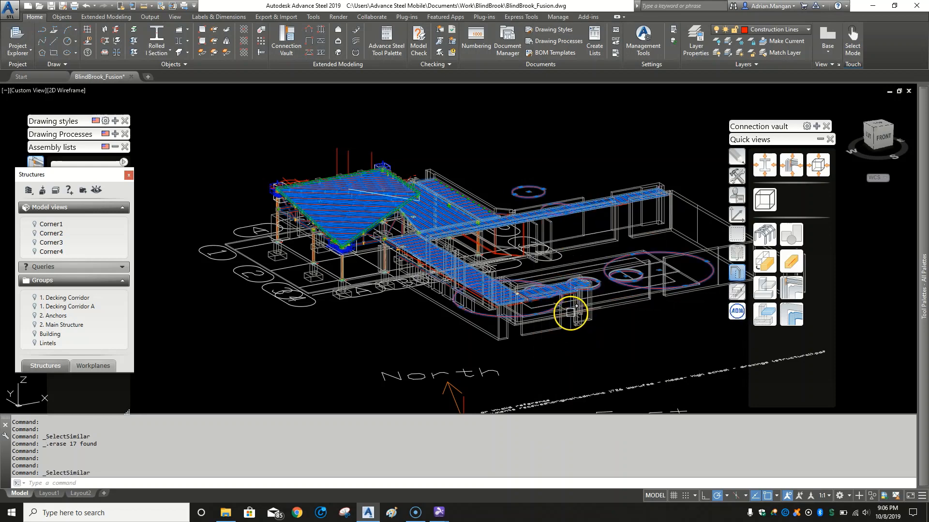
key("Delete")
- Erase the invalid PDF underlay reference text beside the compass symbol
middle_click_drag(381, 264, 366, 245)
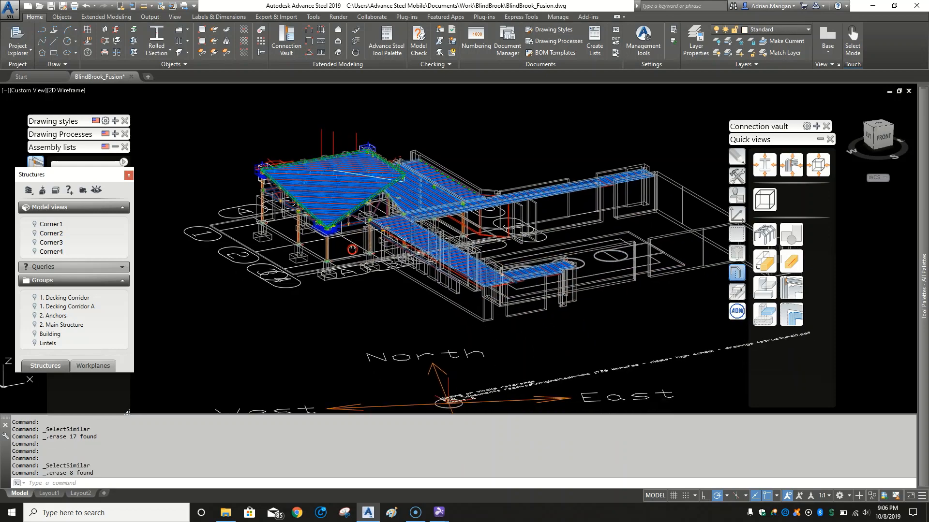
middle_click_drag(370, 283, 390, 325, "shift")
middle_click_drag(535, 372, 454, 264)
middle_click_drag(536, 303, 487, 259)
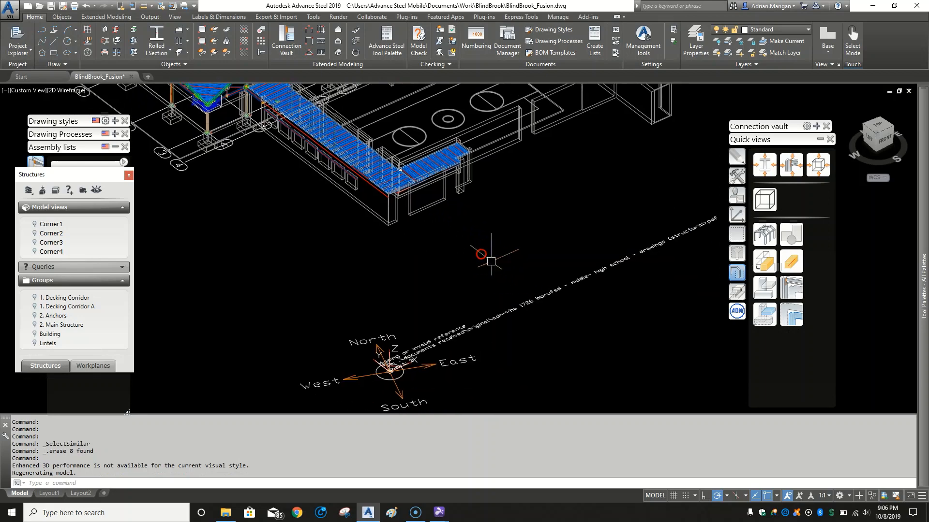
left_click(533, 302)
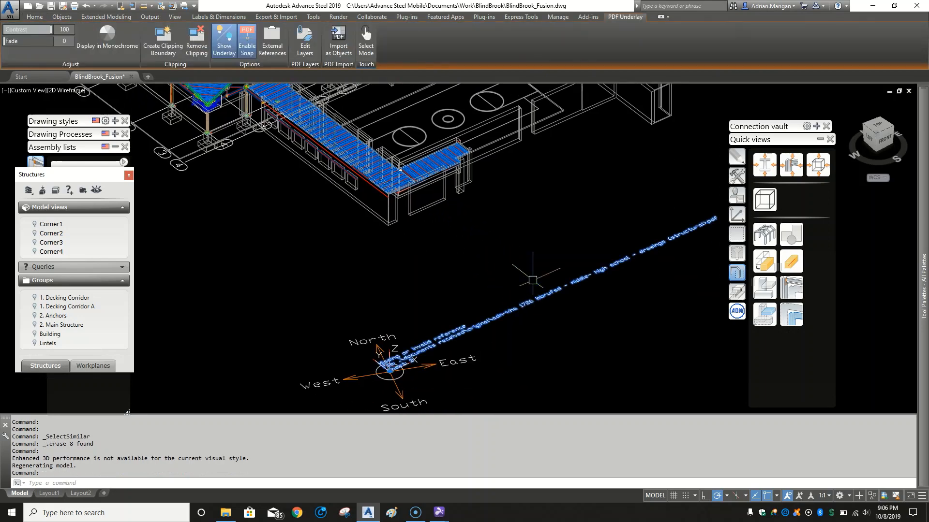
key("Delete")
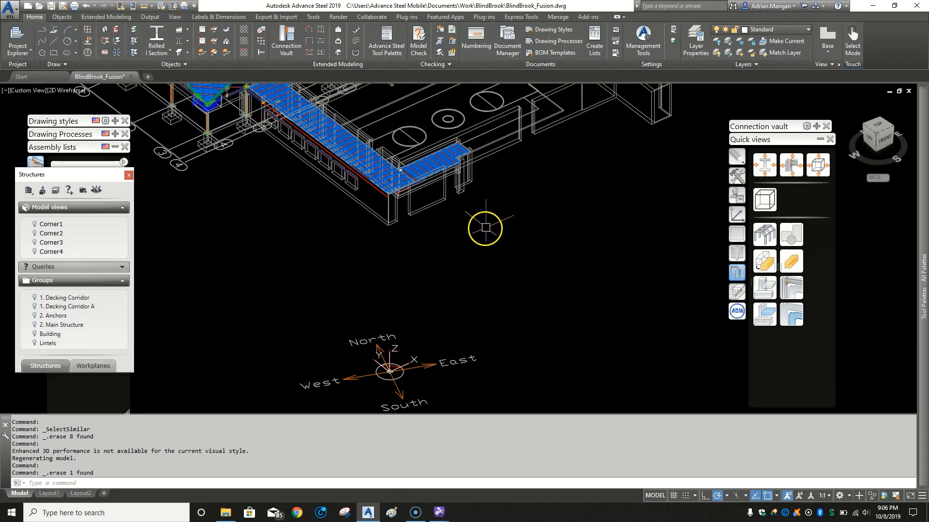
- Erase the North/East/South/West compass symbol at the model's origin
scroll(484, 216, "down", 3)
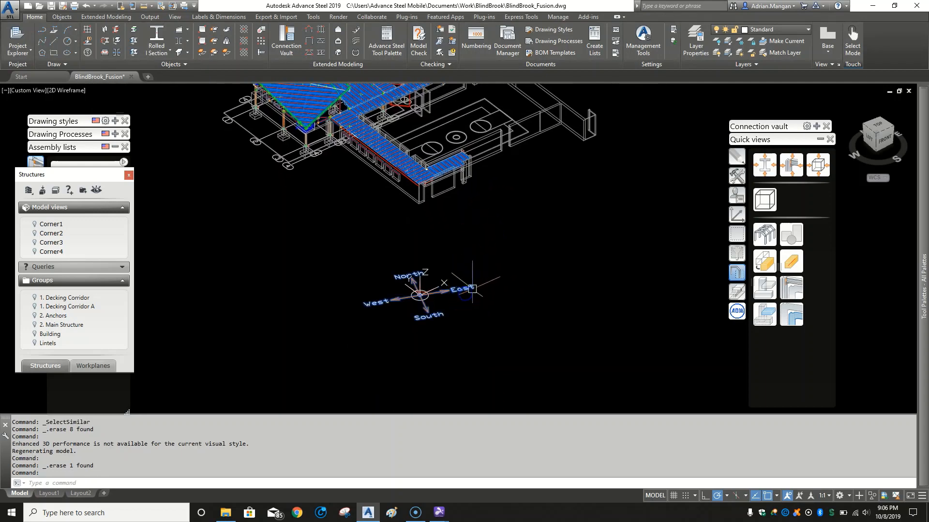
key("Delete")
- Select a cladding panel on the roof, extend the selection to all similar claddings and erase them
scroll(479, 290, "up", 2)
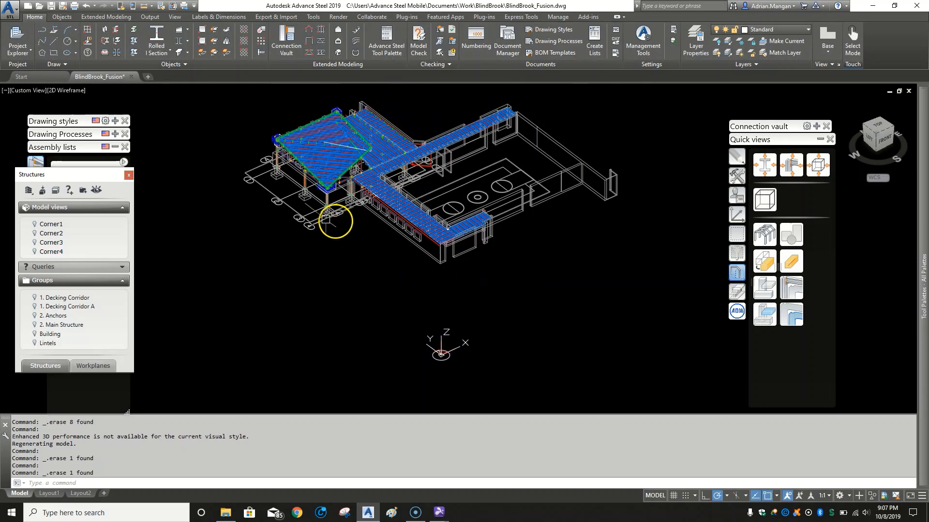
scroll(287, 204, "up", 2)
middle_click_drag(286, 203, 355, 242, "shift")
scroll(339, 196, "up", 5)
mouse_move(339, 196)
middle_mouse_down("shift")
mouse_move(409, 191)
mouse_move(418, 172)
mouse_move(334, 209)
middle_mouse_up("shift")
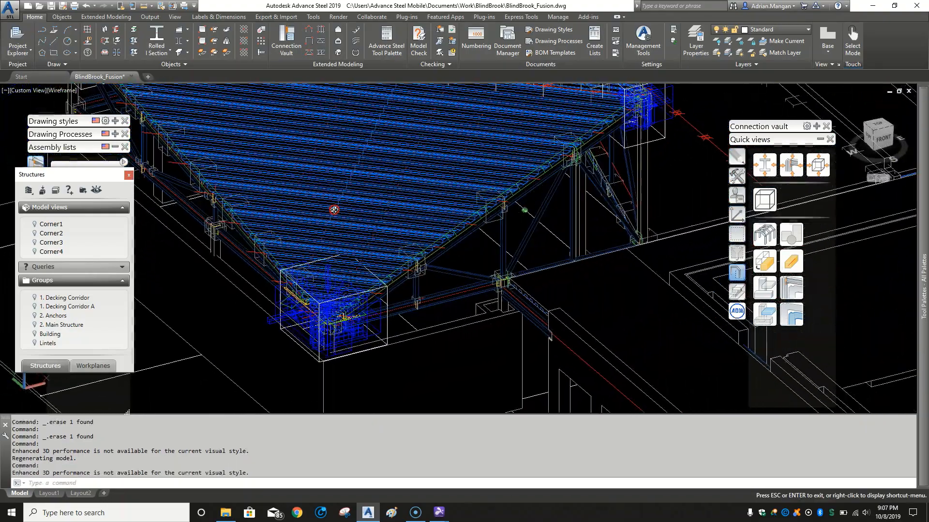
scroll(390, 213, "down", 5)
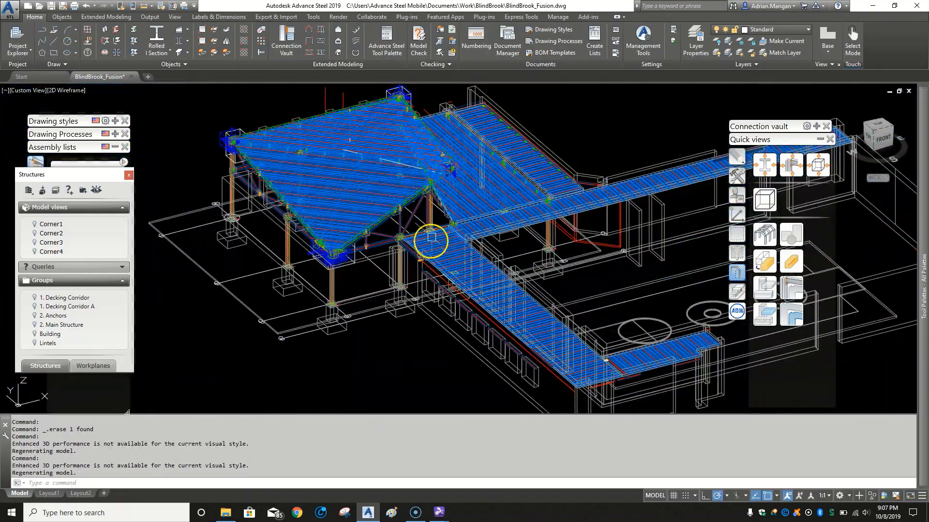
left_click(381, 188)
right_click(381, 188)
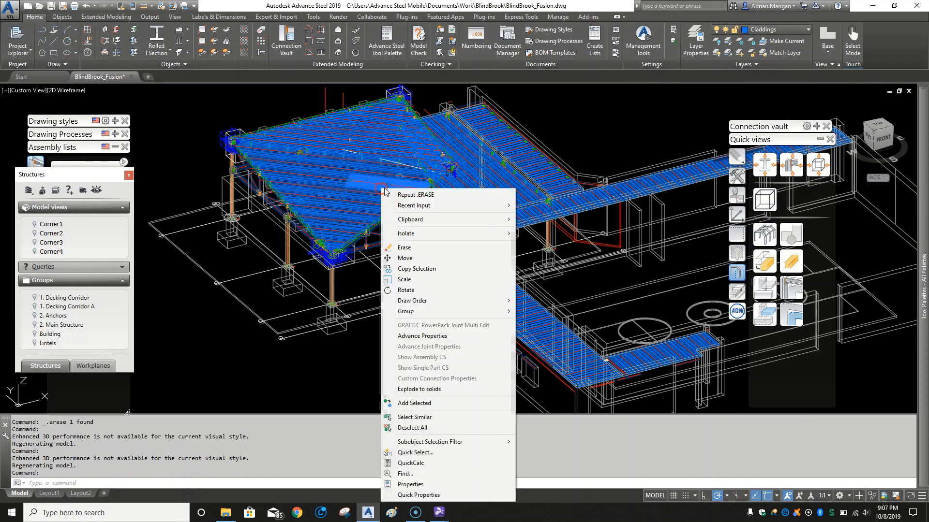
left_click(430, 417)
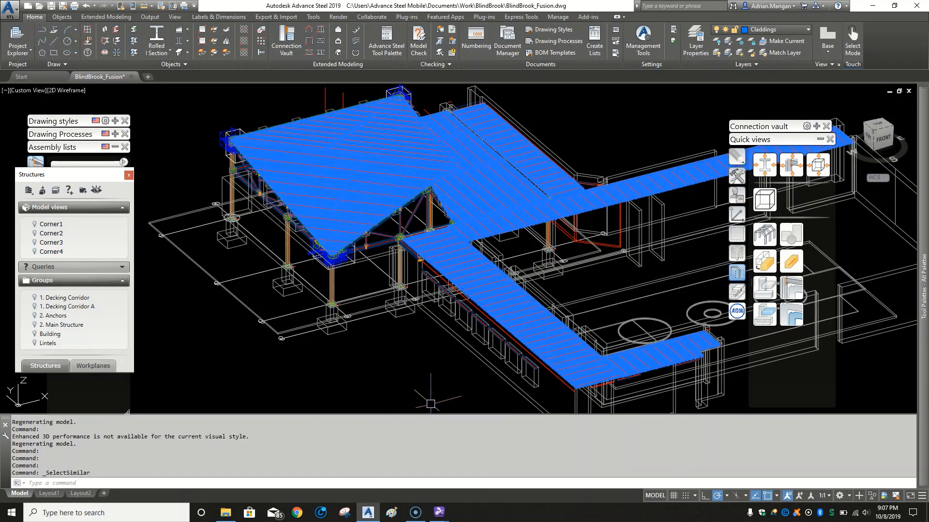
key("Delete")
- In a top view, select the sports court, its surrounding walls and the lettered and numbered grid axes with a crossing window and picks, and erase them
scroll(410, 237, "down", 4)
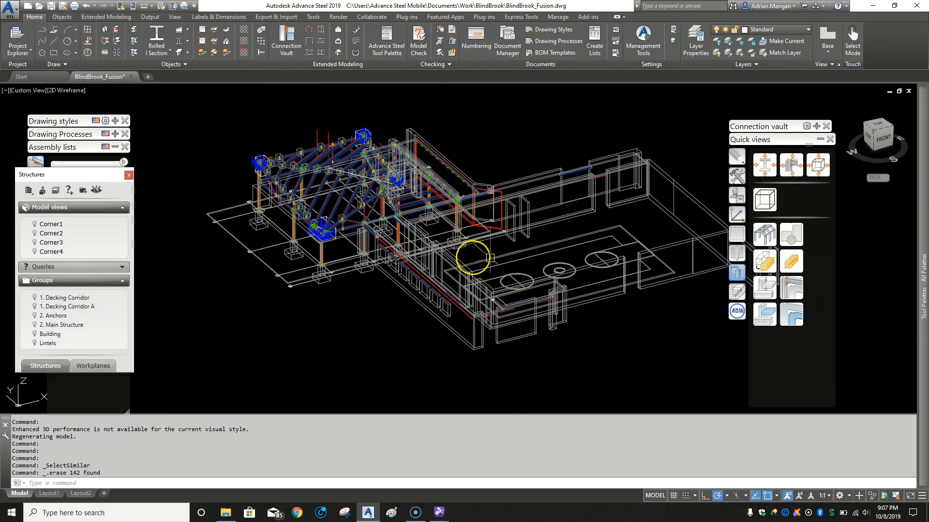
middle_click_drag(475, 276, 384, 251)
left_click(877, 128)
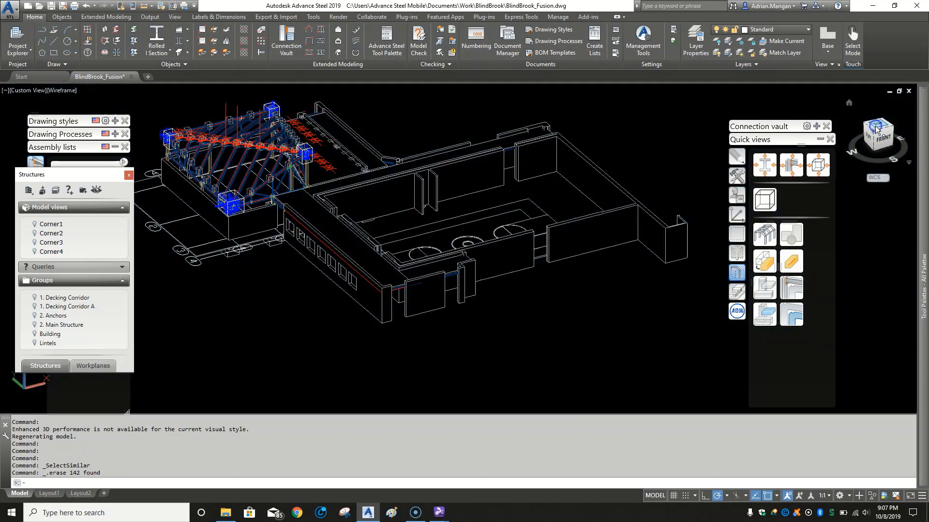
scroll(612, 205, "up", 2)
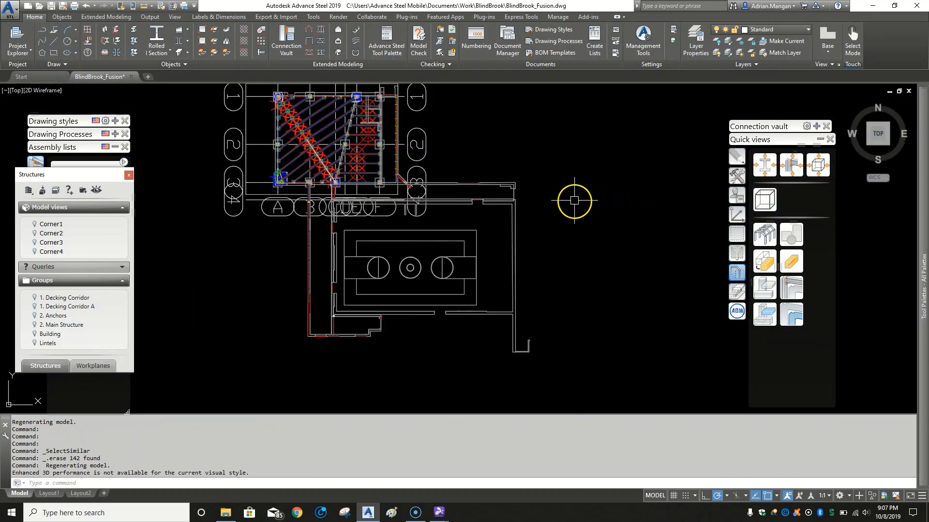
left_click(562, 204)
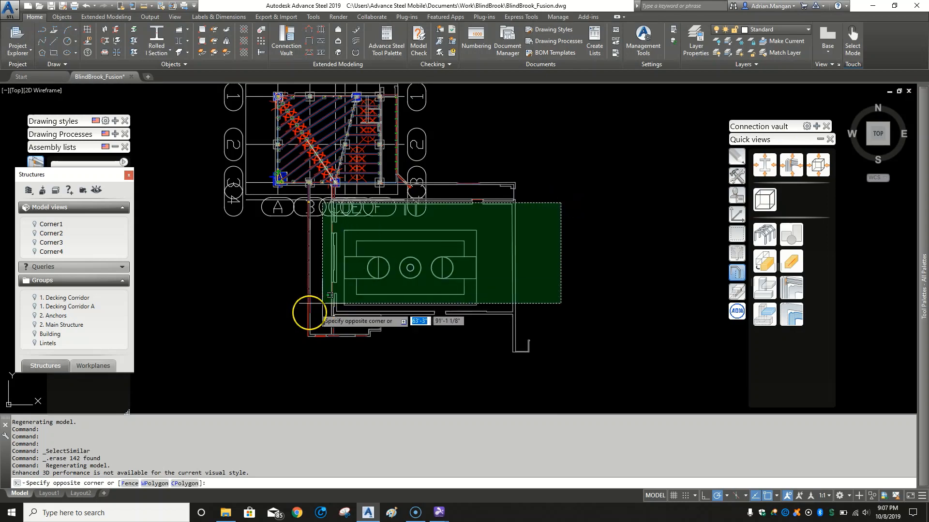
left_click(296, 357)
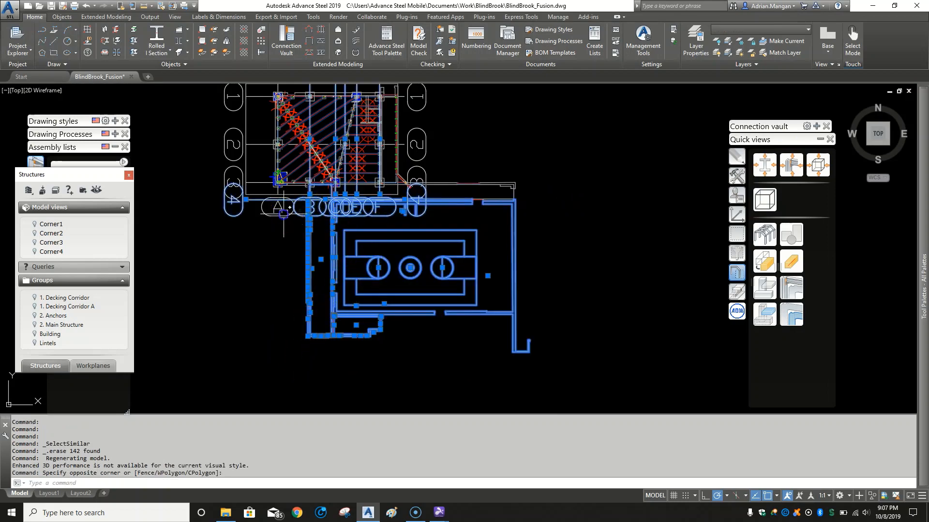
left_click(231, 172)
left_click(233, 141)
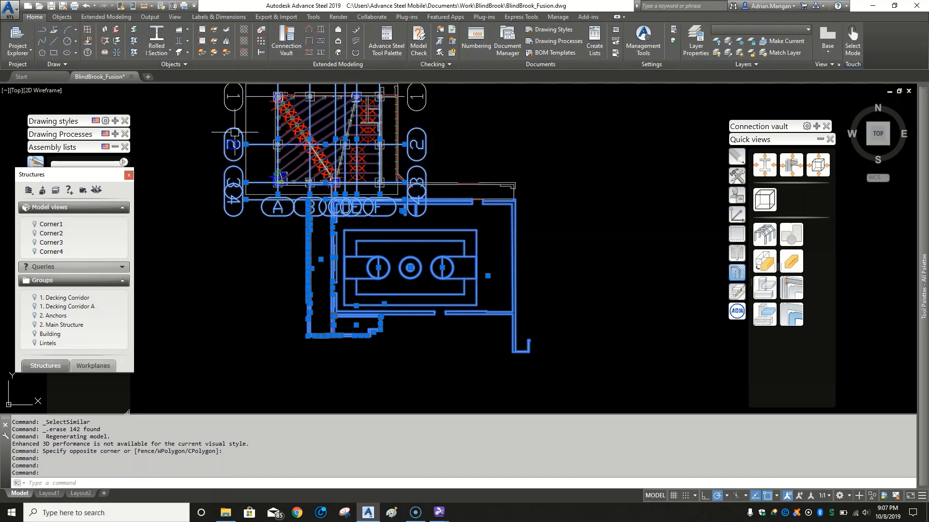
left_click(232, 107)
key("Delete")
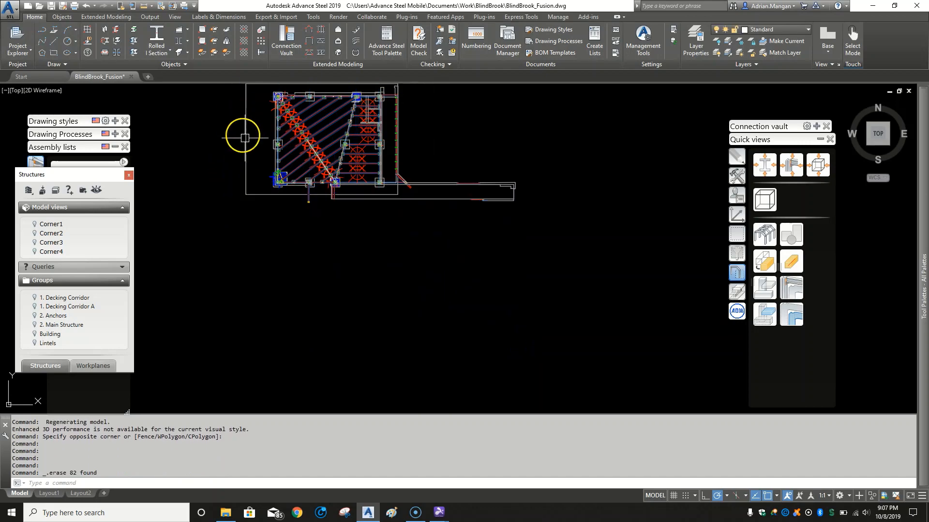
- Select a red circular construction marker between the roof beams, extend the selection to all similar markers and erase them
mouse_move(356, 197)
middle_mouse_down()
mouse_move(357, 225)
mouse_move(431, 189)
mouse_move(411, 156)
mouse_move(408, 164)
middle_mouse_up()
scroll(347, 231, "up", 6)
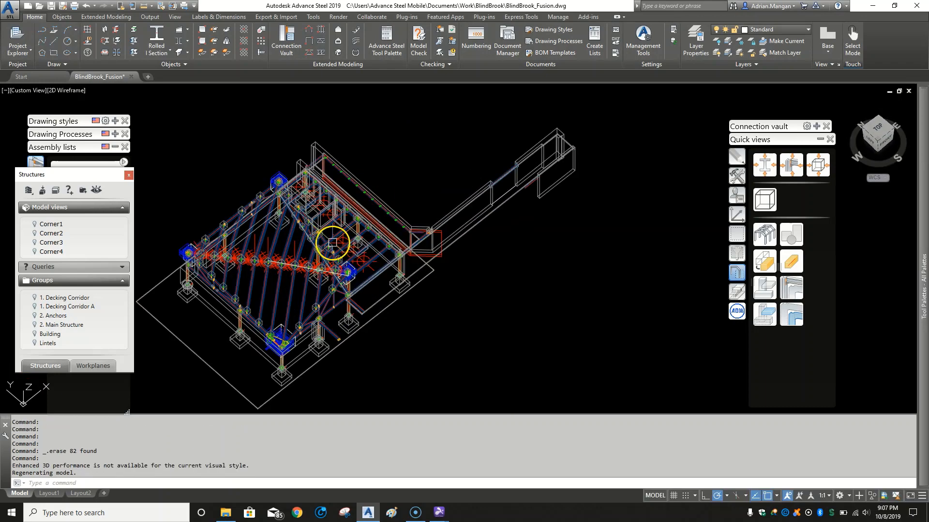
left_click(347, 232)
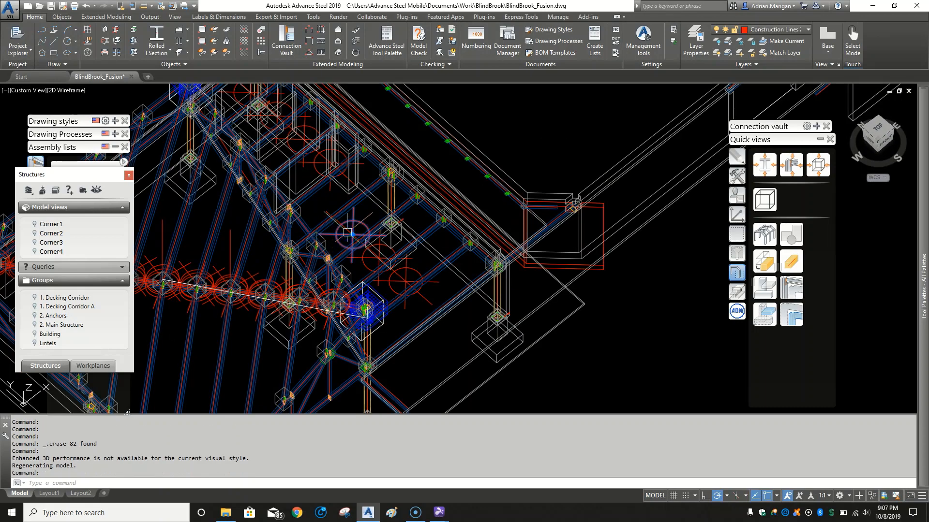
right_click(347, 232)
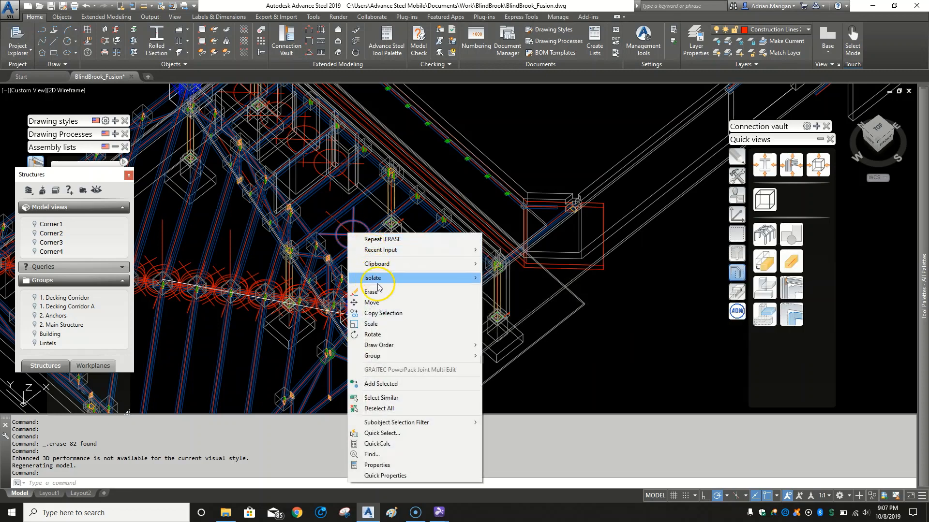
left_click(382, 398)
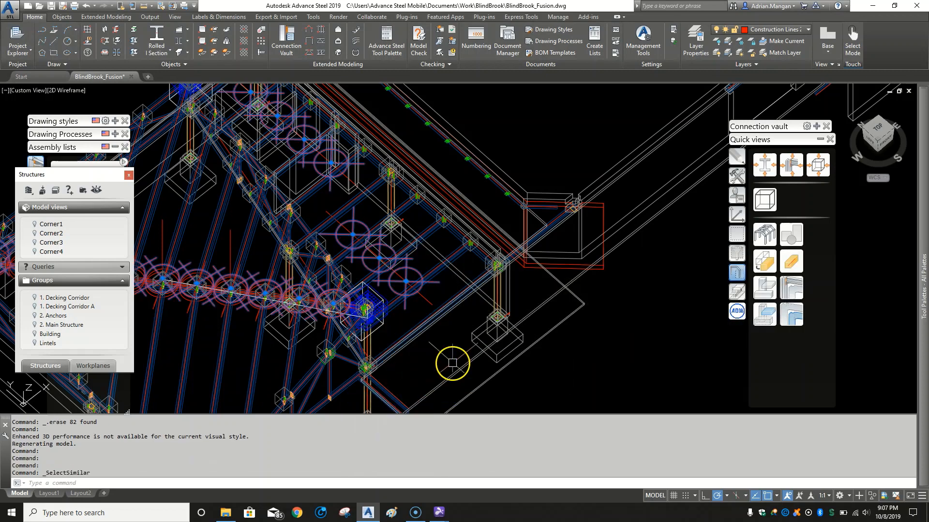
key("Delete")
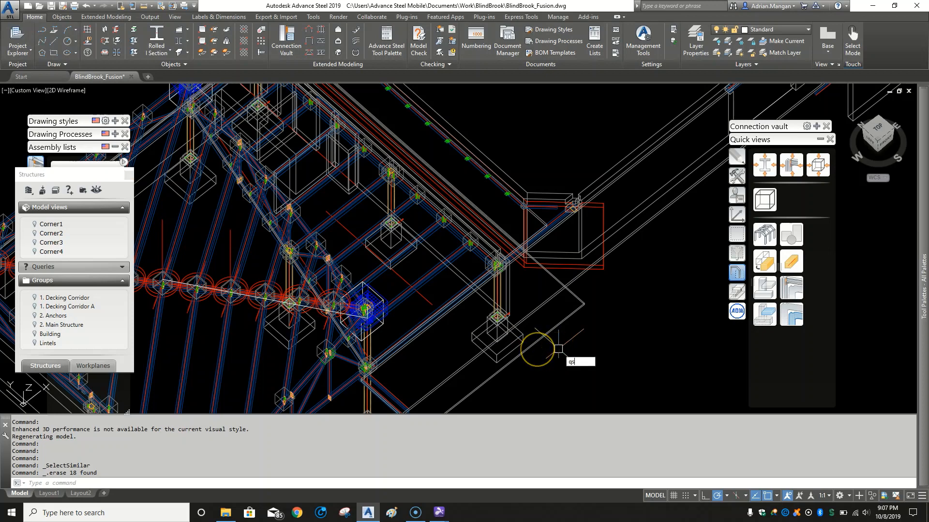
- Use Quick Select on the entire drawing to select all circles with ByLayer color, and erase them
key("Return")
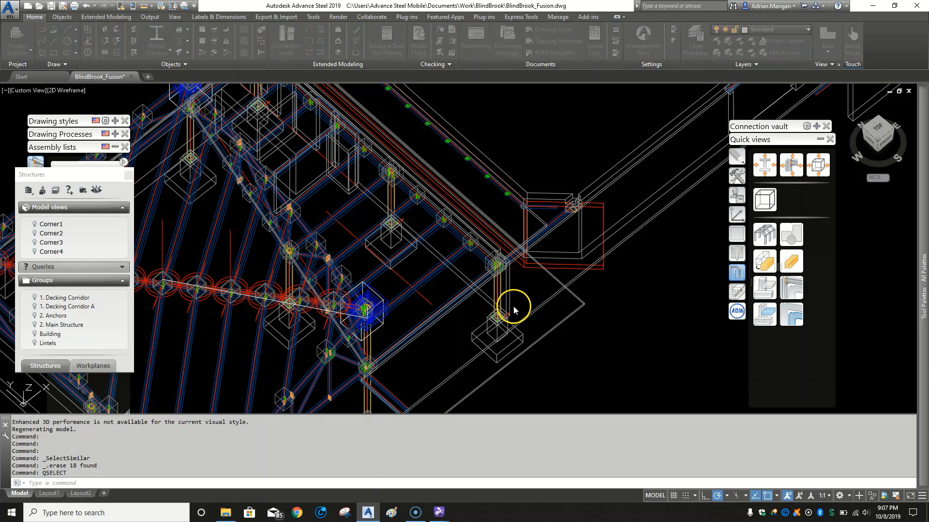
left_click(473, 176)
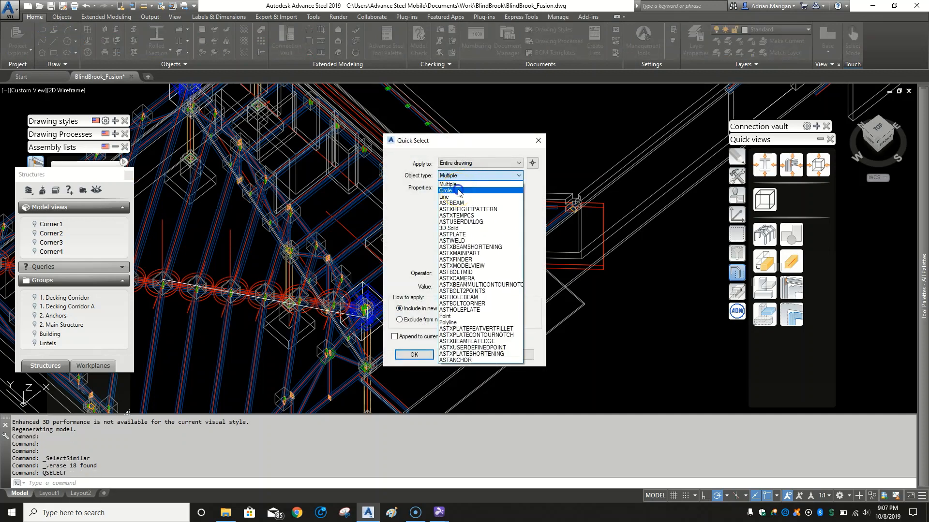
left_click(459, 192)
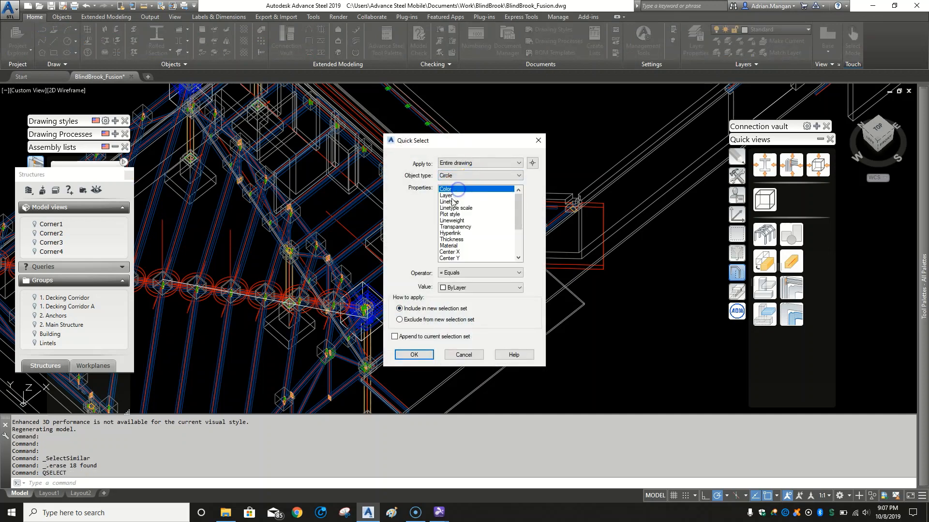
left_click(433, 355)
scroll(498, 271, "down", 4)
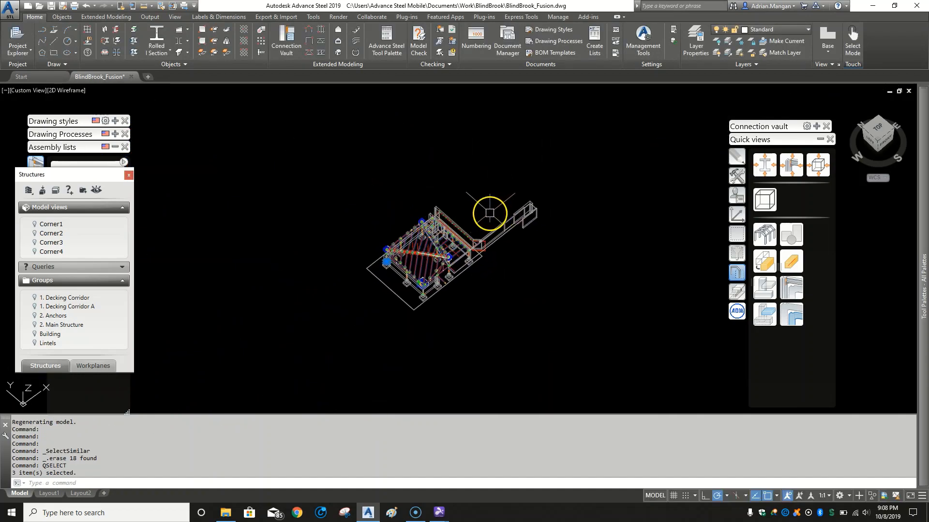
key("Delete")
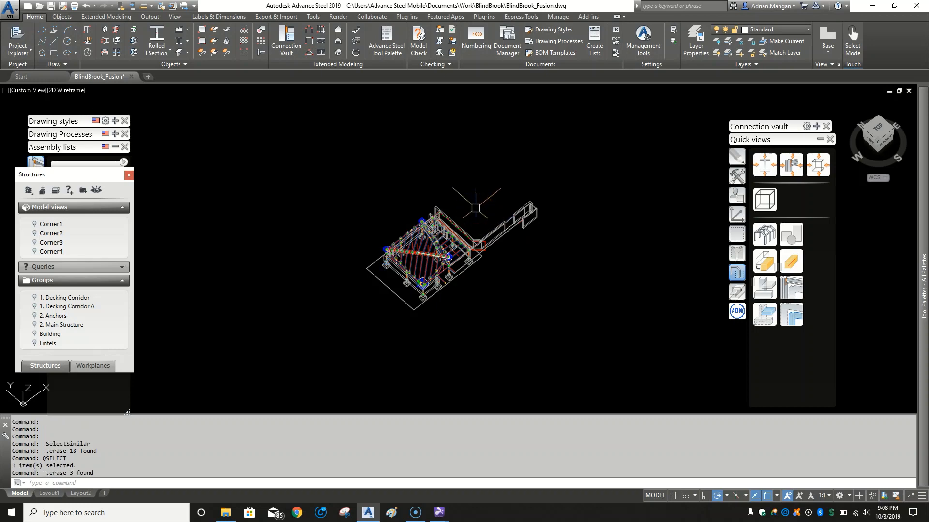
- Use Quick Select on the entire drawing to select all lines with ByLayer color, and erase them
key("Return")
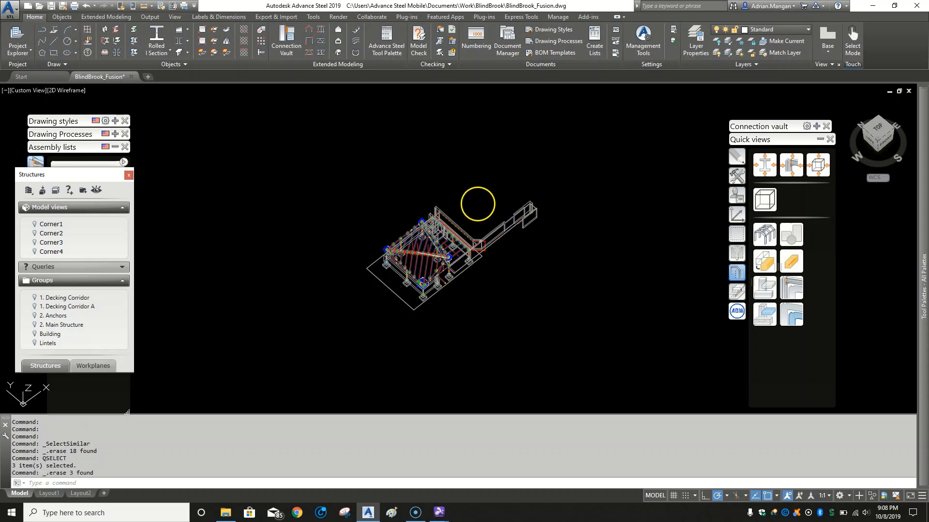
left_click(477, 178)
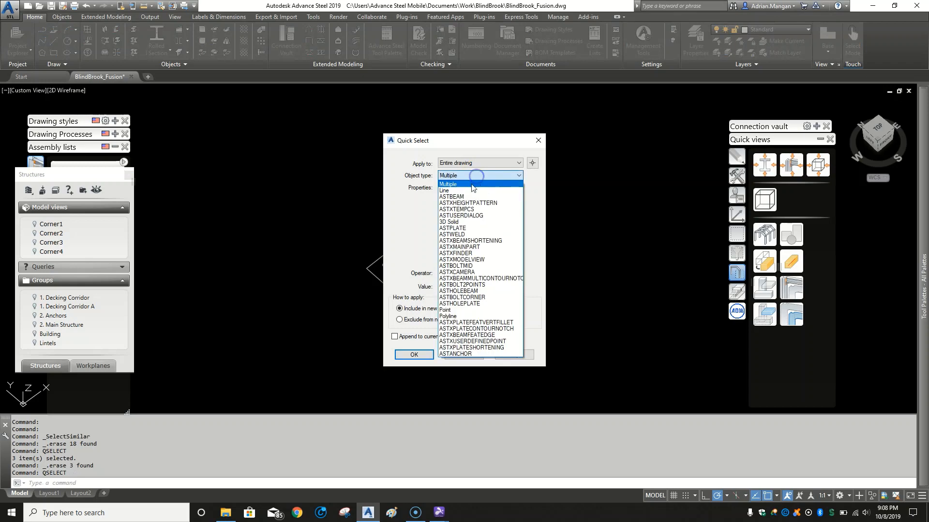
left_click(471, 193)
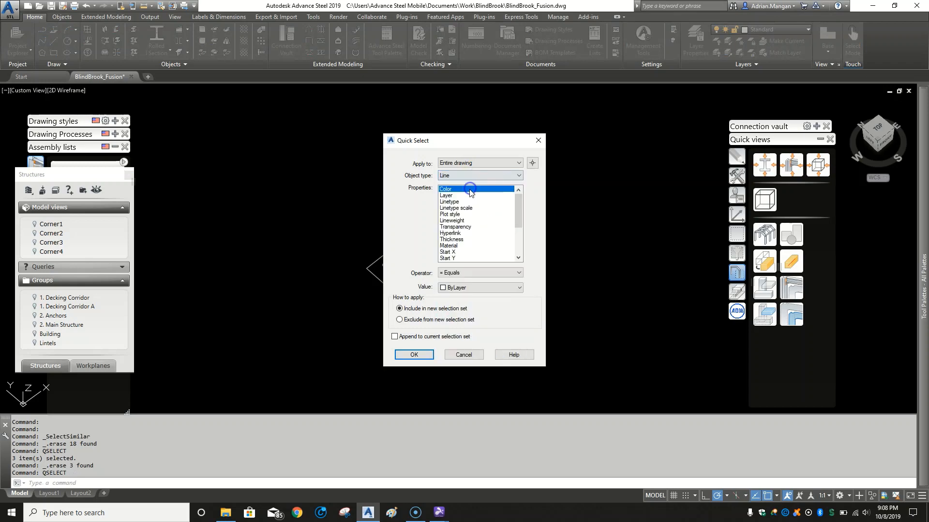
left_click(415, 355)
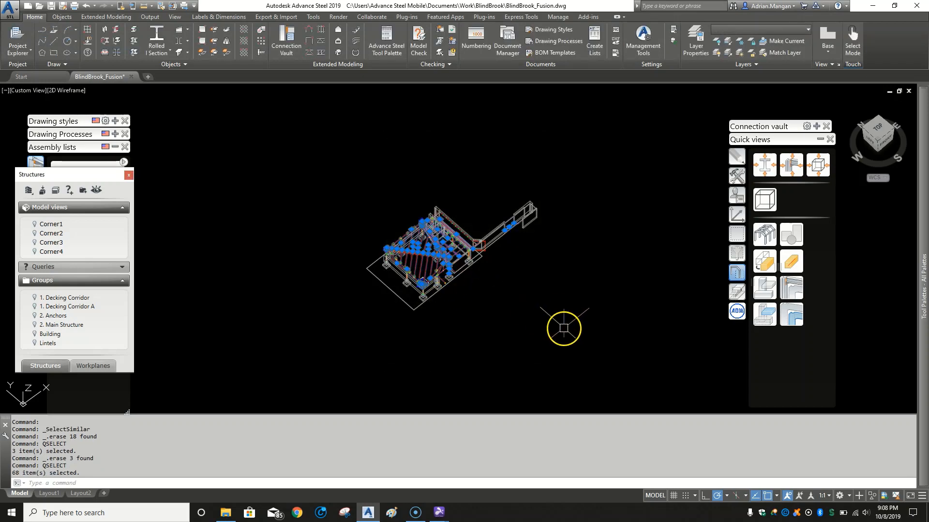
key("Delete")
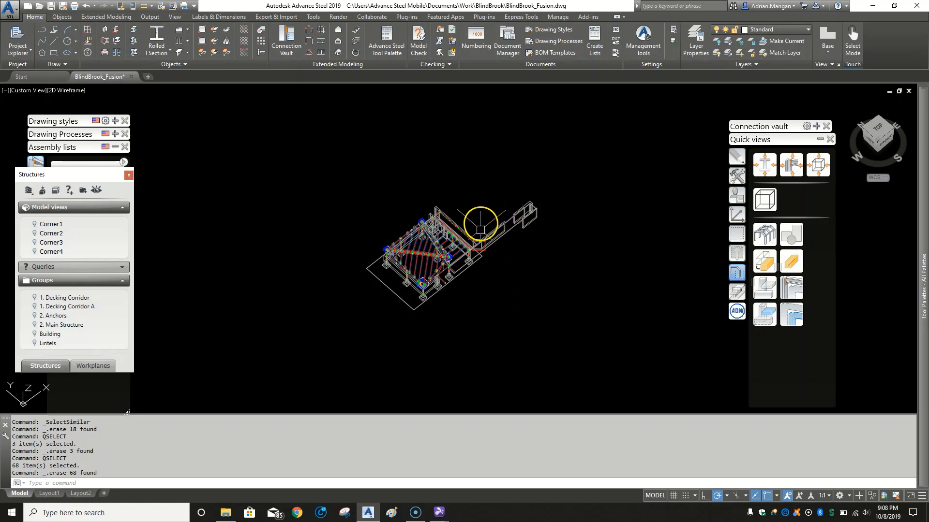
- Use Quick Select on the entire drawing to select all points with ByLayer color, and erase them
scroll(481, 230, "up", 5)
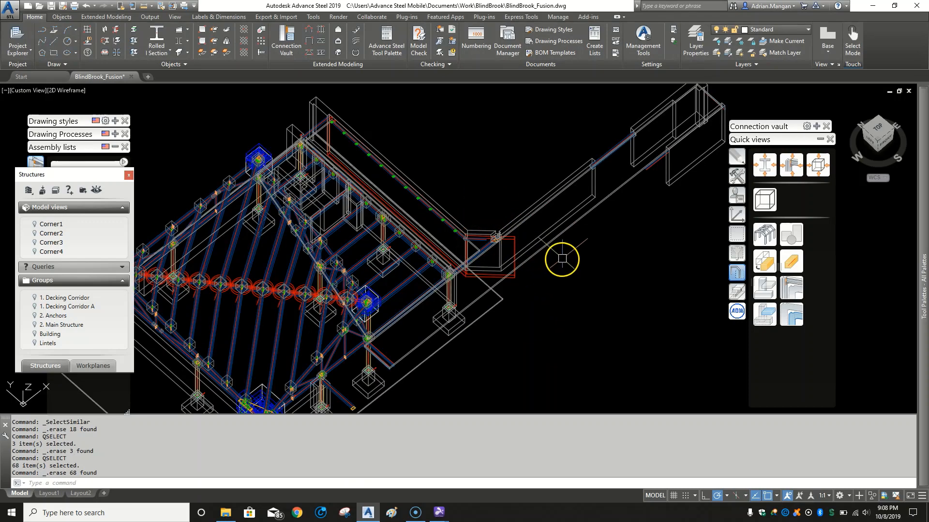
type("QSELECT")
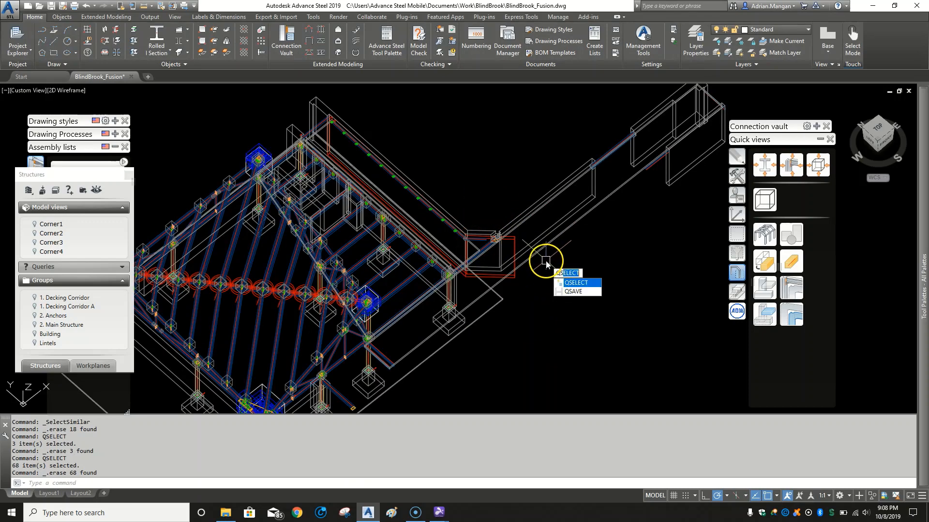
key("Return")
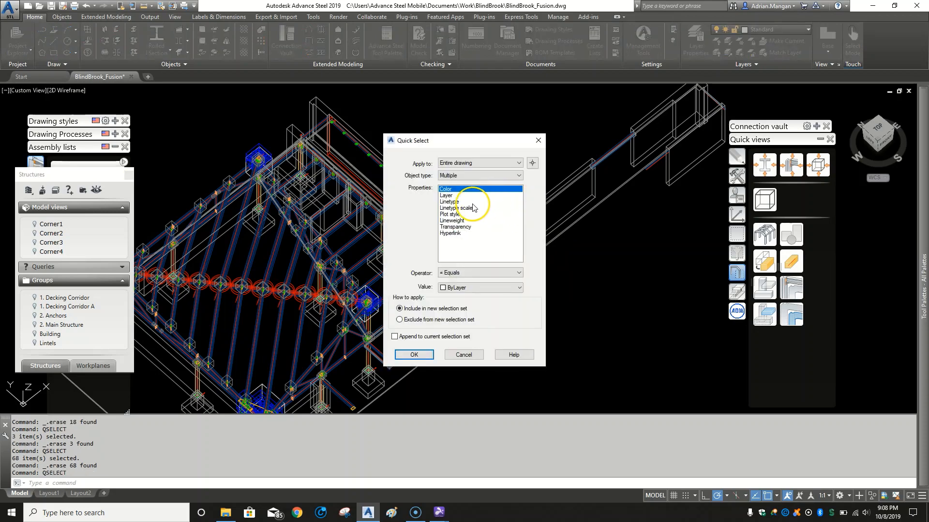
left_click(461, 175)
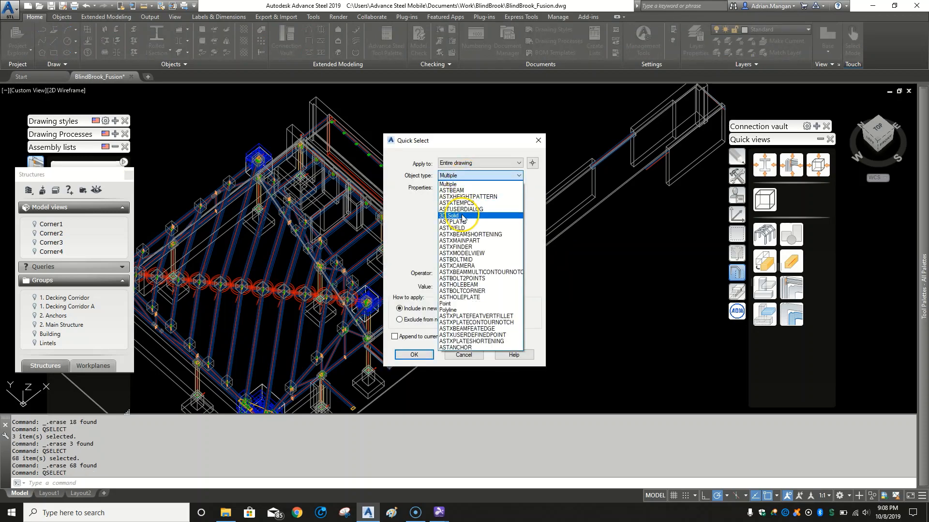
left_click(454, 305)
left_click(429, 356)
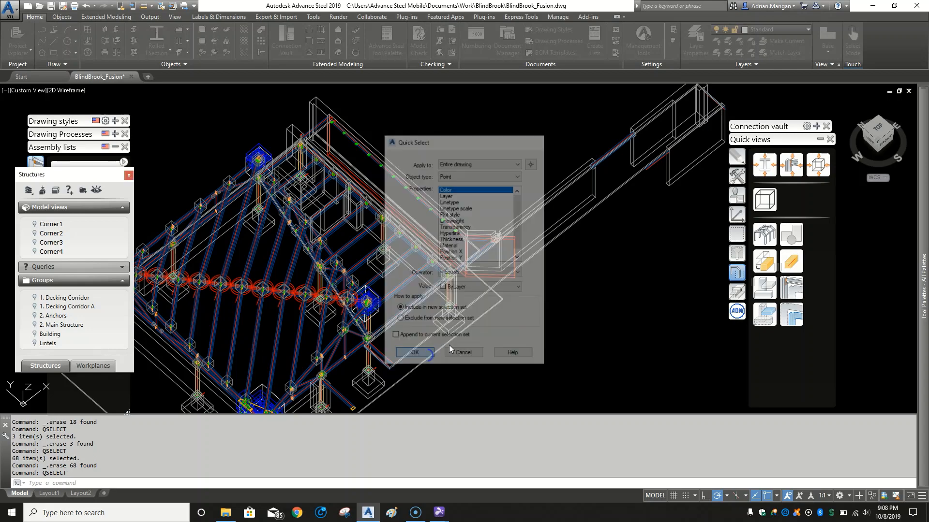
key("Delete")
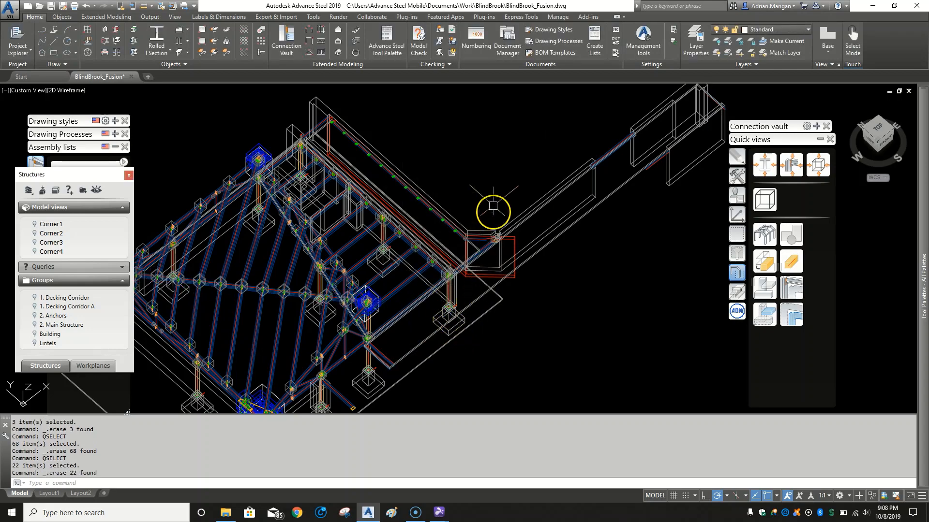
- Use Quick Select on the entire drawing to select all polylines with ByLayer color, and erase them
type("qs")
key("Return")
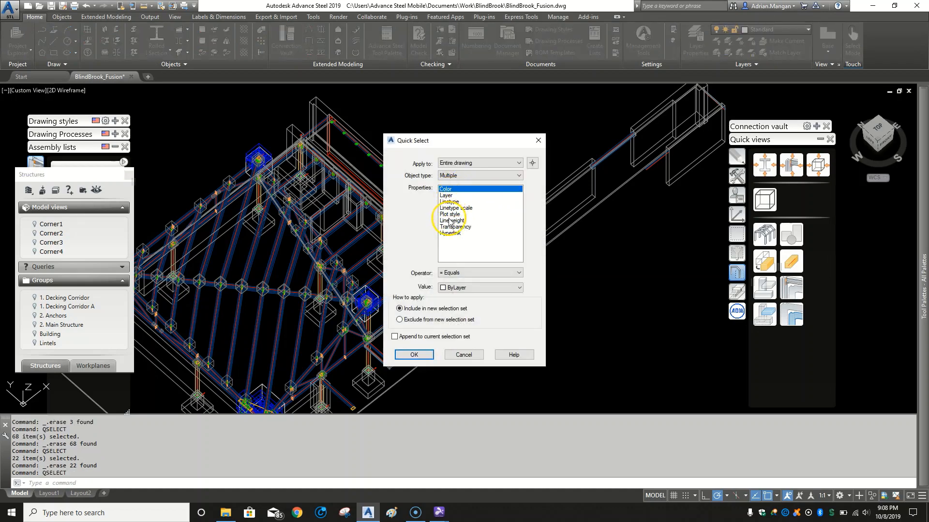
left_click(460, 177)
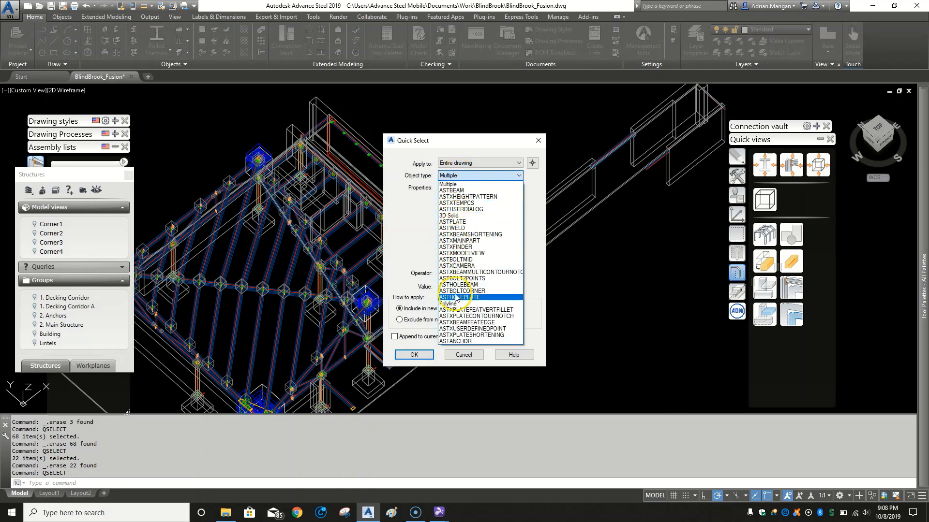
left_click(449, 304)
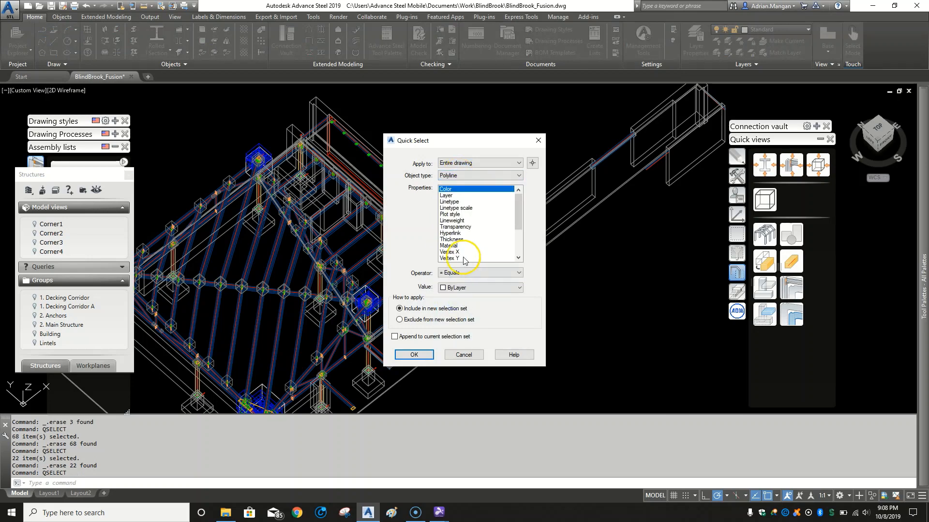
left_click(425, 357)
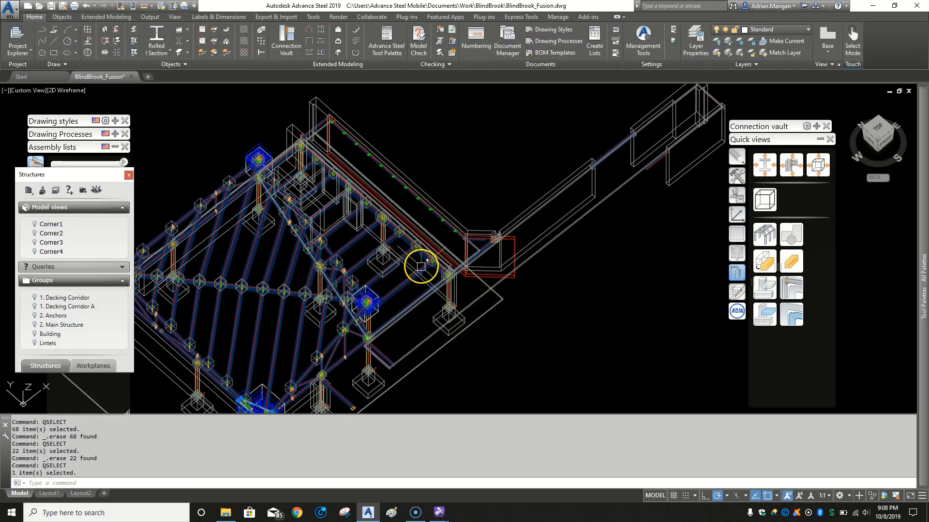
middle_click_drag(421, 284, 445, 235)
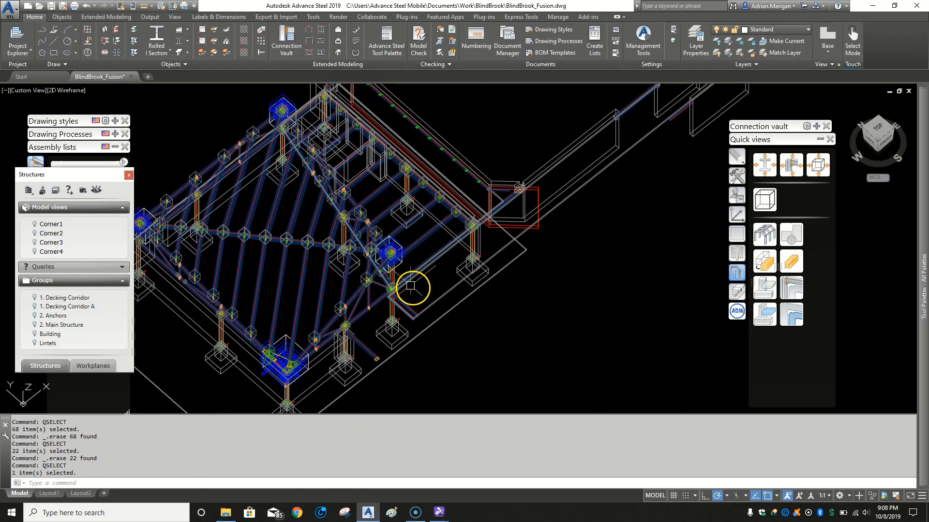
key("Delete")
scroll(397, 255, "up", 5)
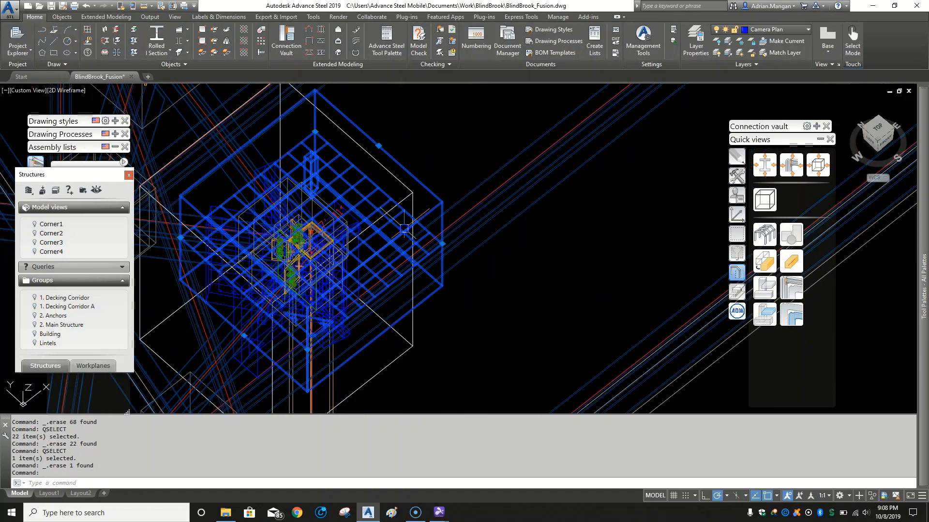
right_click(404, 228)
mouse_move(454, 319)
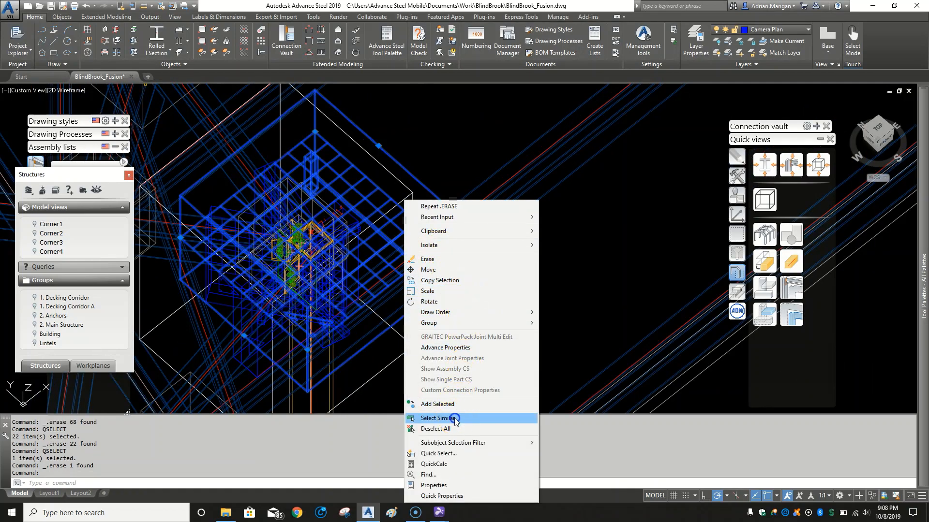
left_click(438, 418)
key("Escape")
key("Escape")
scroll(533, 312, "down", 6)
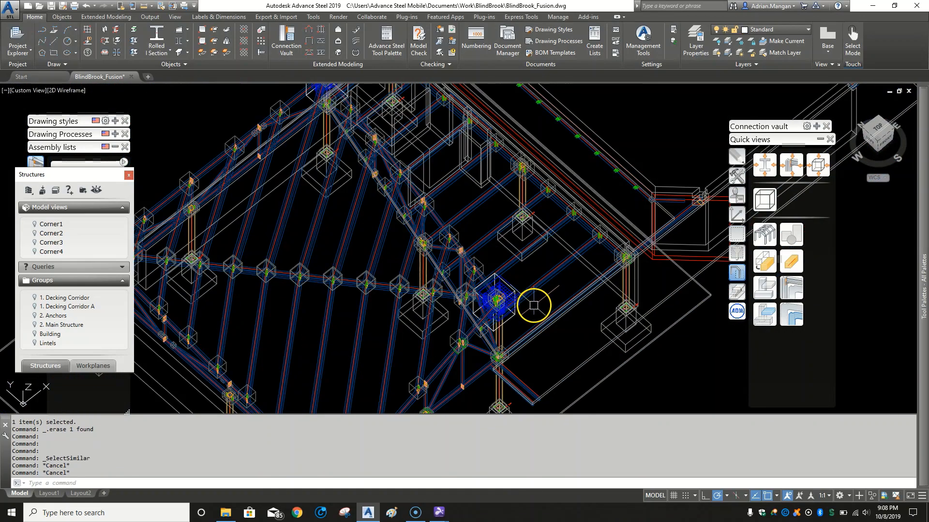
- Select all cameras in the model with the Cameras selection filter and erase them
left_click(737, 255)
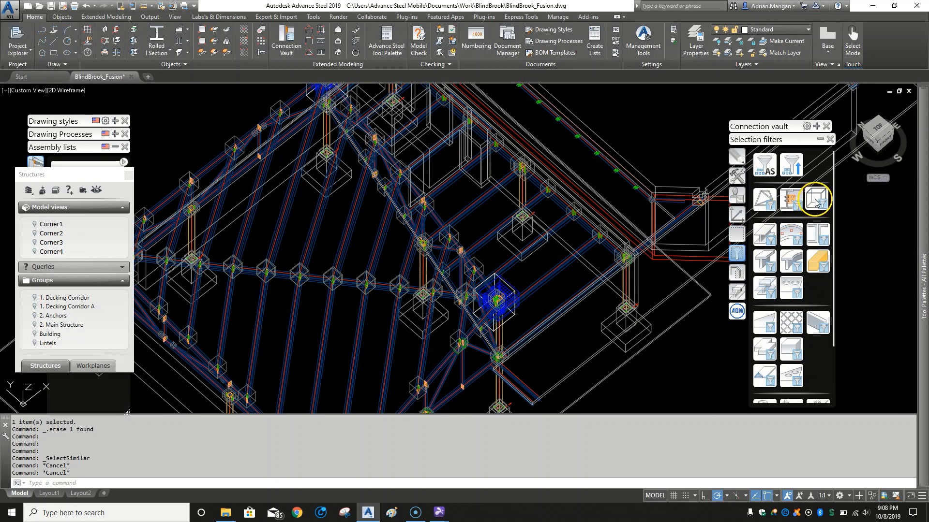
scroll(807, 257, "down", 3)
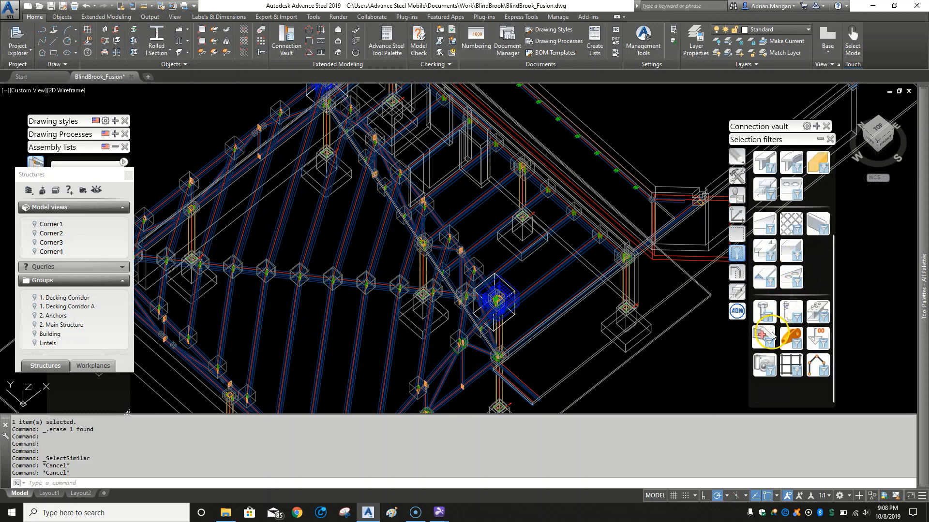
left_click(765, 368)
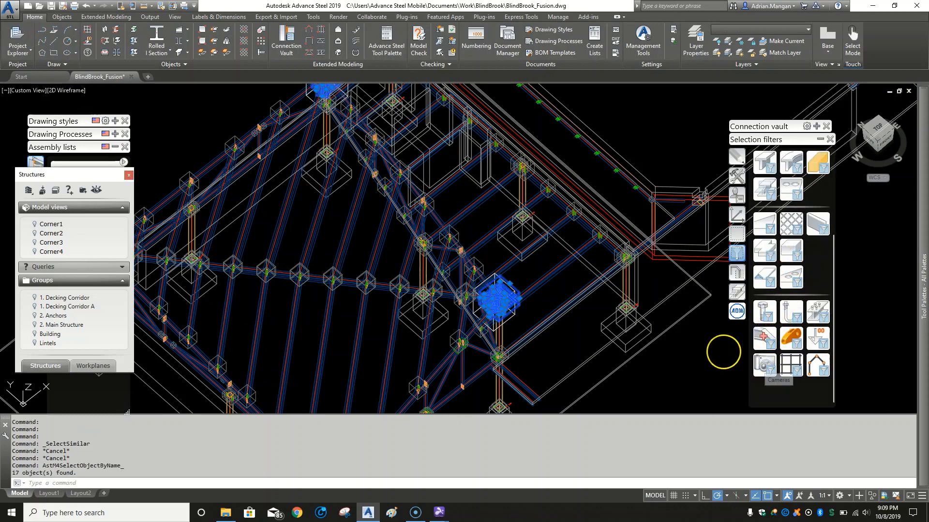
scroll(660, 198, "down", 2)
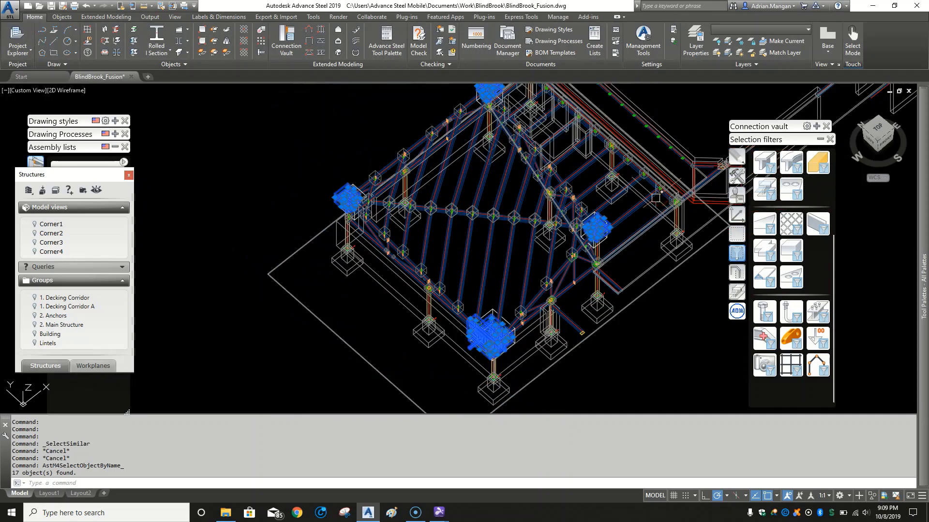
key("Delete")
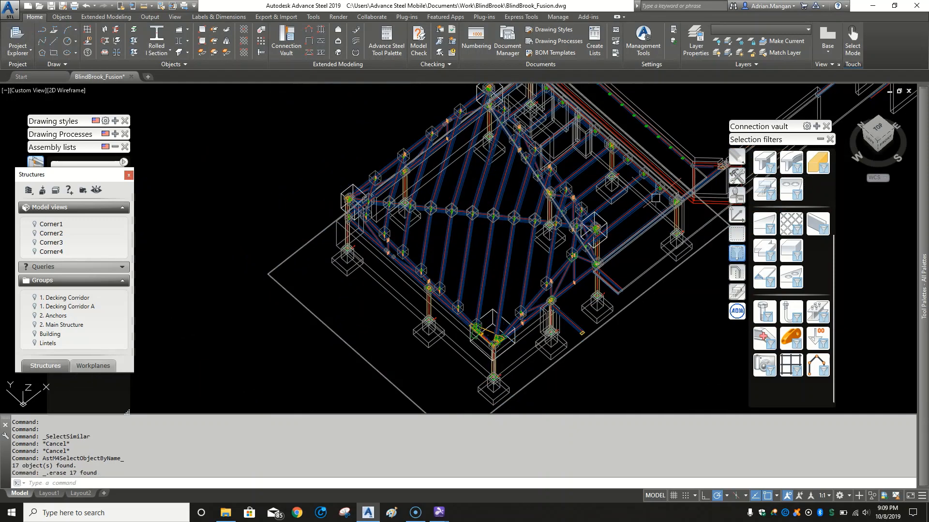
- Erase the concrete walls and slab outline extending beyond the main structure, along with the lintel and remaining loose beams there
middle_click_drag(626, 201, 450, 246)
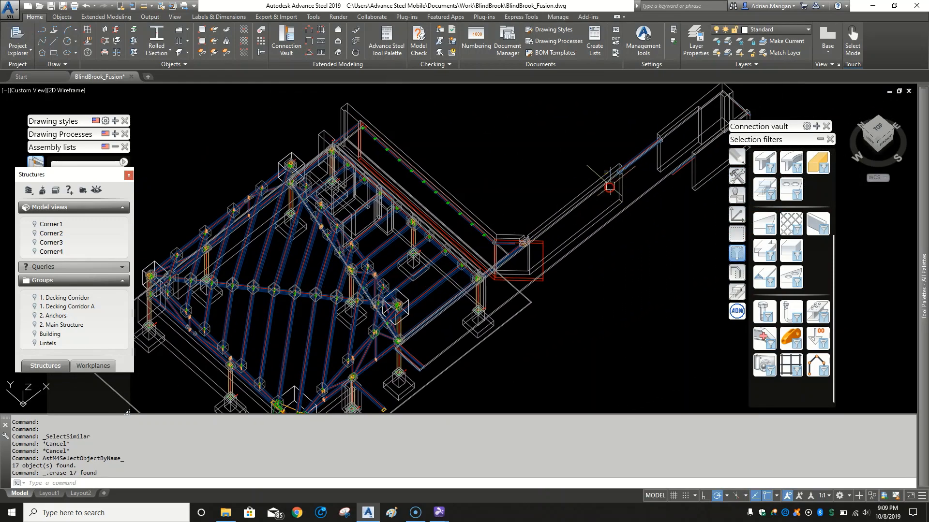
middle_click_drag(651, 154, 541, 186)
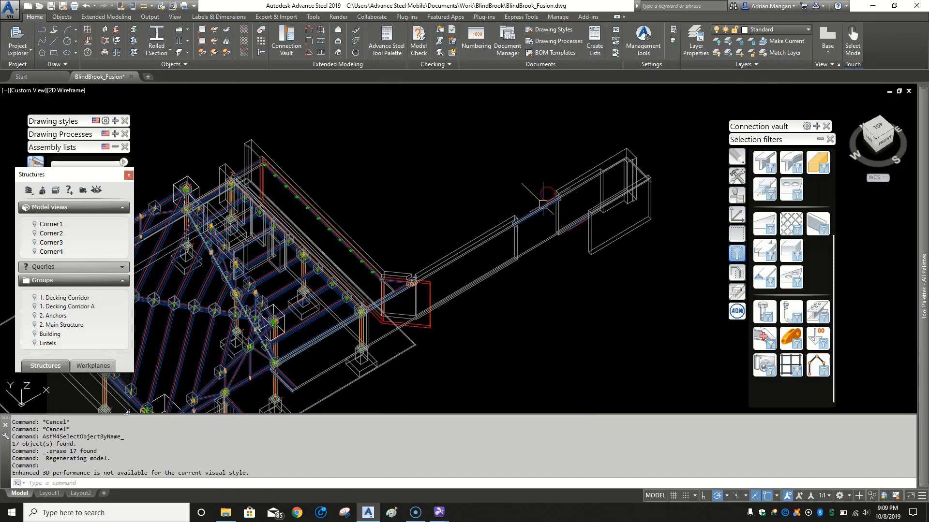
scroll(537, 246, "up", 4)
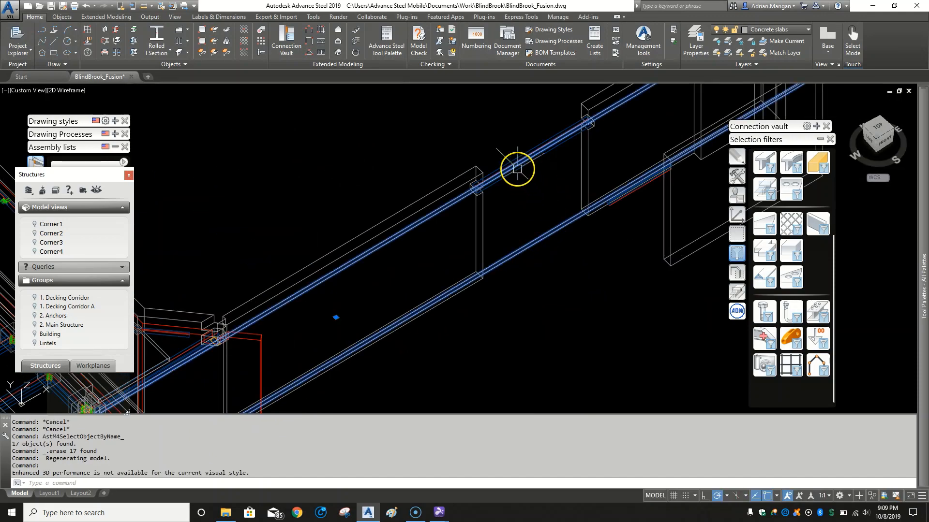
scroll(514, 165, "up", 5)
scroll(501, 147, "down", 2)
middle_click_drag(501, 147, 425, 205)
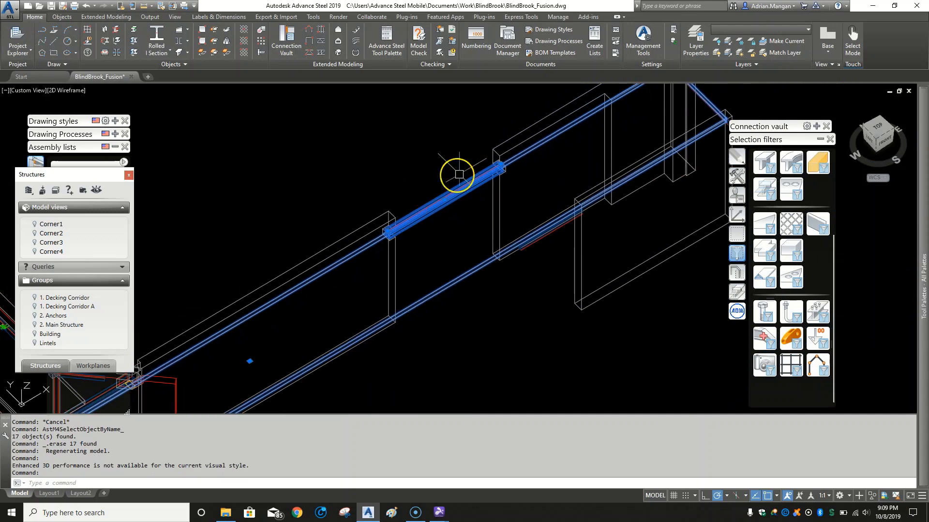
left_click(538, 125)
scroll(534, 141, "down", 2)
middle_click_drag(524, 144, 465, 164)
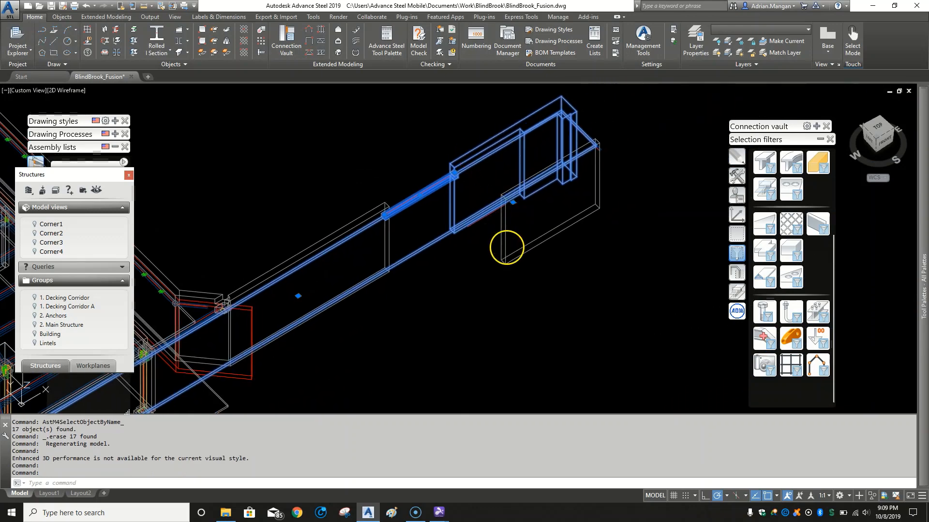
left_click(506, 248)
key("Delete")
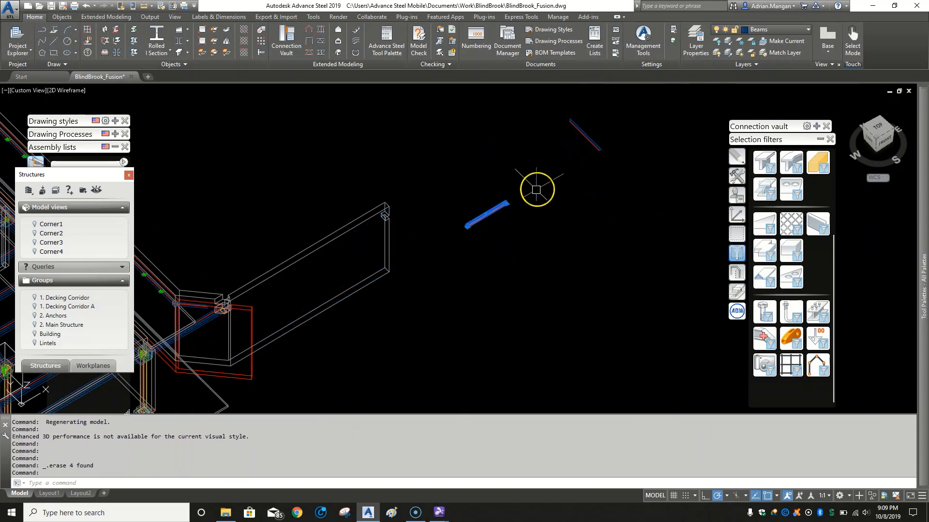
left_click(574, 138)
key("Delete")
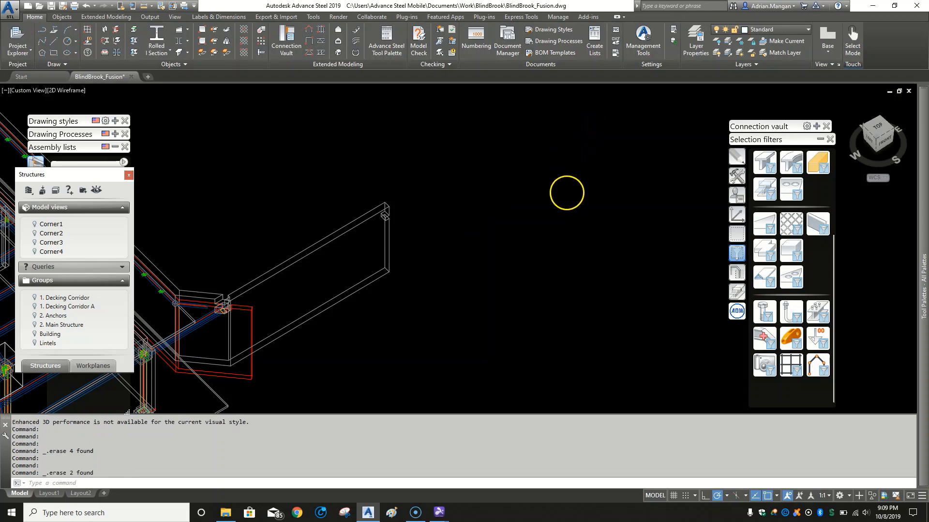
- Select the beams projecting outward from the front columns together with their end plate, and erase them
scroll(487, 245, "down", 5)
scroll(425, 253, "up", 3)
middle_click_drag(426, 257, 411, 247)
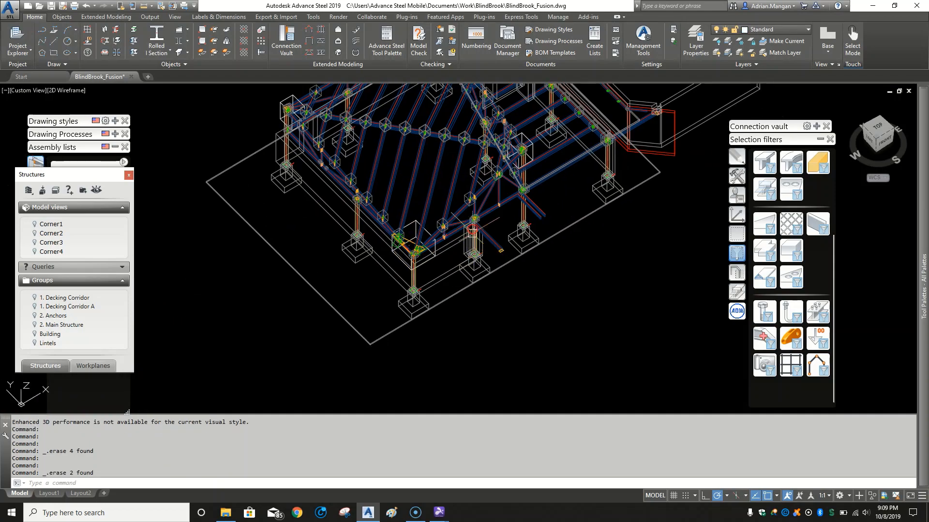
middle_click_drag(468, 232, 489, 204, "shift")
scroll(499, 219, "up", 5)
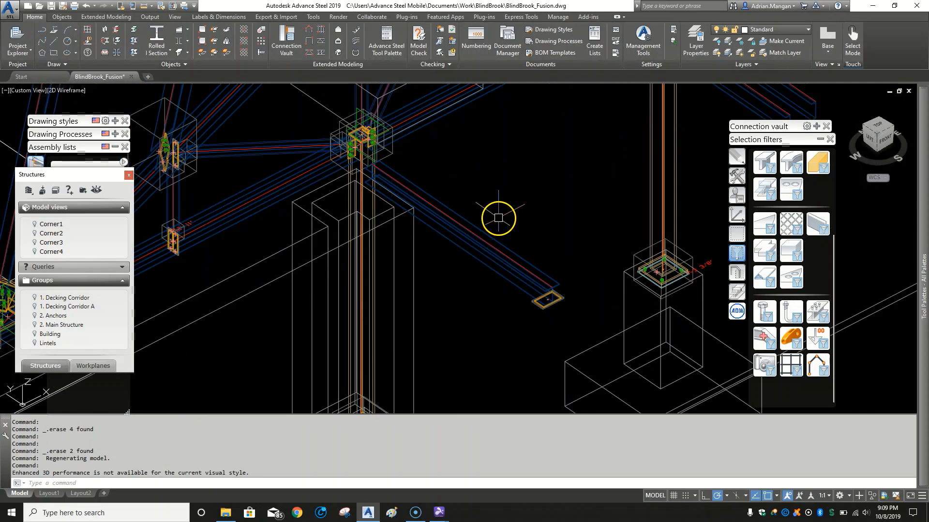
left_click(521, 278)
left_click(515, 238)
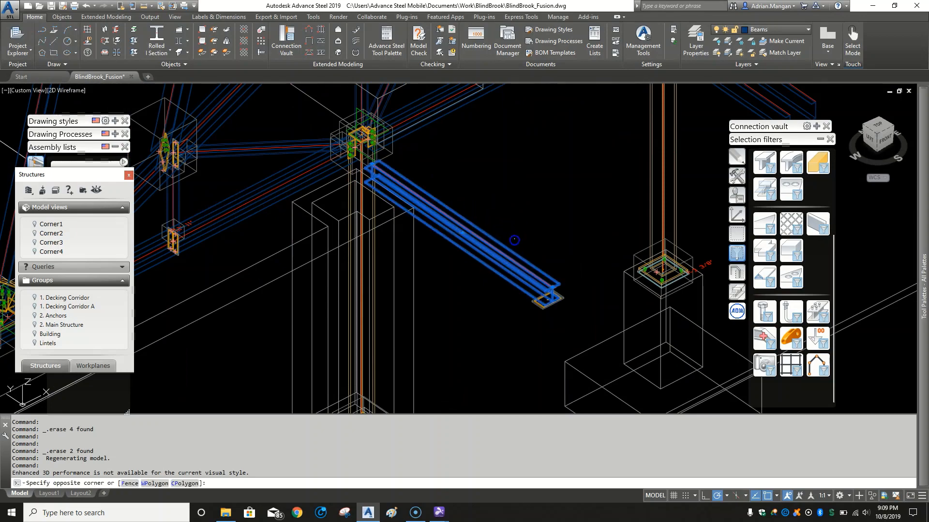
left_click(577, 315)
middle_click_drag(598, 249, 598, 249)
scroll(598, 250, "down", 3)
scroll(555, 211, "up", 4)
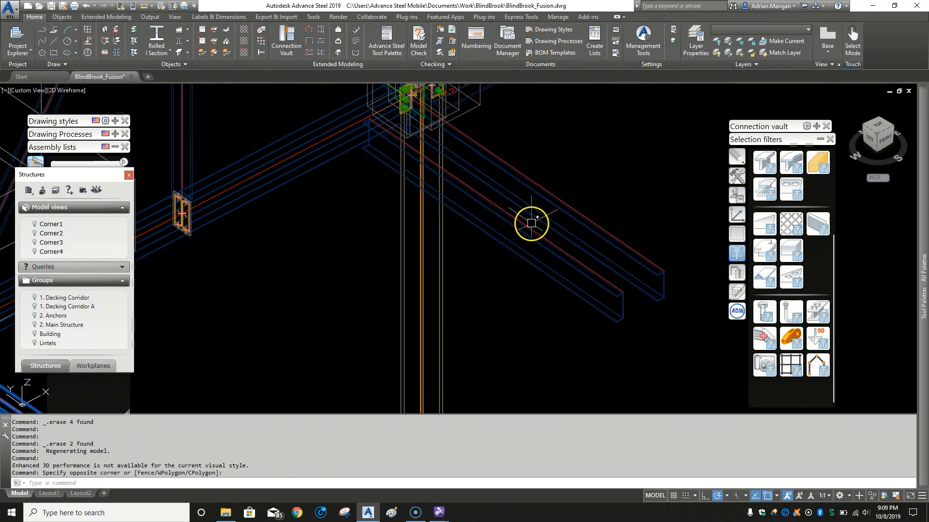
scroll(550, 212, "down", 2)
key("Delete")
- Erase the thin panel beside the corridor wall corner and the large panel outlined over the roof beams
scroll(572, 222, "down", 5)
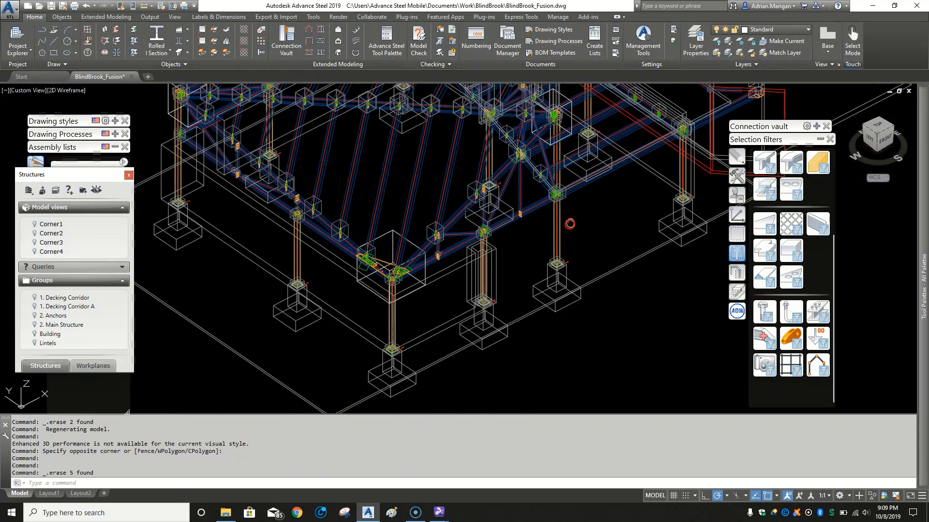
scroll(563, 199, "up", 8)
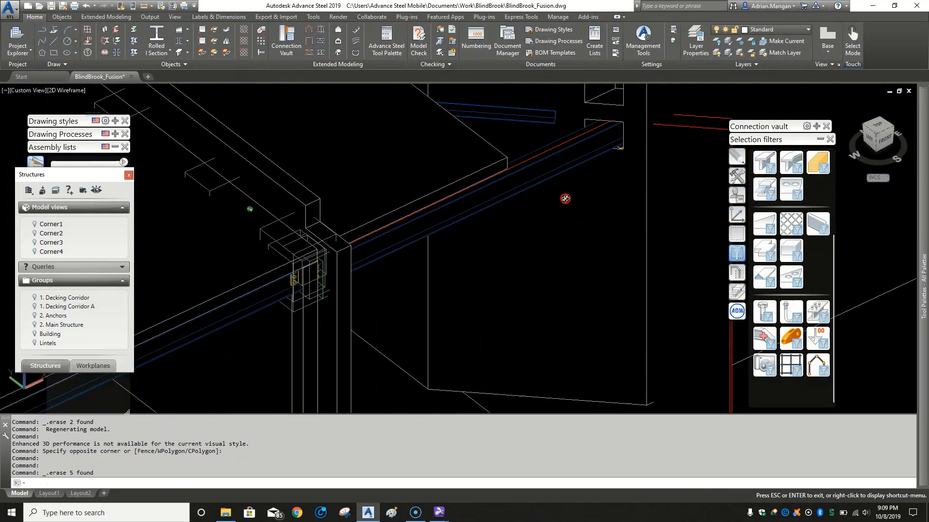
scroll(564, 199, "down", 5)
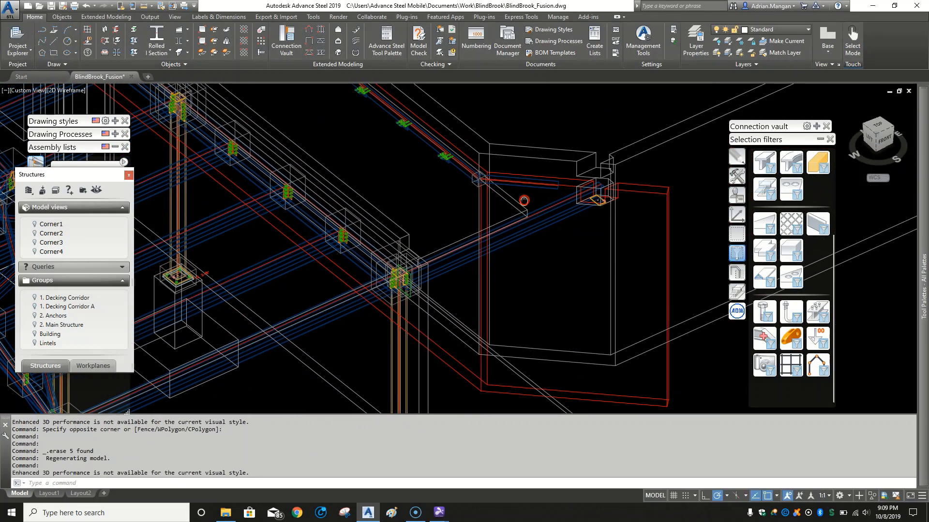
key("Delete")
scroll(516, 197, "down", 2)
mouse_move(516, 197)
middle_mouse_down()
mouse_move(533, 251)
mouse_move(518, 195)
mouse_move(444, 189)
mouse_move(419, 193)
mouse_move(422, 210)
middle_mouse_up()
scroll(419, 194, "down", 5)
scroll(426, 178, "up", 6)
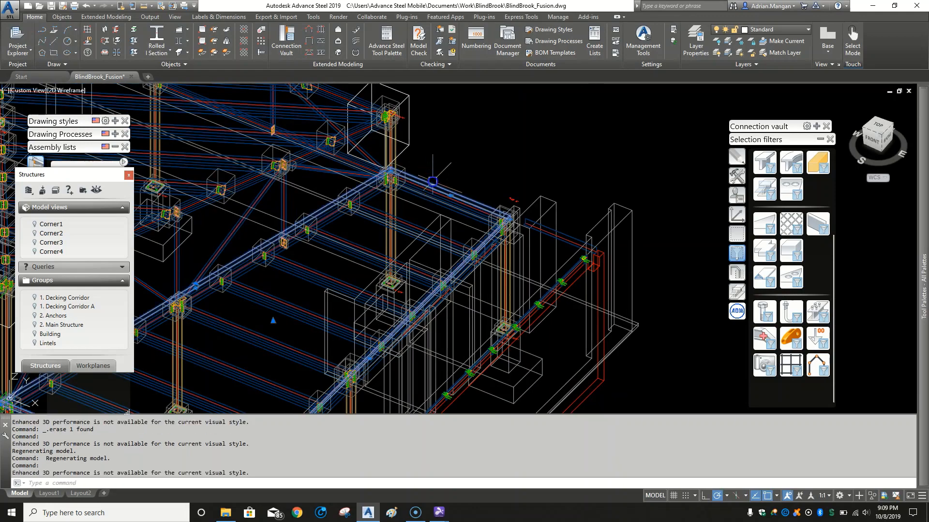
mouse_move(479, 170)
middle_mouse_down("shift")
mouse_move(496, 167)
mouse_move(481, 172)
mouse_move(484, 186)
middle_mouse_up("shift")
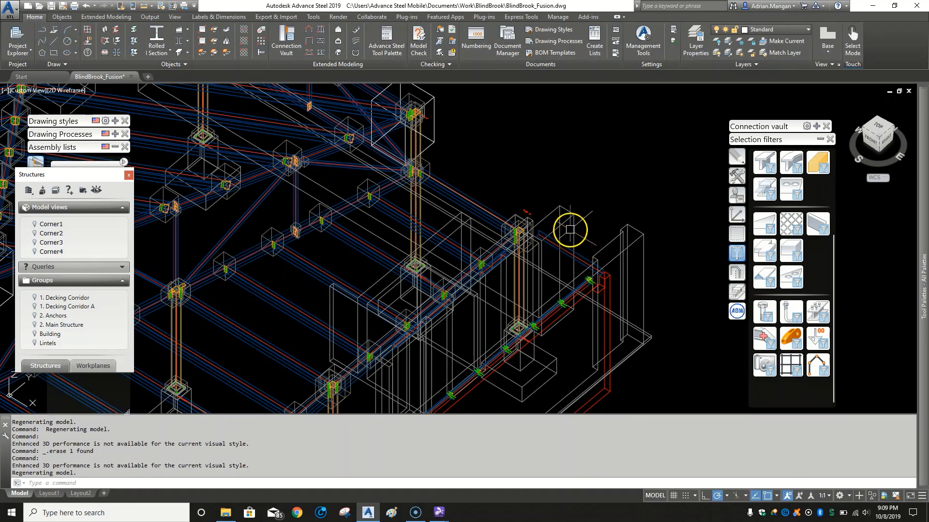
- Erase the short beam linking the rear corner column to the end of the corridor wall
middle_click_drag(570, 230, 664, 212, "shift")
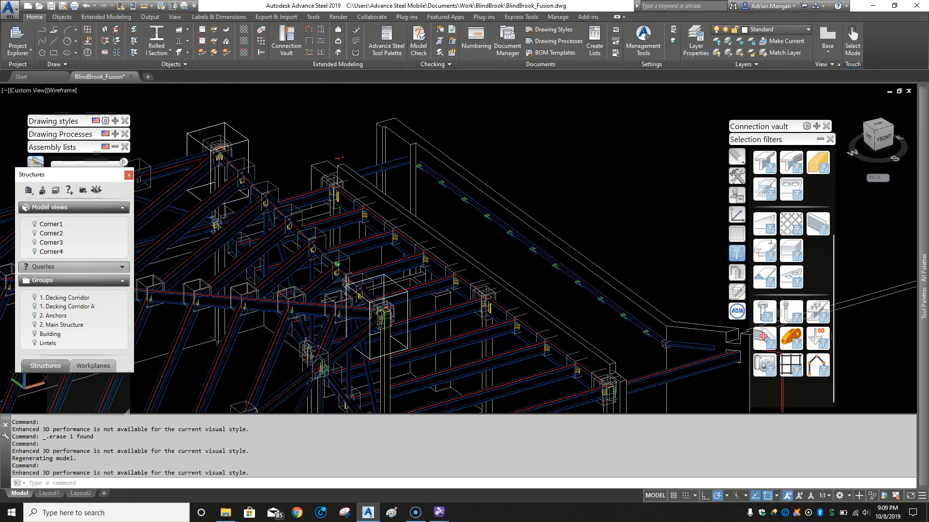
left_click(405, 166)
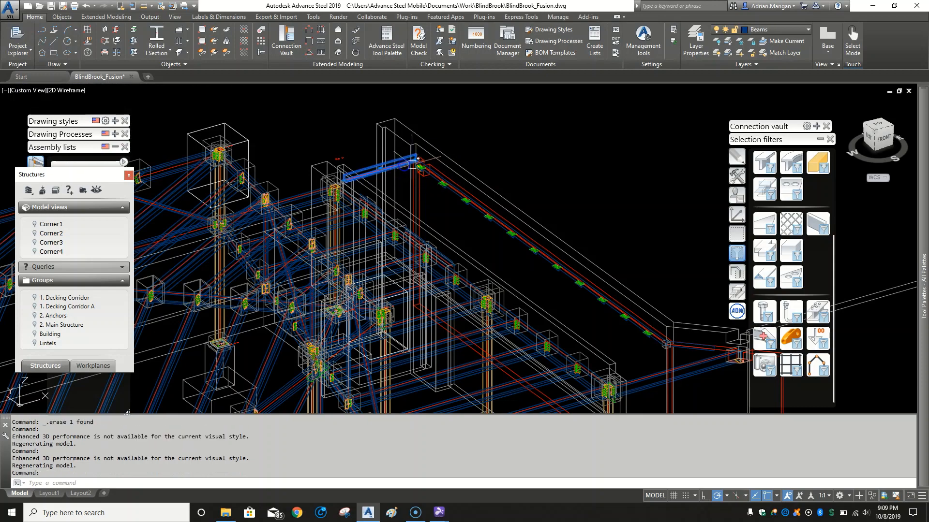
key("Delete")
- Select all construction marks similar to the one floating above the rear corridor column, and erase them
scroll(425, 201, "down", 8)
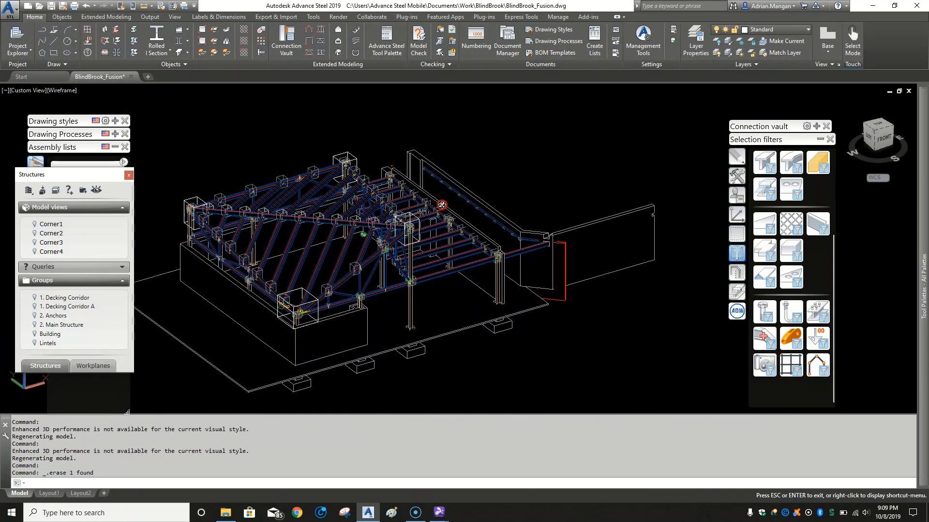
scroll(394, 164, "up", 8)
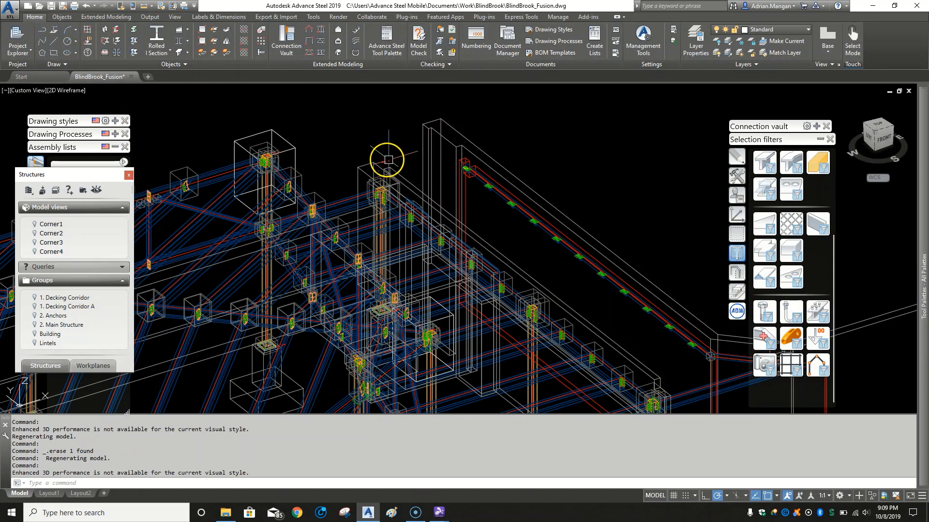
right_click(385, 141)
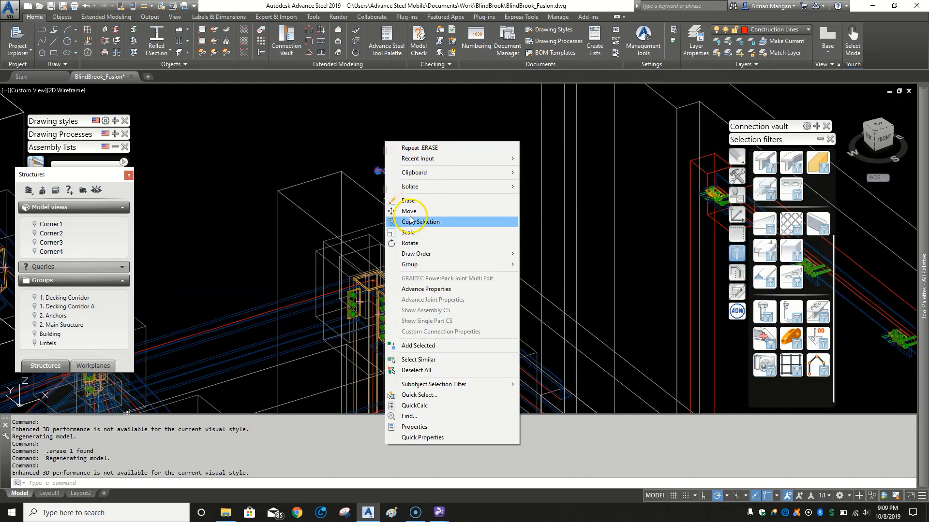
left_click(440, 359)
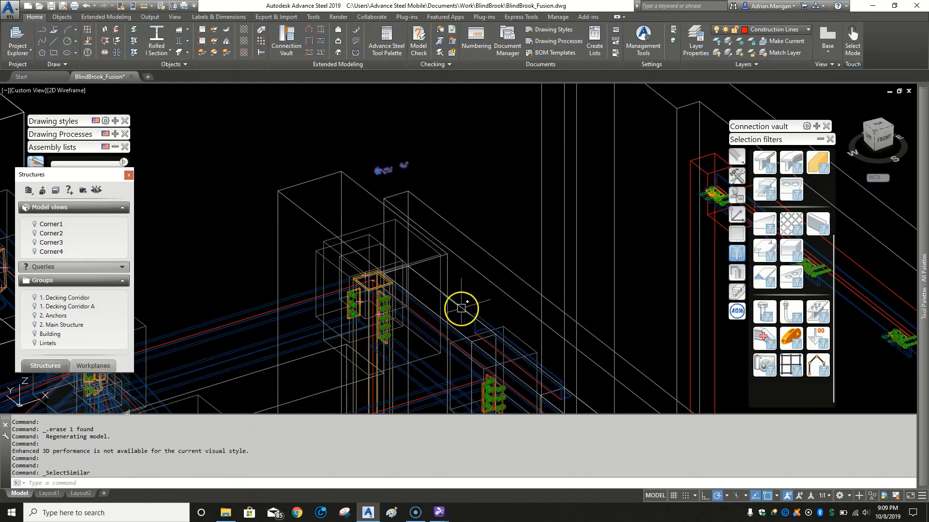
key("Delete")
scroll(508, 300, "down", 10)
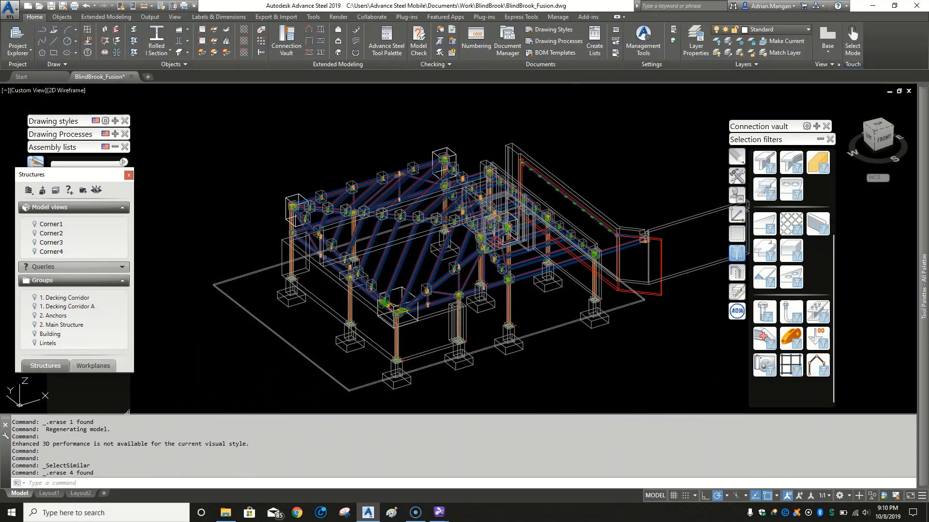
- Select the four large model view boxes, Corner1 to Corner4, around the main structure's column tops and erase them
middle_click_drag(494, 240, 477, 271, "shift")
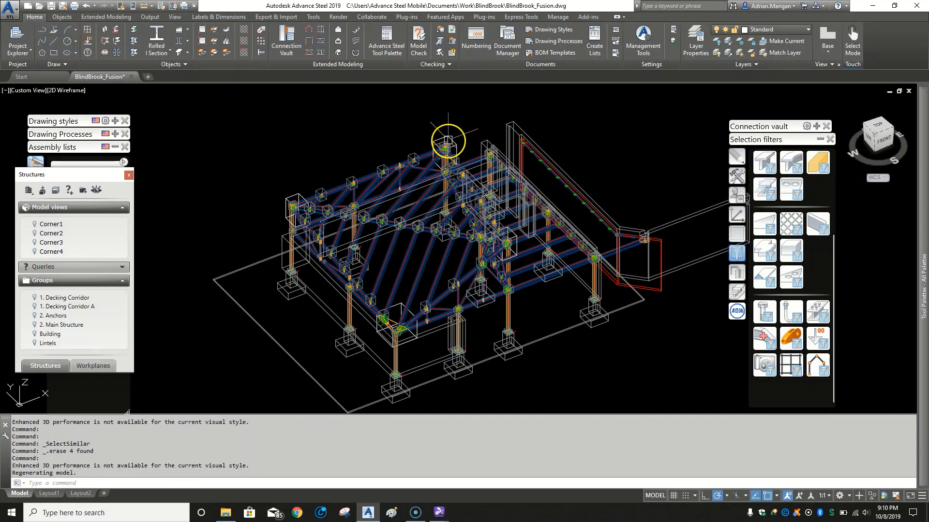
left_click(448, 141)
scroll(306, 191, "up", 3)
left_click(329, 238)
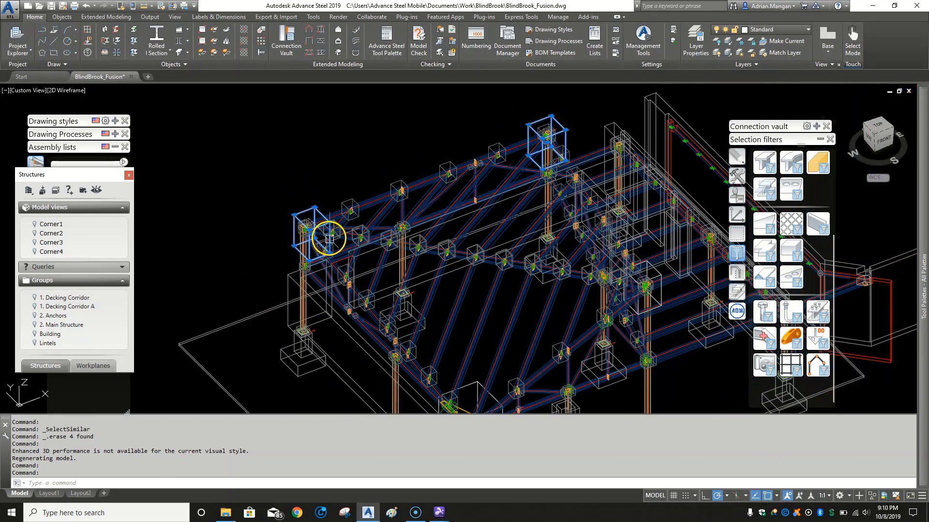
scroll(329, 238, "down", 5)
scroll(342, 255, "up", 10)
left_click(312, 248)
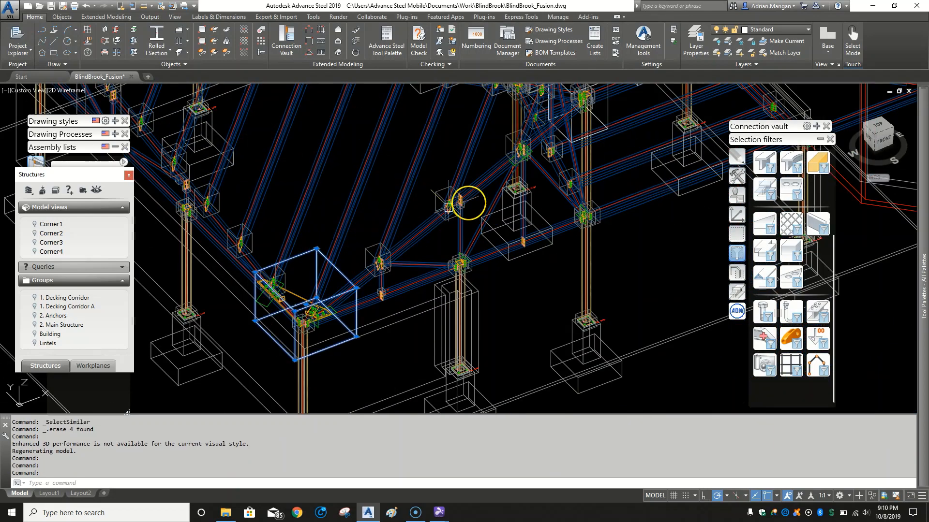
scroll(227, 222, "down", 2)
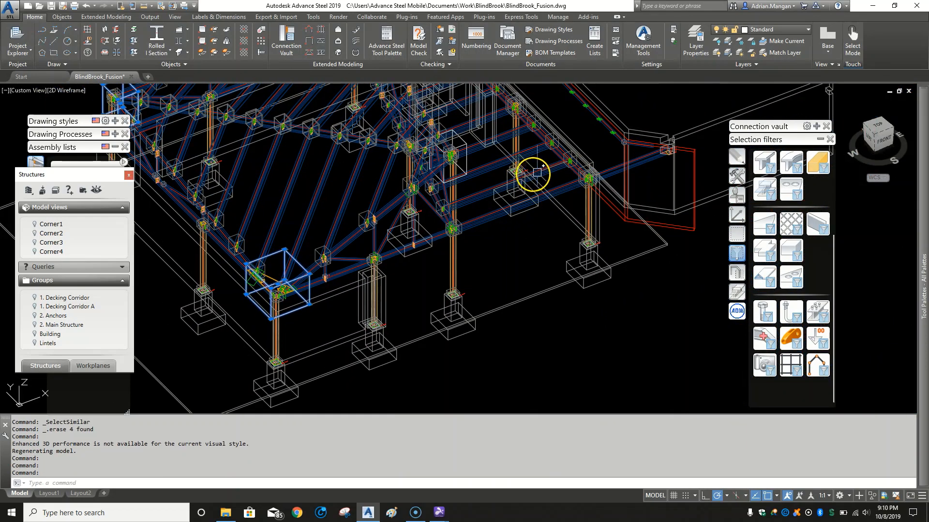
scroll(534, 171, "up", 3)
scroll(444, 228, "up", 2)
left_click(444, 229)
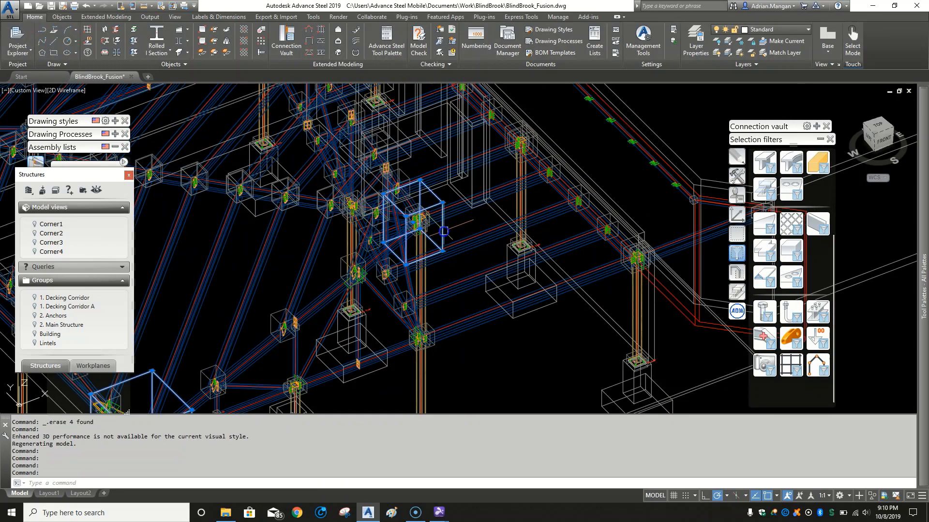
key("Delete")
scroll(515, 200, "down", 3)
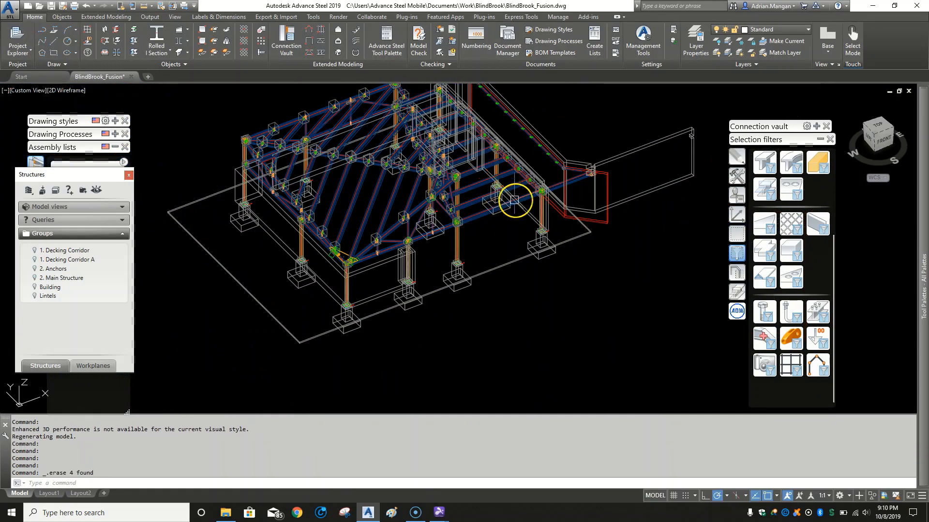
- Erase the red construction outline running along the corridor wall and around its angled end
left_click(602, 223)
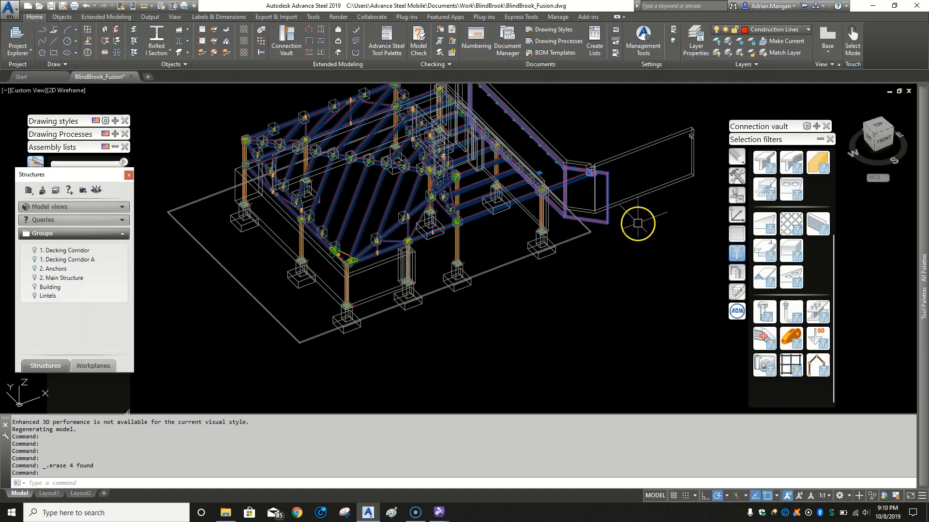
scroll(605, 203, "up", 4)
key("Delete")
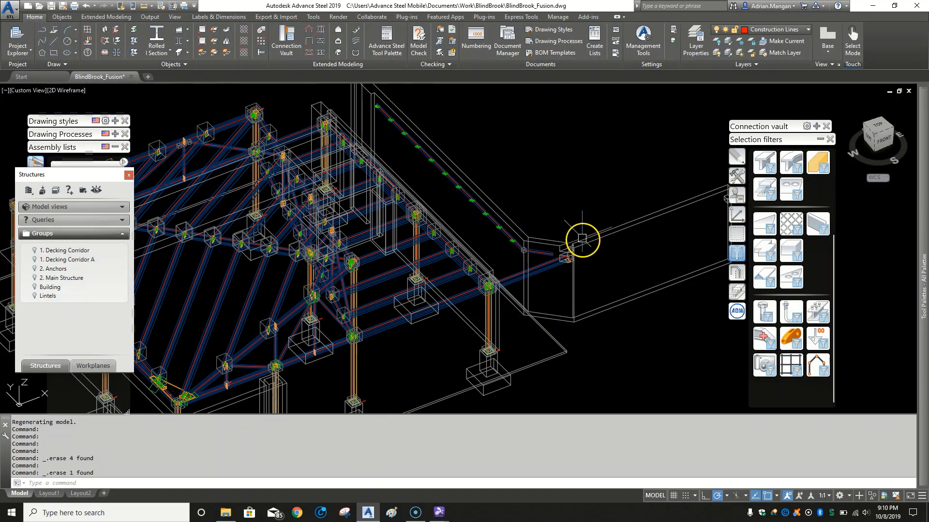
- Select every connection box in the model with the selection filter and erase them all
middle_click_drag(578, 253, 554, 245, "shift")
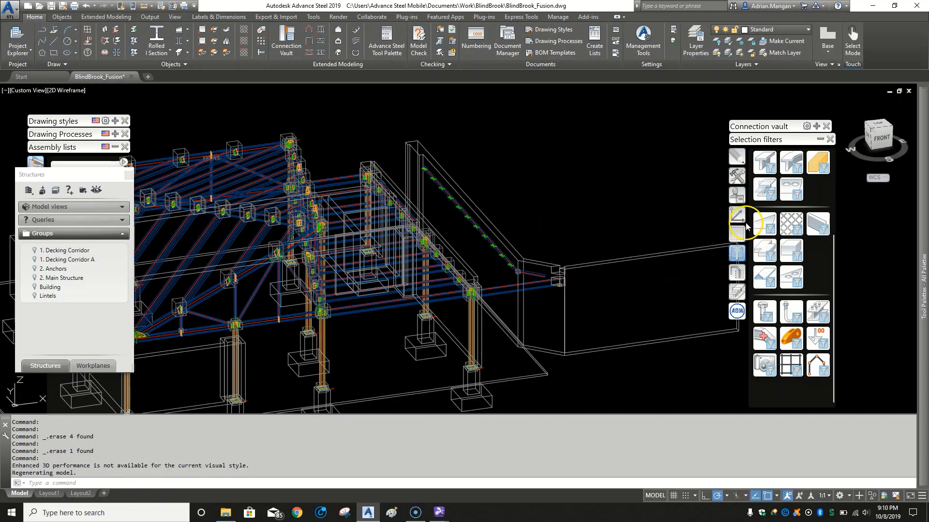
scroll(788, 230, "up", 3)
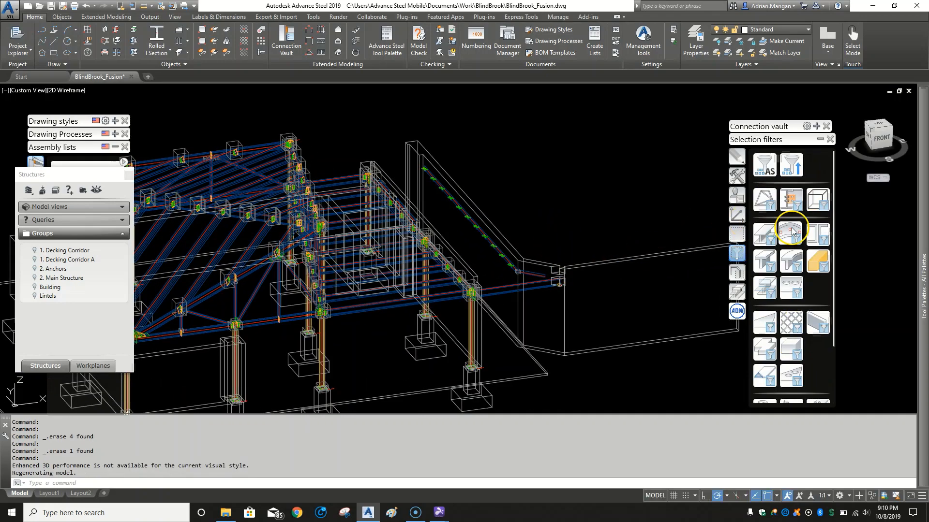
left_click(817, 203)
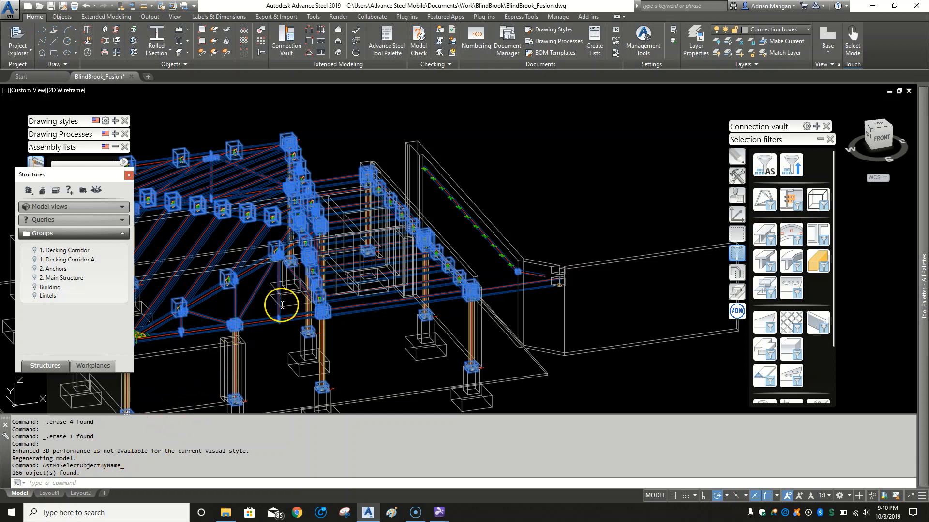
key("Escape")
key("Delete")
scroll(425, 242, "down", 5)
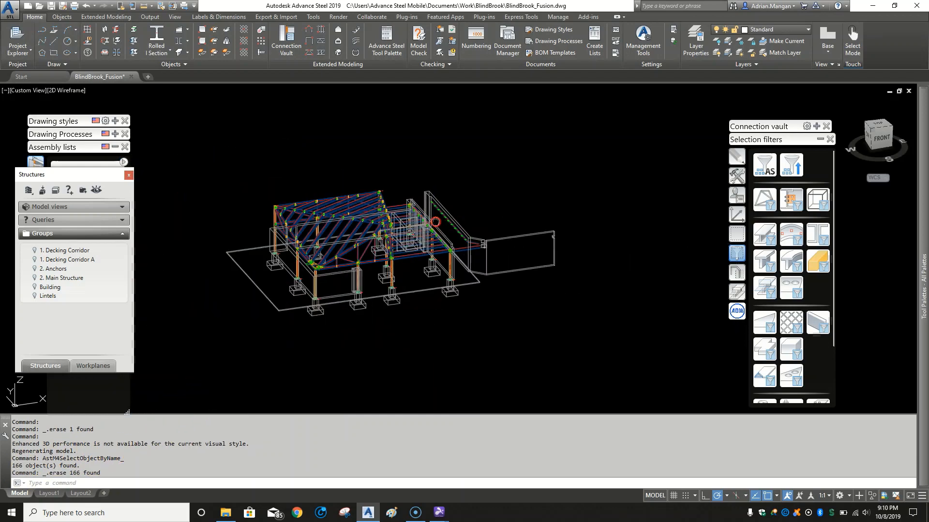
- Select every weld in the model with the selection filter and erase them all
mouse_move(422, 230)
middle_mouse_down("shift")
mouse_move(431, 257)
mouse_move(441, 257)
mouse_move(431, 261)
mouse_move(437, 244)
mouse_move(448, 256)
mouse_move(516, 245)
mouse_move(481, 261)
mouse_move(468, 250)
middle_mouse_up("shift")
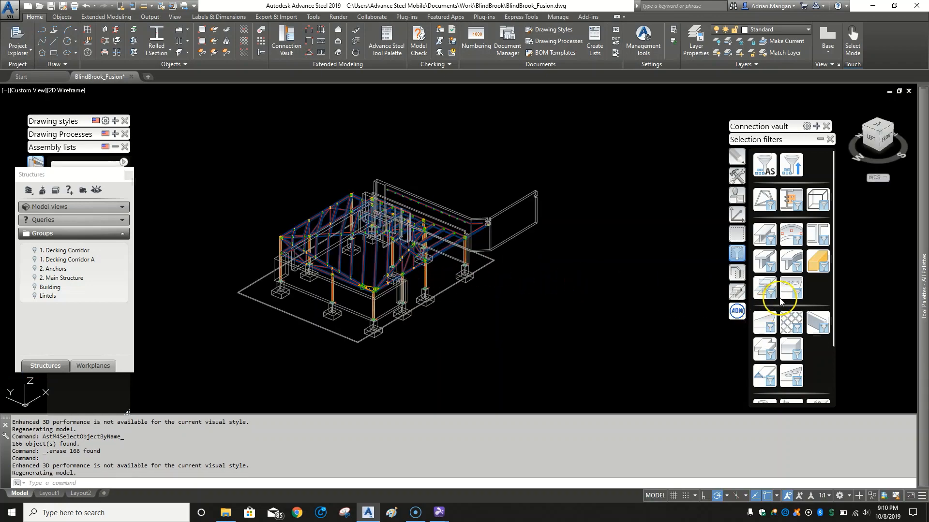
scroll(780, 300, "down", 3)
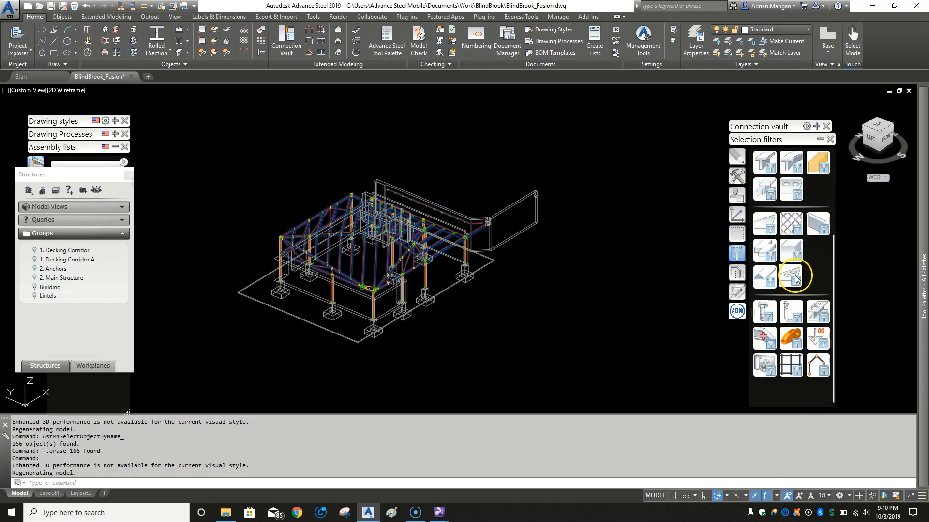
left_click(766, 337)
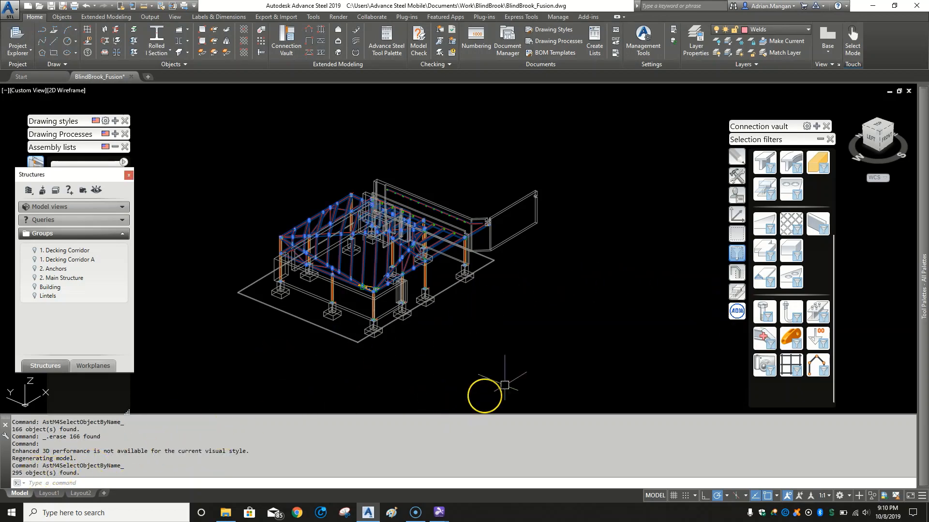
key("Delete")
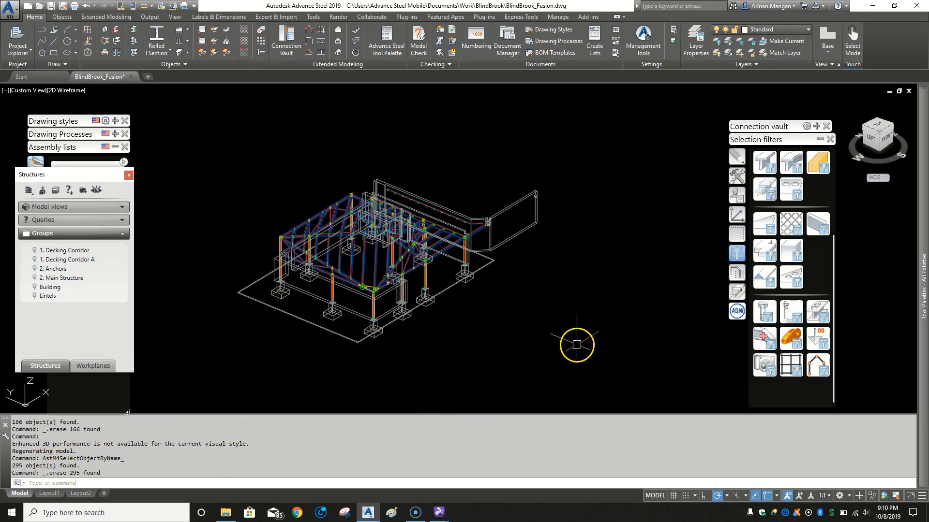
- Draw a rectangle over the top face of the long end wall, from its notched corner to the opposite far corner
scroll(562, 342, "up", 5)
middle_click_drag(394, 269, 358, 263, "shift")
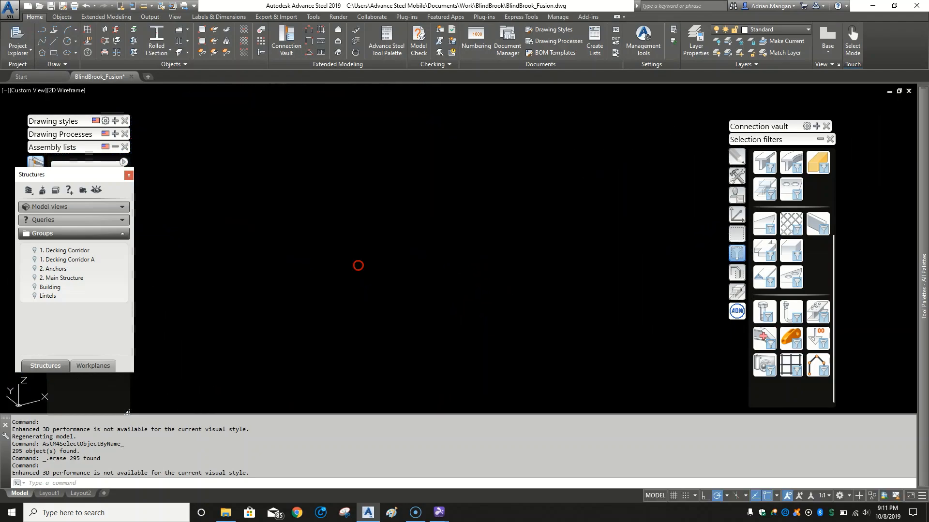
scroll(352, 286, "down", 5)
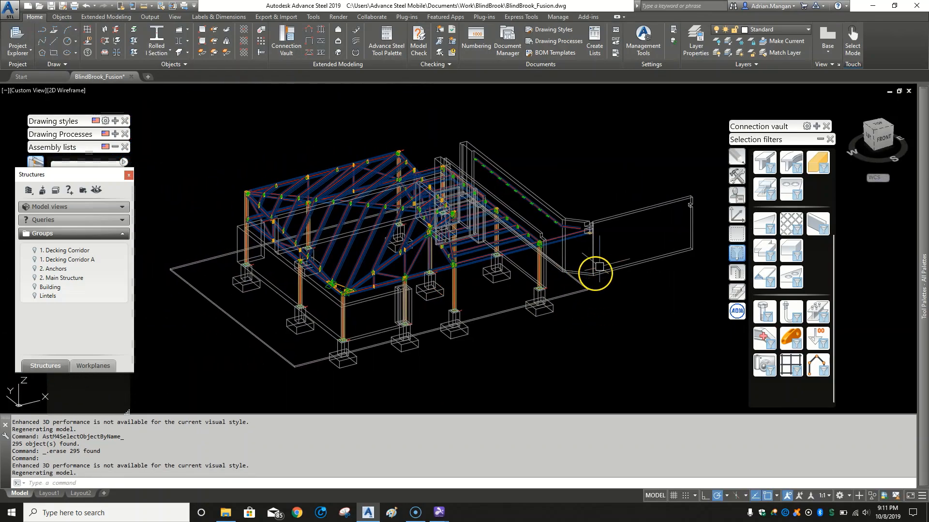
scroll(595, 270, "up", 5)
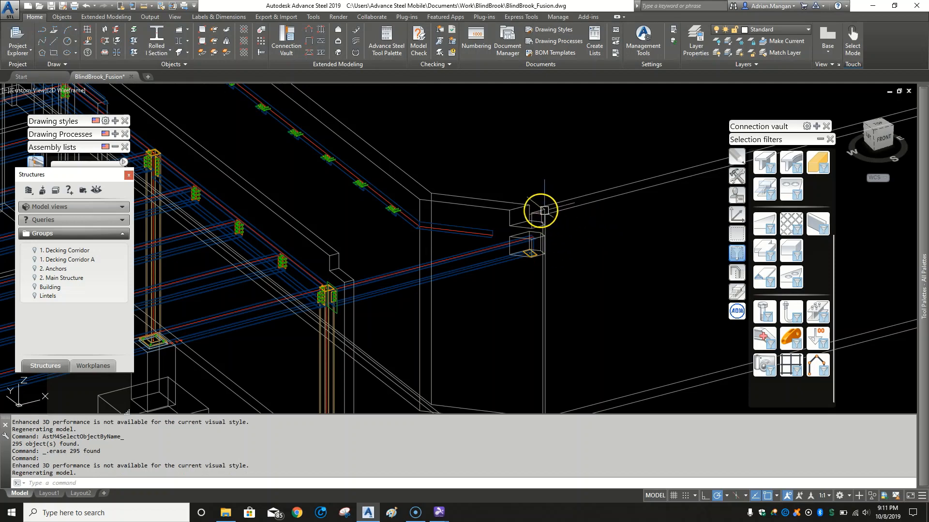
middle_click_drag(539, 209, 423, 195)
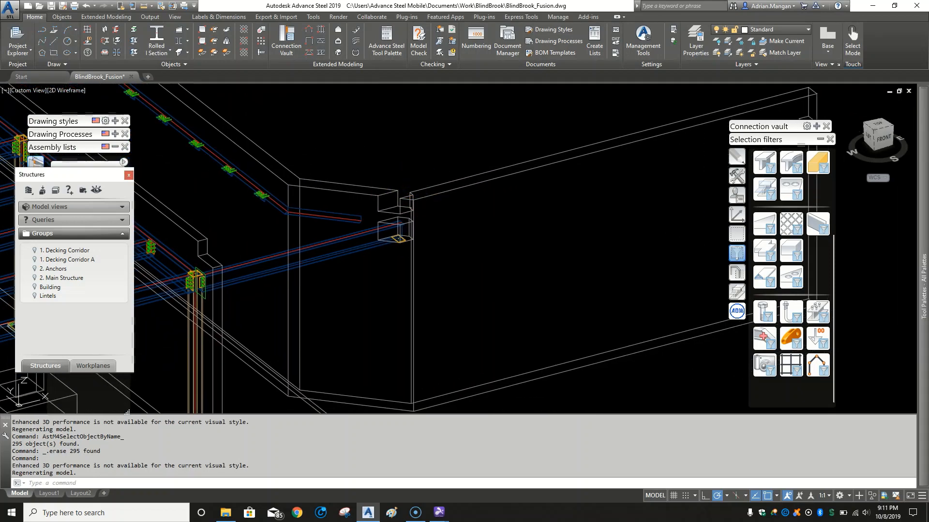
key("Return")
scroll(412, 189, "up", 2)
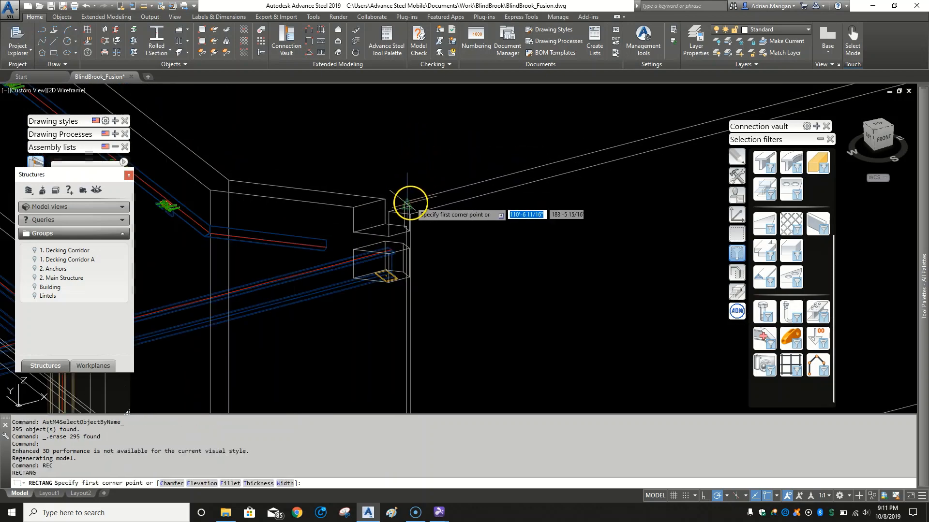
left_click(405, 201)
scroll(416, 205, "down", 3)
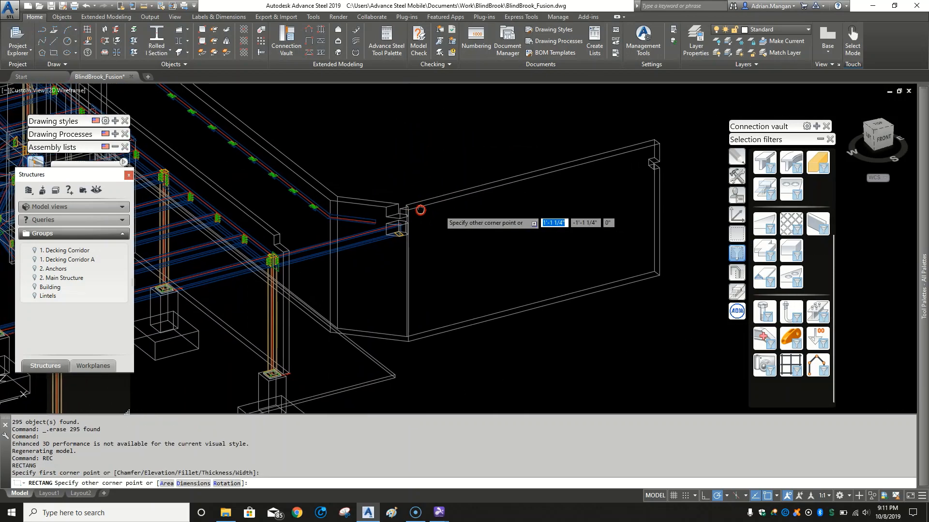
left_click(663, 145)
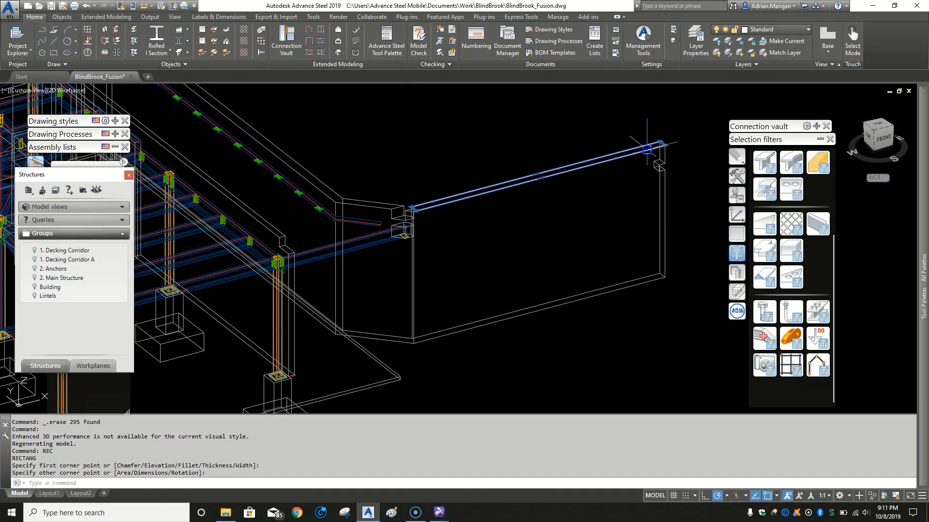
- Extrude the rectangle down to the bottom edge of the end wall to form a solid
type("extr")
key("Return")
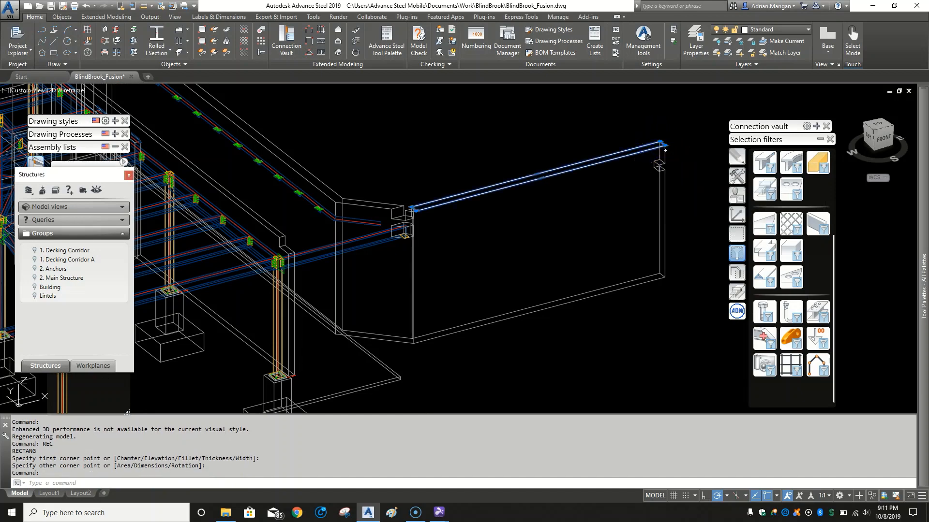
left_click(670, 265)
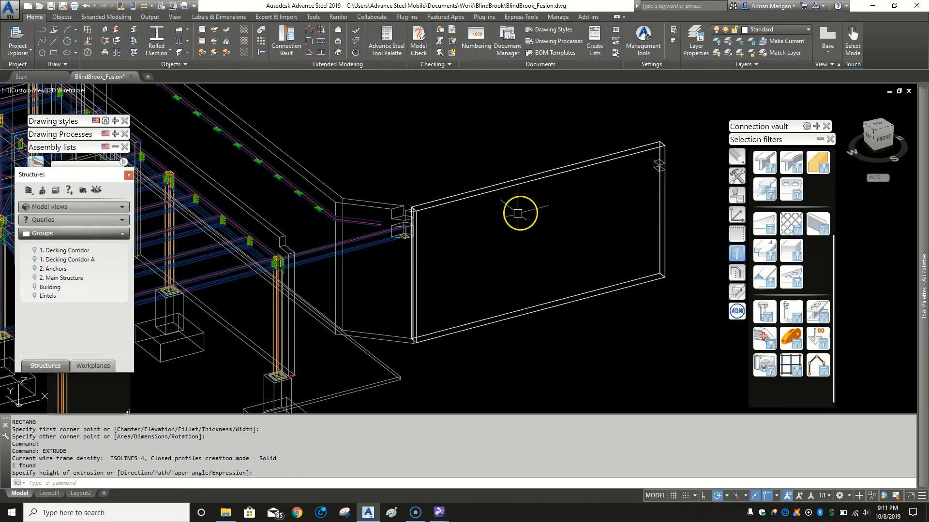
- Subtract the extruded solid from the long end wall to trim it away beside the notched corner
scroll(421, 213, "up", 5)
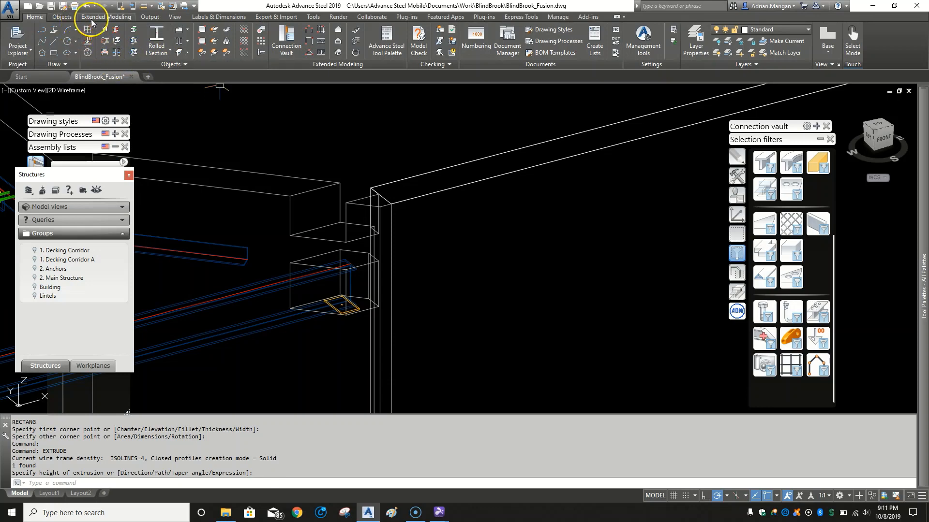
left_click(147, 17)
left_click(195, 17)
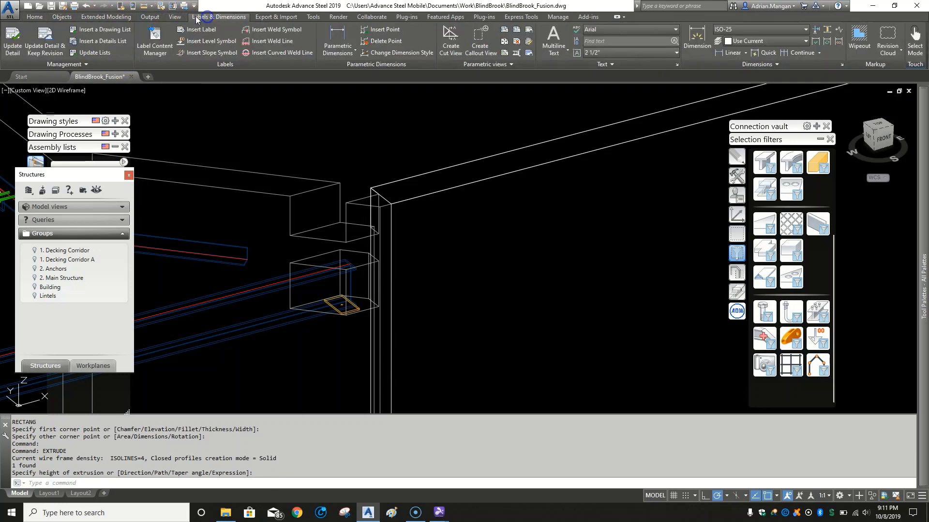
left_click(154, 17)
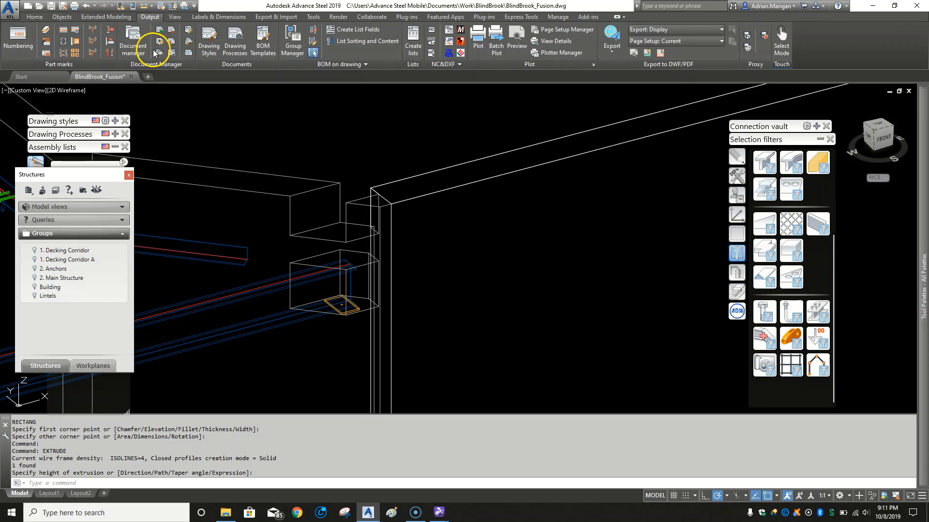
left_click(115, 17)
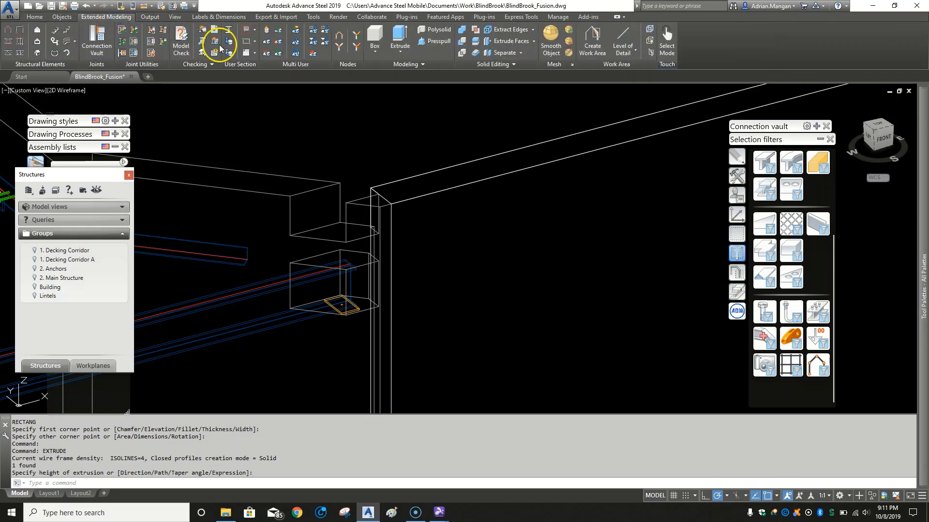
left_click(466, 41)
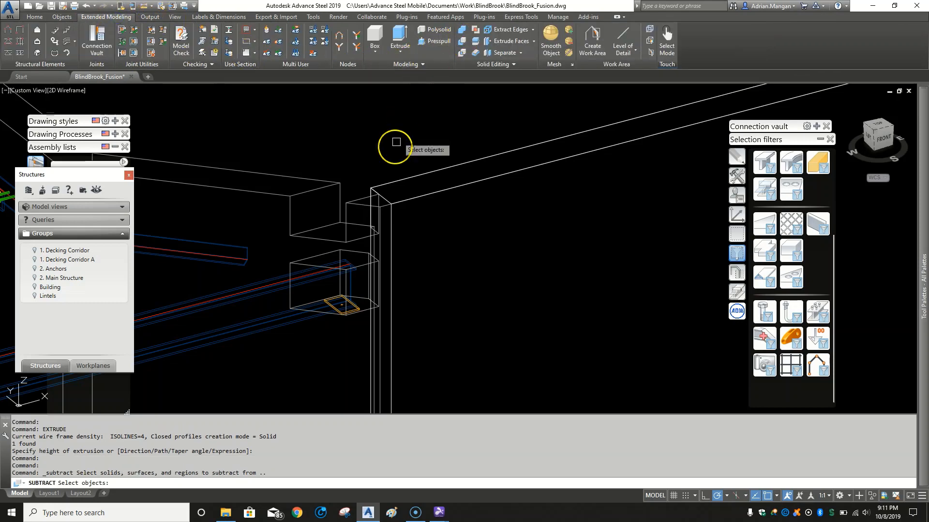
left_click(369, 208)
right_click(356, 199)
left_click(382, 196)
right_click(386, 199)
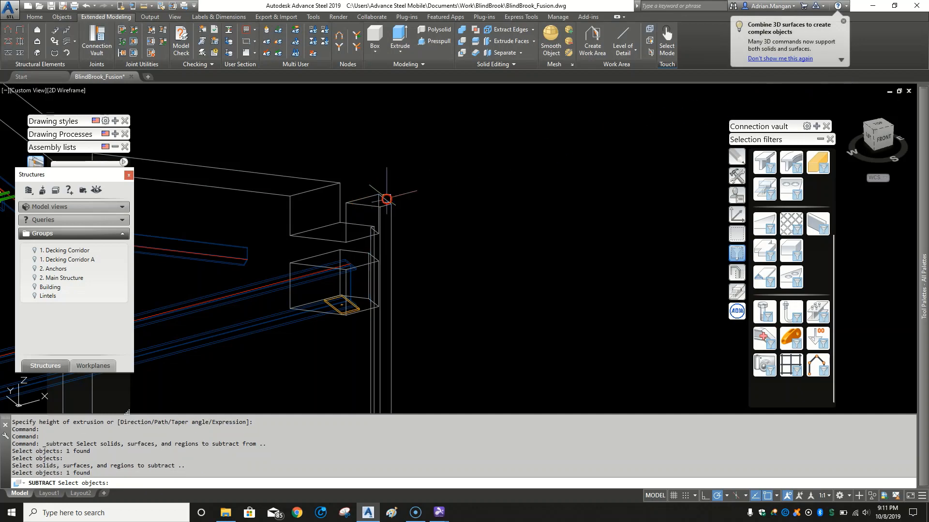
- Copy the ground slab 5' along the X axis, using its outer upper corner as the base point
scroll(394, 182, "down", 3)
scroll(373, 182, "down", 3)
scroll(346, 201, "up", 8)
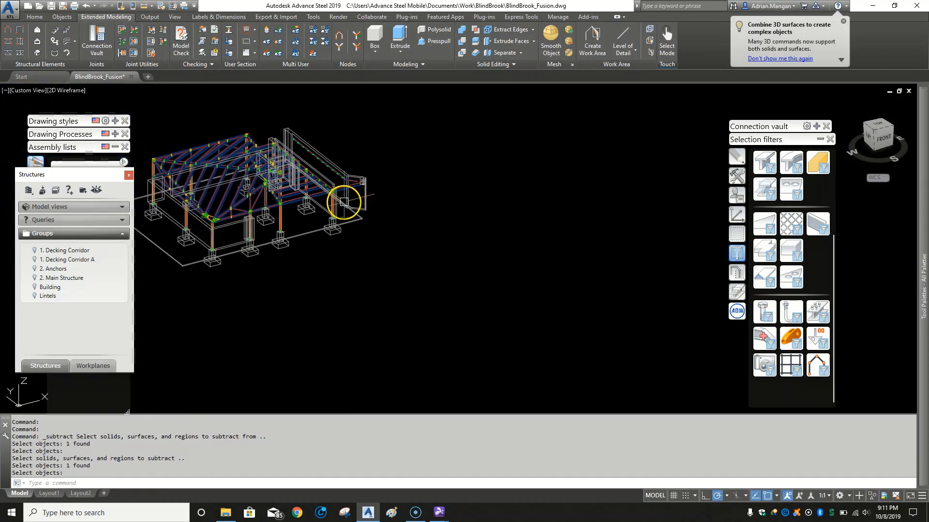
left_click(418, 225)
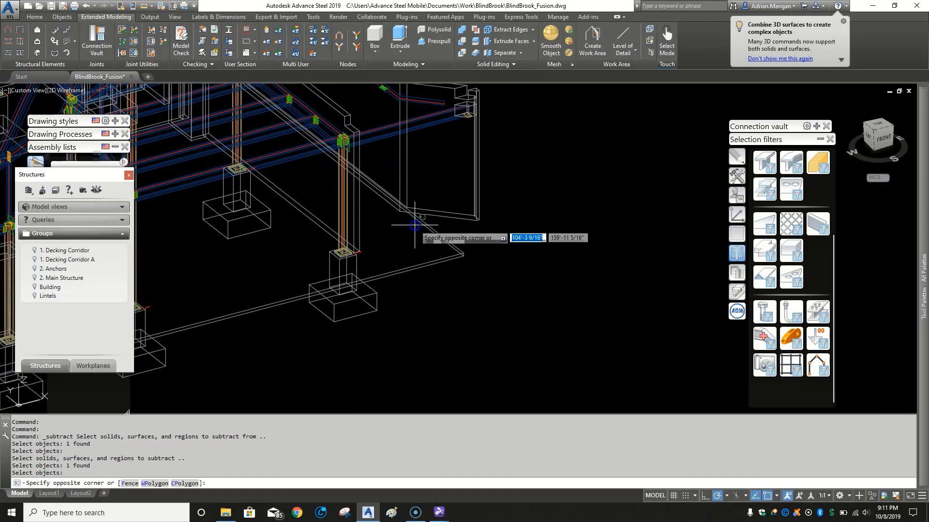
left_click(420, 225)
left_click(425, 228)
right_click(472, 241)
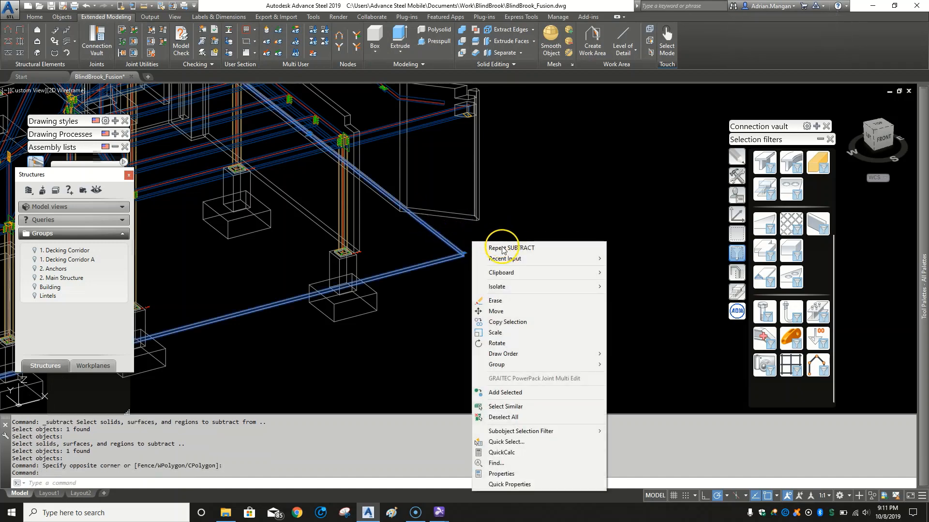
mouse_move(517, 288)
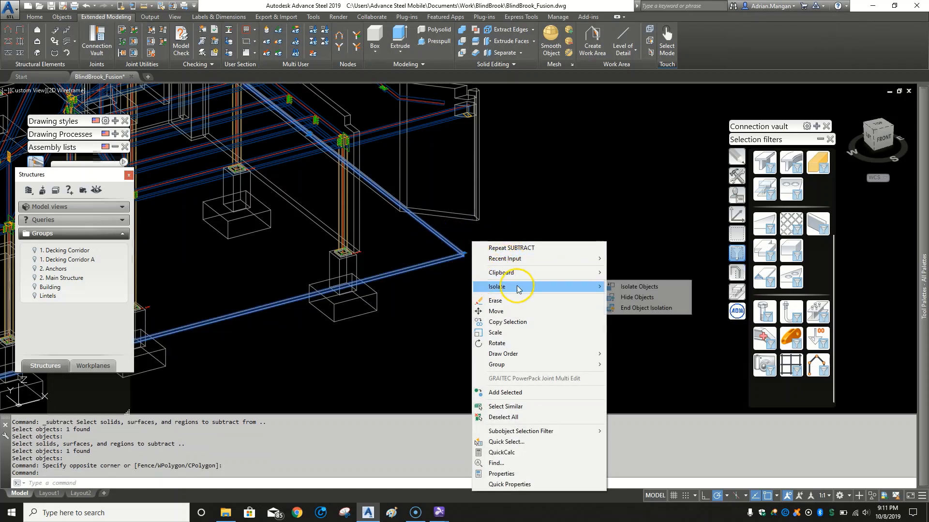
left_click(507, 321)
scroll(482, 278, "up", 7)
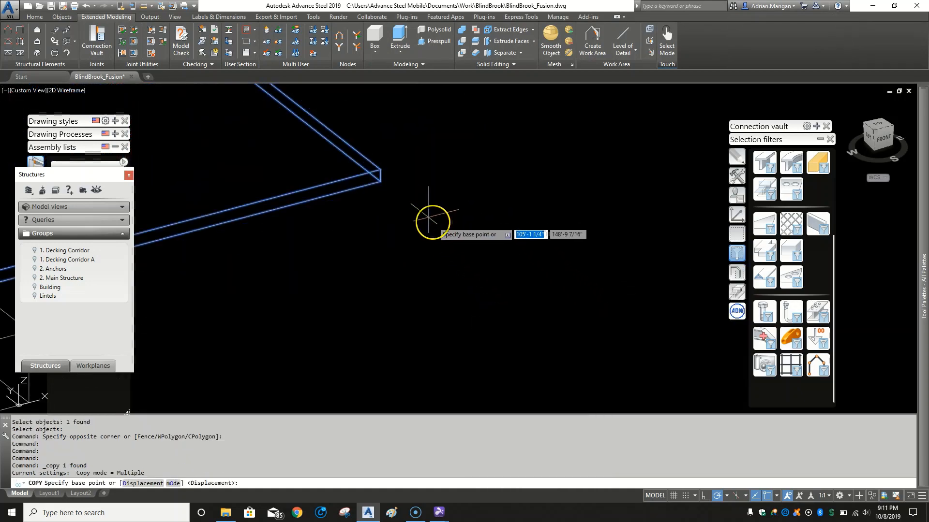
left_click(380, 170)
scroll(437, 174, "down", 4)
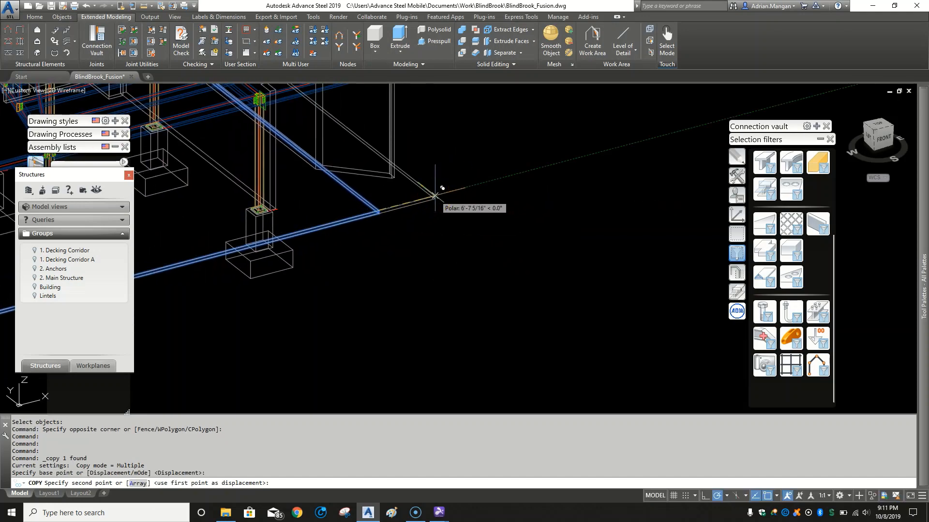
type("5'")
key("Return")
key("Escape")
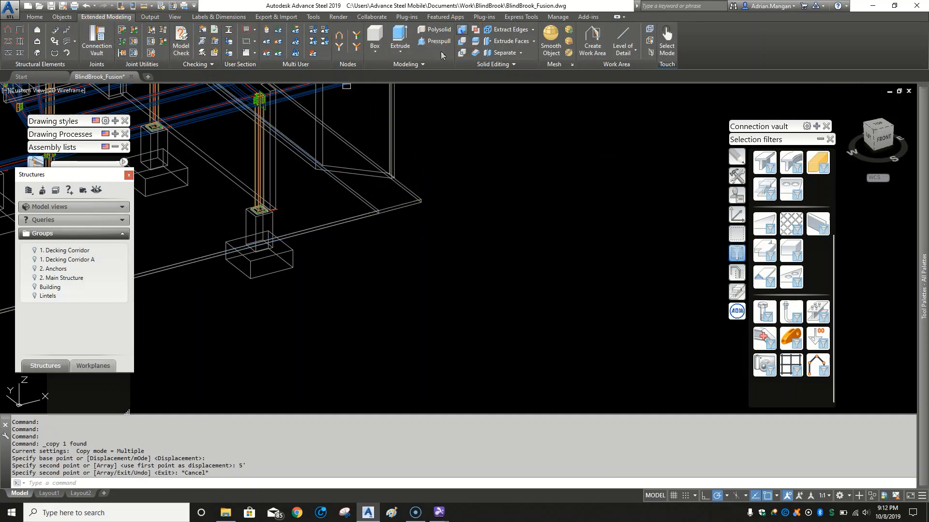
- Union the original ground slab with its copy into a single solid and save the drawing
left_click(461, 29)
left_click(371, 211)
left_click(407, 186)
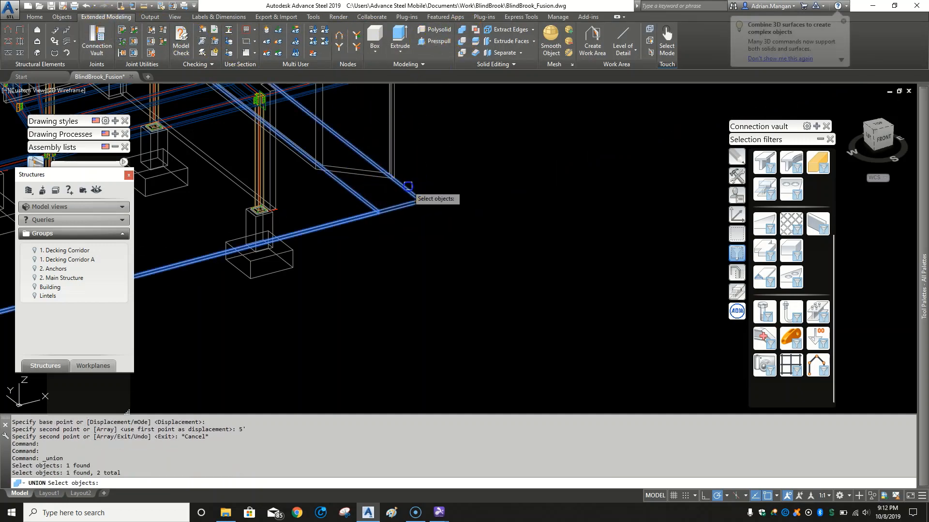
middle_click_drag(415, 190, 391, 249, "shift")
scroll(438, 205, "down", 6)
scroll(390, 249, "up", 2)
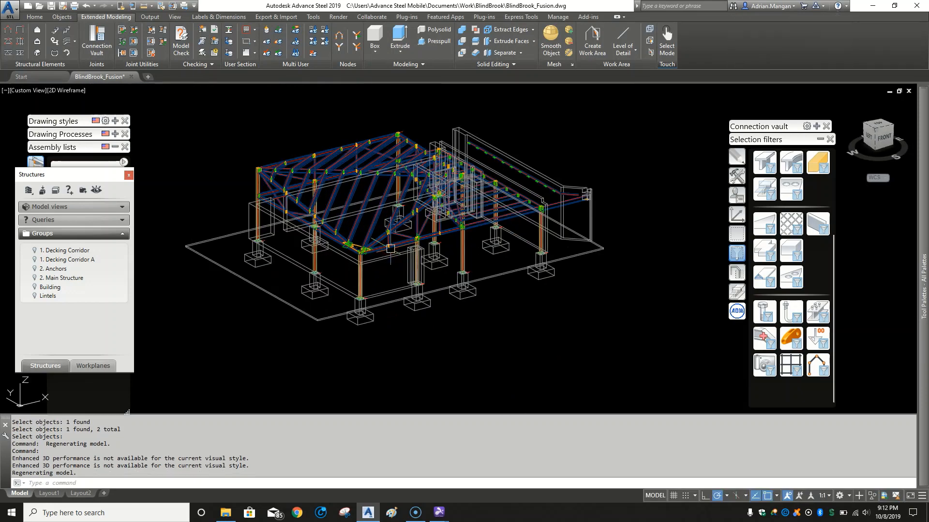
left_click(391, 247)
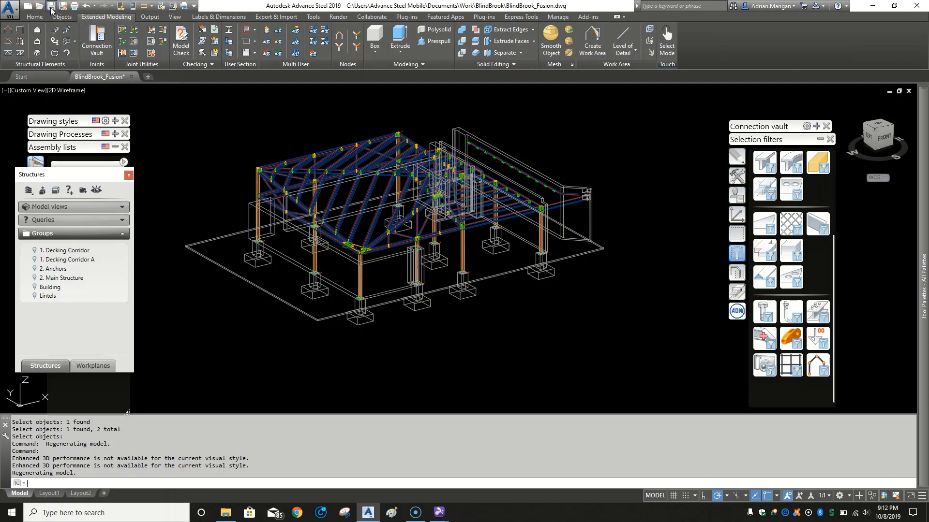
key("ctrl+s")
scroll(321, 157, "up", 3)
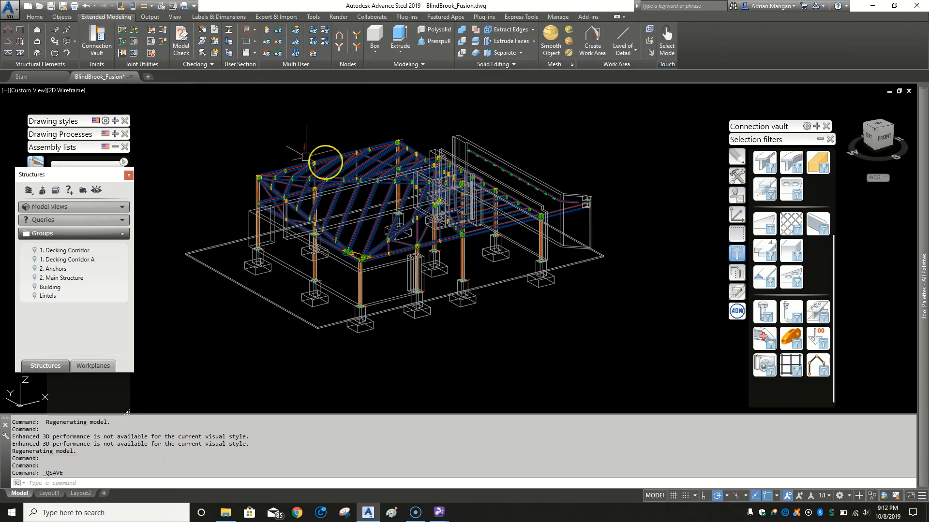
middle_click_drag(343, 174, 303, 143)
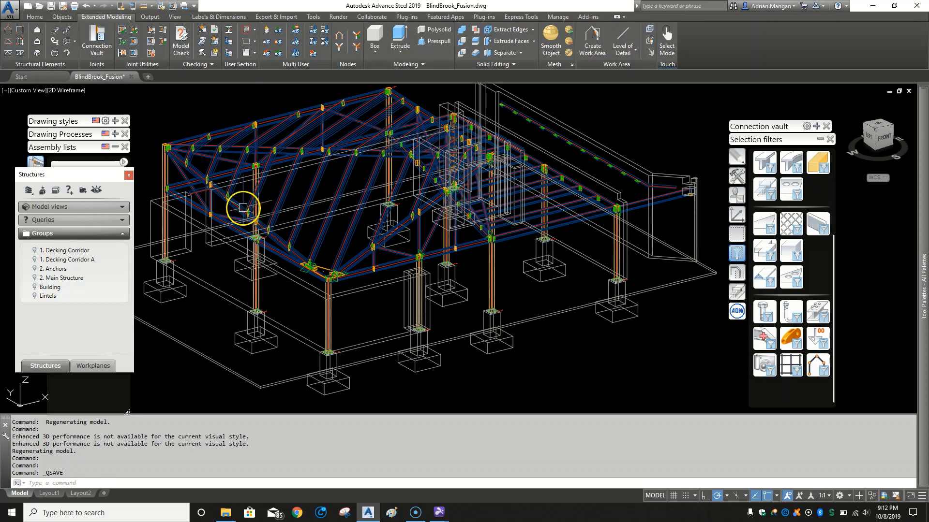
left_click(153, 203)
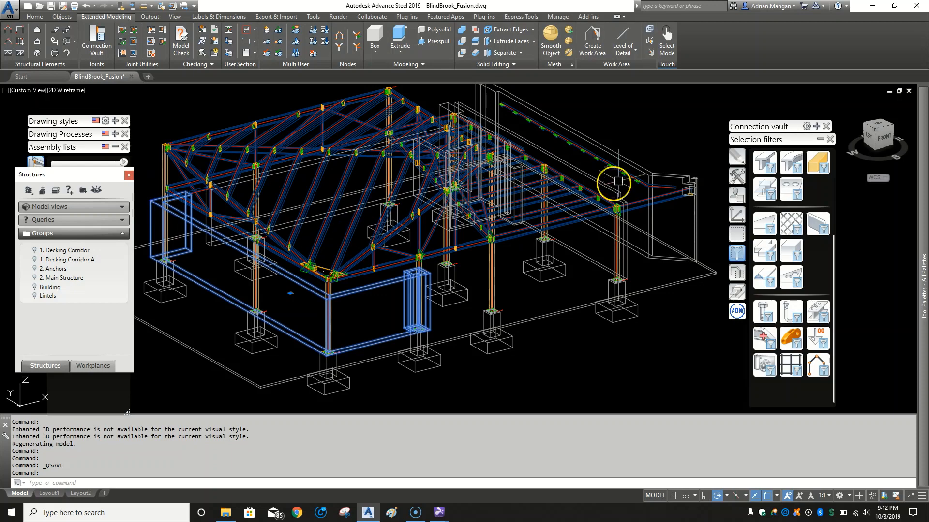
left_click(634, 161)
key("Escape")
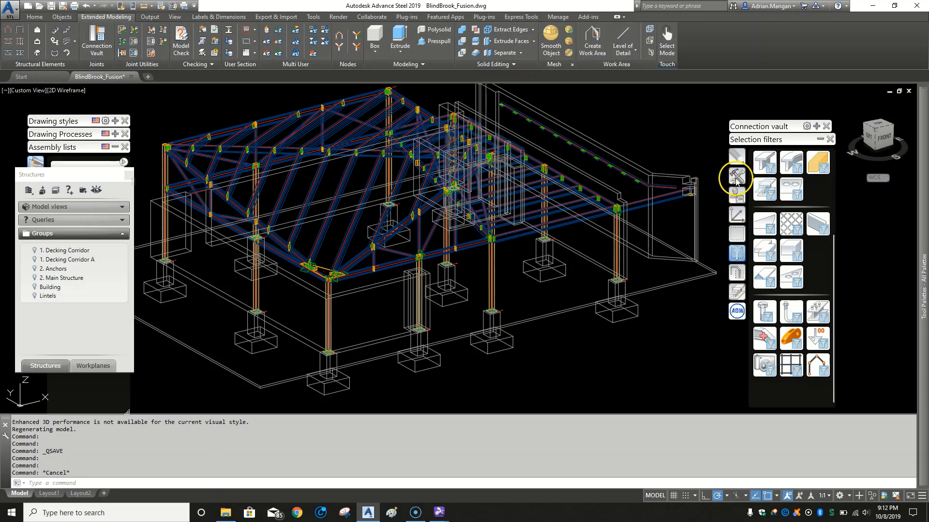
- Save the drawing as a copy named BlindBrook_Fusion_EX.dwg in the BlindBrook folder
left_click(63, 6)
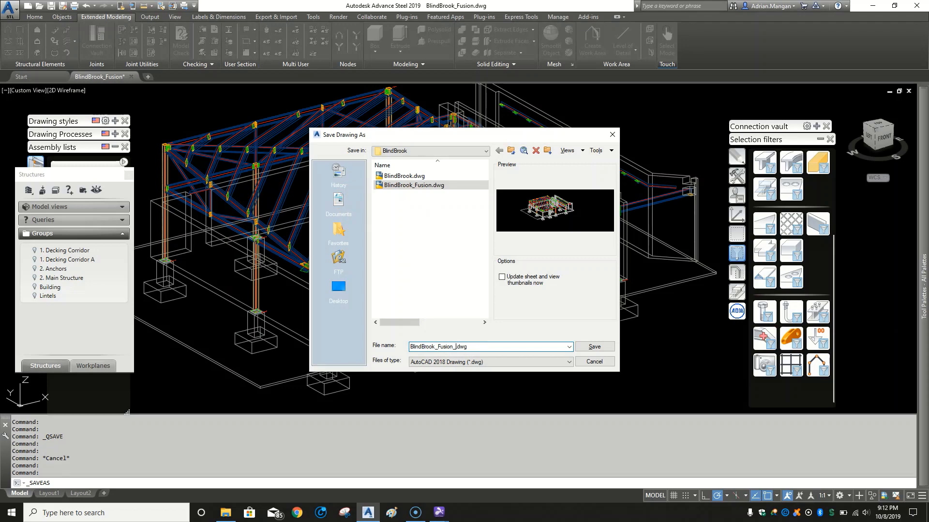
left_click(587, 348)
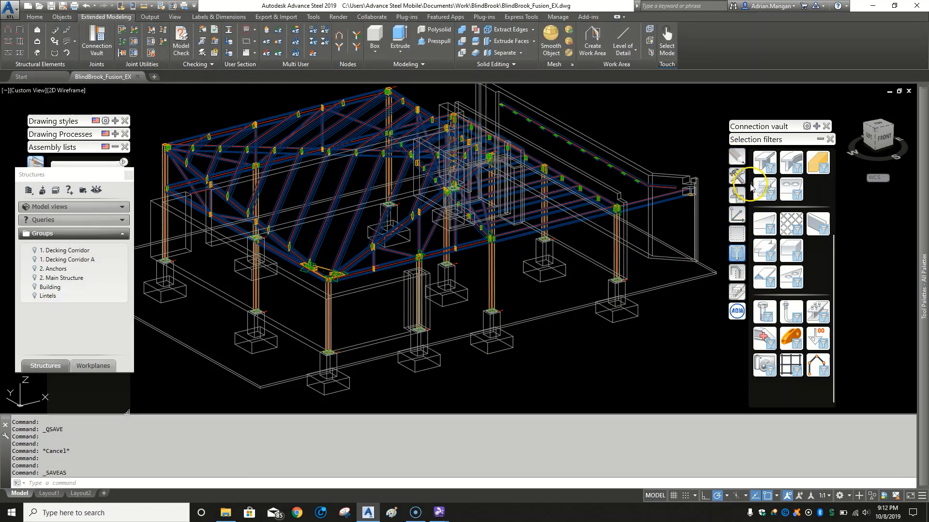
- Select all Advance Steel objects with the selection filter and explode them
scroll(757, 218, "up", 3)
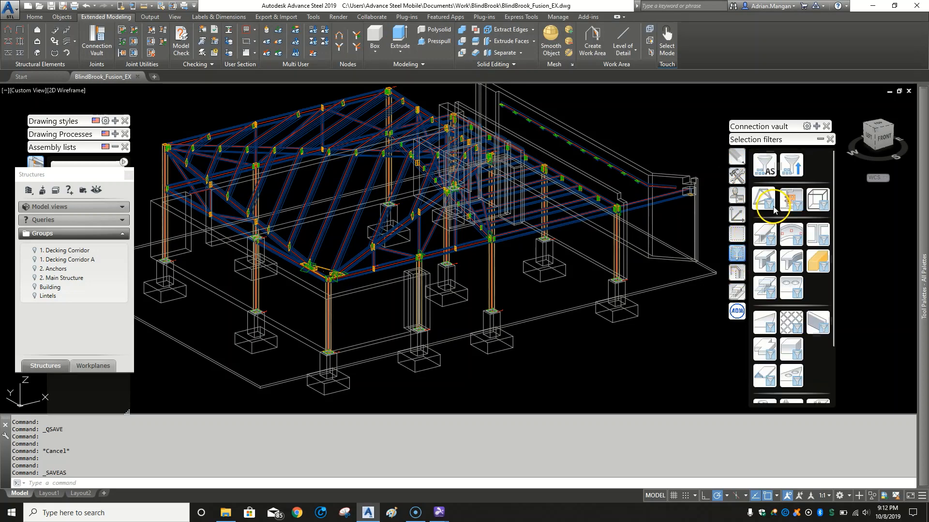
left_click(767, 167)
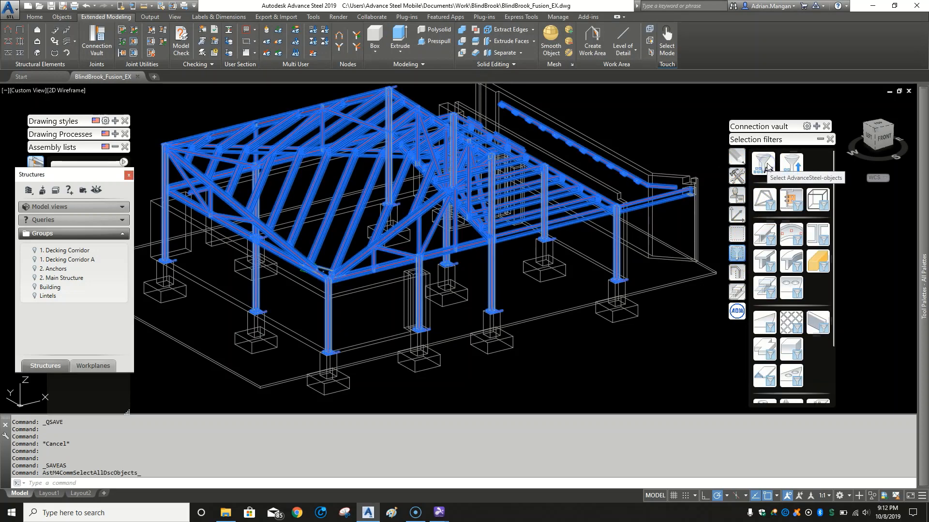
left_click(741, 159)
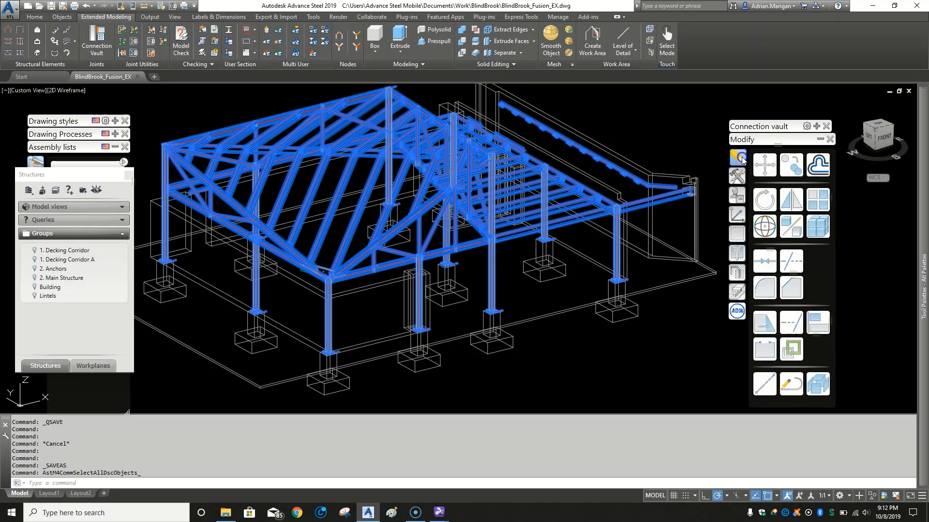
left_click(819, 383)
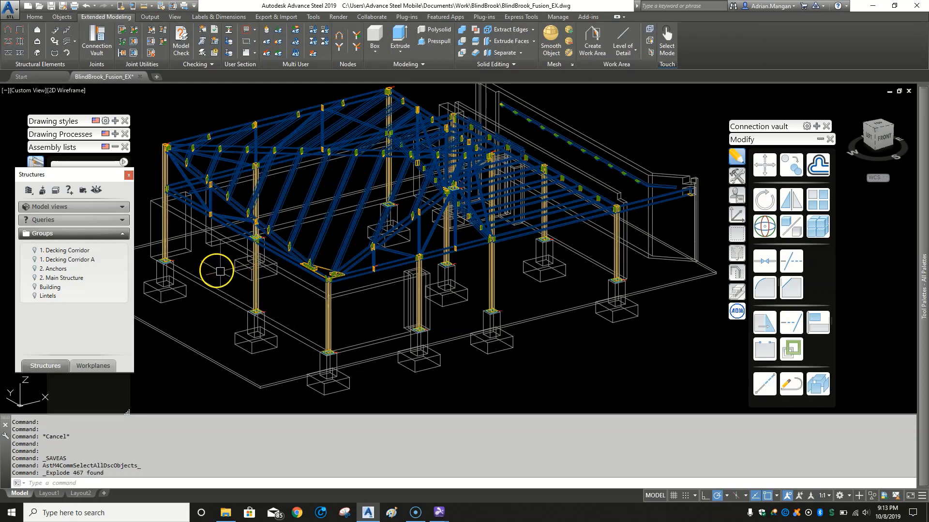
- Erase the elevation marker and its -3 7/8" label at the corner of the column's base plate
scroll(197, 269, "up", 10)
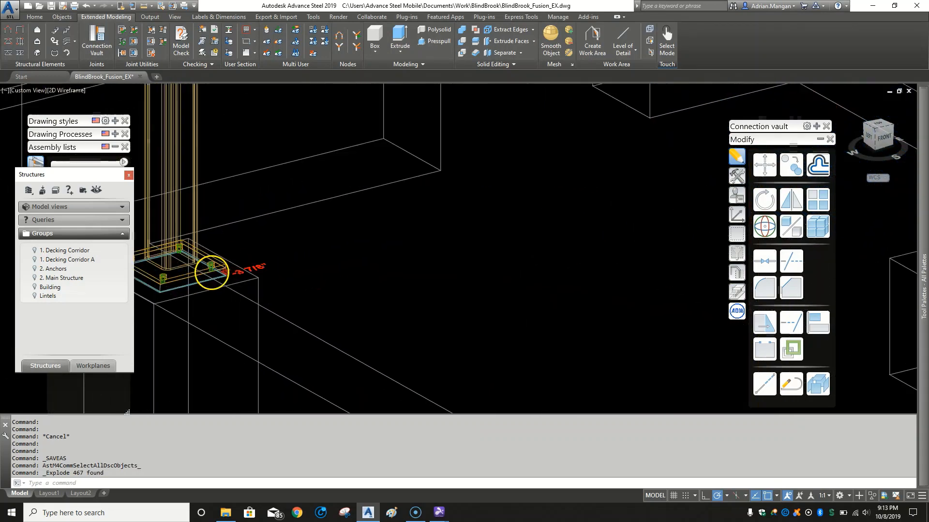
left_click(280, 264)
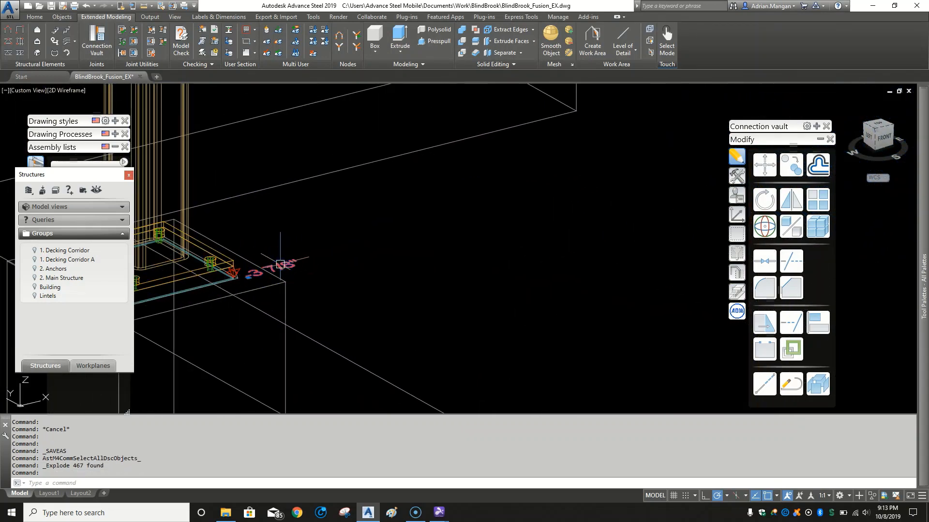
scroll(280, 264, "up", 5)
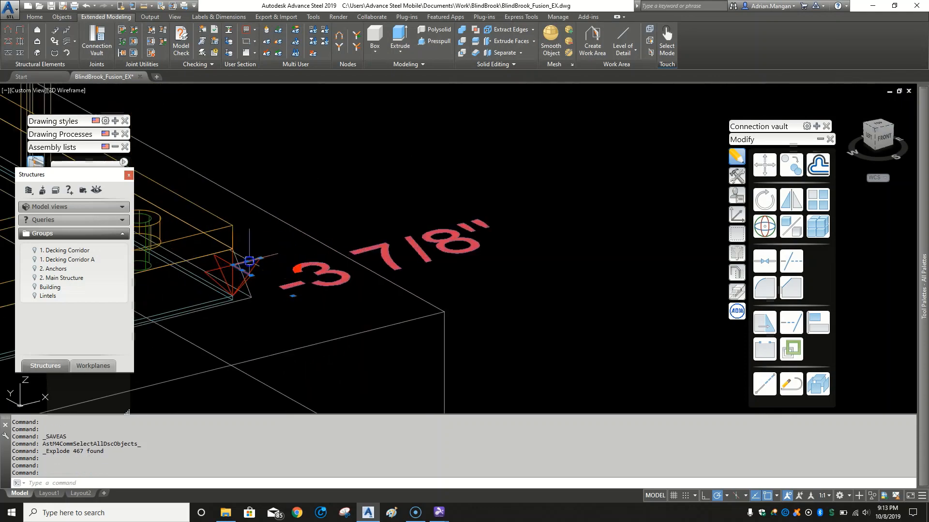
scroll(246, 261, "down", 4)
key("Escape")
left_click(217, 209)
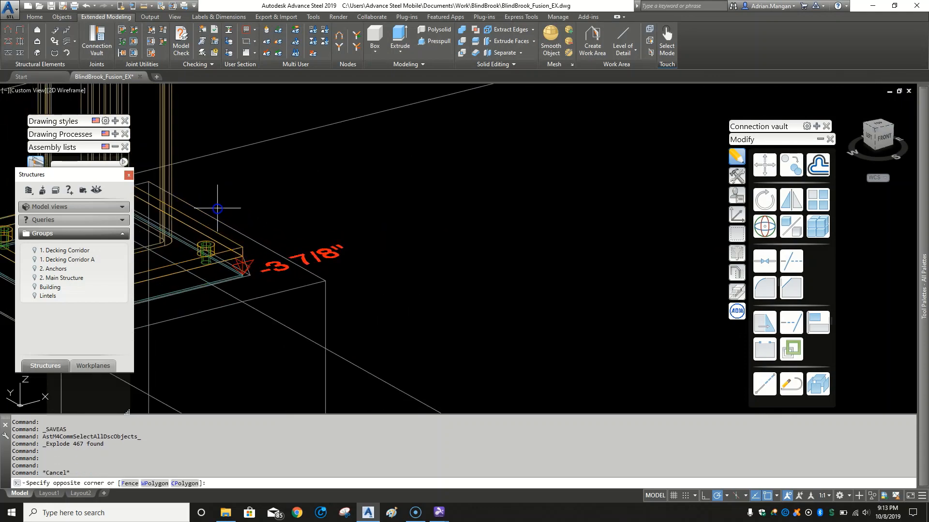
left_click(374, 296)
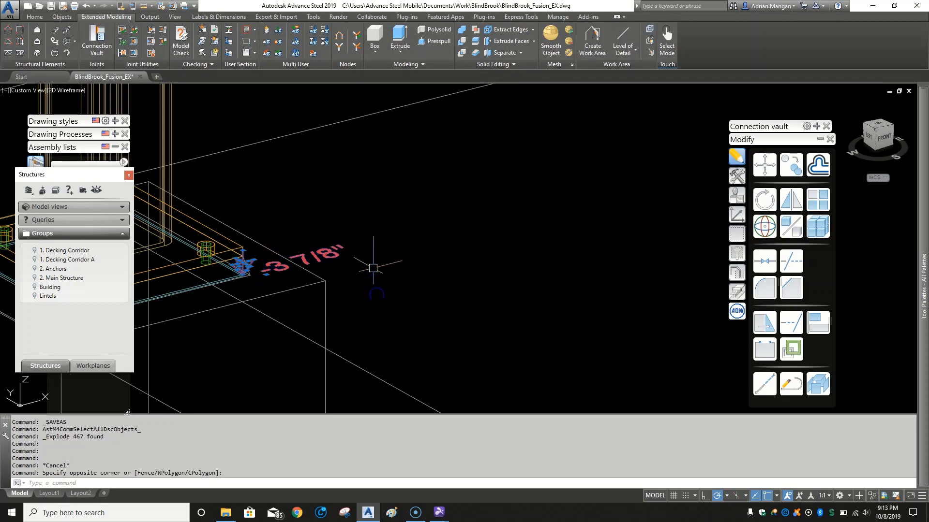
key("Delete")
- Select an elevation label beside another column's base plate, extend the selection to all similar labels, and erase them
scroll(353, 265, "down", 8)
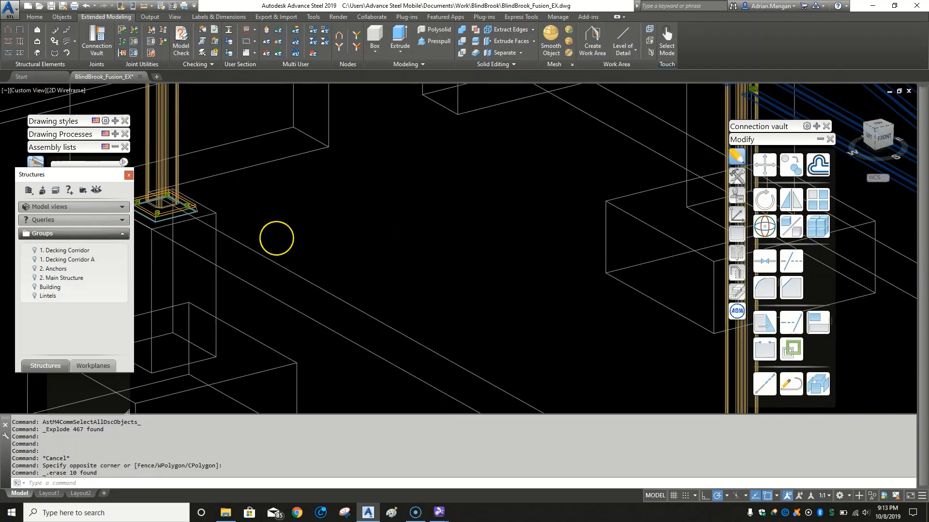
scroll(317, 242, "up", 10)
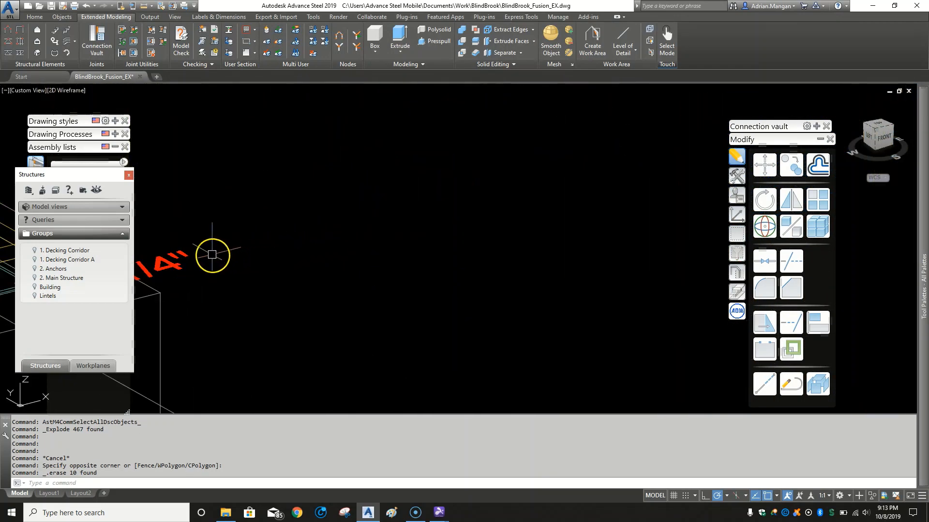
middle_click_drag(321, 261, 317, 260)
left_click(275, 262)
right_click(275, 262)
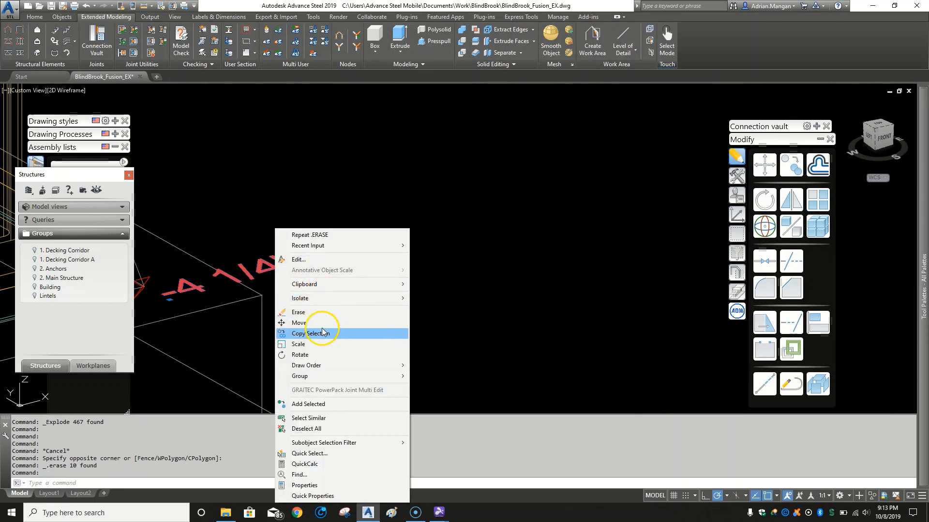
left_click(297, 418)
scroll(429, 307, "down", 5)
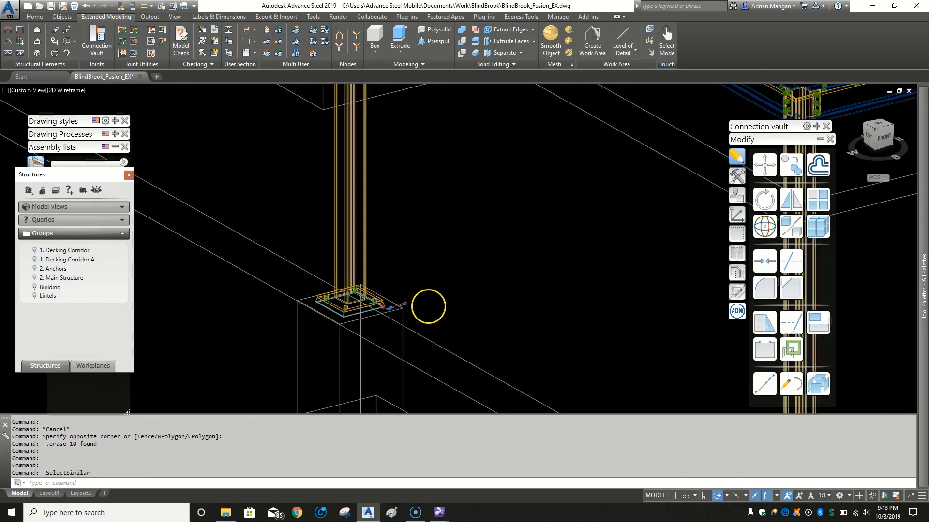
scroll(369, 287, "up", 10)
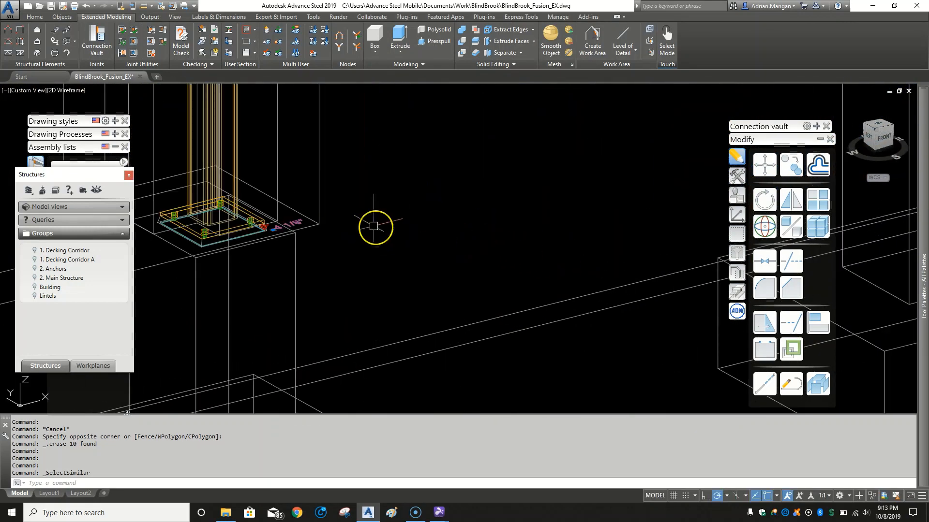
key("Delete")
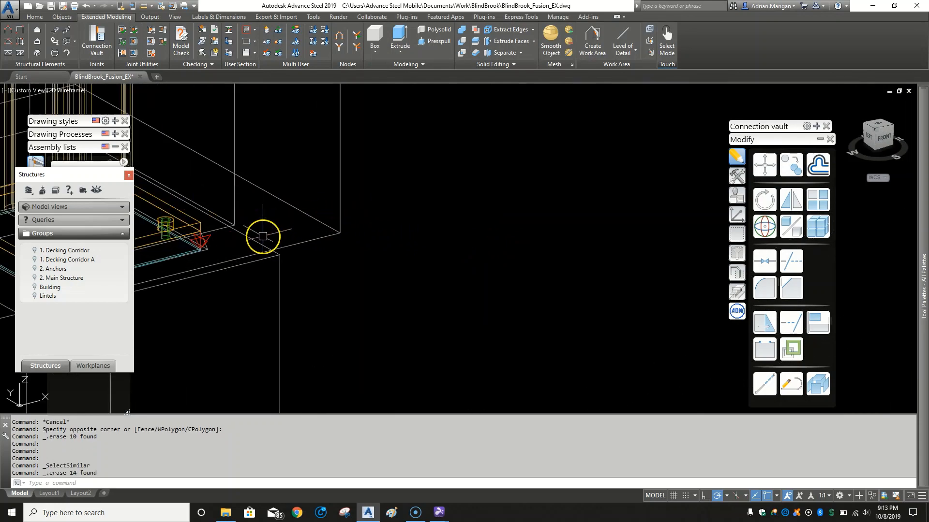
- Select a line of the red elevation marker at the base plate corner, extend the selection to all similar objects, and erase them
middle_click_drag(261, 234, 393, 257)
scroll(335, 254, "up", 5)
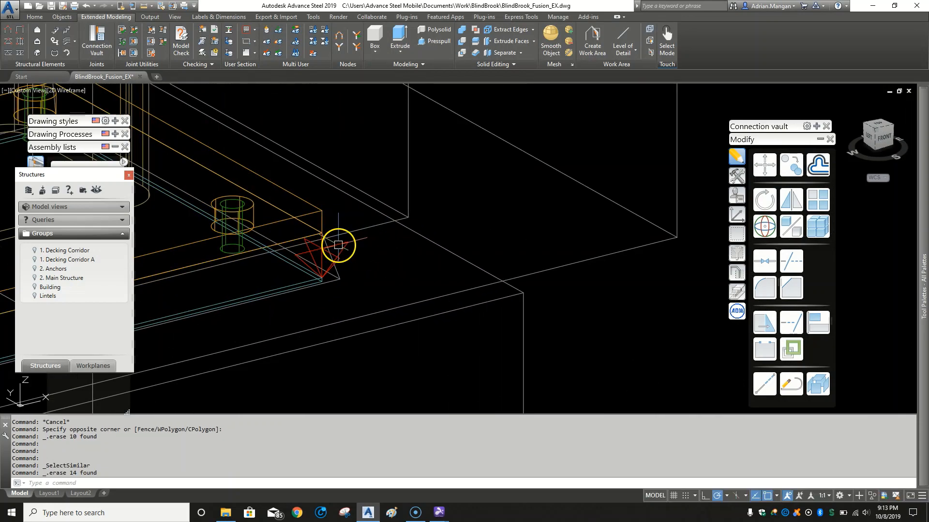
right_click(339, 246)
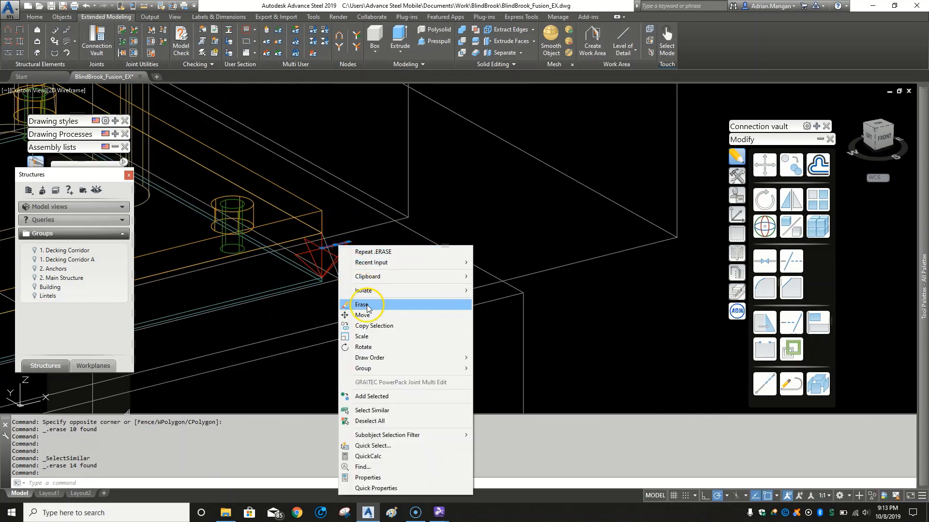
left_click(370, 410)
scroll(477, 307, "down", 10)
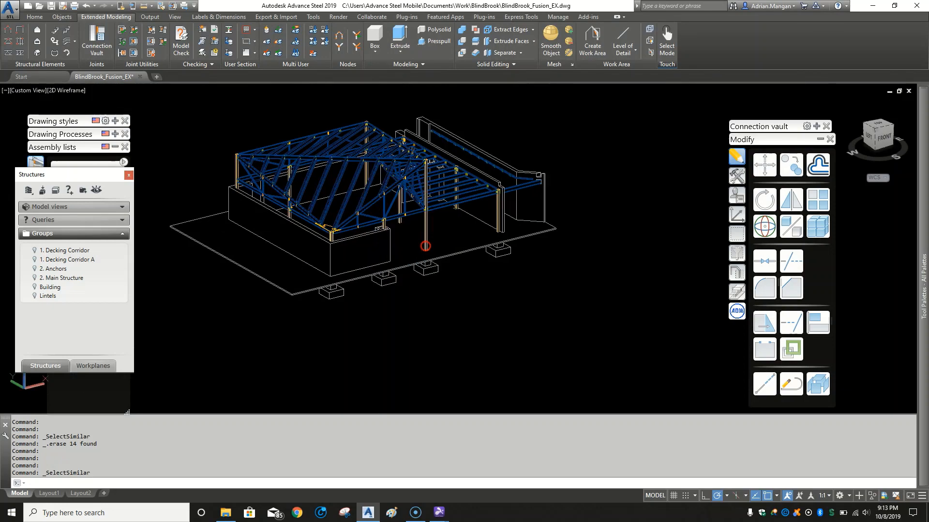
scroll(394, 268, "up", 10)
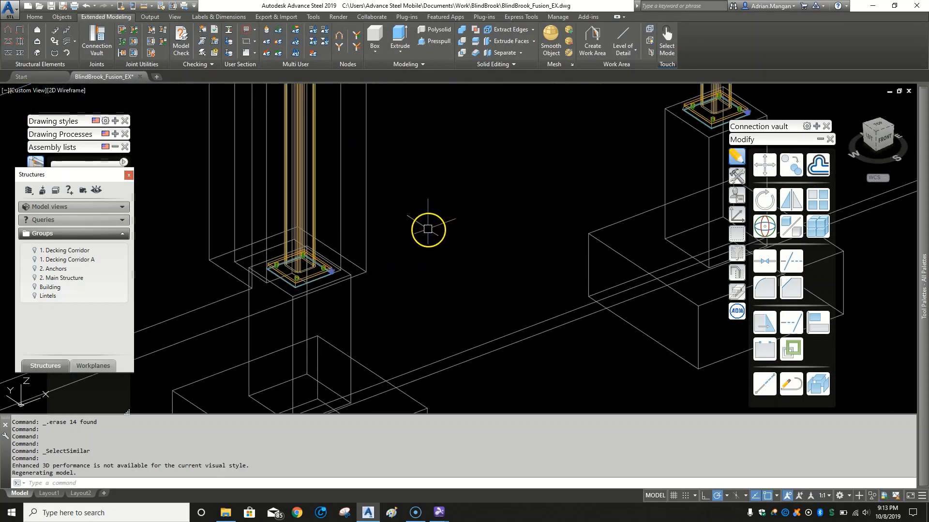
key("Delete")
- Set up an export of the drawing to the IGES (*.iges) format as BlindBrook_Fusion_EX.iges in the BlindBrook folder
scroll(380, 235, "down", 8)
scroll(393, 238, "down", 2)
middle_click_drag(396, 239, 391, 272)
scroll(344, 199, "up", 2)
middle_click_drag(340, 197, 403, 187)
scroll(394, 216, "up", 2)
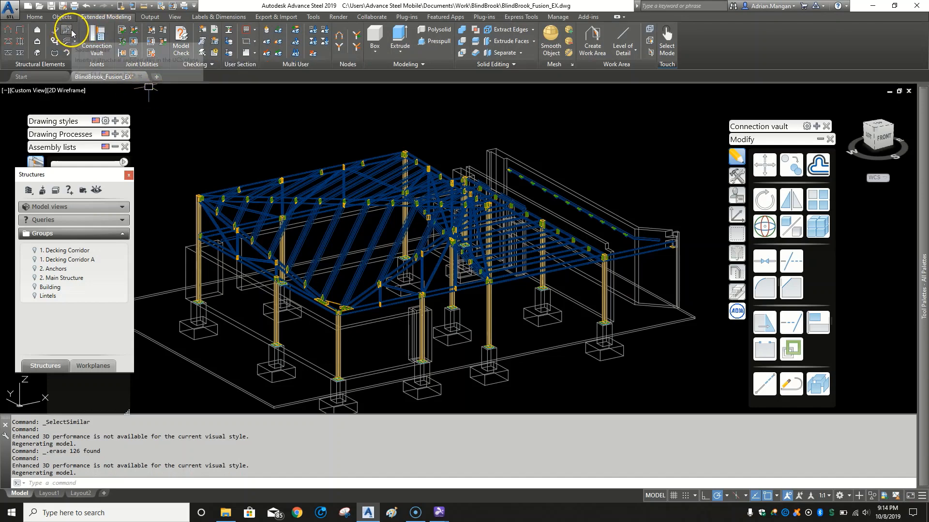
left_click(12, 16)
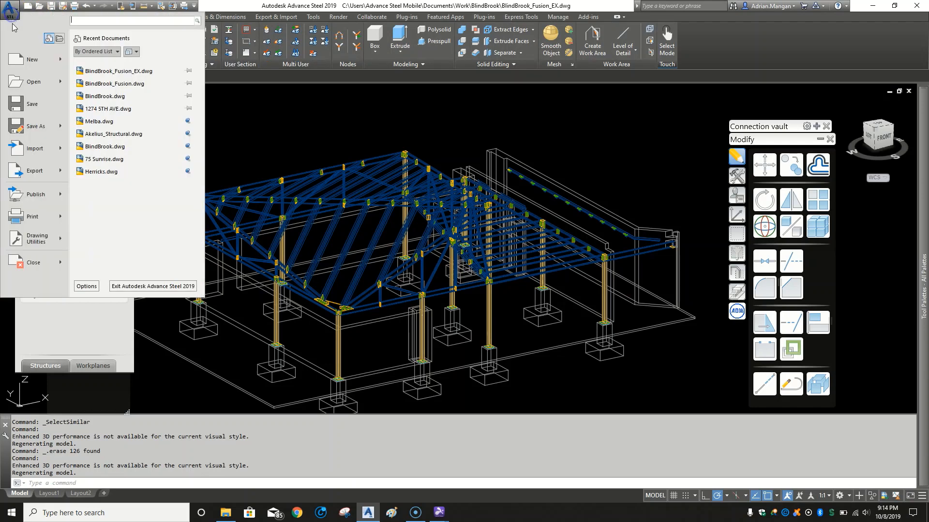
left_click(50, 177)
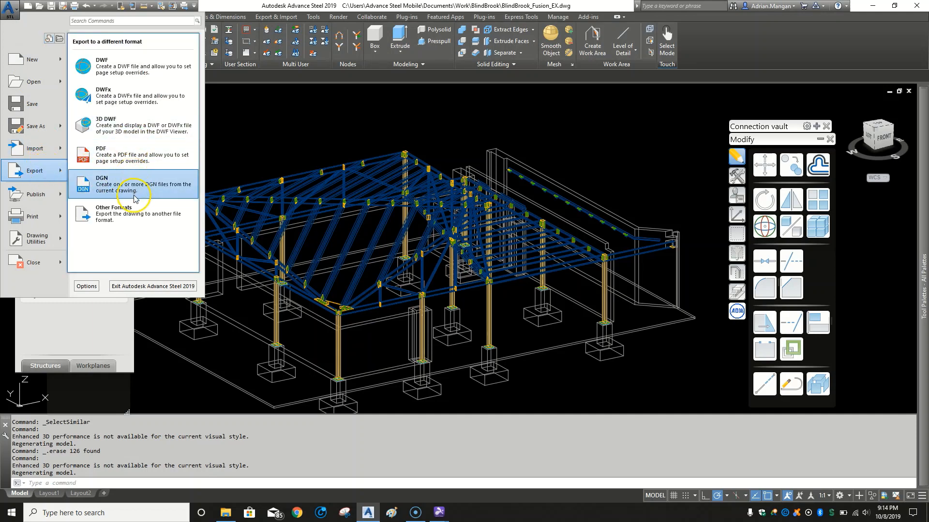
left_click(139, 221)
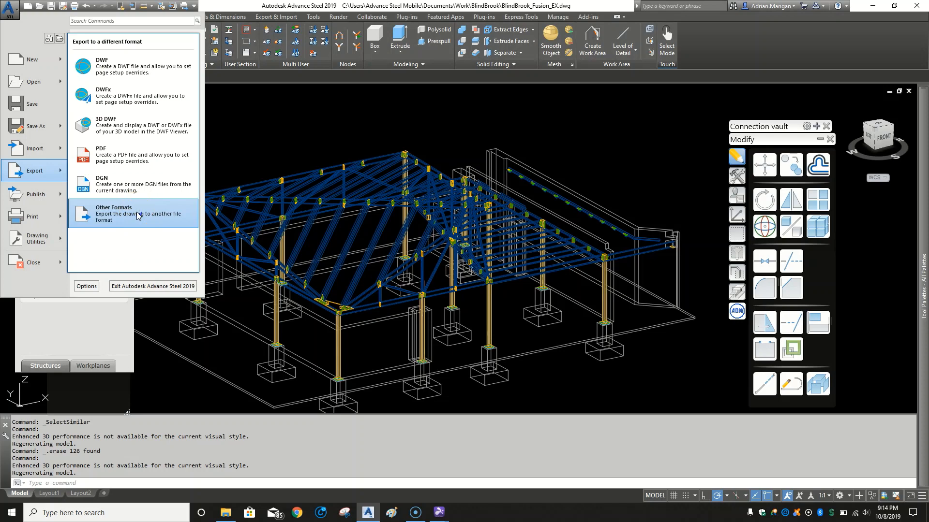
left_click(138, 215)
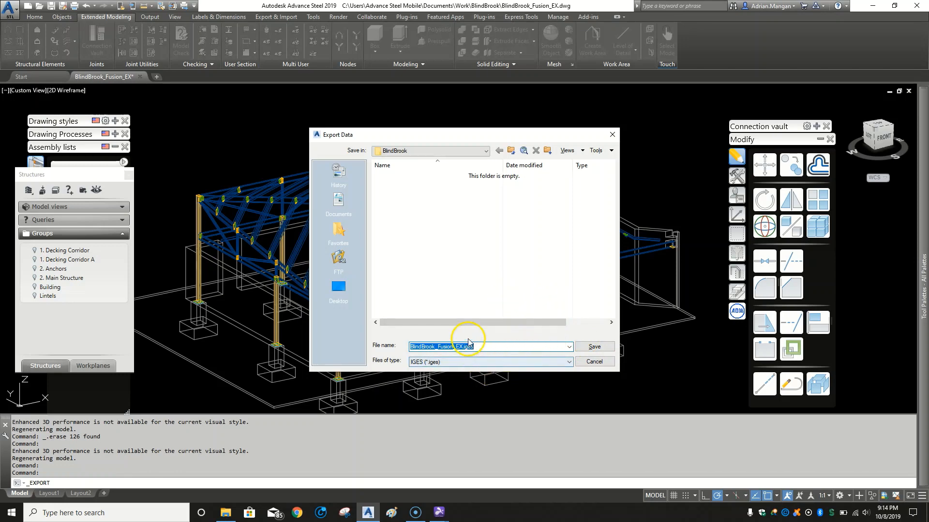
left_click(561, 362)
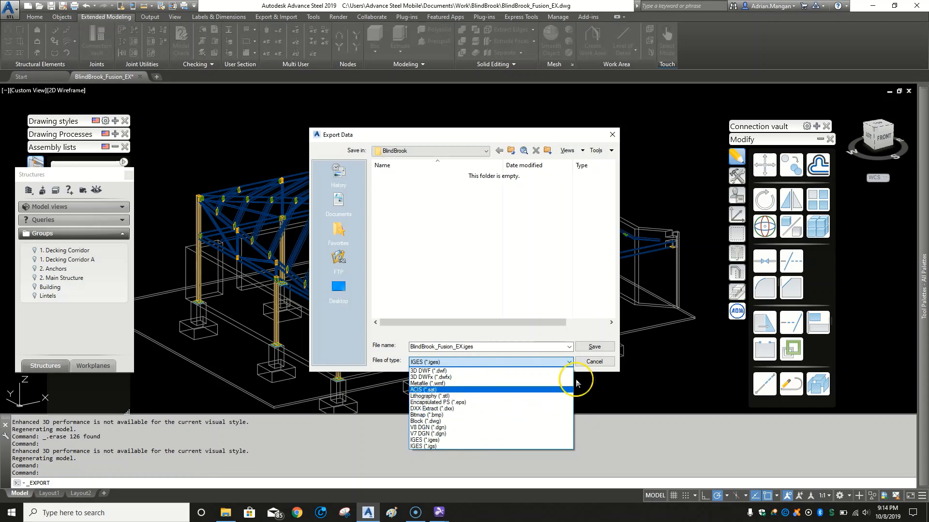
left_click(603, 338)
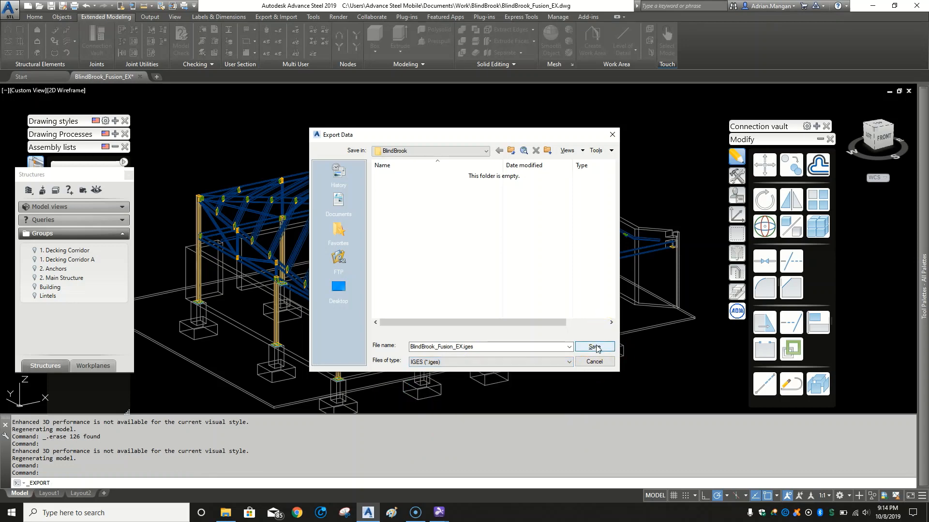
left_click(595, 347)
- Select the entire model with a window as the objects to export and run the IGES export
scroll(556, 312, "down", 4)
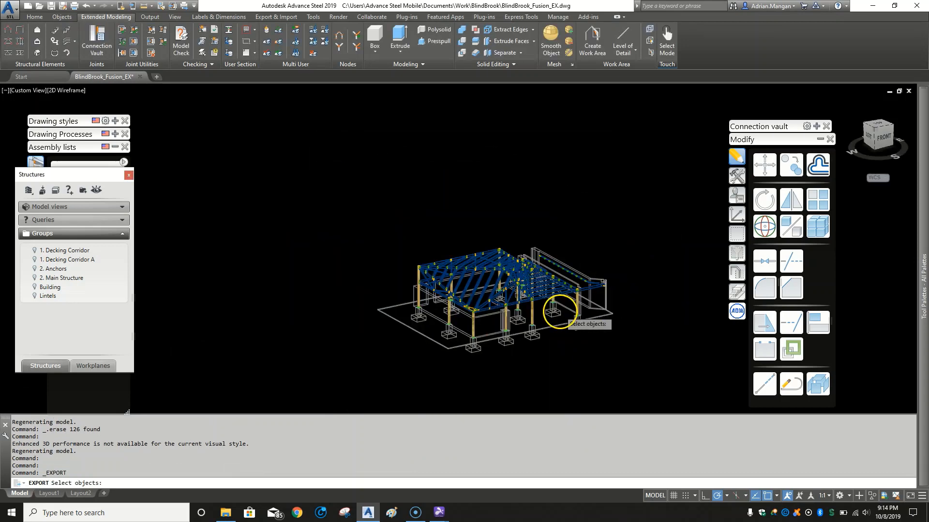
left_click(355, 230)
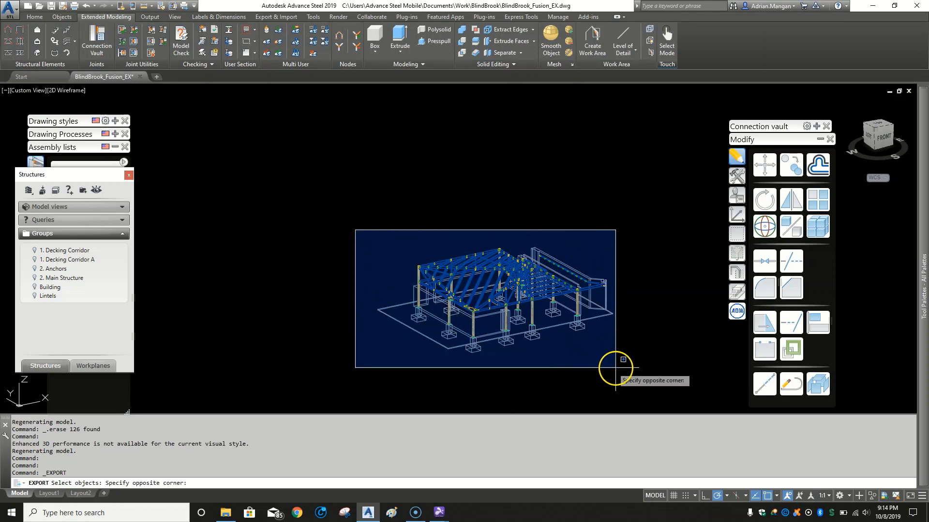
left_click(641, 369)
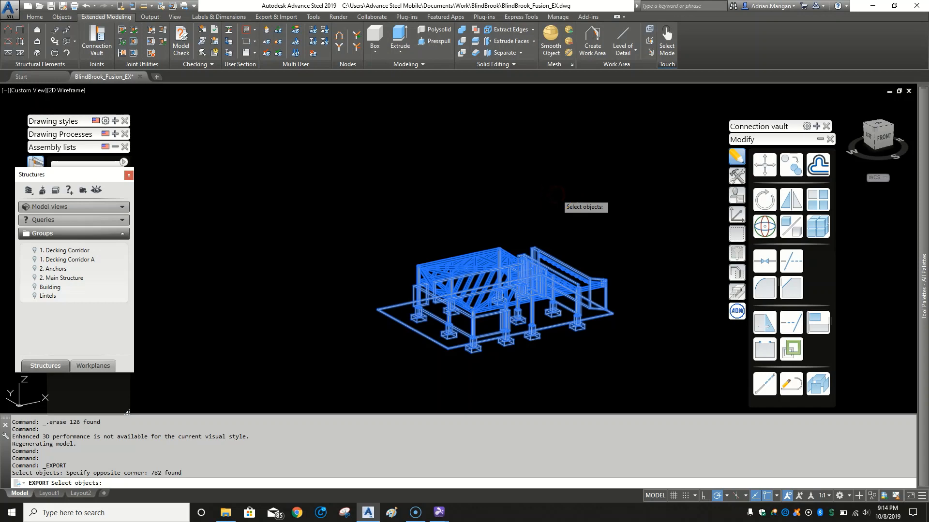
key("Return")
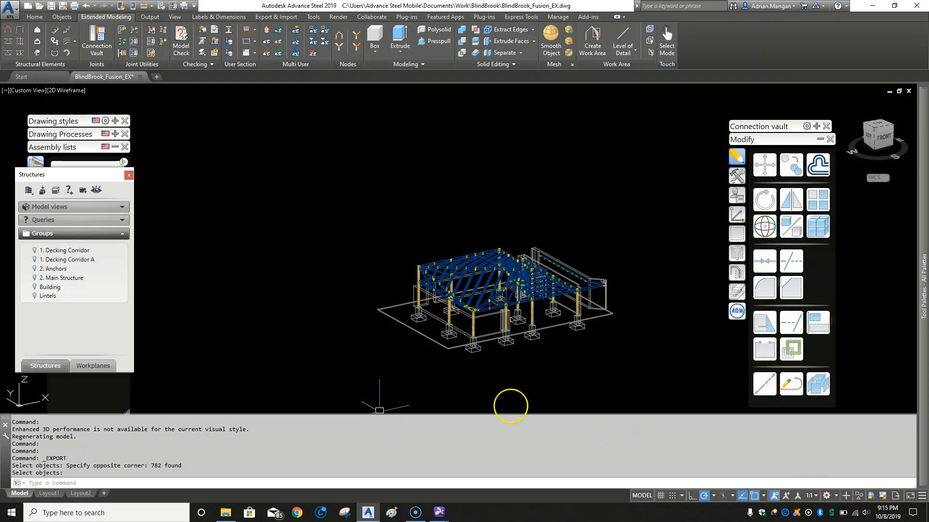
- Switch to File Explorer and check the BlindBrook folder in Work for the exported BlindBrook_Fusion_EX.iges file
left_click(226, 513)
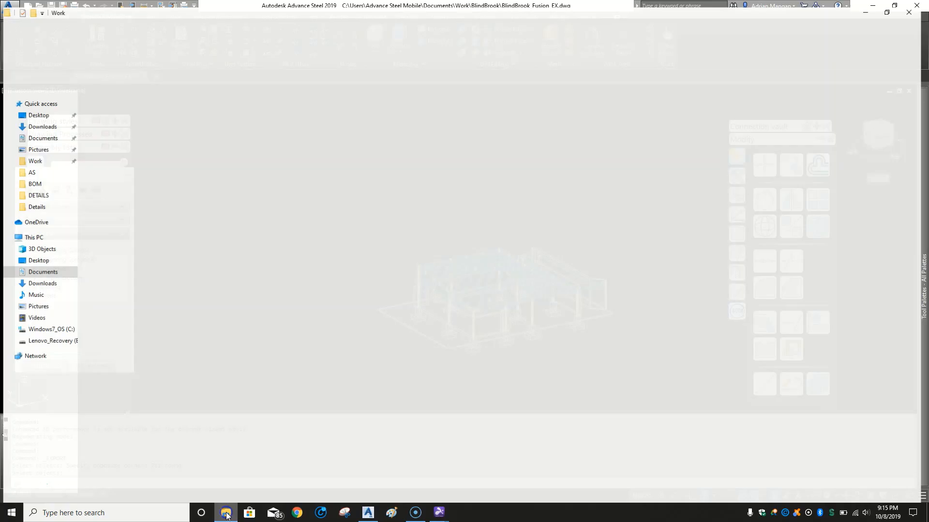
left_click(129, 176)
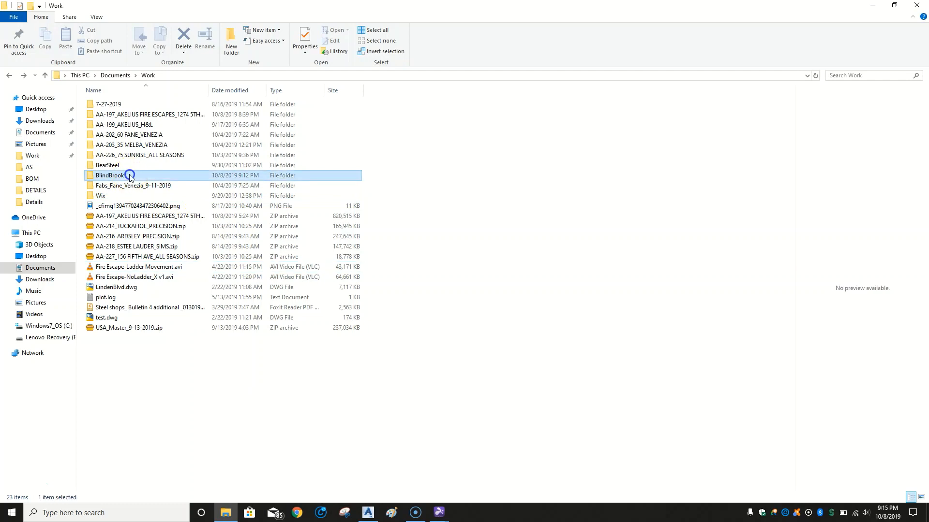
double_click(130, 176)
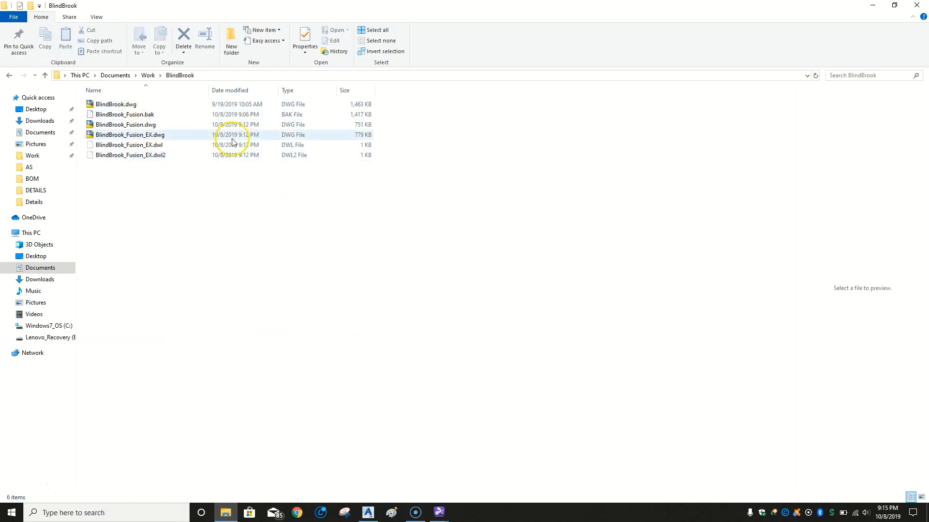
left_click(873, 5)
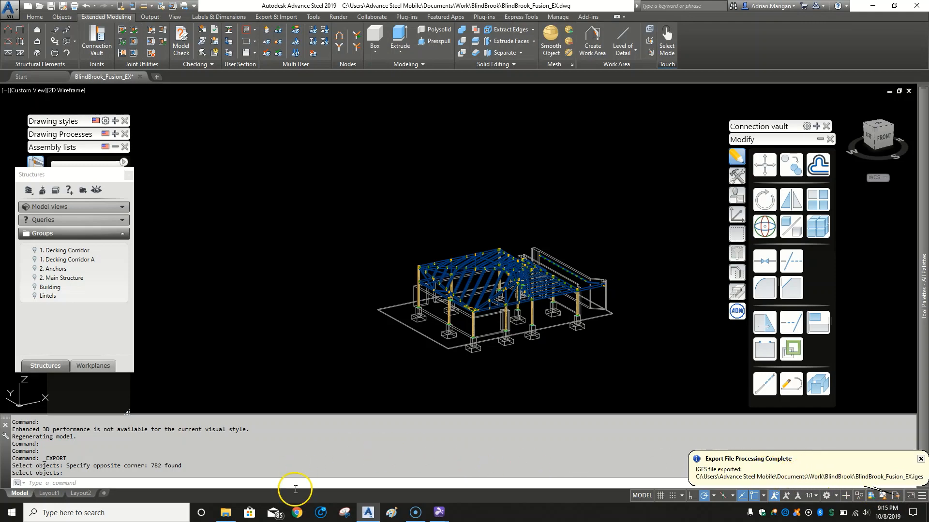
left_click(226, 512)
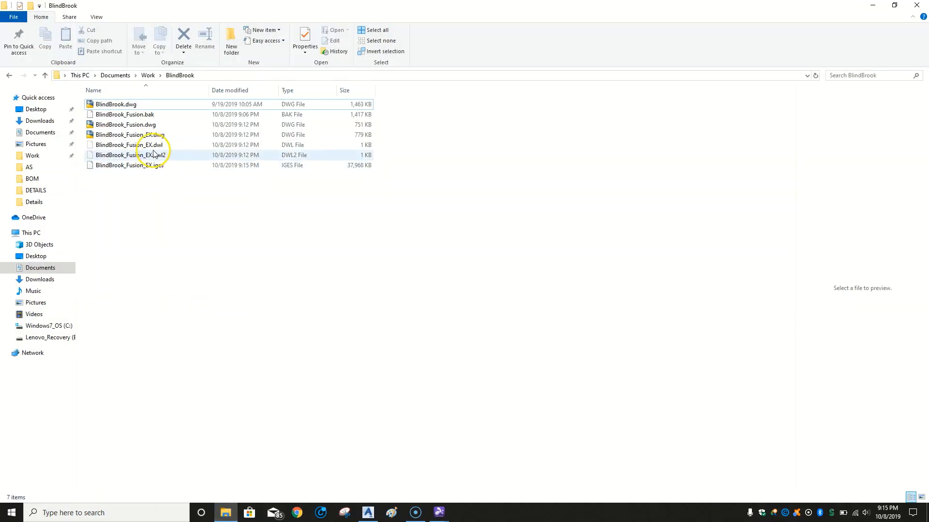
left_click(150, 166)
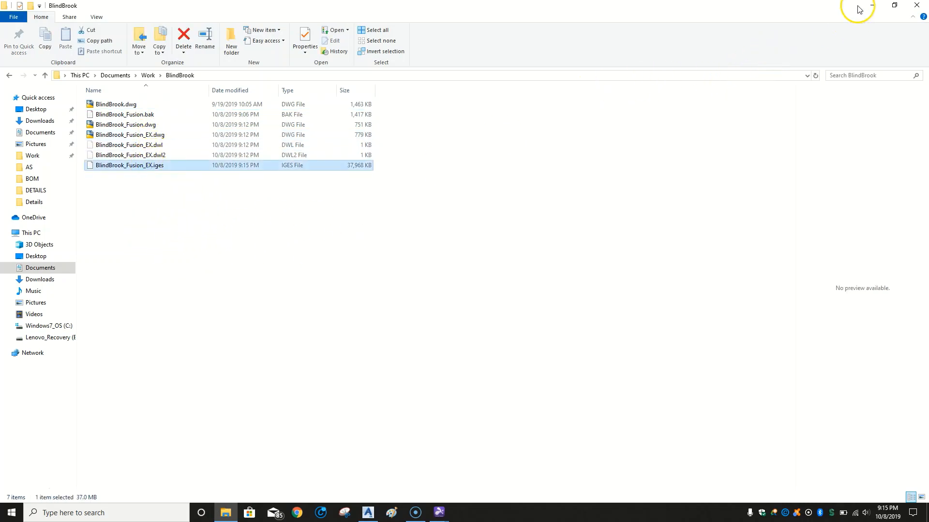
- Return to Advance Steel and close it, saving the changes to BlindBrook_Fusion_EX.dwg
left_click(873, 6)
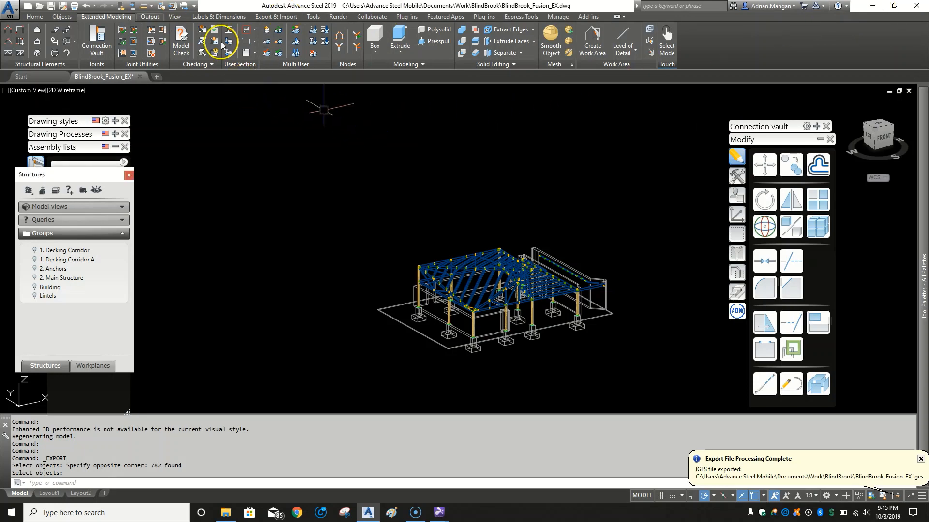
left_click(916, 5)
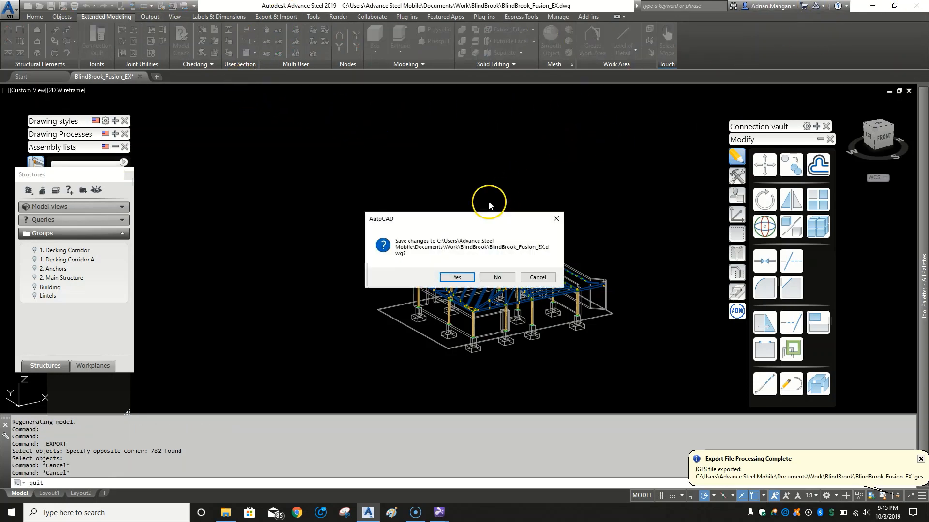
left_click(468, 277)
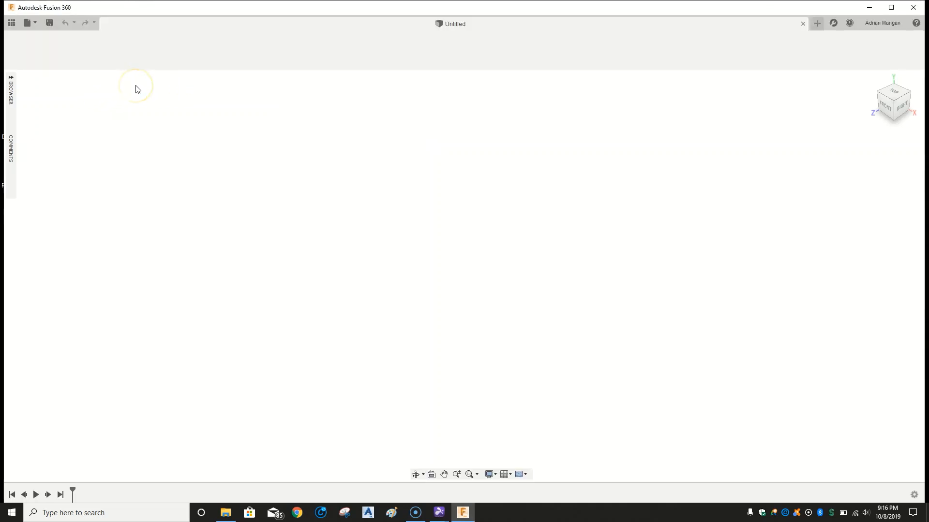
- In Fusion 360, show the project data and create a new folder named Youtube in My First Project
left_click(12, 24)
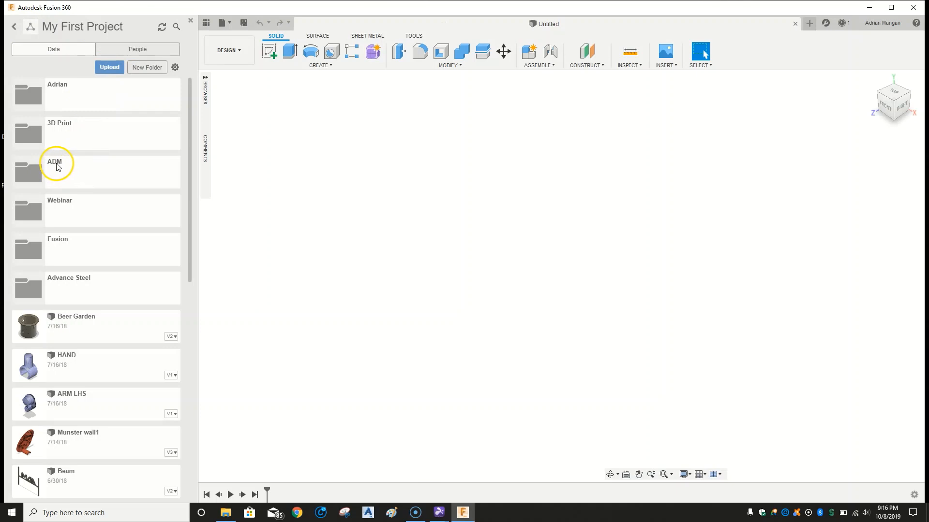
left_click(146, 69)
type("Y")
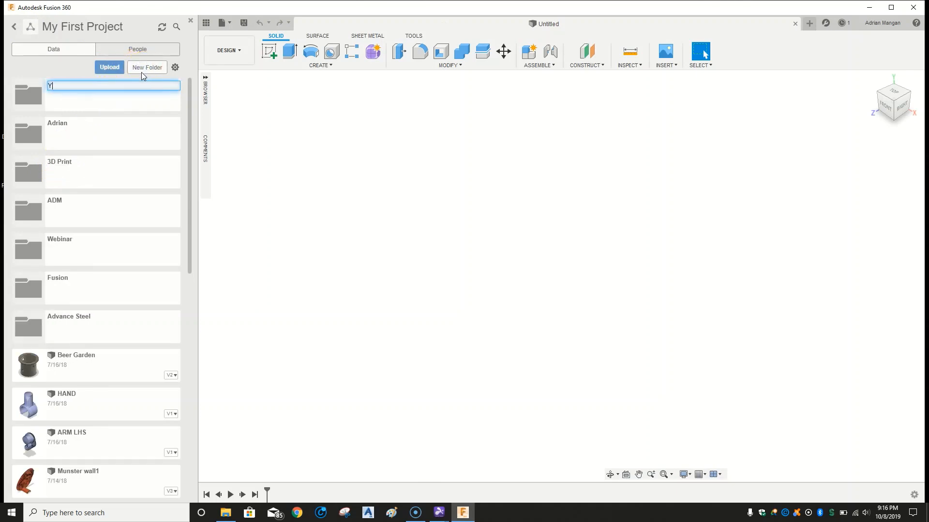
type("out")
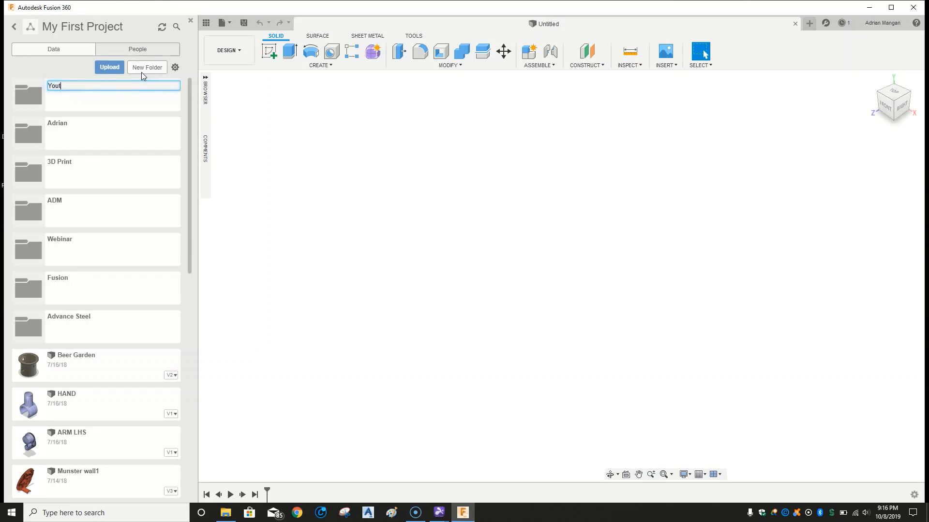
type("ube")
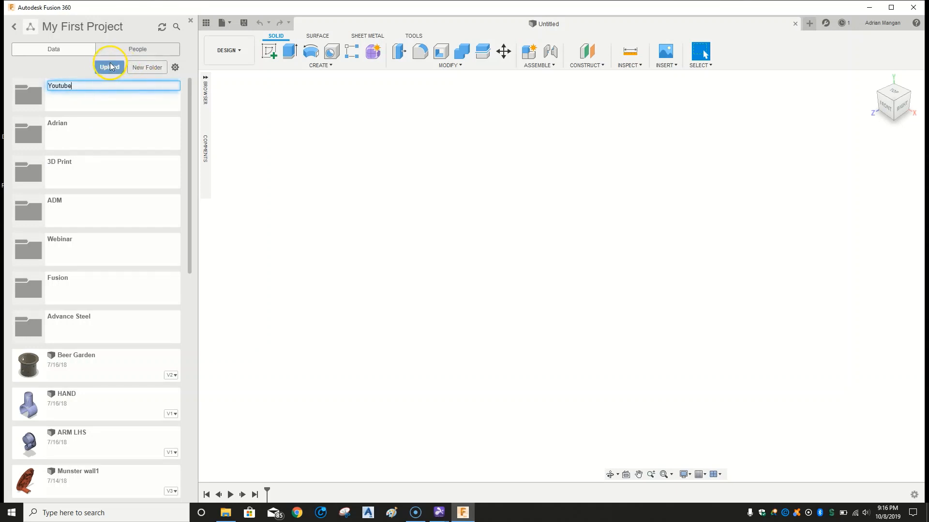
key("Return")
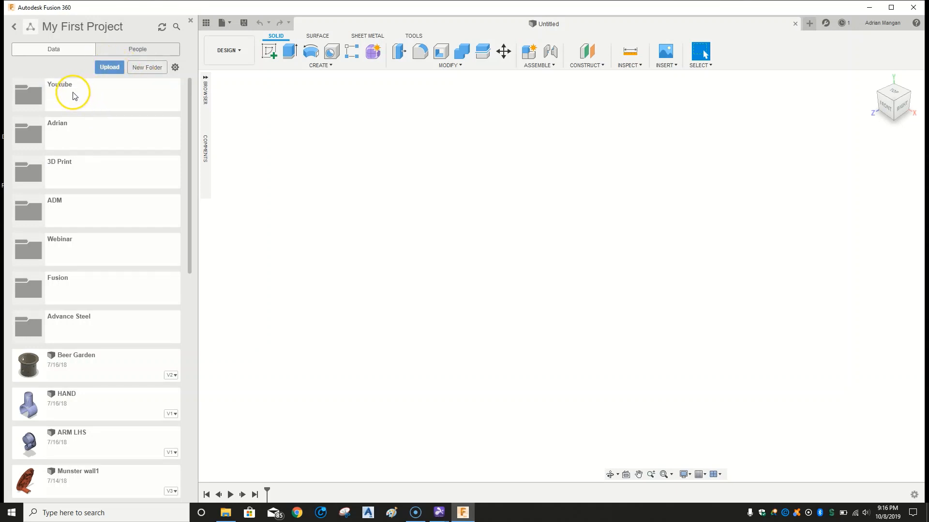
- Create a subfolder named Blind inside the Youtube folder and open it
double_click(67, 96)
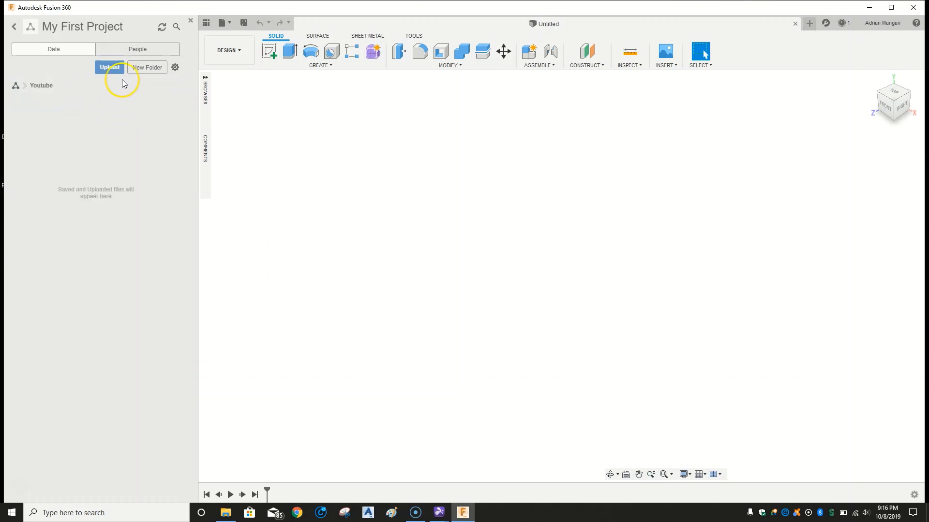
left_click(142, 67)
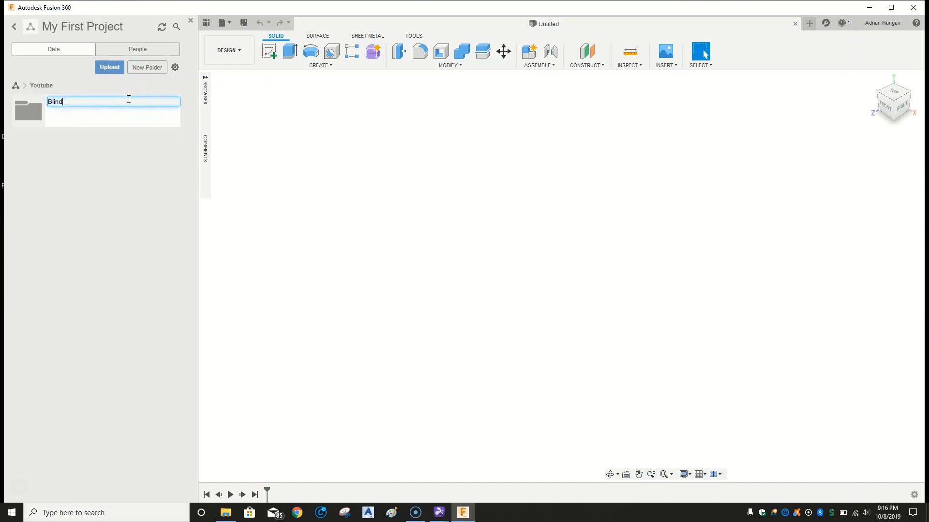
key("Return")
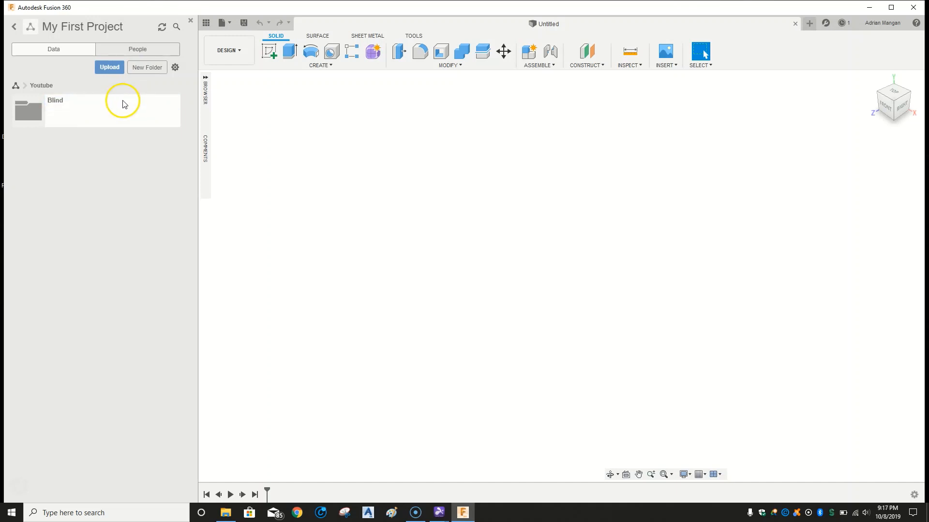
double_click(94, 111)
- Upload BlindBrook_Fusion_EX.iges from the BlindBrook folder in Work to the Blind folder and close the job status once complete
left_click(121, 68)
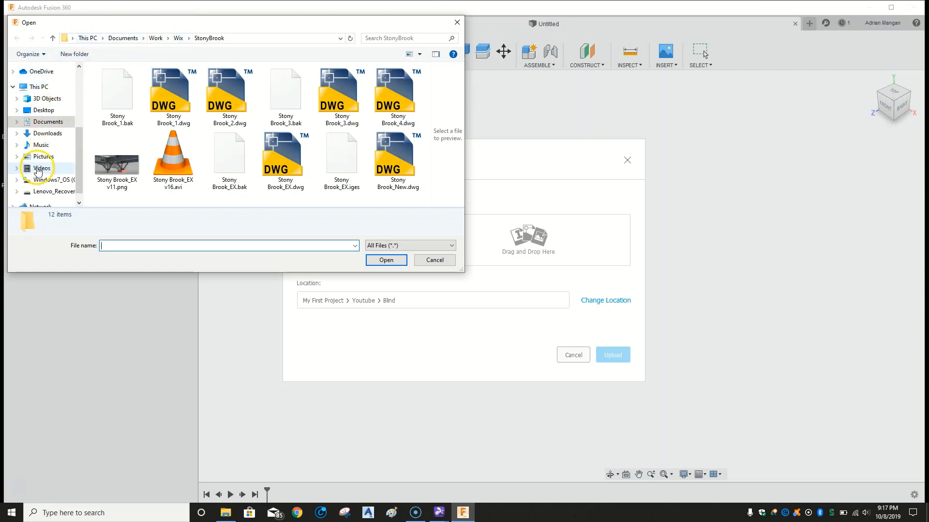
scroll(38, 169, "down", 1)
scroll(42, 150, "up", 2)
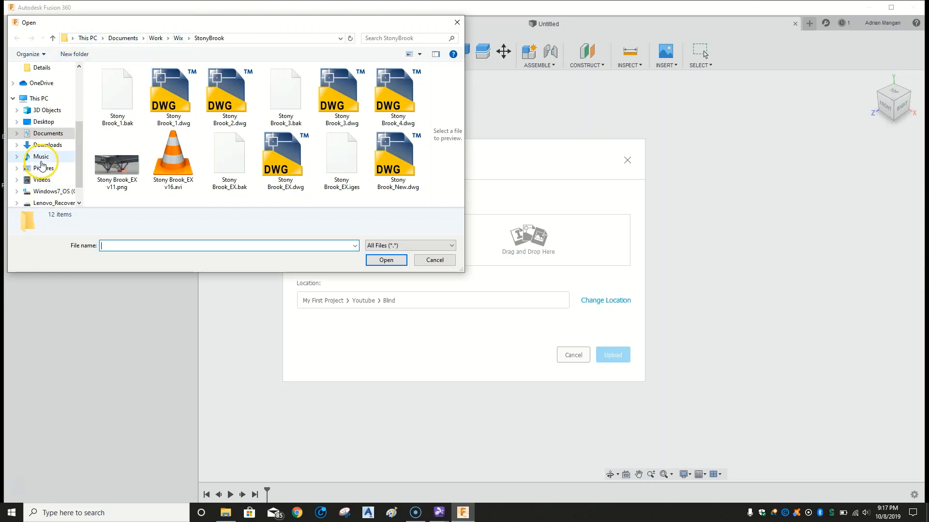
scroll(47, 95, "up", 2)
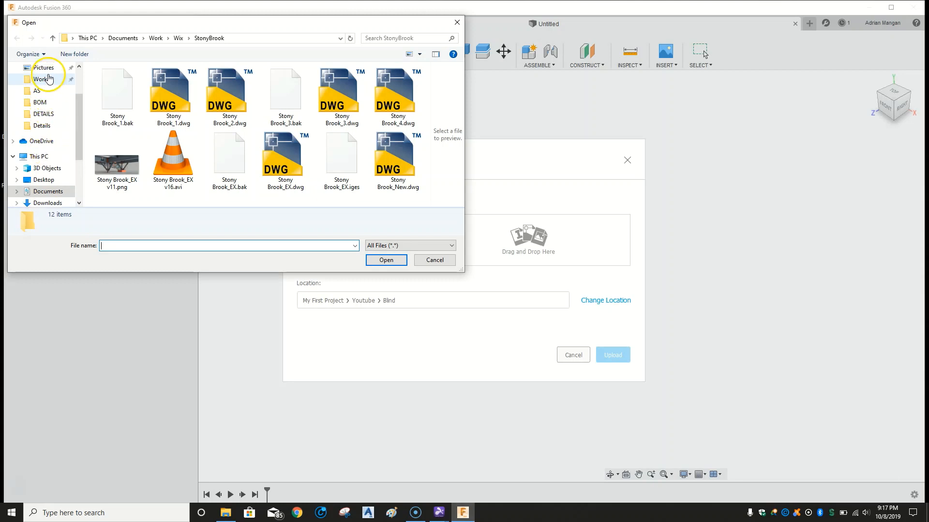
left_click(47, 80)
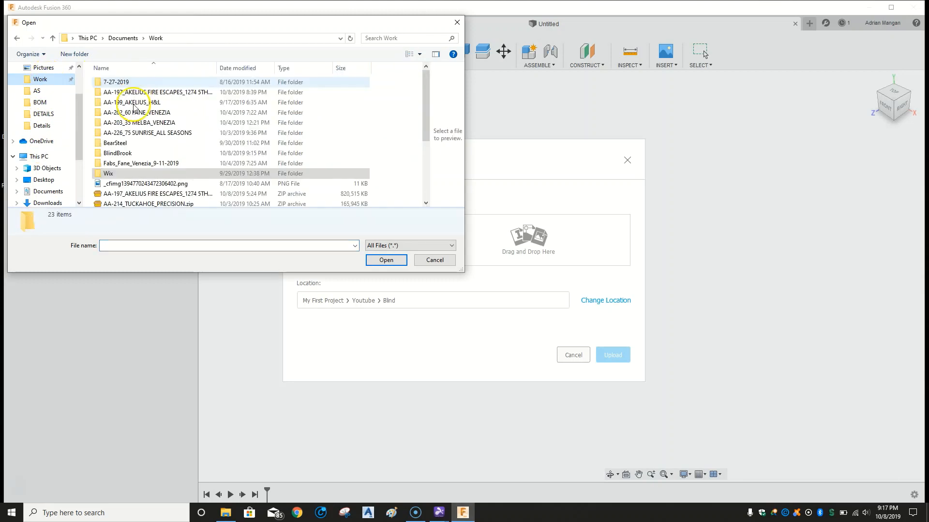
double_click(127, 153)
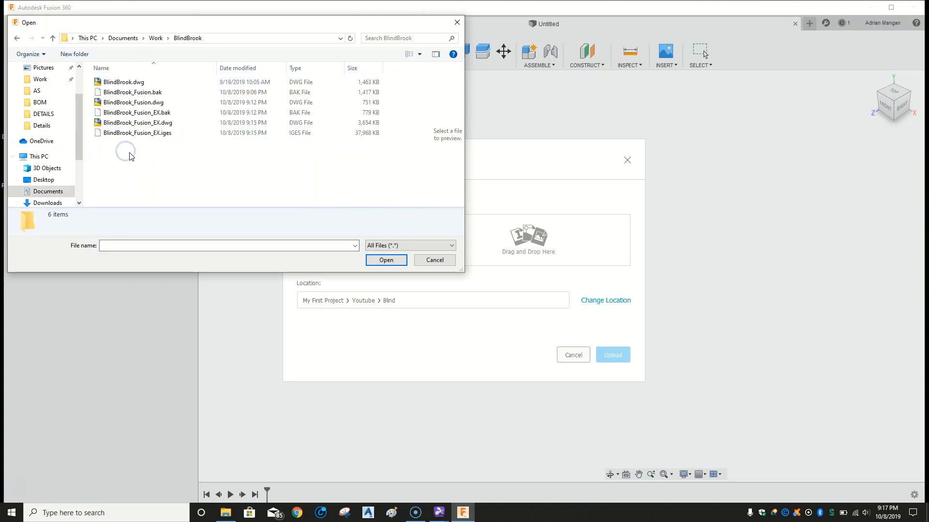
left_click(144, 132)
left_click(386, 260)
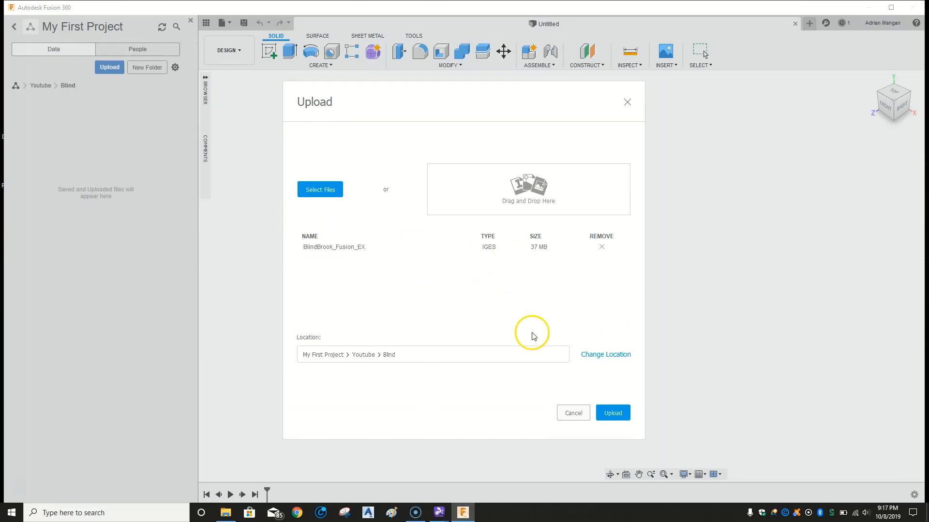
left_click(613, 415)
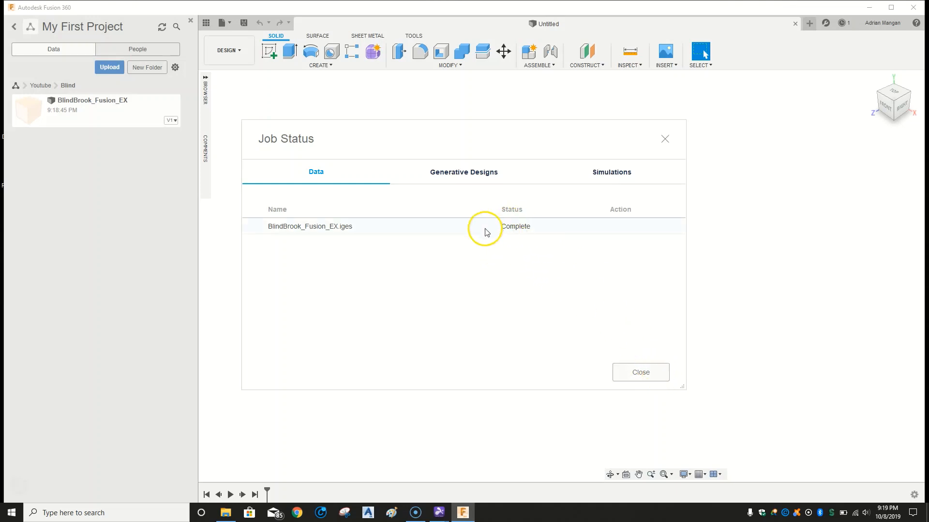
left_click(648, 373)
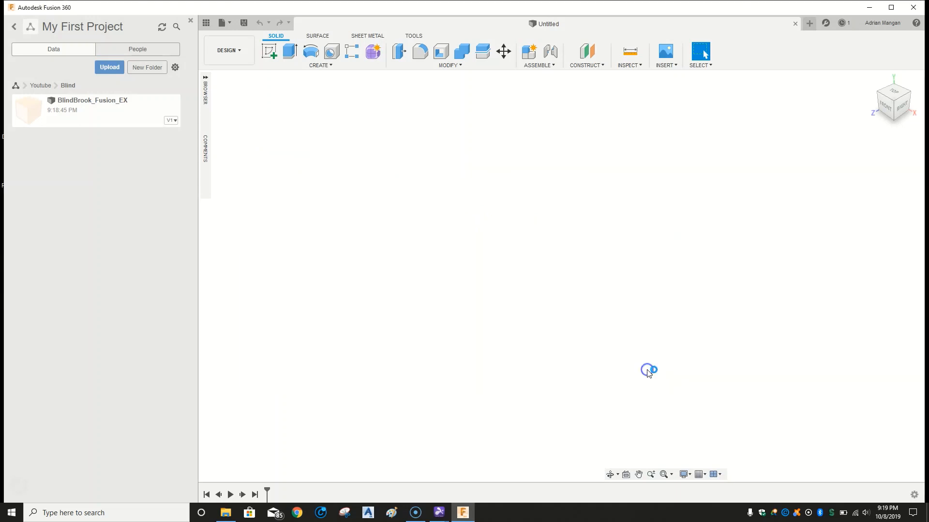
- Open the uploaded BlindBrook_Fusion_EX design and hide the project data
double_click(106, 103)
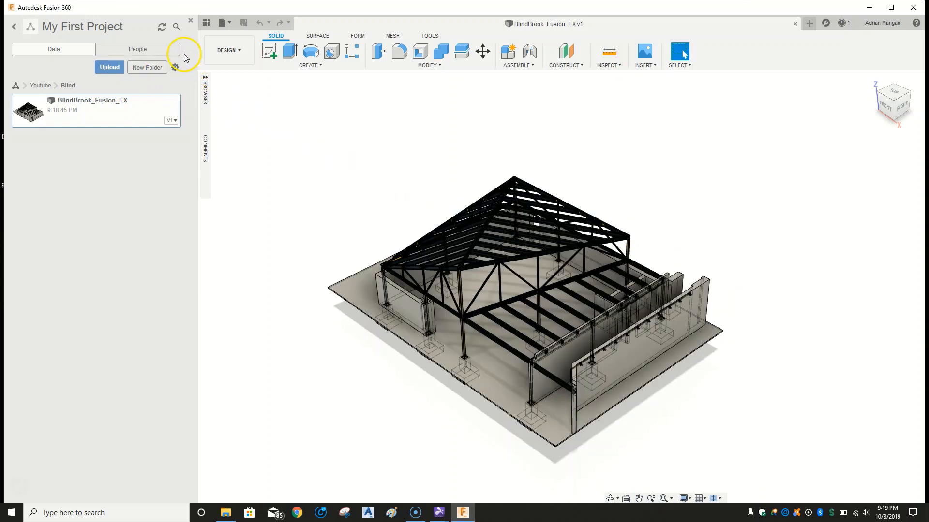
left_click(190, 20)
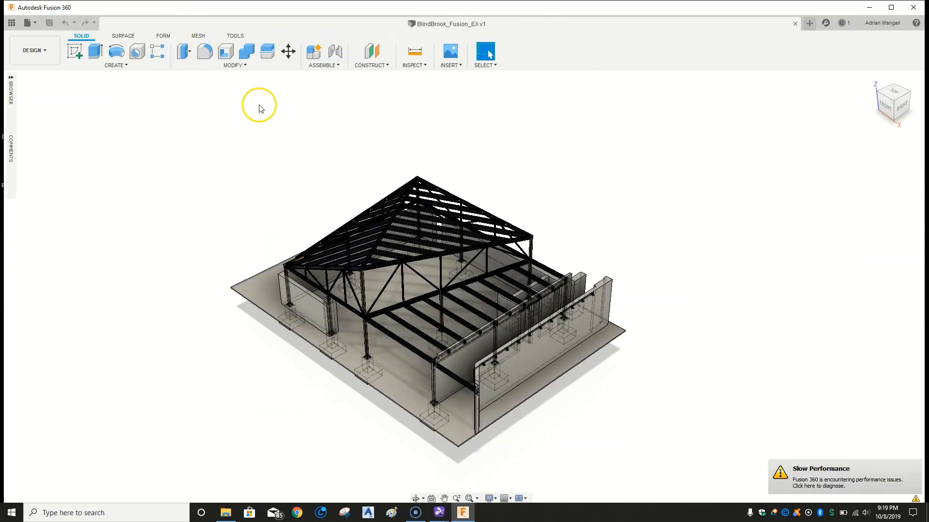
- Examine the imported steel structure from the front and review the available visual styles without changing them
mouse_move(336, 172)
middle_mouse_down("shift")
mouse_move(255, 162)
mouse_move(309, 182)
mouse_move(373, 174)
mouse_move(350, 170)
middle_mouse_up("shift")
left_click(350, 221)
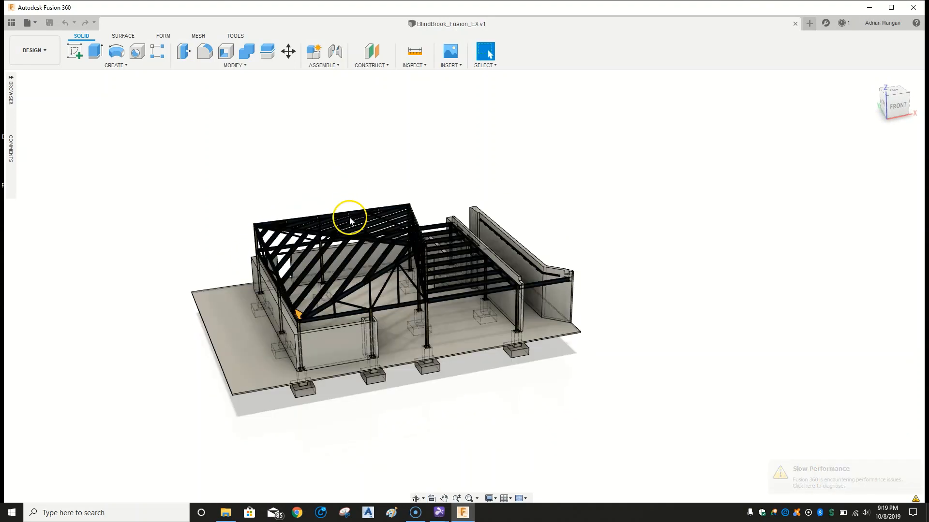
scroll(341, 276, "down", 3)
scroll(344, 259, "up", 6)
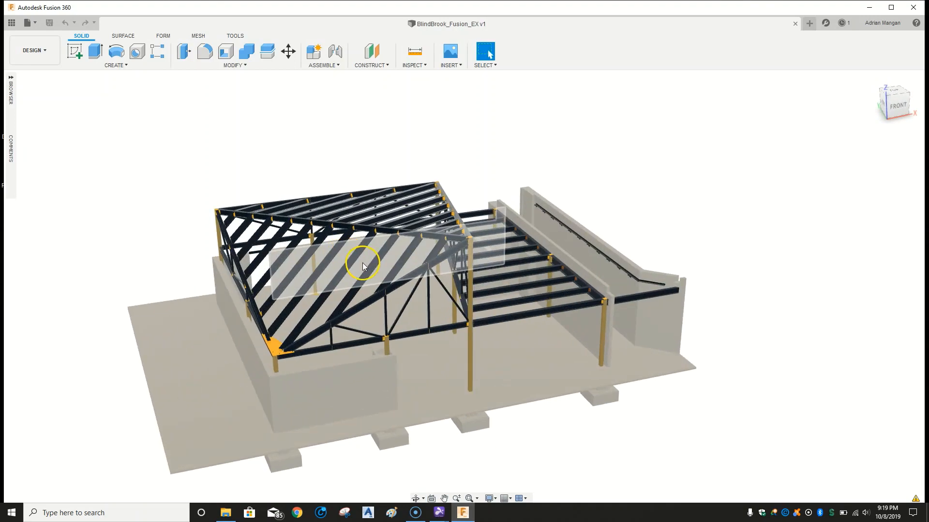
scroll(363, 266, "up", 4)
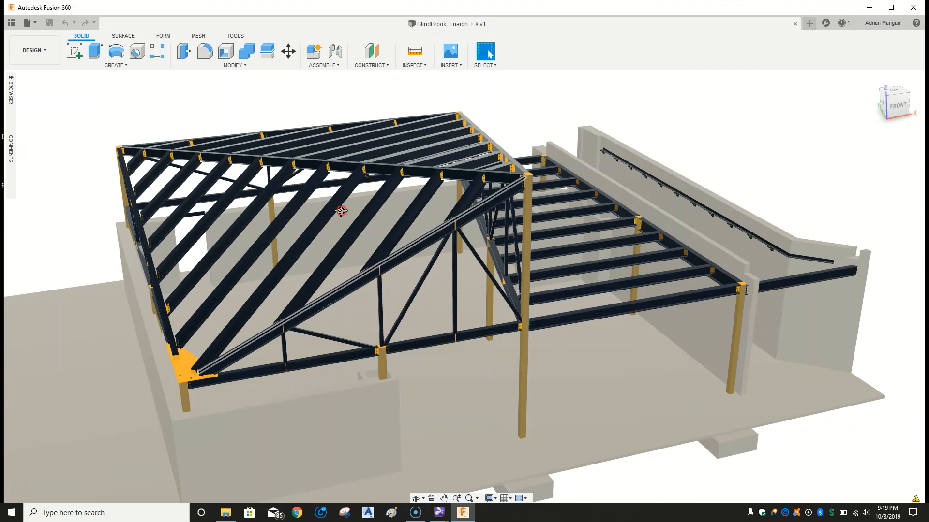
middle_click_drag(341, 211, 393, 237)
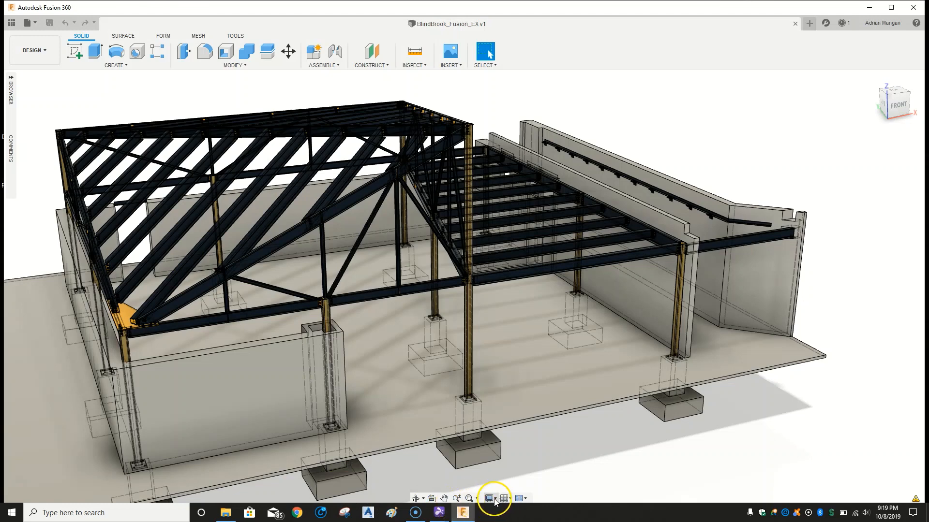
left_click(493, 499)
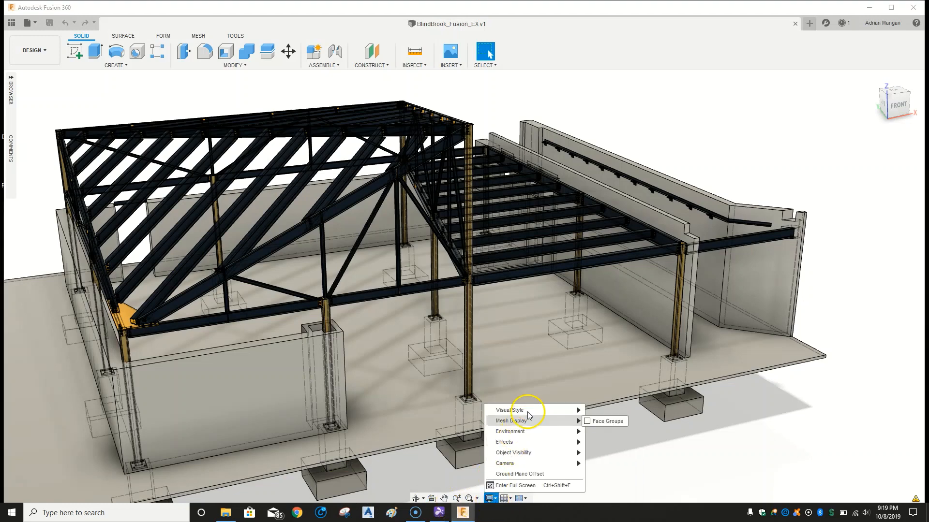
mouse_move(527, 410)
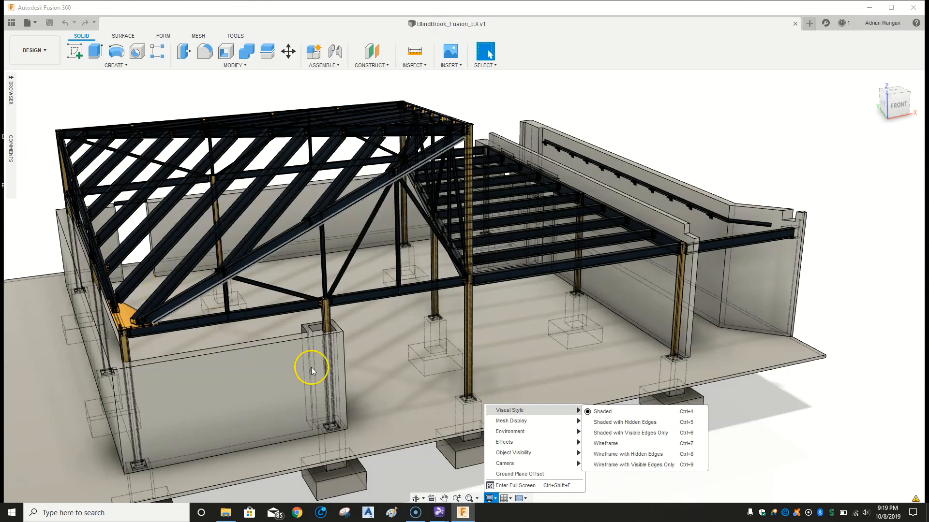
mouse_move(532, 432)
left_click(737, 456)
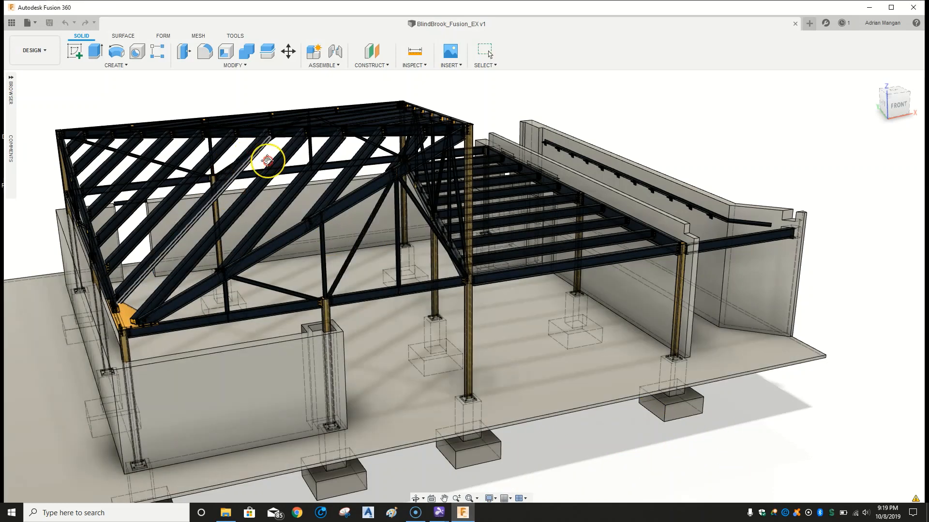
middle_click_drag(264, 161, 285, 160)
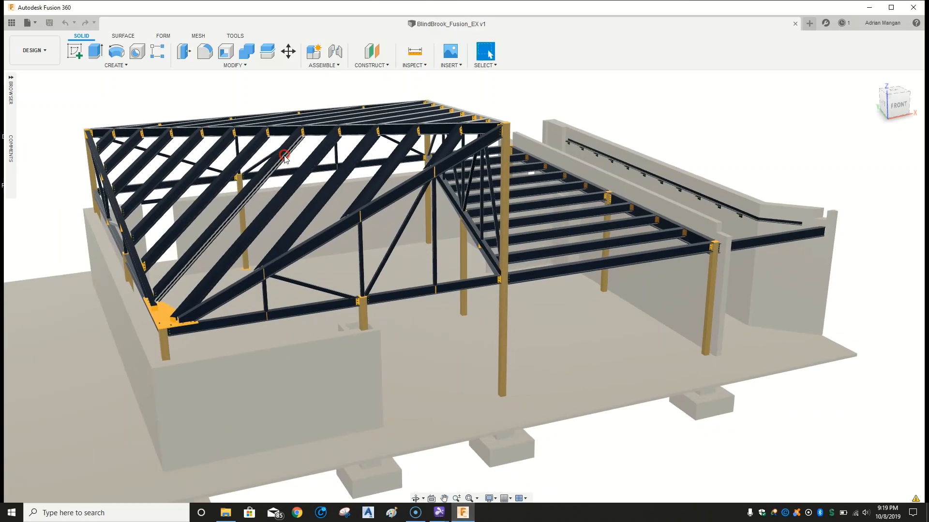
scroll(285, 160, "down", 2)
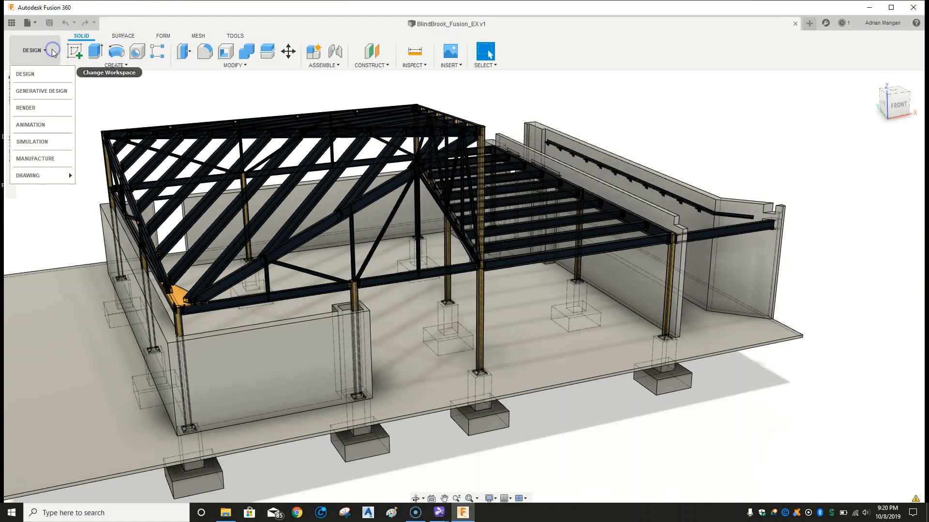
- Switch the design to the Render workspace and collapse the rendering gallery
left_click(33, 50)
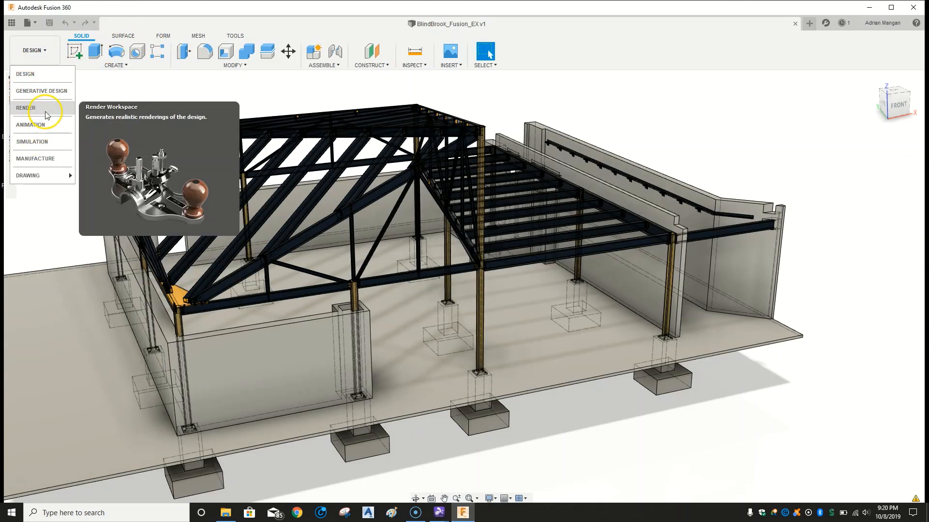
left_click(46, 112)
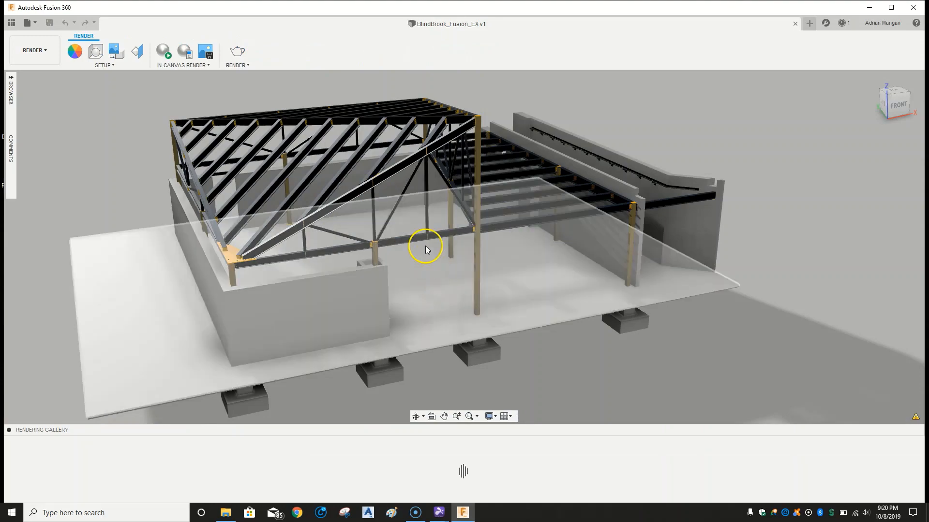
left_click(9, 430)
- Inspect the building in the Render workspace, including the bolted beam-to-column connections of the flat roof
mouse_move(415, 245)
middle_mouse_down()
mouse_move(388, 293)
mouse_move(418, 261)
middle_mouse_up()
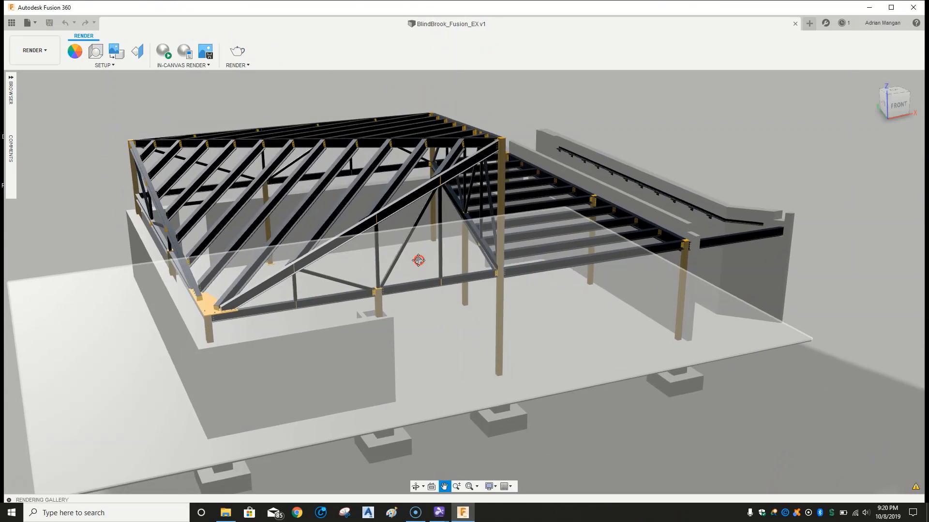
middle_click_drag(660, 300, 595, 285)
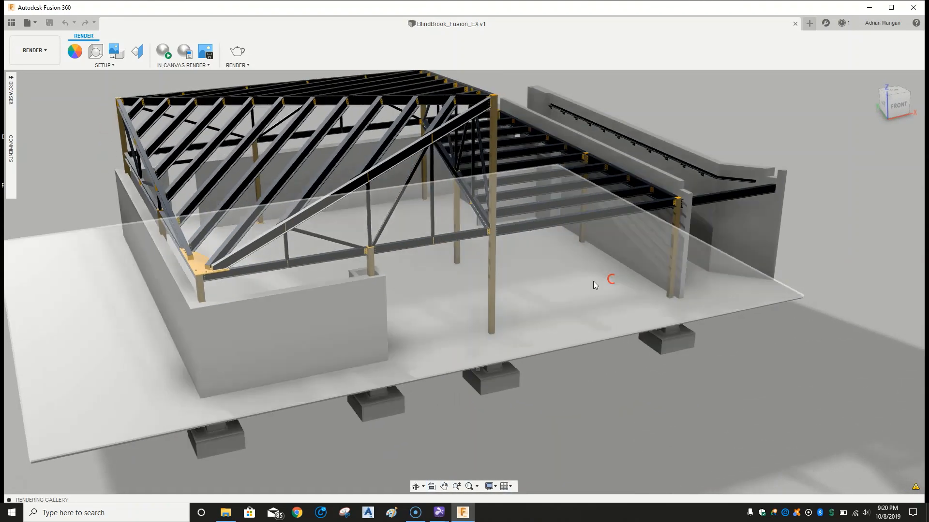
middle_click_drag(541, 269, 601, 251)
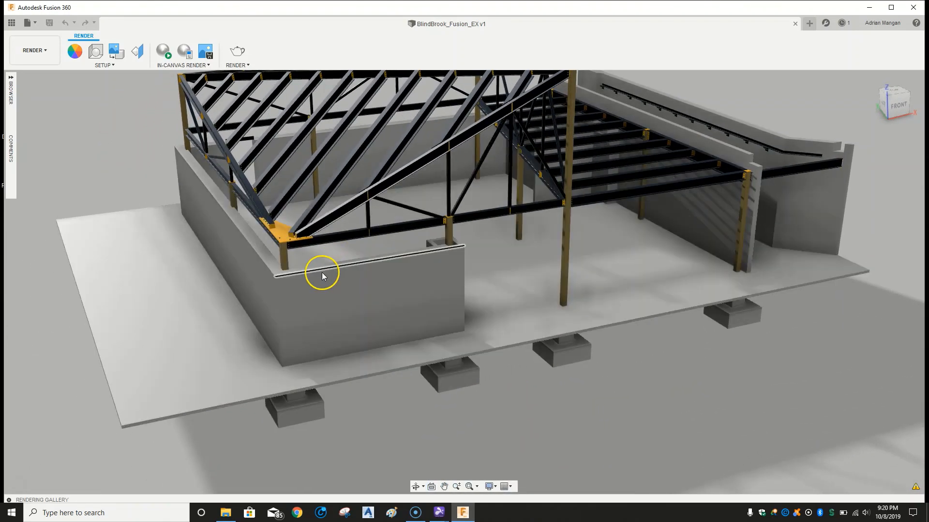
middle_click_drag(340, 242, 285, 295)
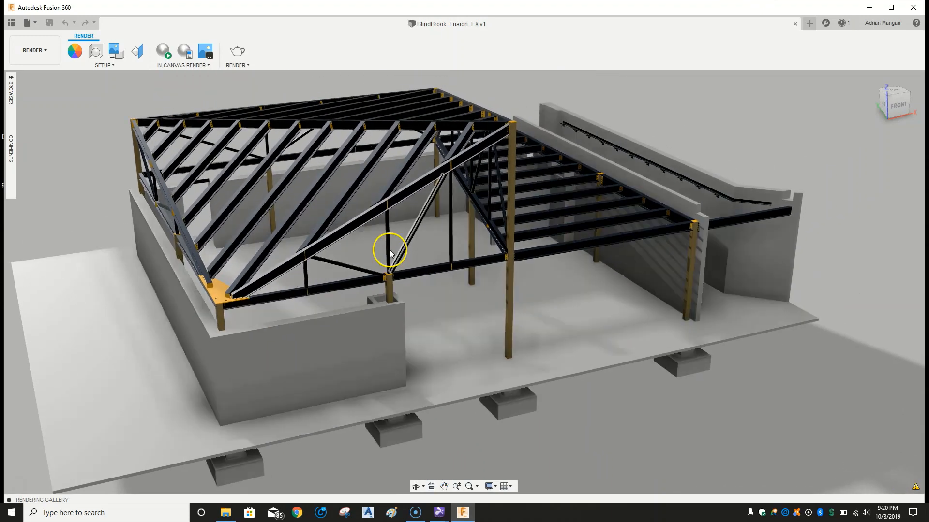
middle_click_drag(390, 250, 548, 238, "shift")
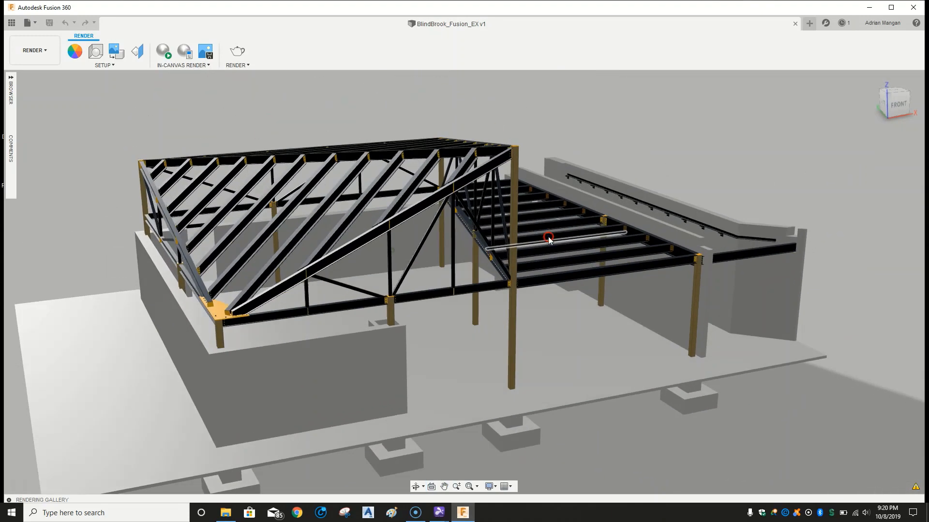
scroll(604, 221, "up", 5)
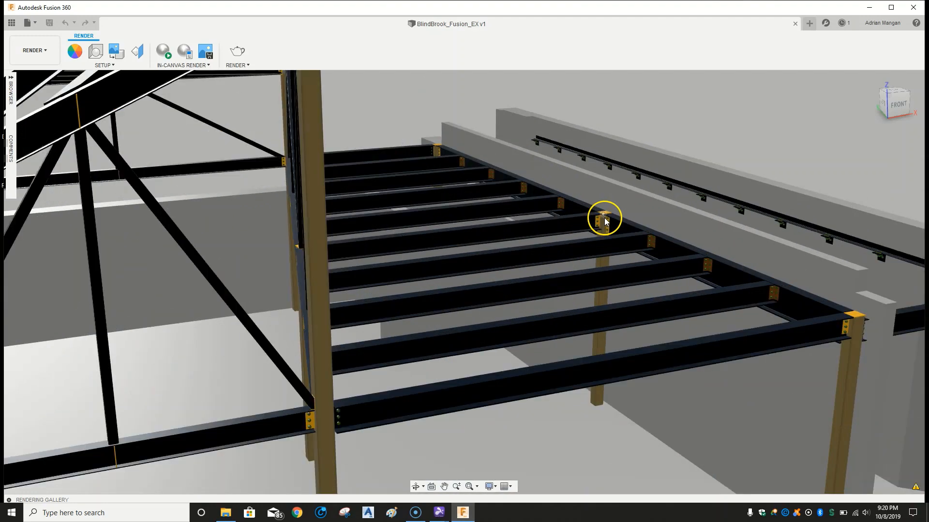
scroll(604, 220, "up", 5)
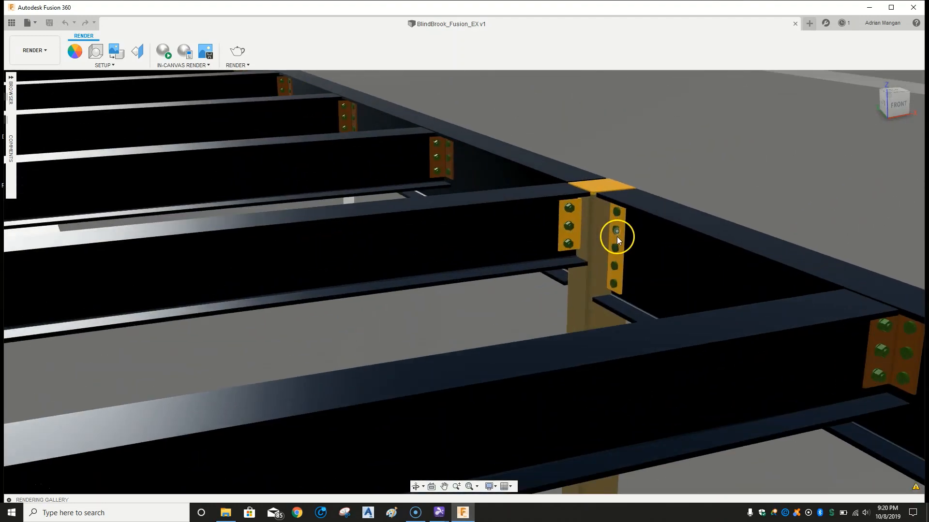
scroll(617, 238, "down", 10)
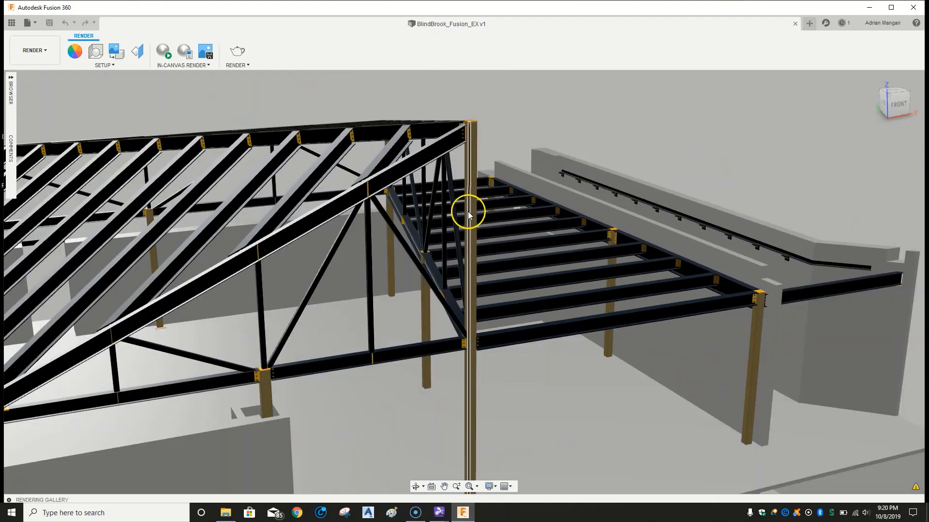
- Inspect the bolted plate on the corner column where the sloping roof beams meet
scroll(469, 213, "down", 3)
middle_click_drag(522, 207, 430, 268, "shift")
scroll(429, 269, "up", 5)
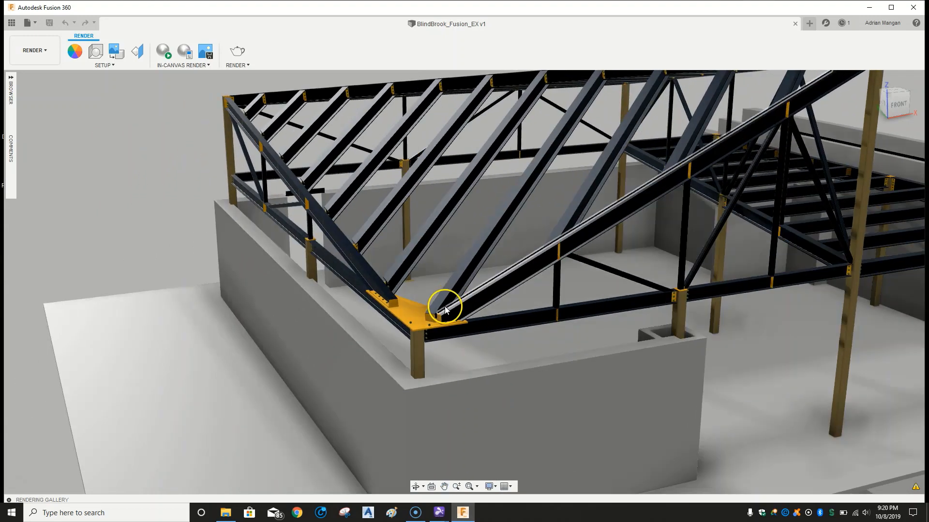
scroll(438, 315, "up", 8)
scroll(421, 328, "down", 4)
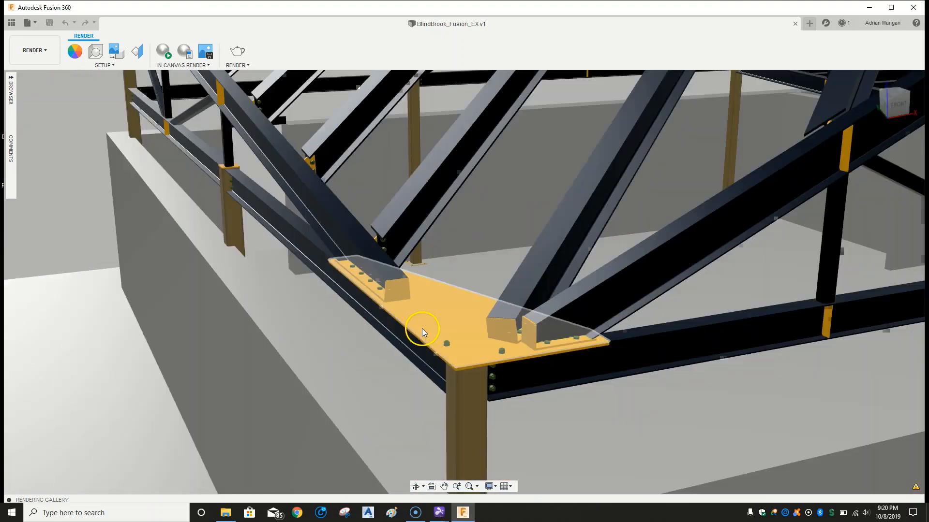
middle_click_drag(425, 328, 379, 274)
scroll(417, 304, "up", 5)
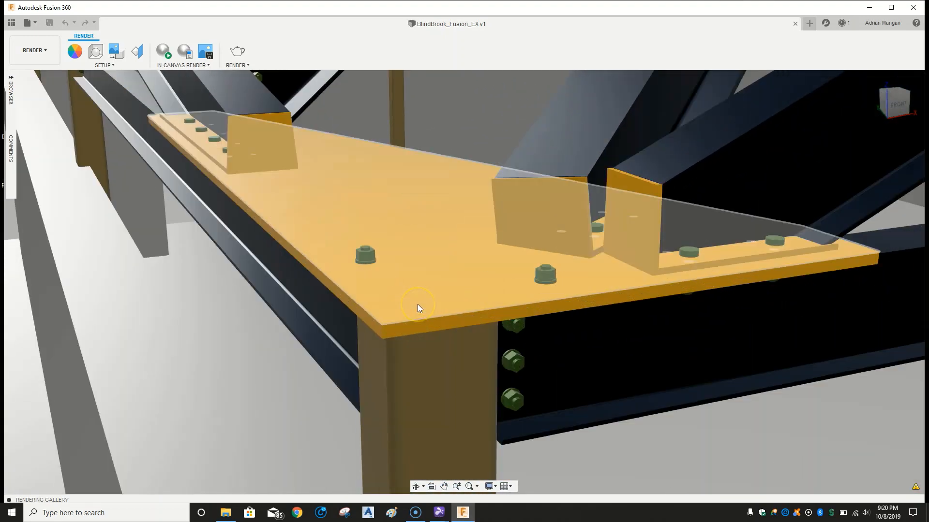
- Run an in-canvas render of the bolted plate on the corner column, then stop it
scroll(417, 303, "down", 3)
middle_click_drag(418, 306, 354, 300, "shift")
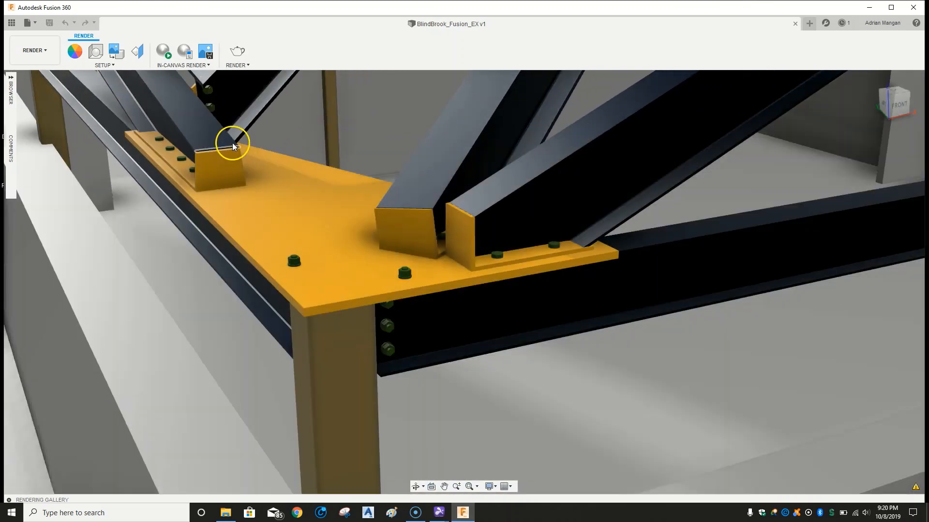
left_click(165, 55)
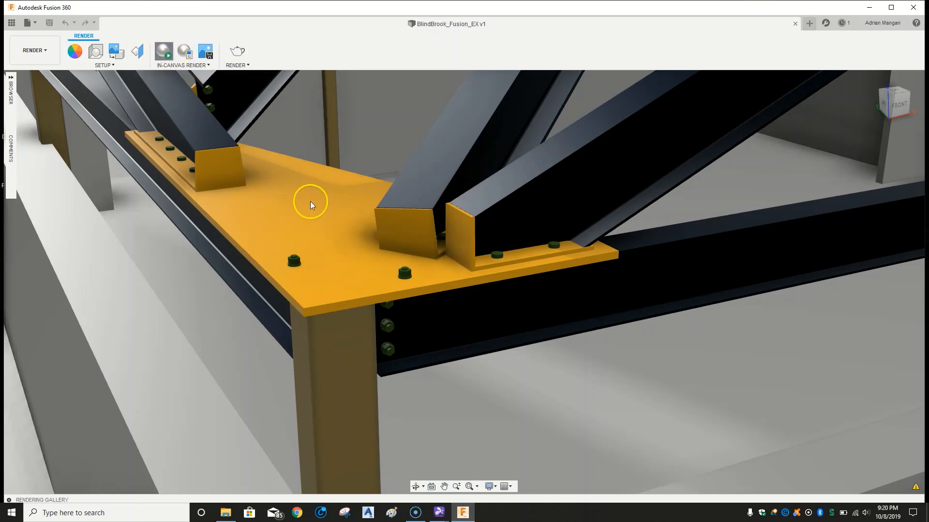
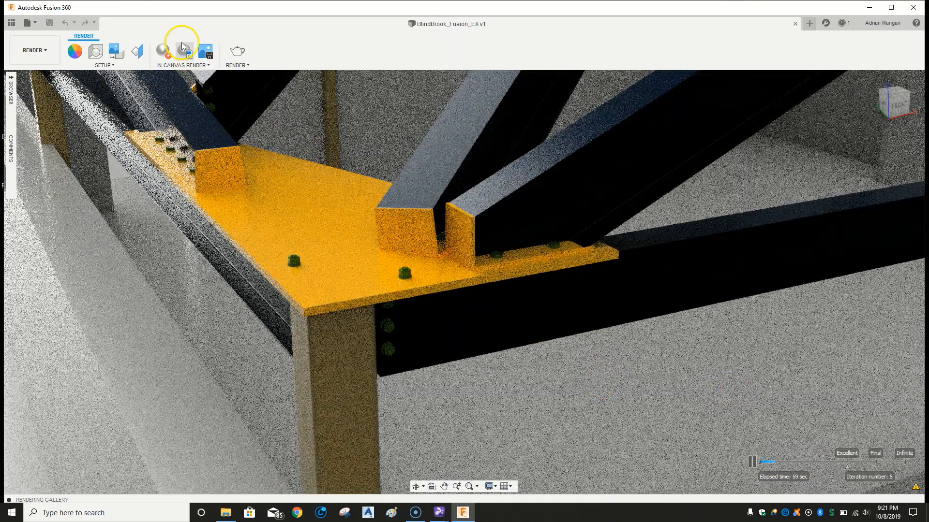
left_click(165, 52)
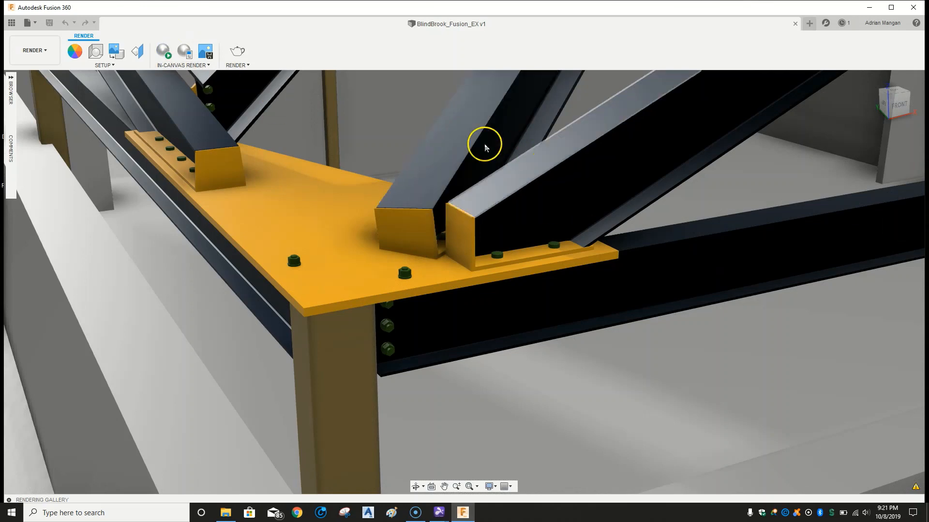
- Add the darker Bolts appearance from the favorite appearances to the appearances in this design
left_click(75, 54)
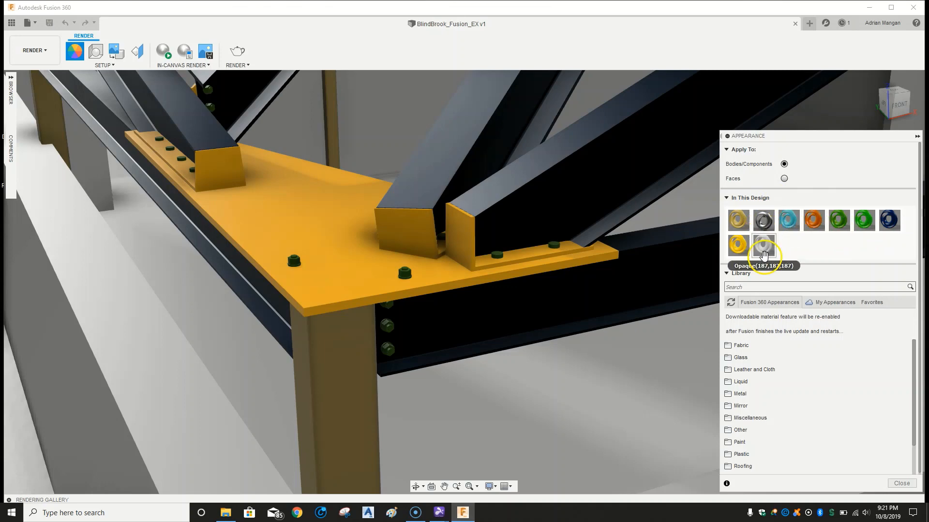
left_click(881, 303)
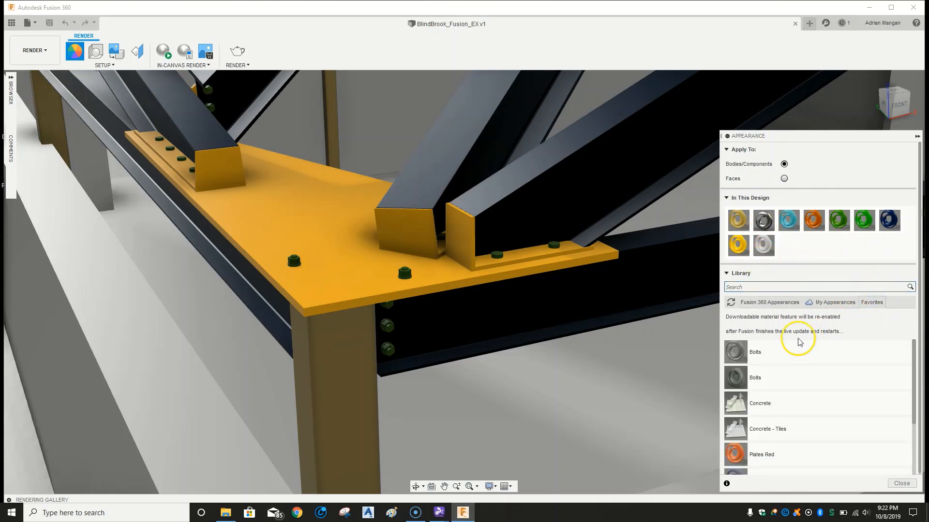
scroll(799, 342, "down", 3)
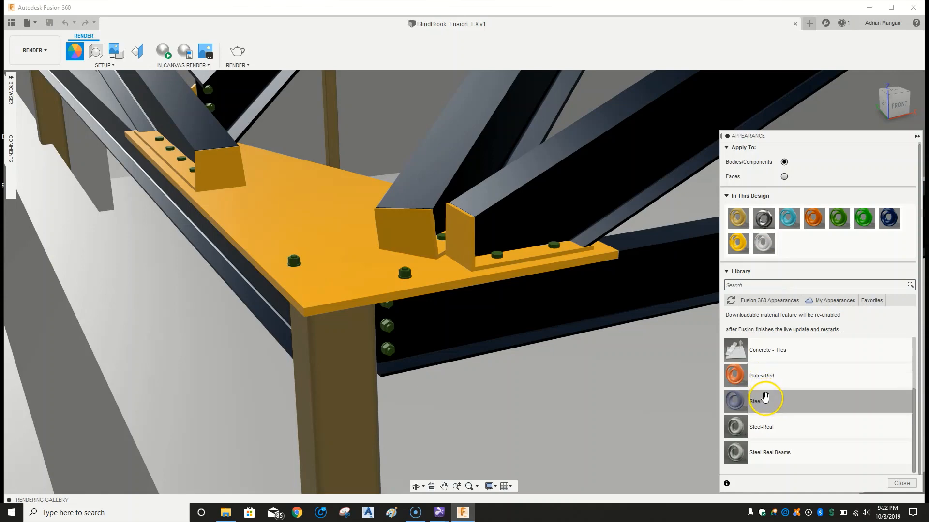
scroll(768, 386, "up", 3)
left_click_drag(768, 385, 780, 242)
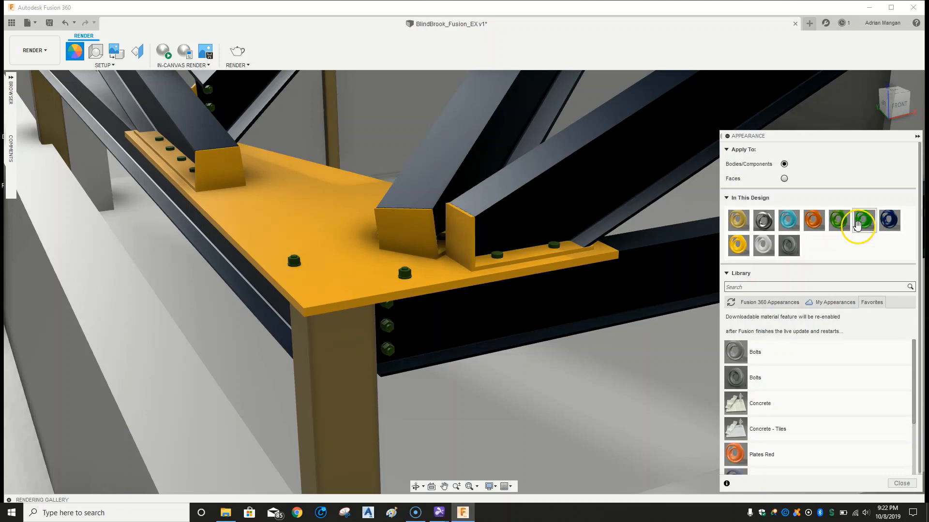
- Select the objects that use the dark green Opaque(64,128,0) appearance to identify them around the corner plate
scroll(510, 250, "down", 5)
scroll(447, 244, "up", 10)
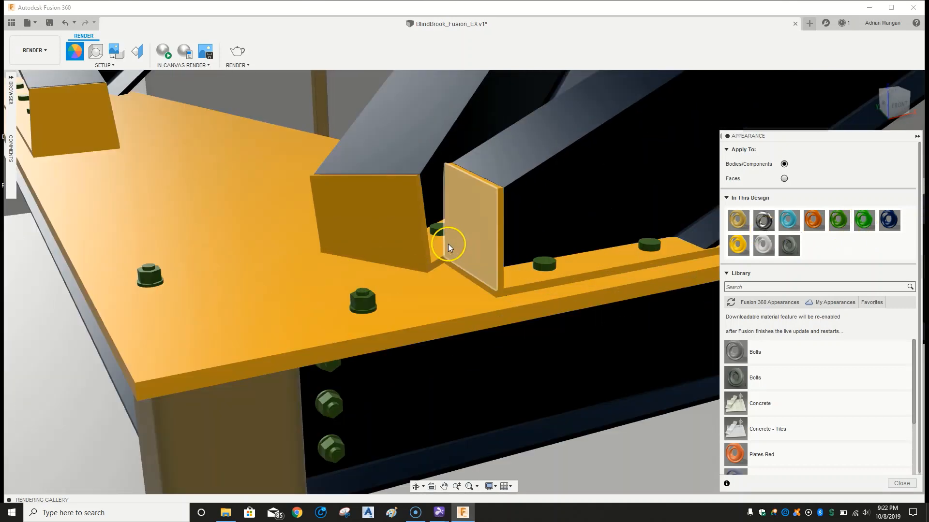
right_click(842, 228)
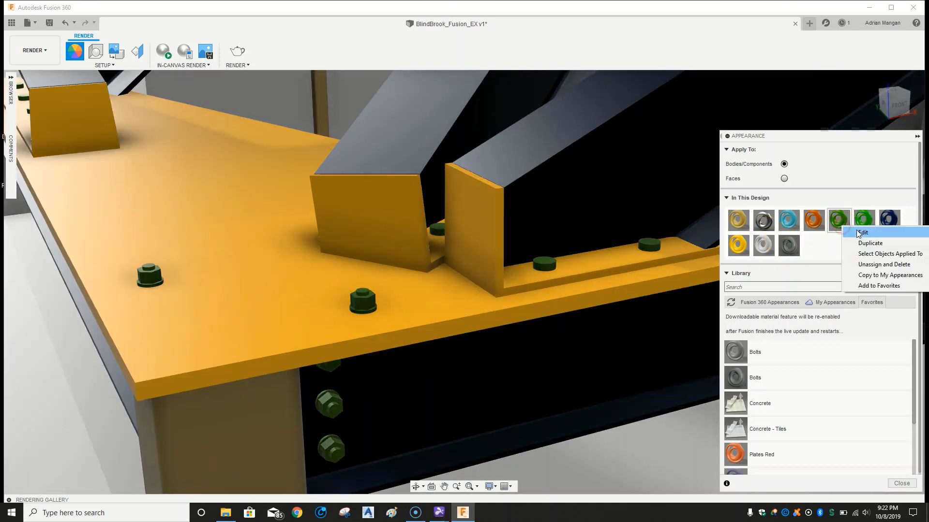
left_click(872, 255)
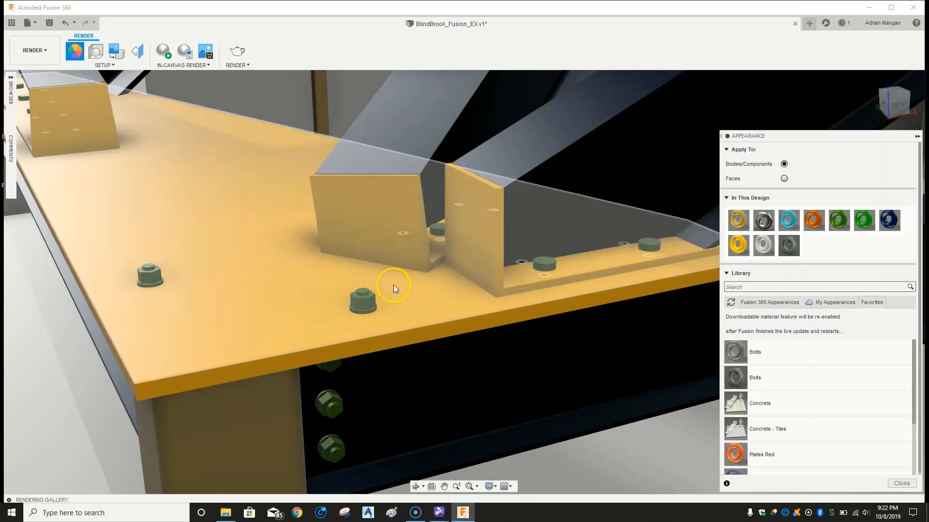
- Select the objects that use the brighter green appearance and examine where they sit at the column bases
right_click(868, 221)
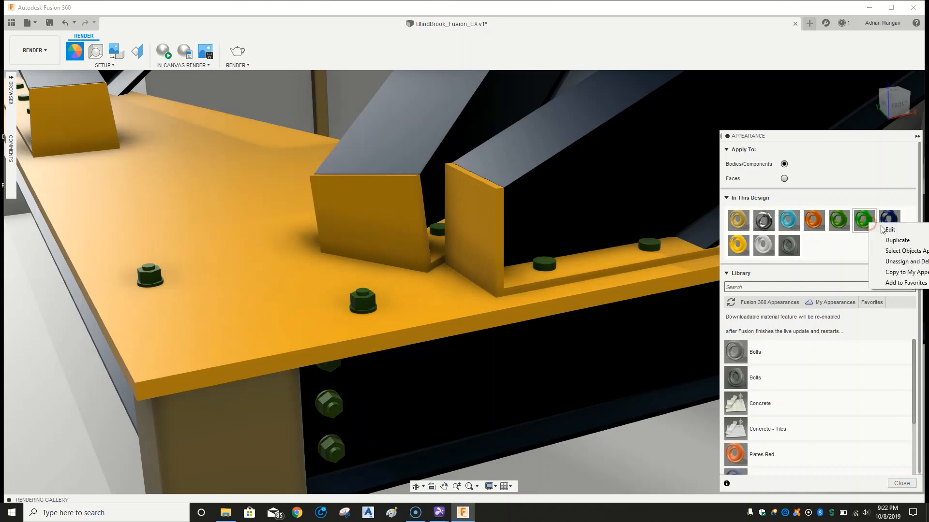
left_click(885, 250)
left_click(821, 224)
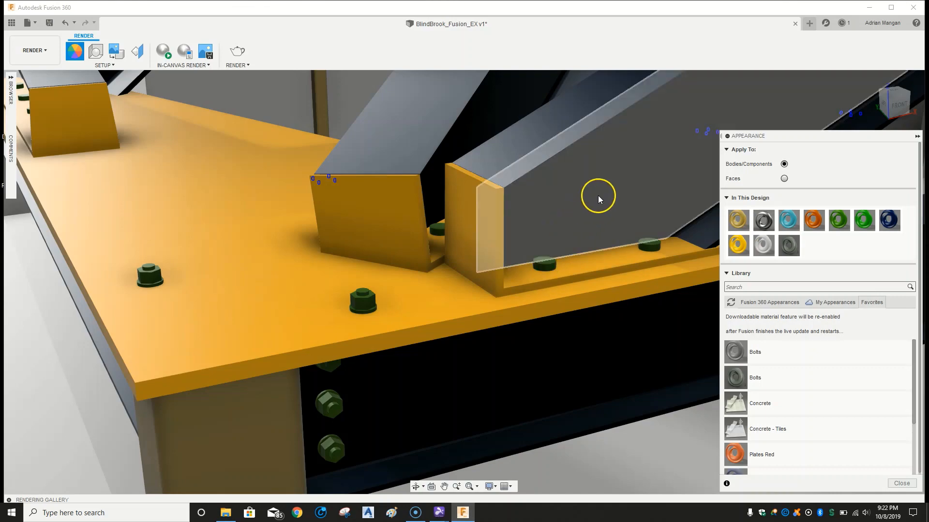
middle_click_drag(598, 197, 504, 263)
scroll(512, 244, "down", 5)
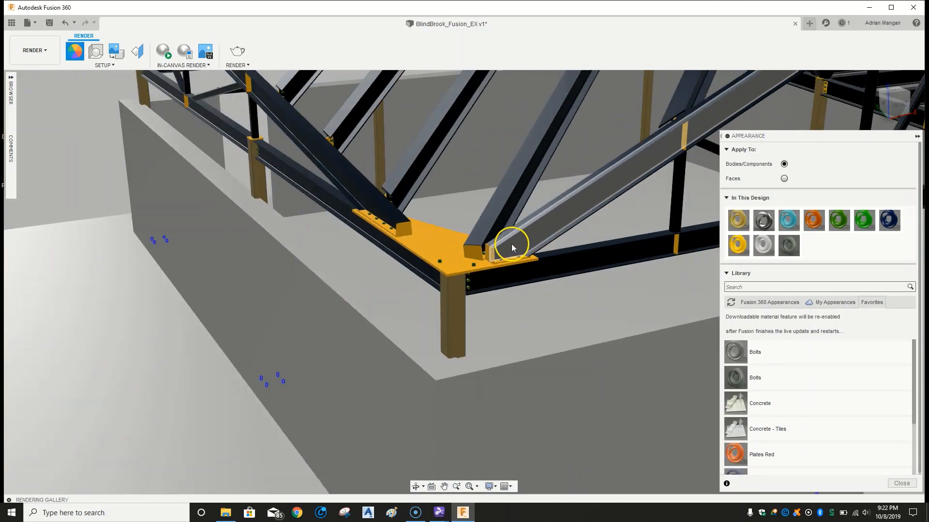
scroll(512, 243, "up", 3)
scroll(324, 184, "down", 4)
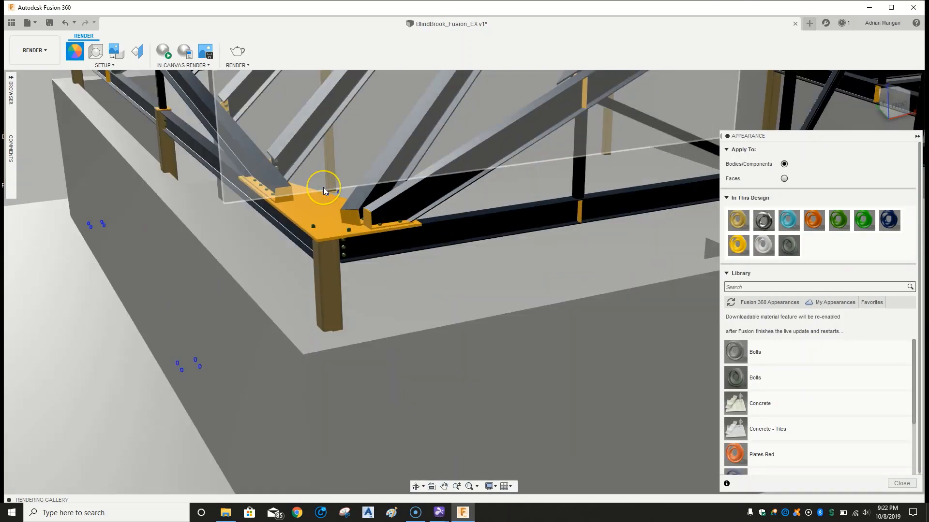
scroll(323, 187, "up", 8)
scroll(323, 190, "up", 1)
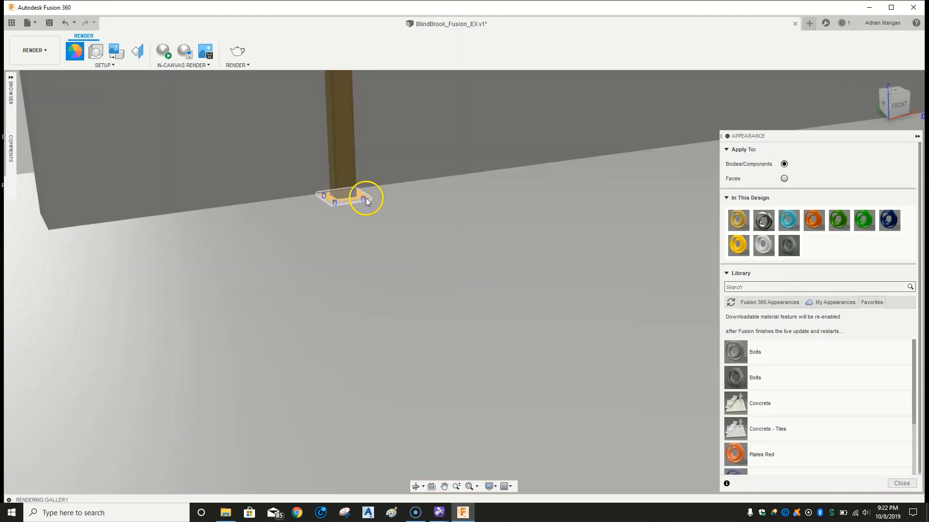
scroll(704, 233, "down", 8)
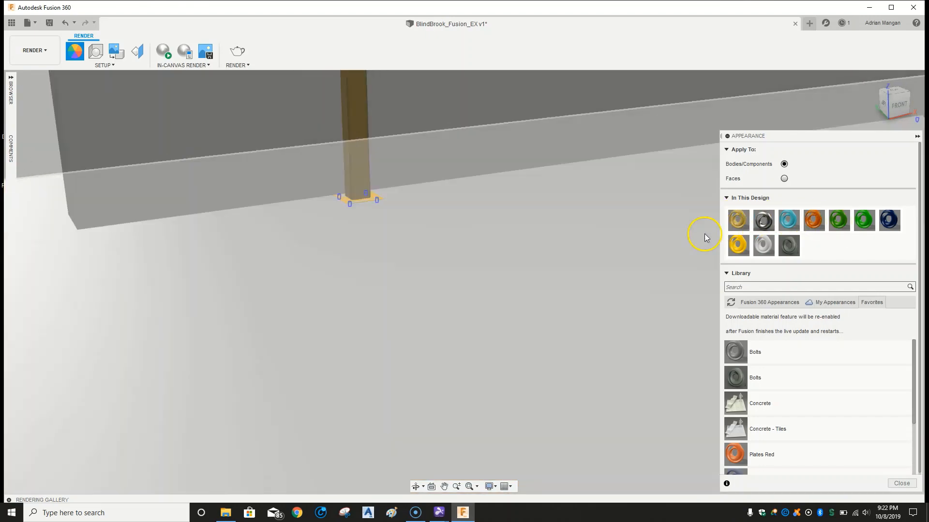
scroll(532, 222, "down", 5)
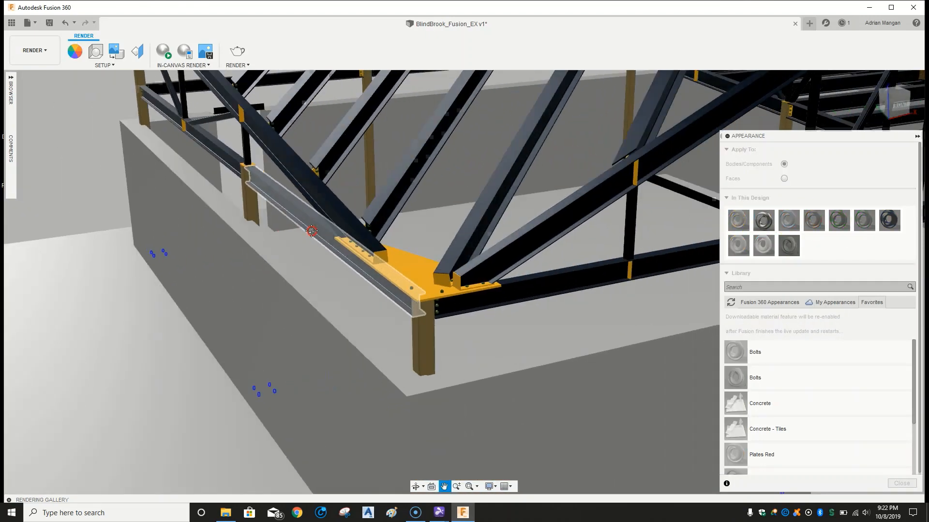
scroll(487, 262, "up", 8)
scroll(434, 280, "up", 7)
scroll(449, 288, "down", 5)
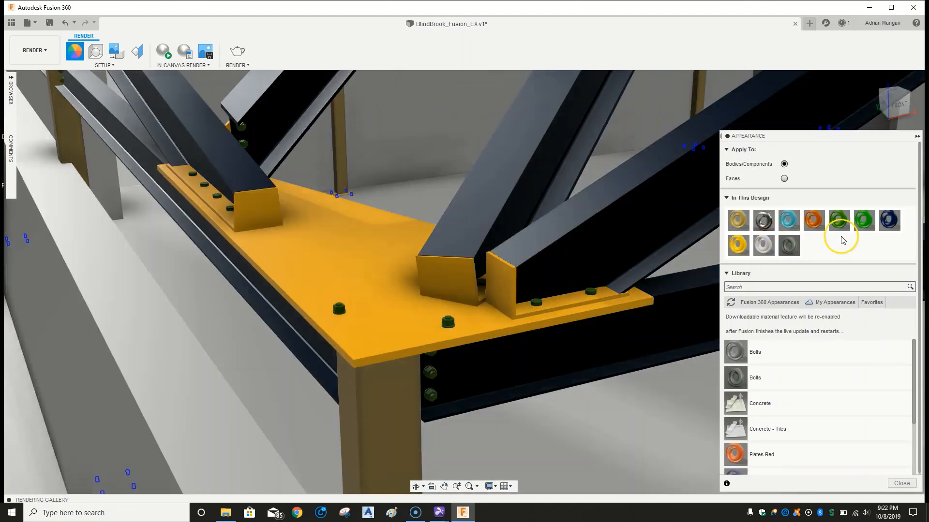
- Select all objects using the dark green Opaque(64,128,0) appearance and apply the Bolts appearance to them
right_click(837, 220)
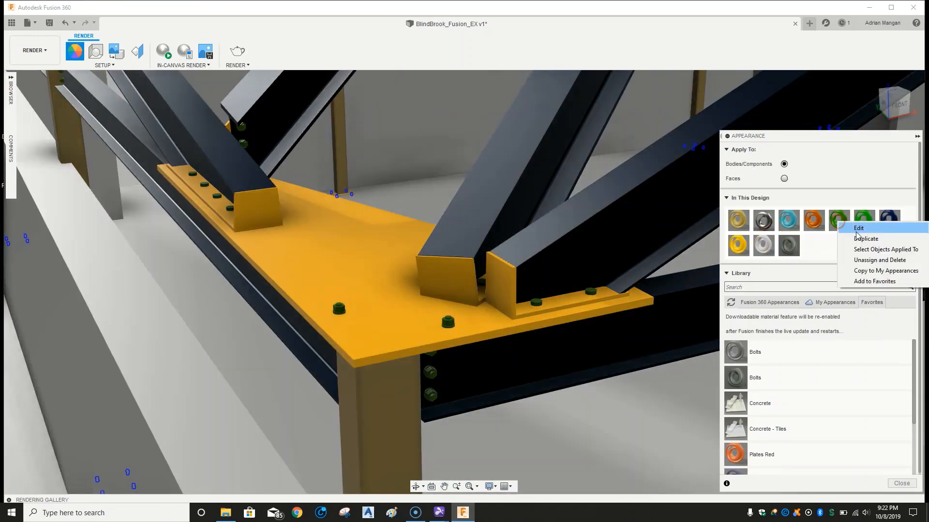
left_click(863, 248)
left_click(693, 258)
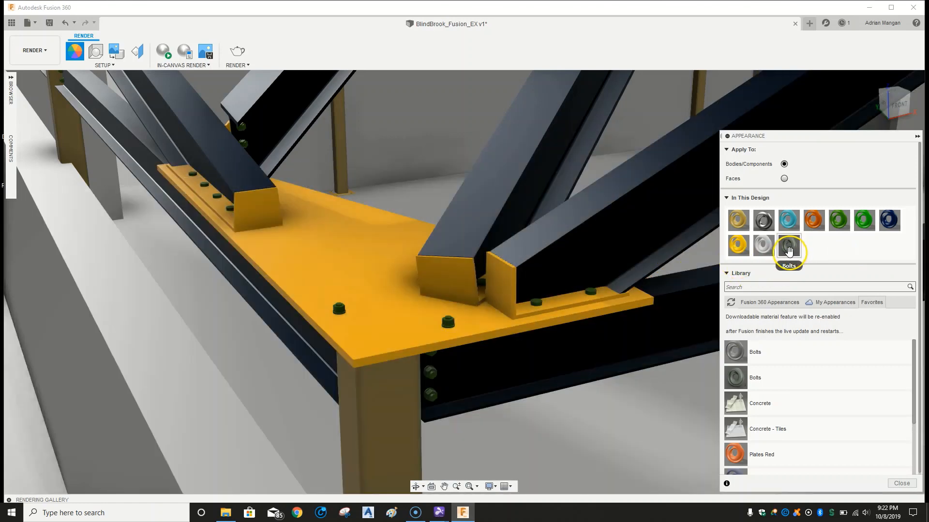
left_click_drag(793, 248, 450, 317)
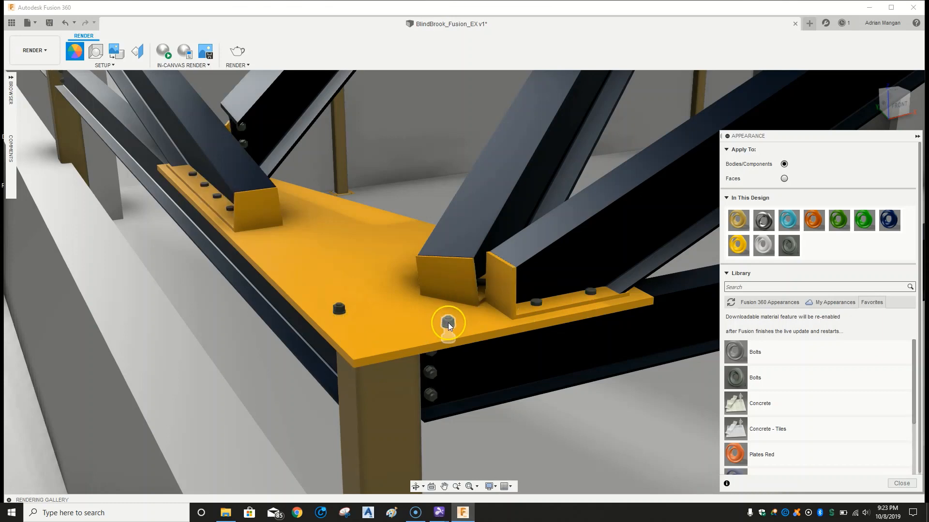
left_click(420, 323)
- Inspect the recolored bolts on the corner plate and delete the unused Opaque(64,128,0) appearance from the design
scroll(325, 309, "down", 3)
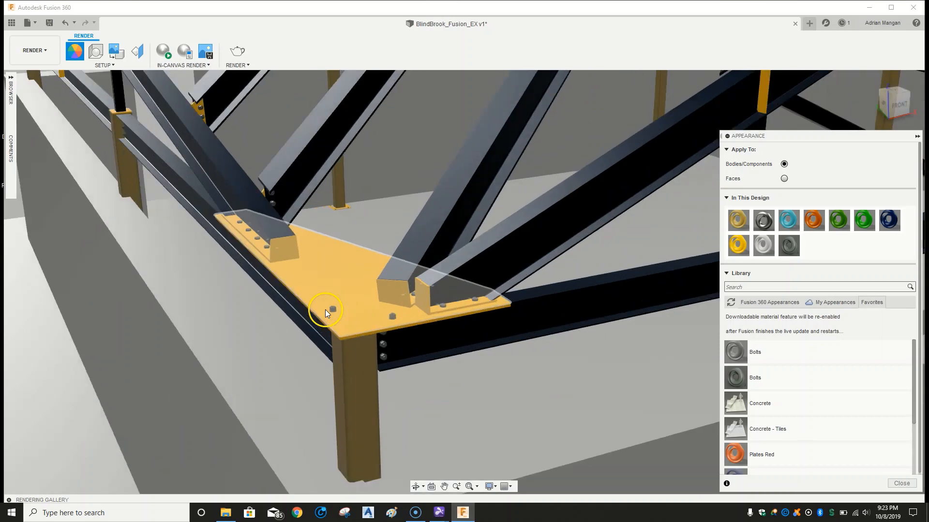
scroll(325, 310, "up", 6)
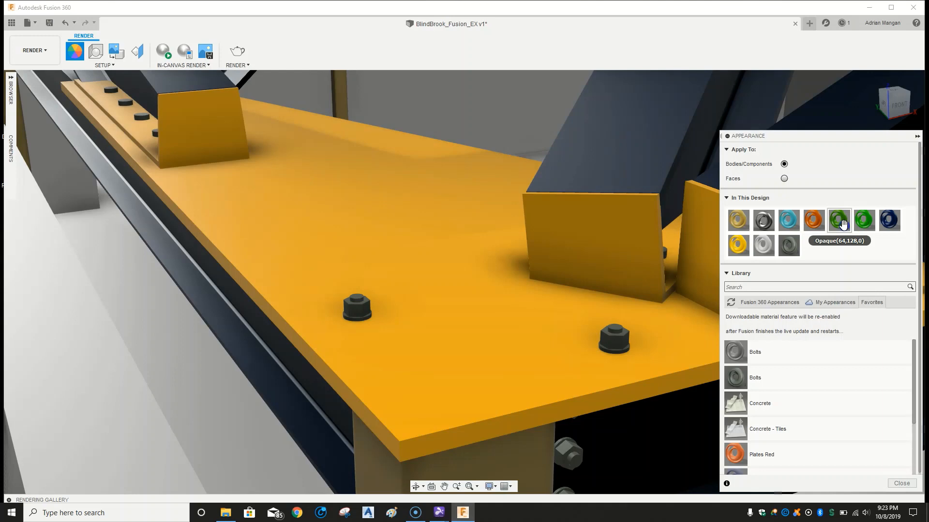
right_click(842, 224)
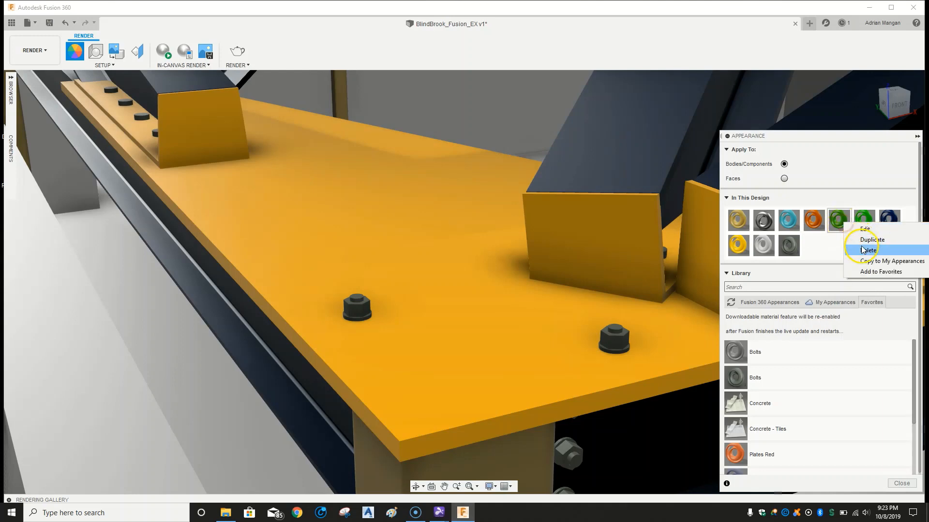
left_click(869, 250)
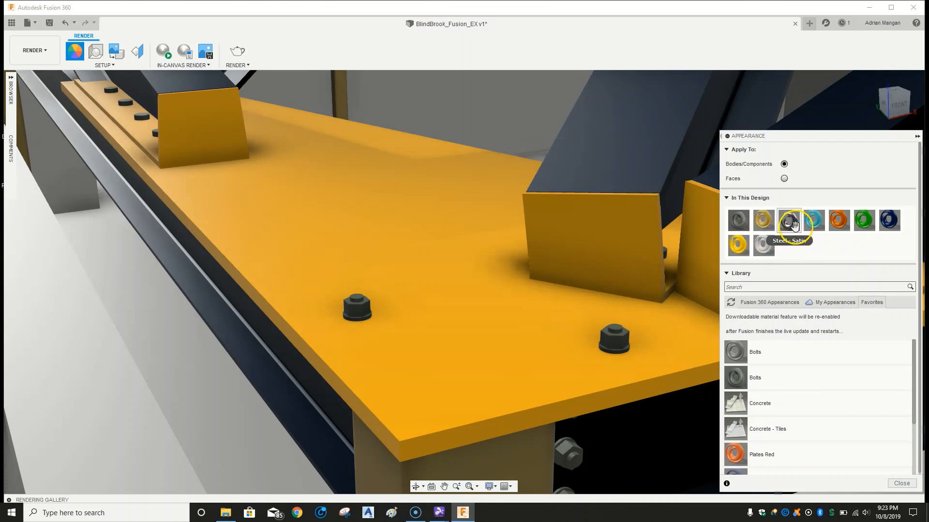
- Edit the design's Bolts appearance and lighten its color to a gray of RGB 175, 179, 174
double_click(738, 224)
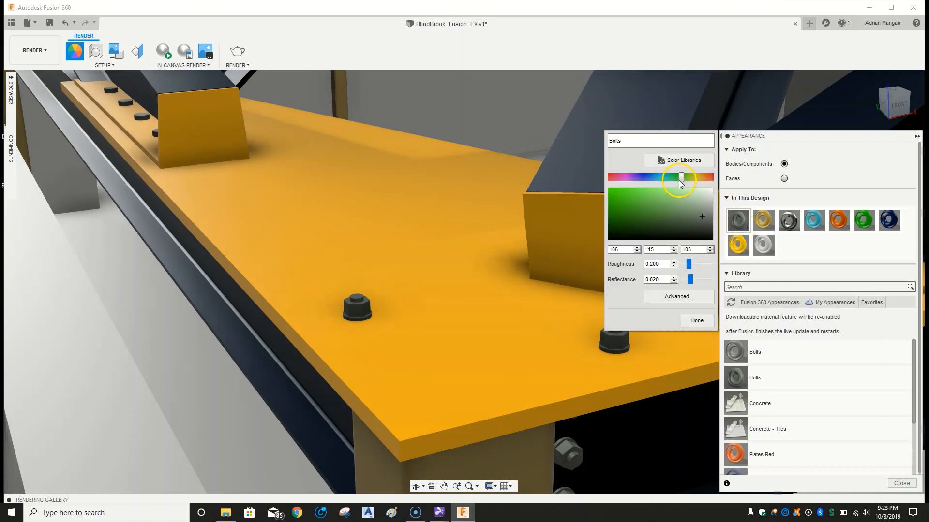
left_click(705, 204)
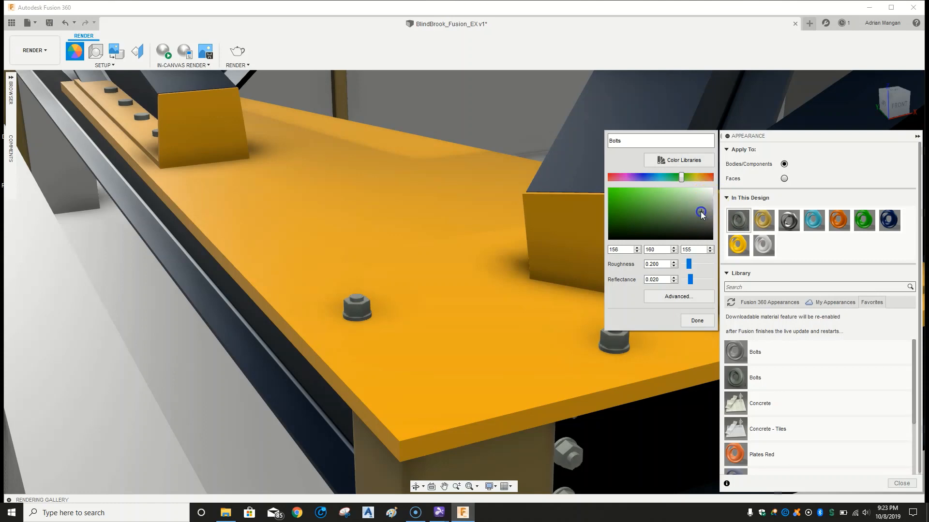
left_click(701, 213)
mouse_move(702, 206)
left_mouse_down()
mouse_move(709, 212)
mouse_move(694, 208)
left_mouse_up()
left_click(703, 200)
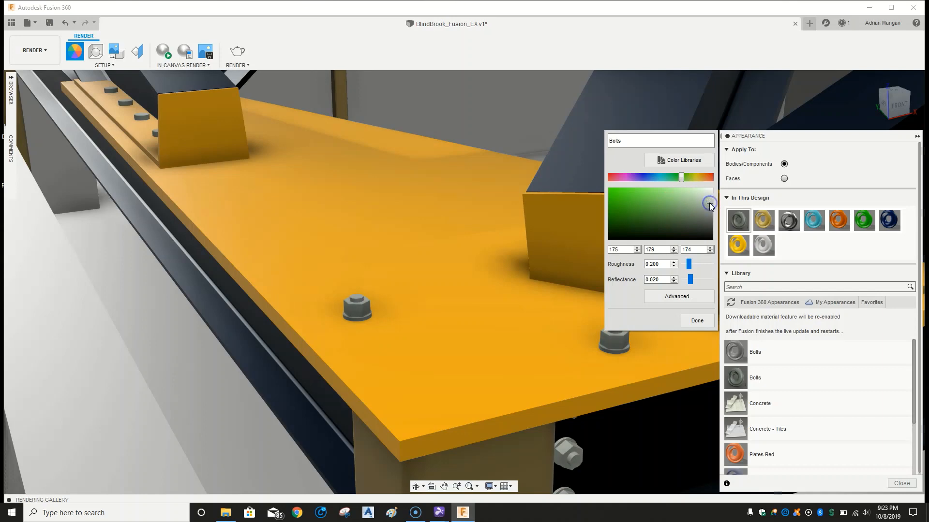
- Review the advanced material parameters of the Bolts appearance, including translucency, and close the editor without changes
left_click(689, 297)
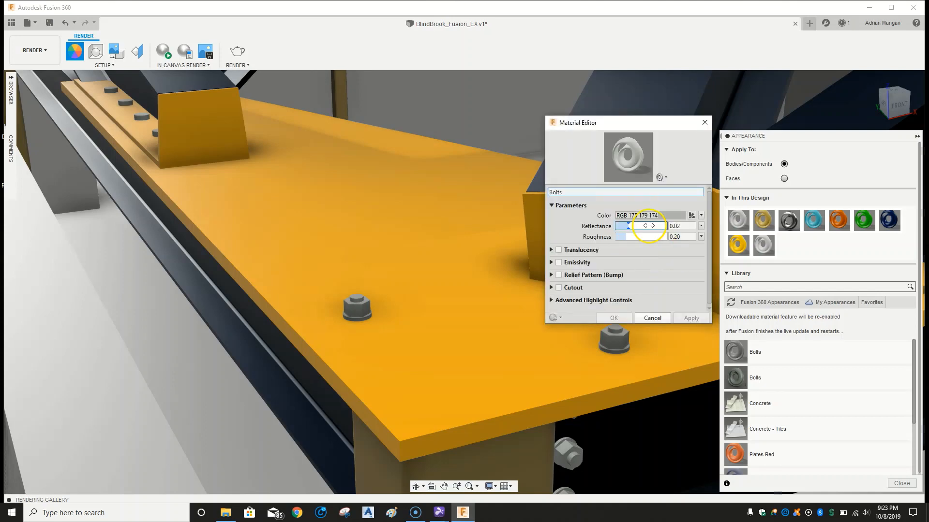
left_click(558, 250)
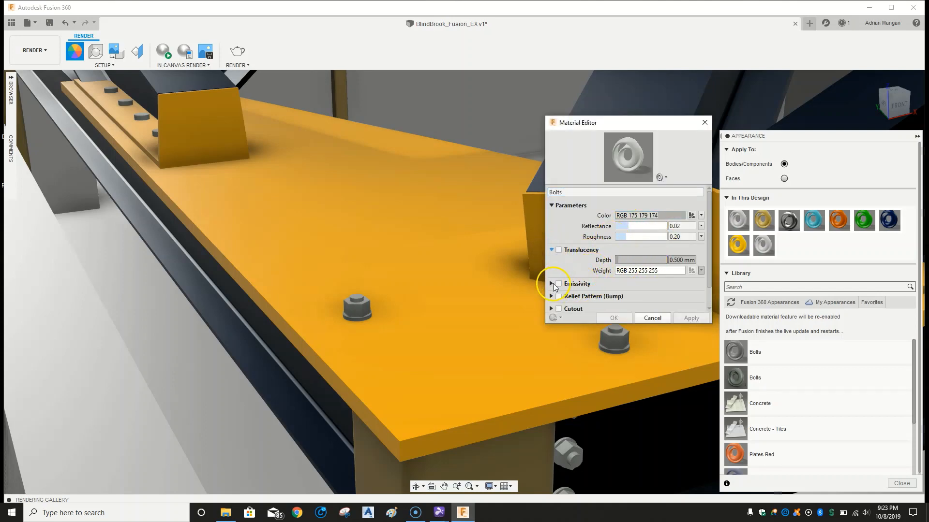
scroll(592, 281, "down", 1)
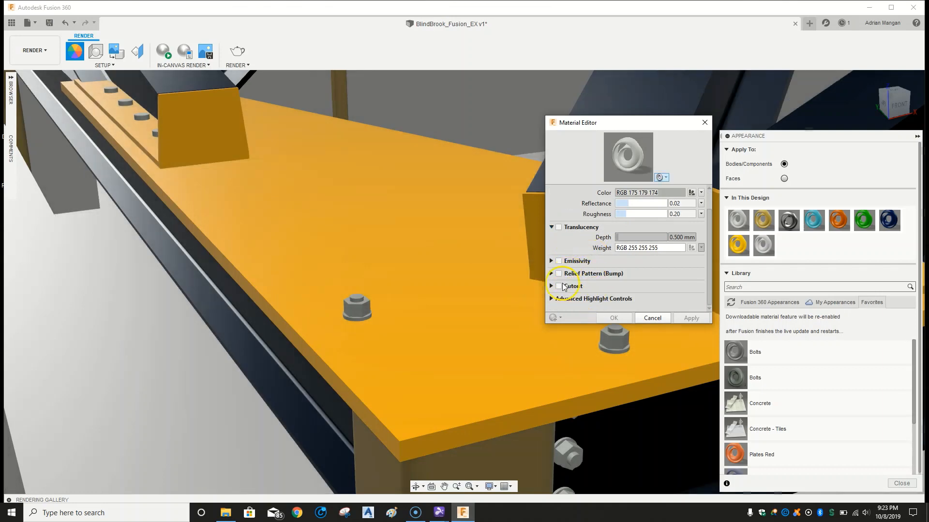
left_click(554, 229)
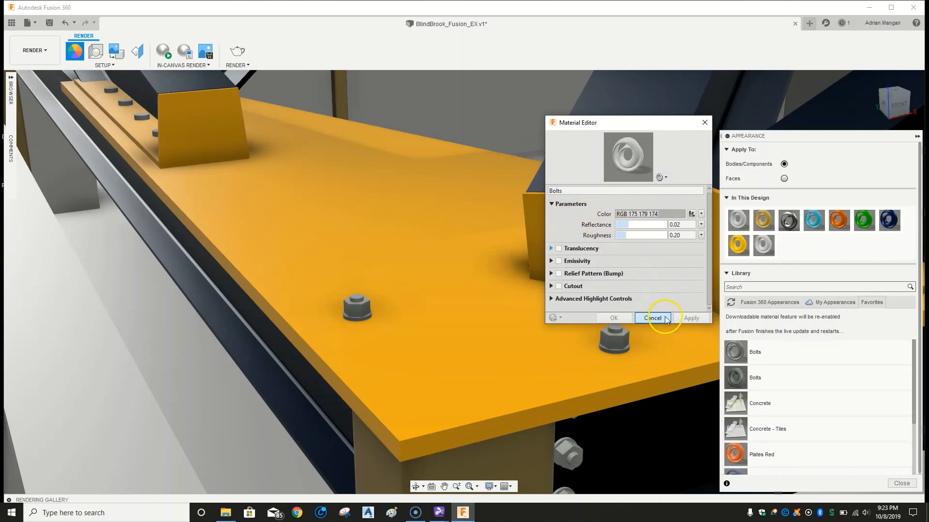
left_click(704, 123)
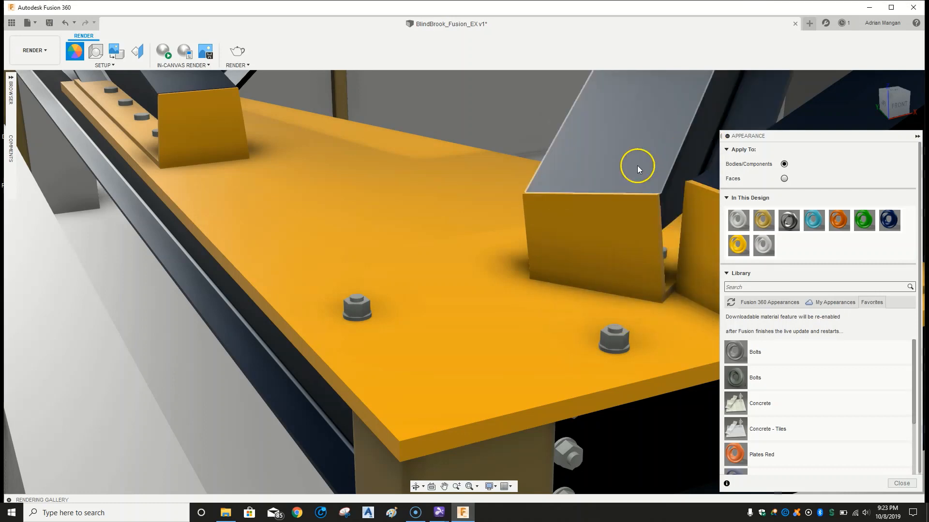
- Select all objects that use the dark navy Opaque(0,38,77) appearance to check which steel members it covers
scroll(433, 219, "up", 3)
scroll(433, 219, "down", 5)
middle_click_drag(477, 257, 428, 194)
middle_click_drag(541, 196, 458, 303)
scroll(497, 222, "up", 3)
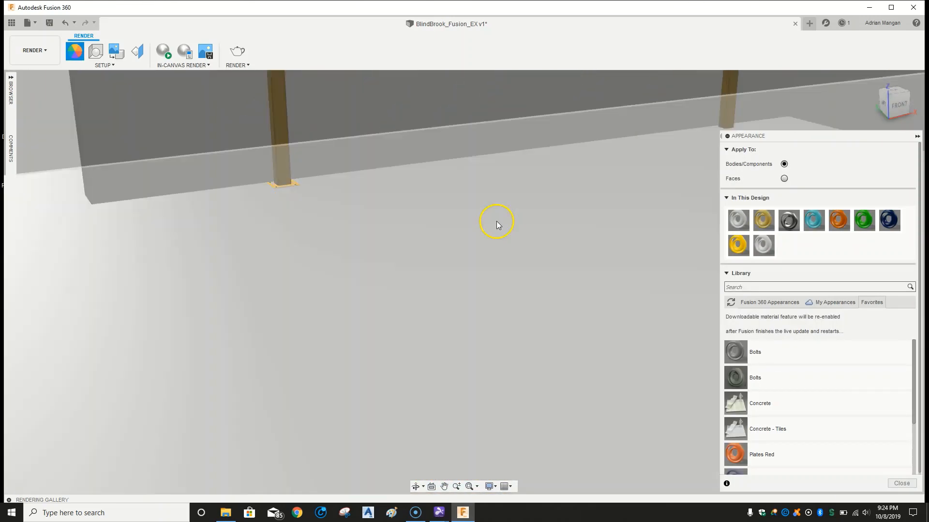
scroll(497, 222, "down", 3)
scroll(497, 222, "down", 5)
middle_click_drag(520, 228, 445, 260)
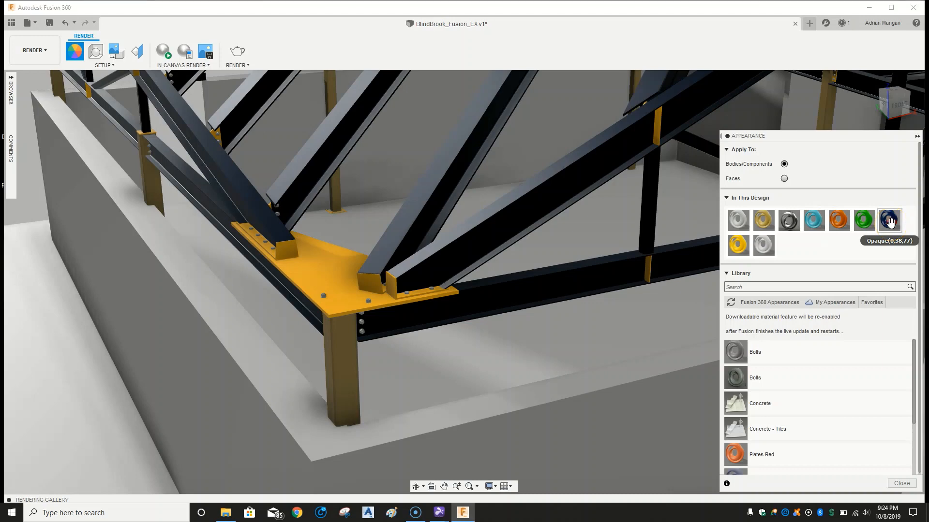
right_click(890, 222)
left_click(910, 250)
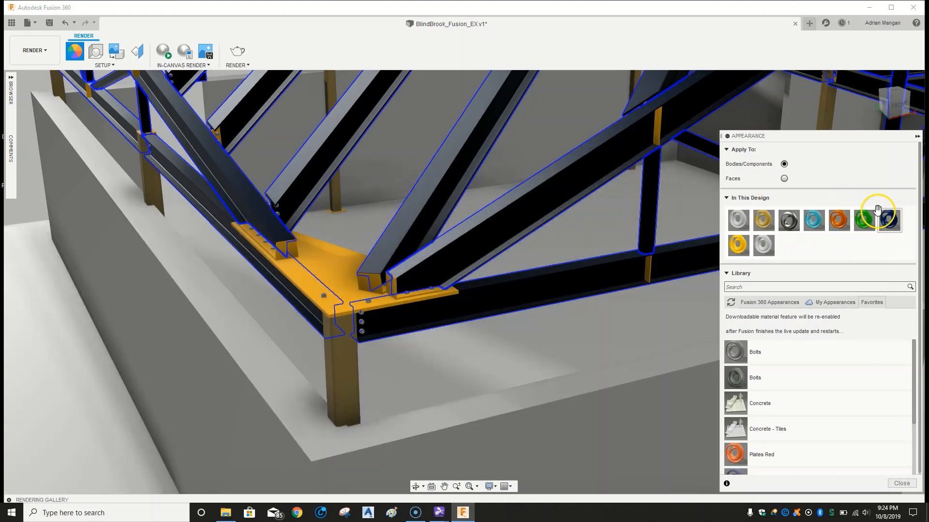
- Lighten the Opaque(0,38,77) appearance to a medium steel blue with red 97 and green 138, and inspect the recolored beams
double_click(889, 221)
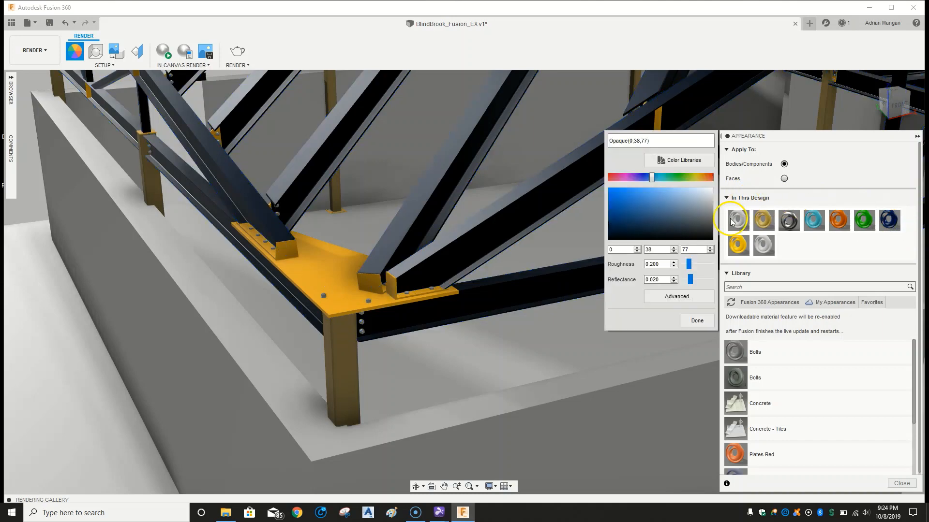
left_click(658, 200)
left_click(670, 200)
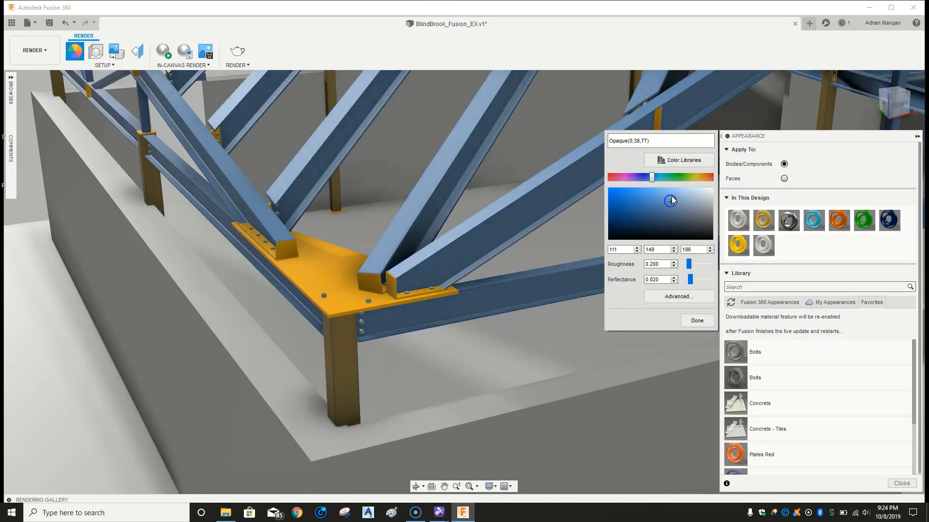
left_click(659, 206)
left_click(672, 206)
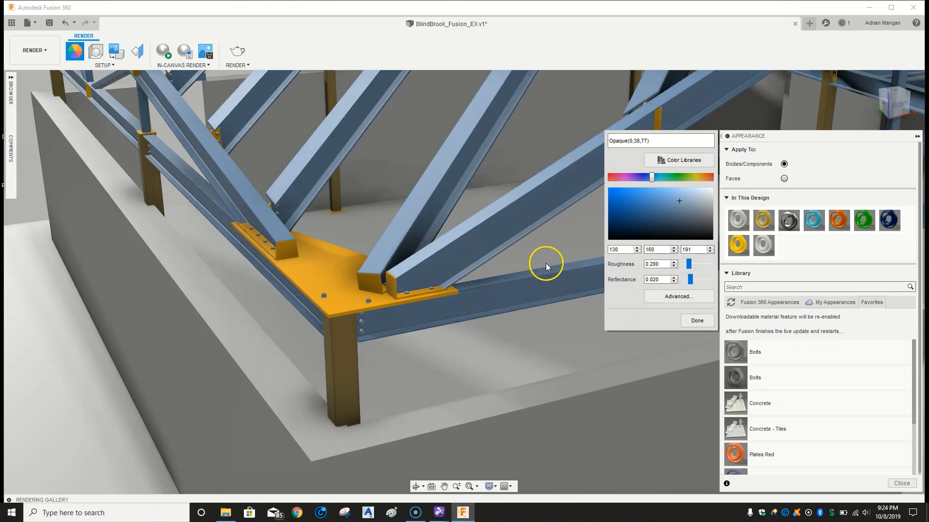
left_click(671, 203)
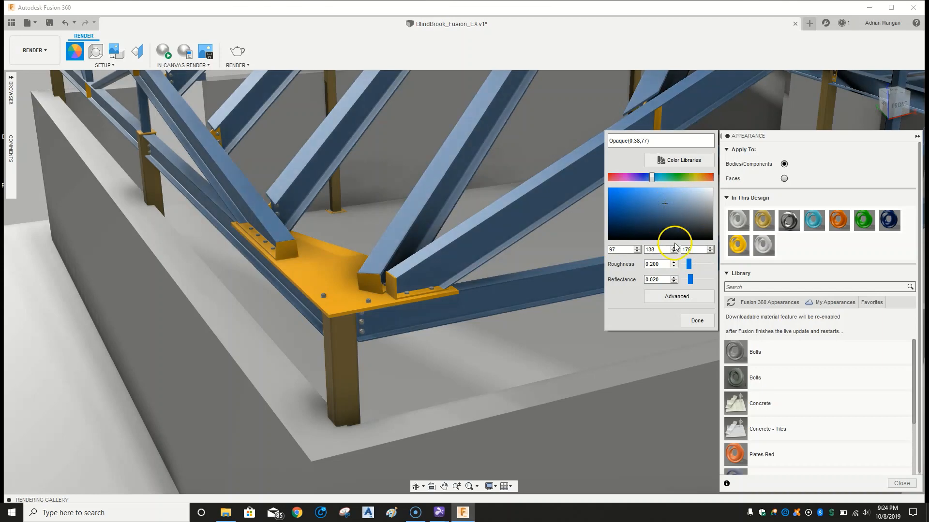
left_click(706, 320)
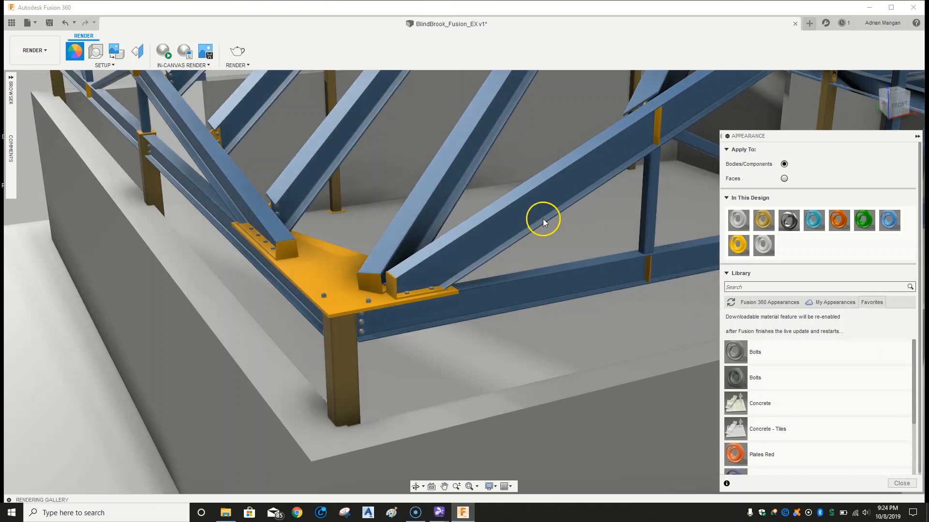
middle_click_drag(553, 233, 416, 280)
scroll(478, 294, "down", 4)
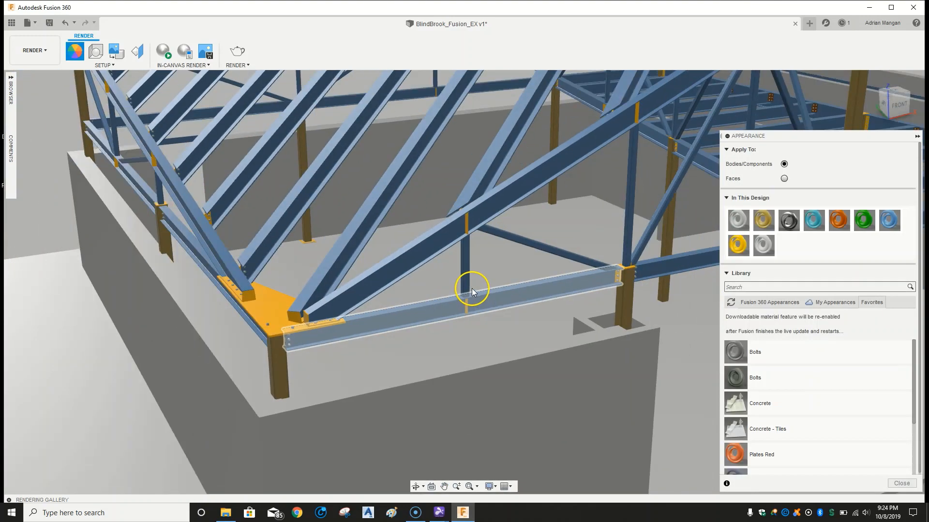
- Rename the blue appearance used on the steel beams to "Beams"
scroll(471, 288, "up", 5)
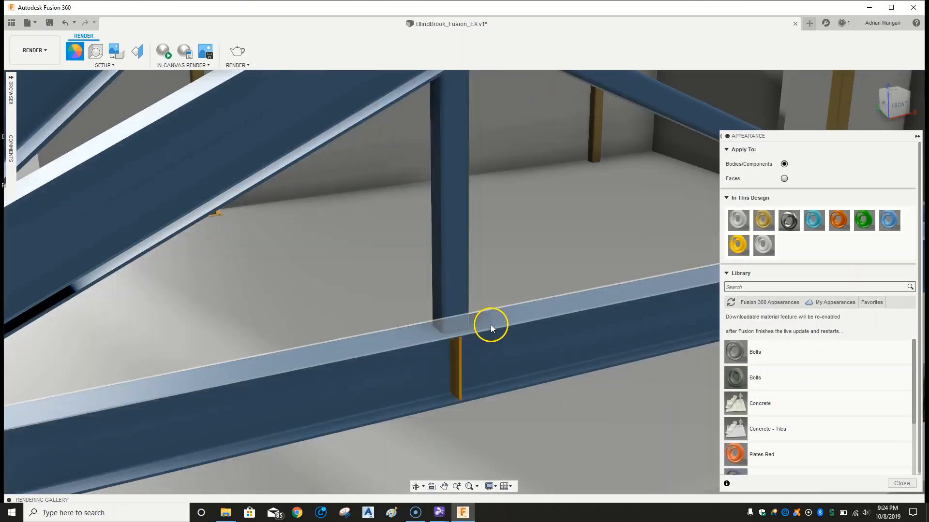
scroll(544, 254, "down", 5)
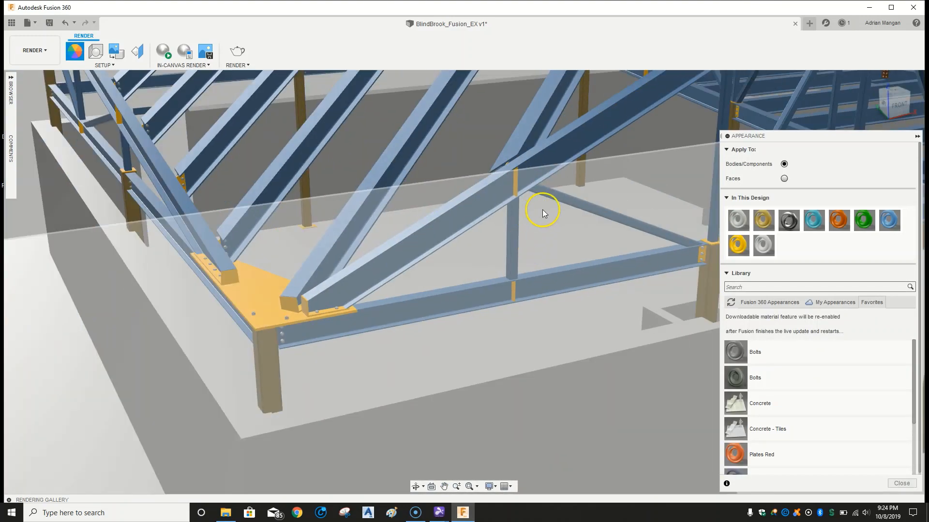
middle_click_drag(542, 210, 458, 216, "shift")
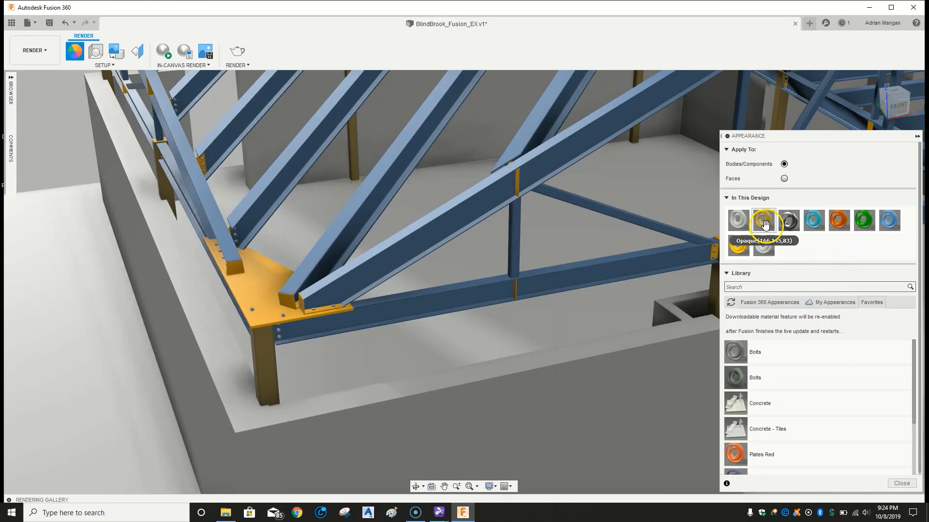
double_click(889, 221)
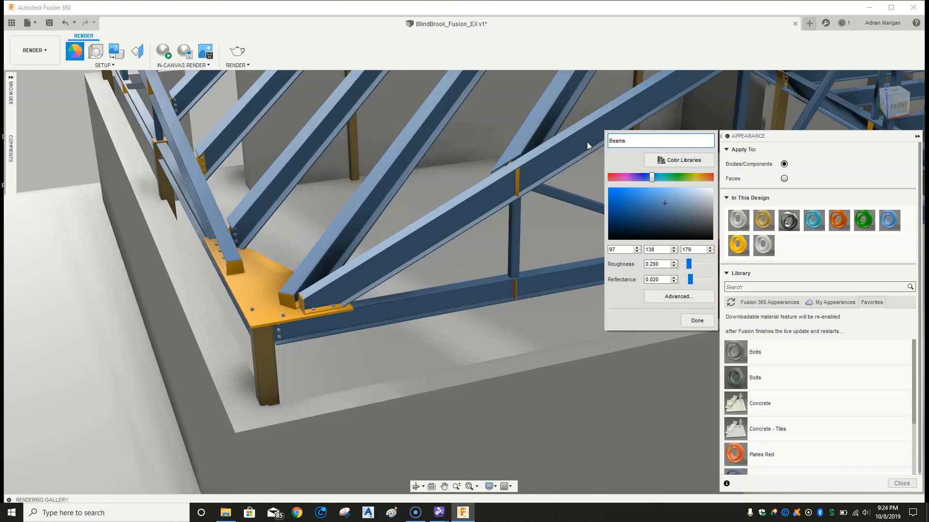
left_click(697, 320)
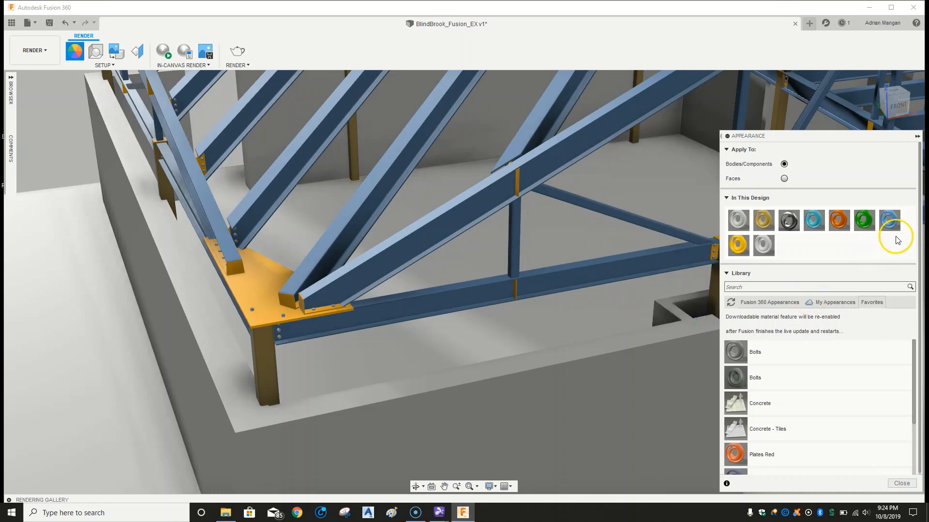
- Add the blue Beams appearance to the favorite appearances and look through the favorites list
right_click(891, 221)
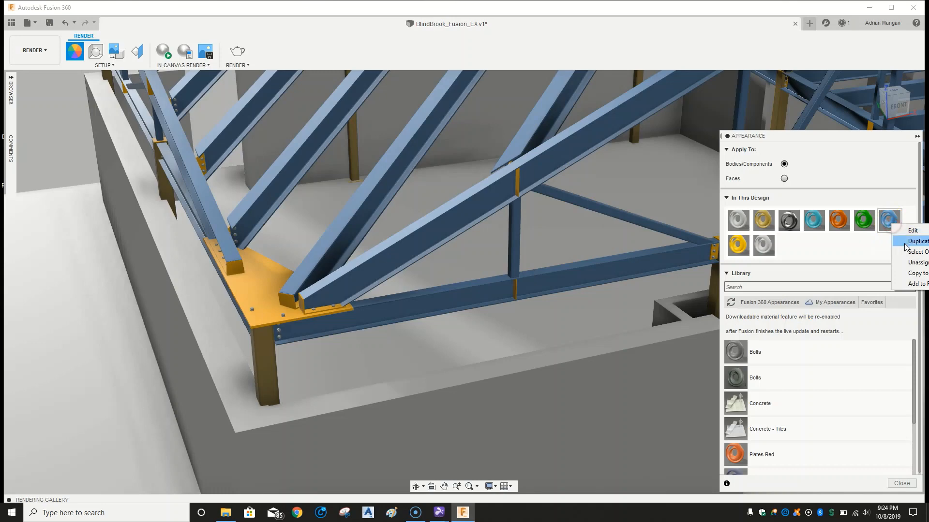
left_click_drag(883, 139, 781, 134)
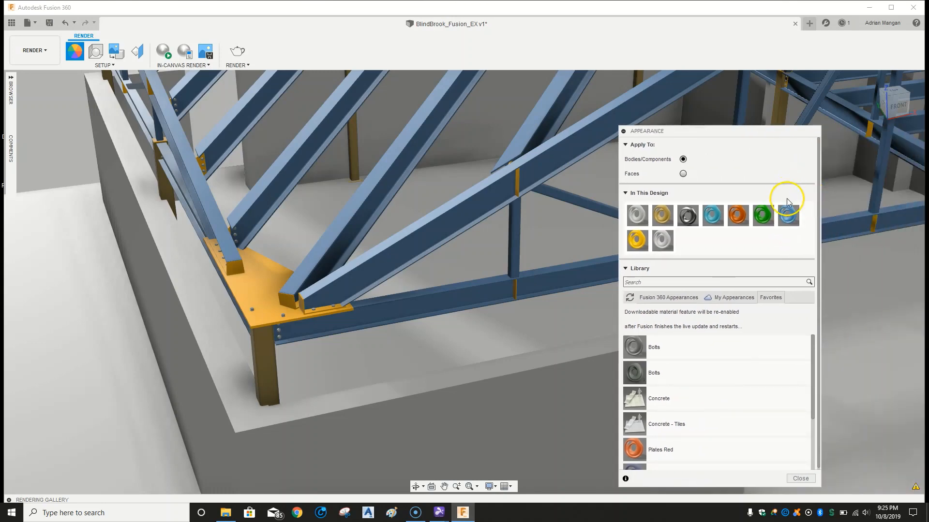
right_click(788, 215)
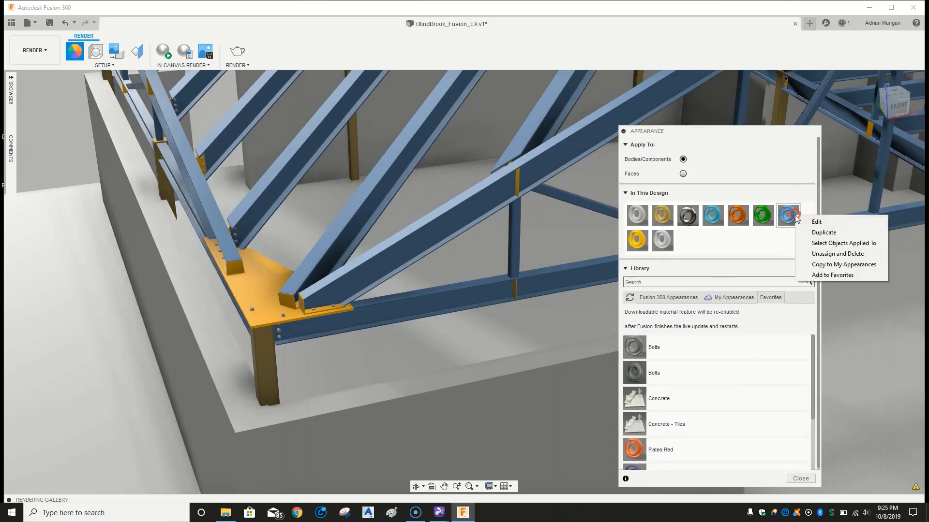
left_click(838, 275)
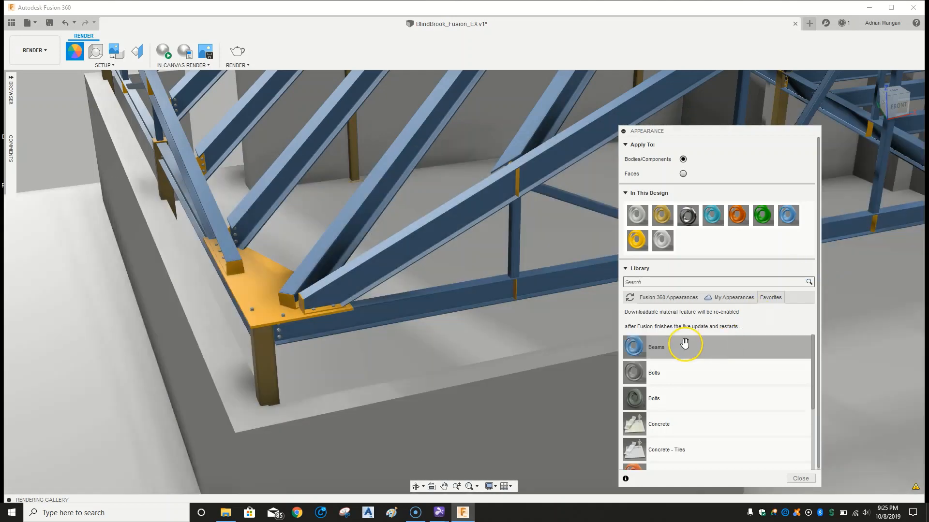
left_click(784, 298)
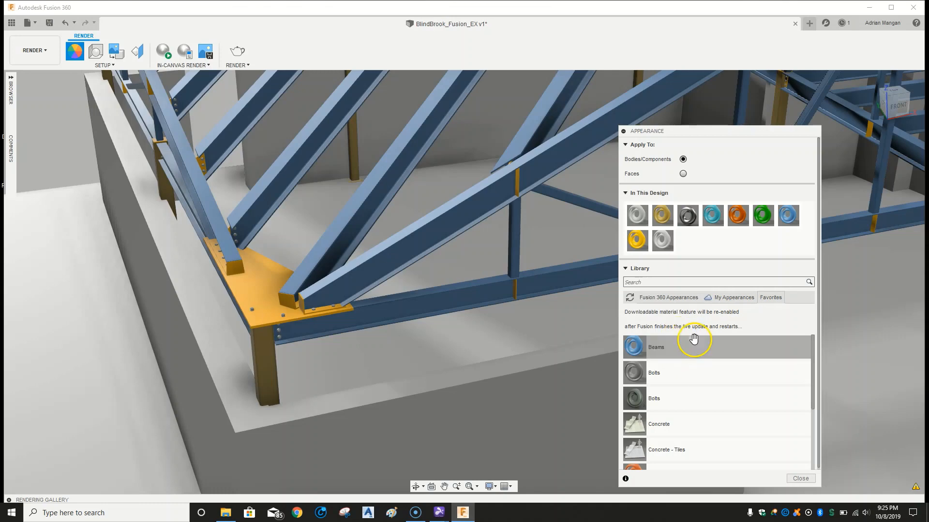
scroll(707, 343, "down", 3)
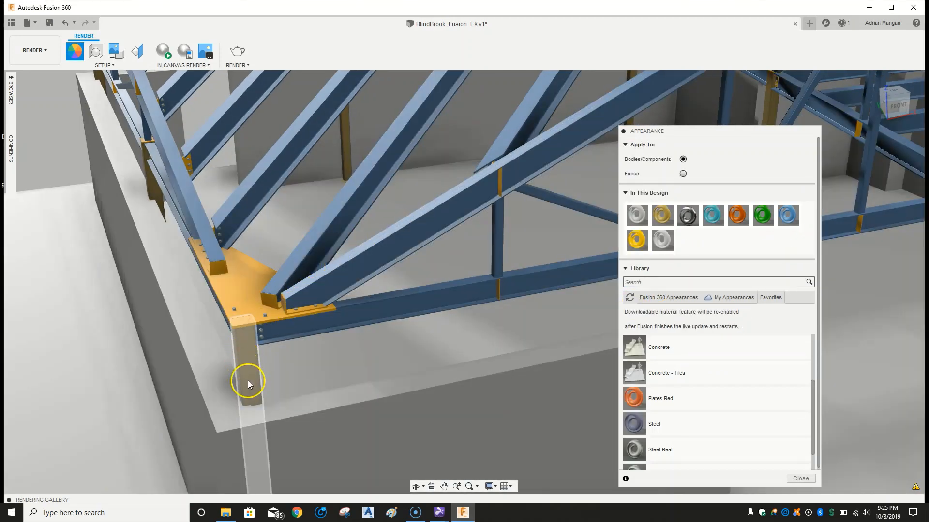
- Rename the tan Opaque(166,145,83) appearance used on the columns to "Columns"
double_click(668, 219)
left_click_drag(581, 136, 421, 135)
type("Colum")
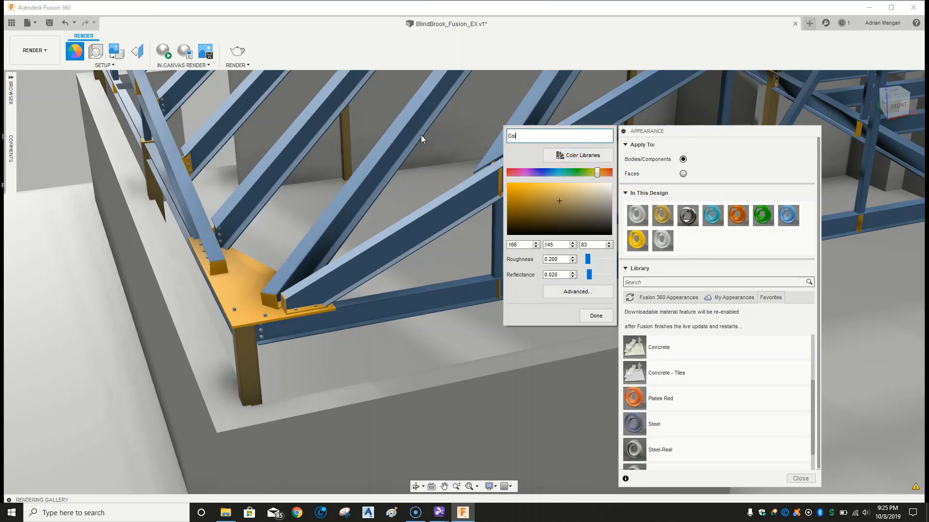
type("ns")
- Recolor the Columns appearance to a reddish orange, about RGB 231, 123, 99
left_click(607, 173)
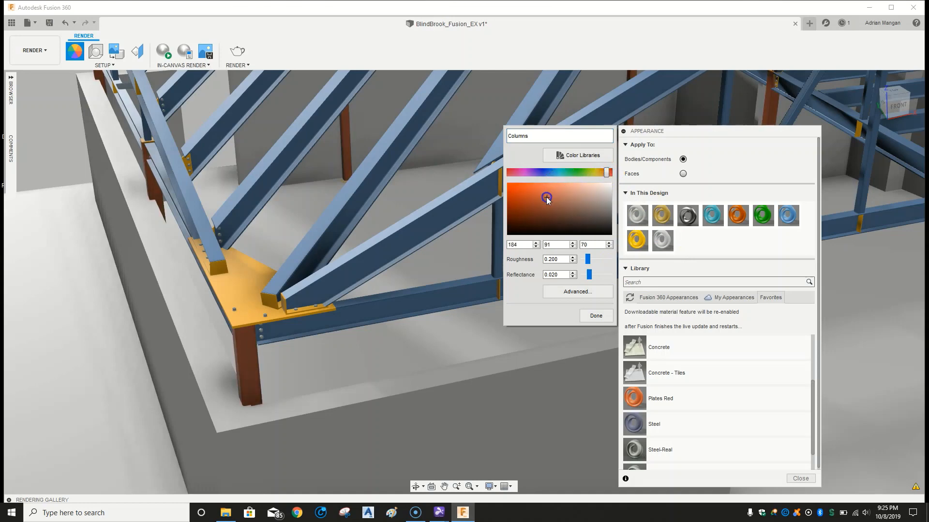
left_click(547, 198)
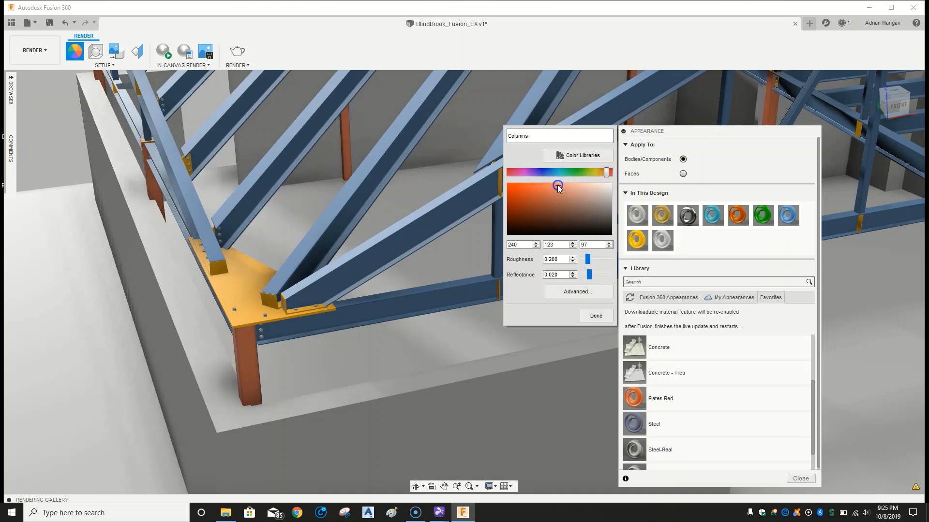
left_click(551, 188)
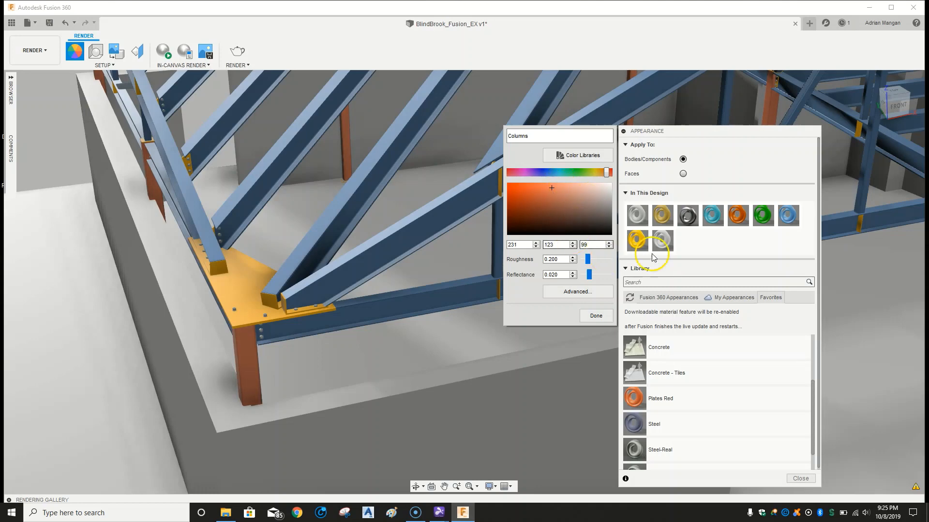
left_click(595, 316)
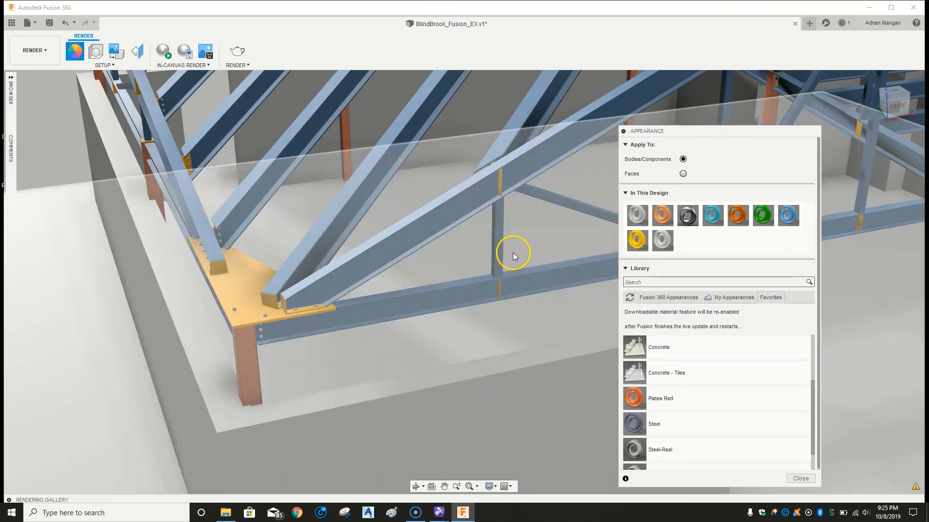
- Rename the green Opaque(41,166,0) appearance used on the wall bracket anchors to "Anchors"
scroll(437, 246, "down", 10)
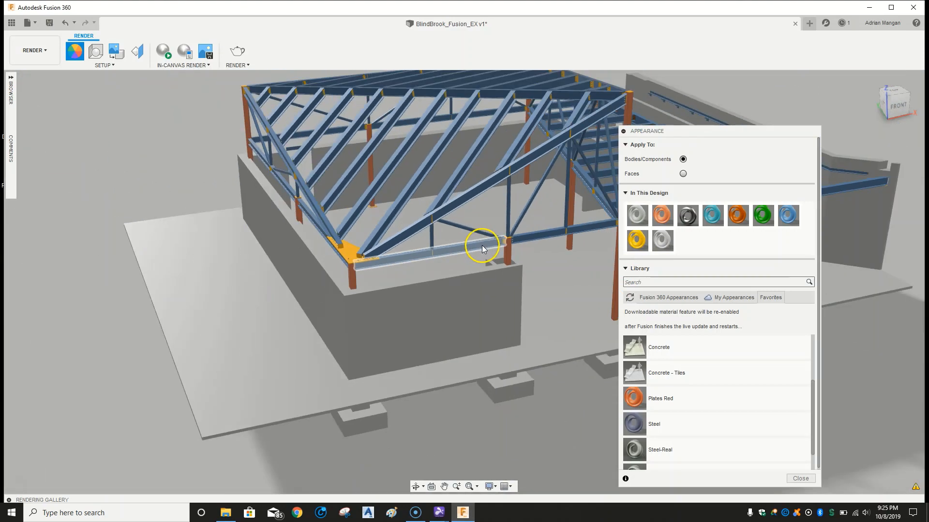
middle_click_drag(482, 244, 305, 257)
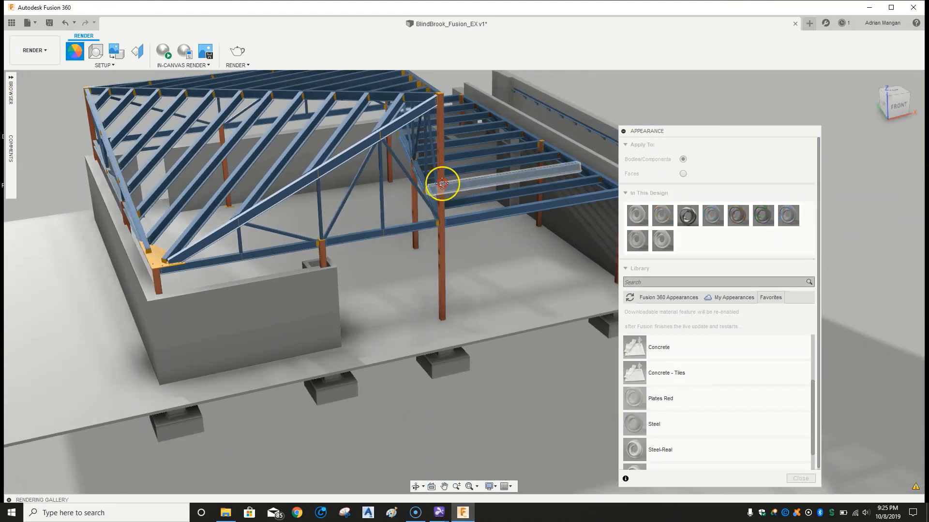
scroll(442, 184, "up", 10)
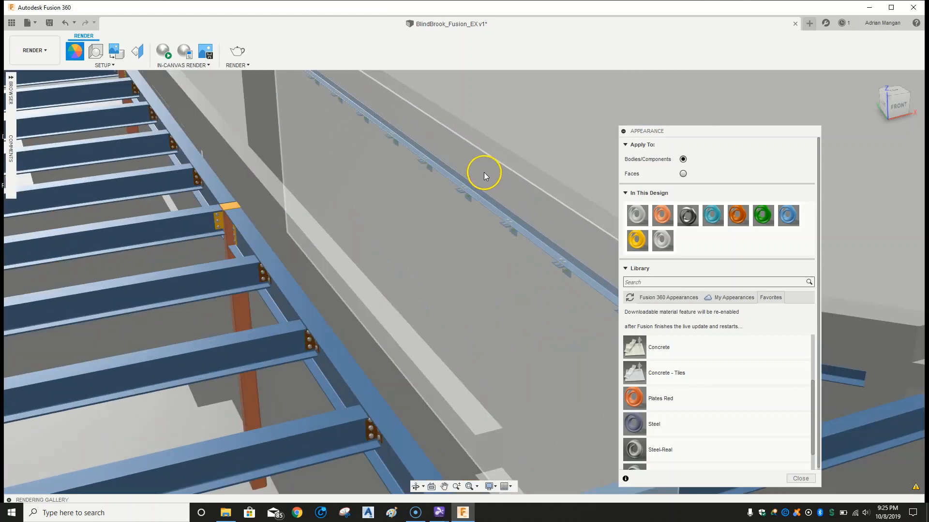
scroll(483, 179, "up", 5)
mouse_move(464, 212)
middle_mouse_down("shift")
mouse_move(480, 205)
mouse_move(457, 209)
middle_mouse_up("shift")
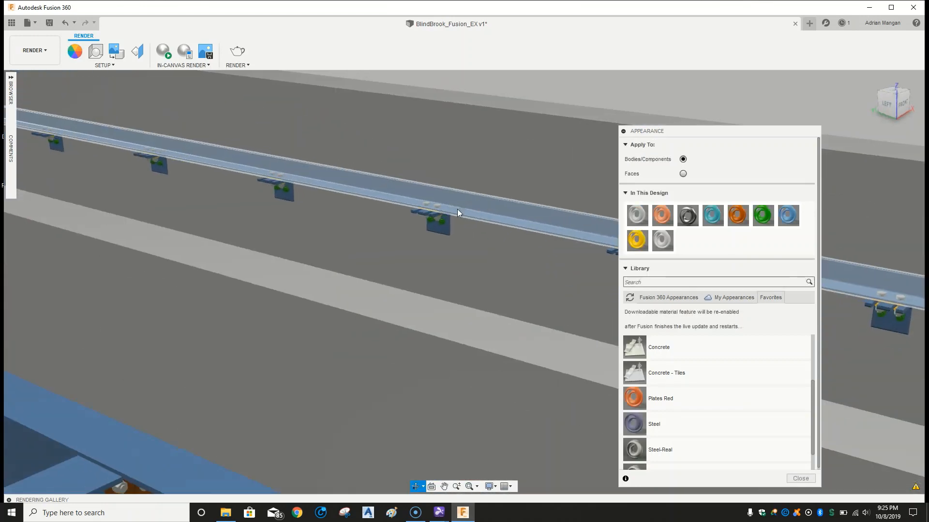
scroll(441, 213, "up", 8)
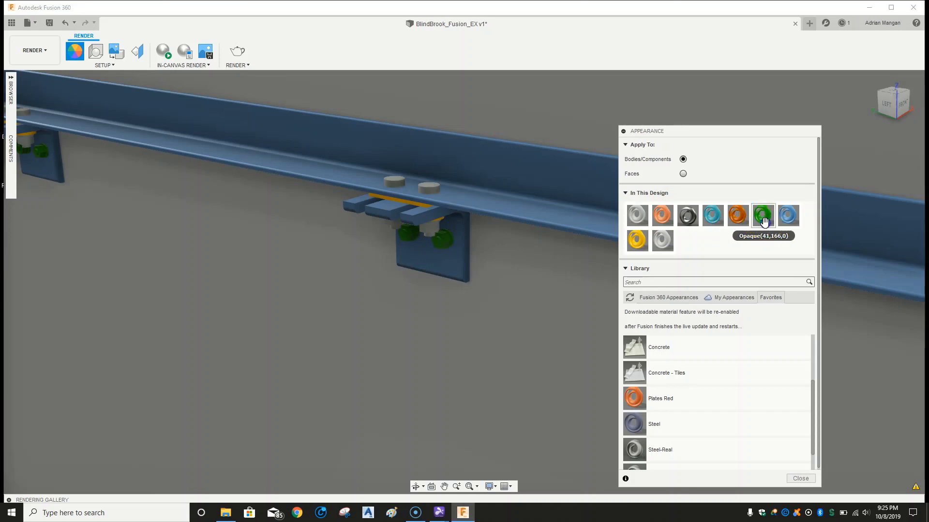
double_click(764, 216)
left_click(564, 136)
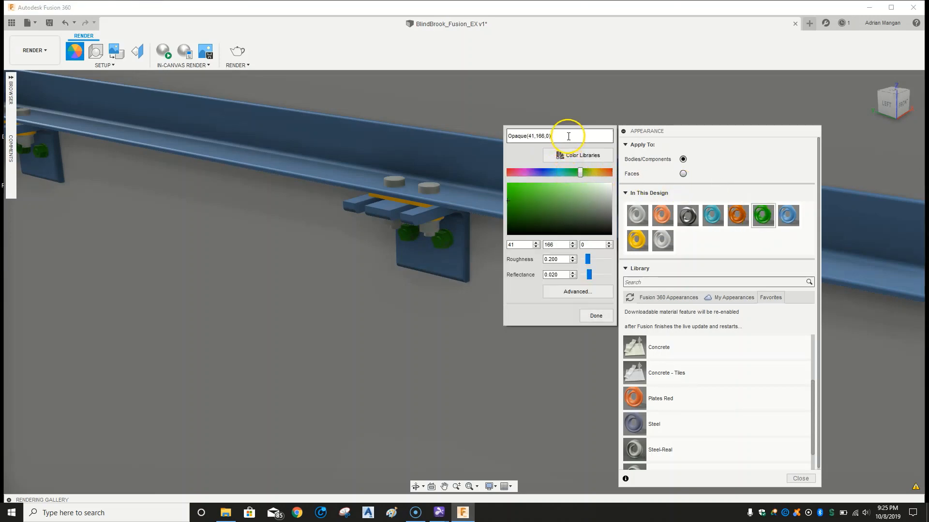
type("Anchors")
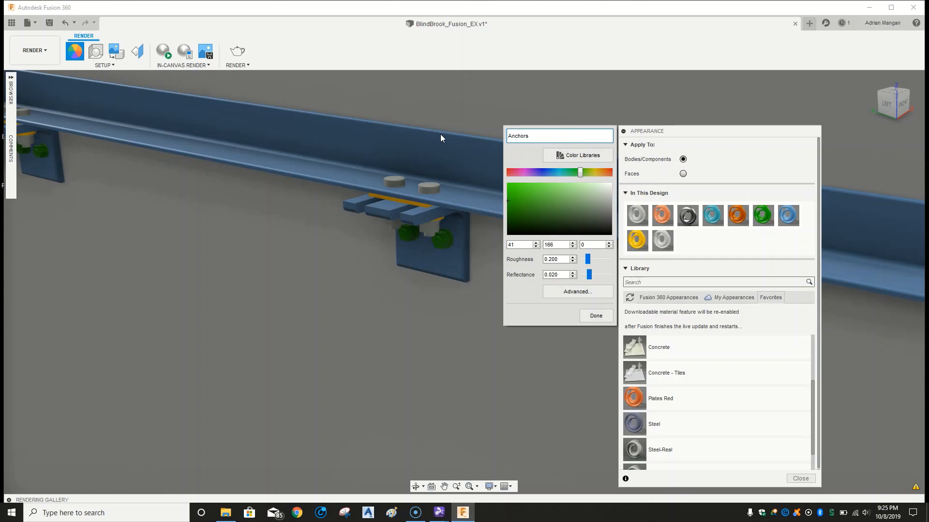
left_click(595, 316)
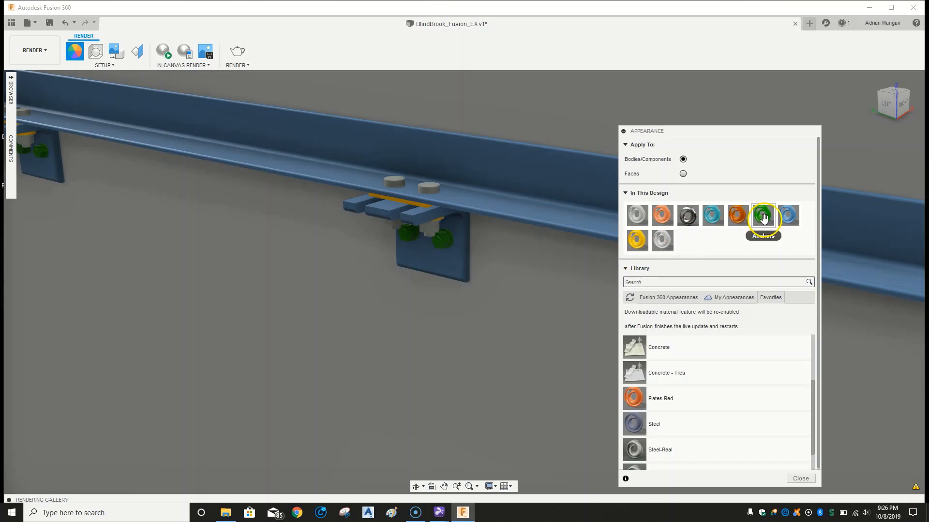
- Try several hues for the Anchors appearance and settle on a muted yellow-green, about RGB 172, 181, 136
double_click(763, 218)
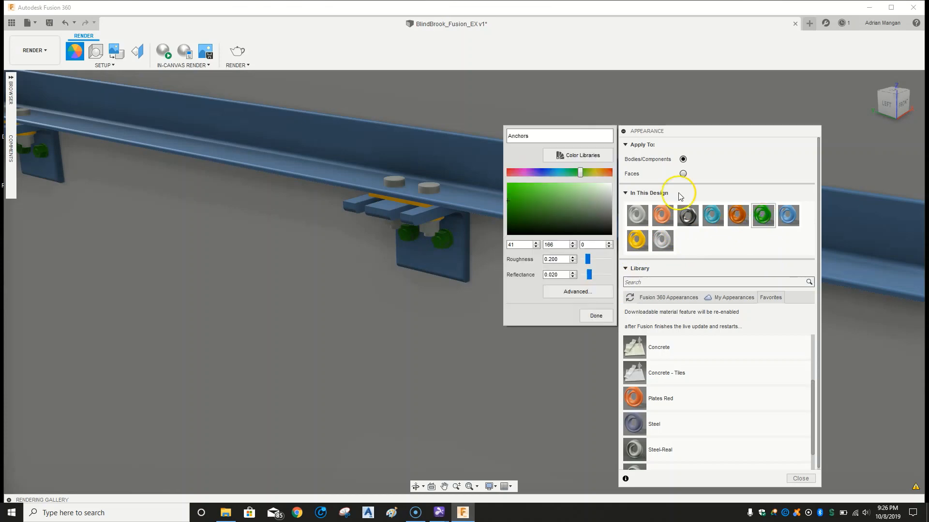
left_click(562, 174)
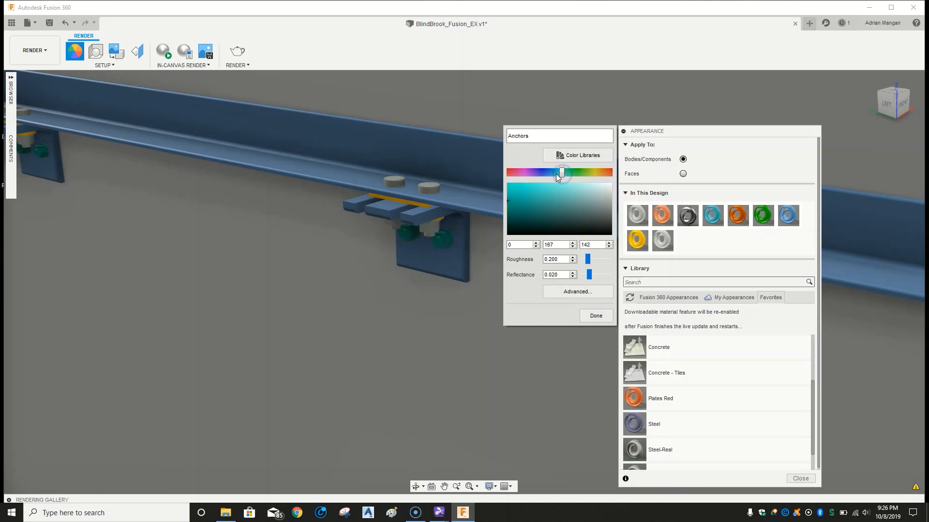
left_click_drag(547, 173, 530, 174)
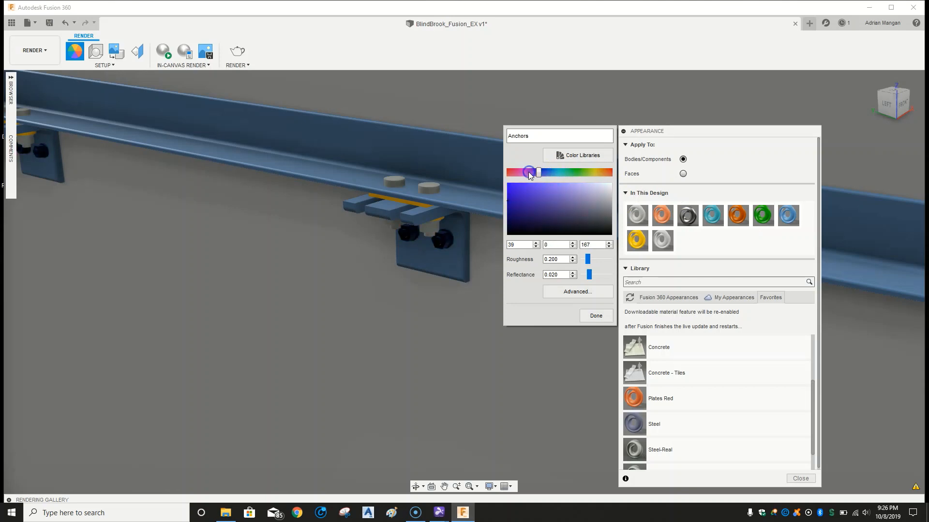
left_click(551, 174)
left_click(571, 193)
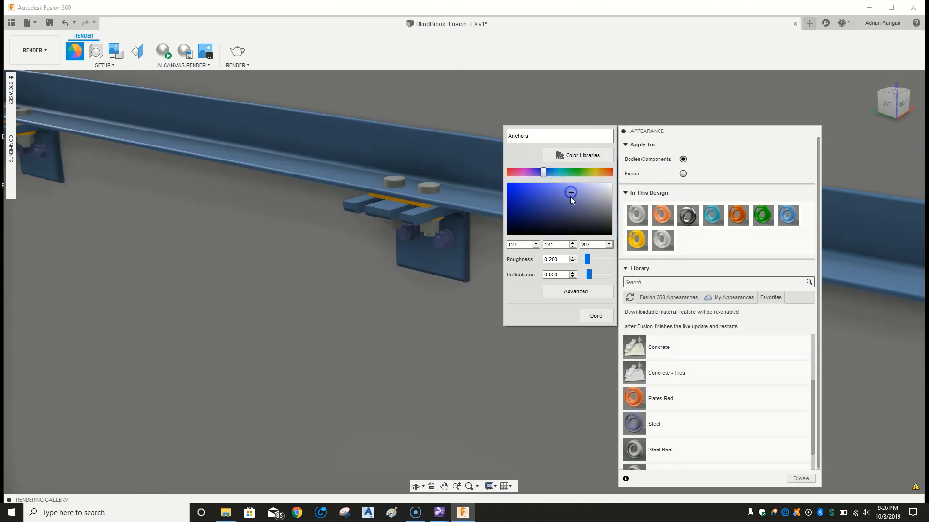
left_click_drag(563, 208, 551, 208)
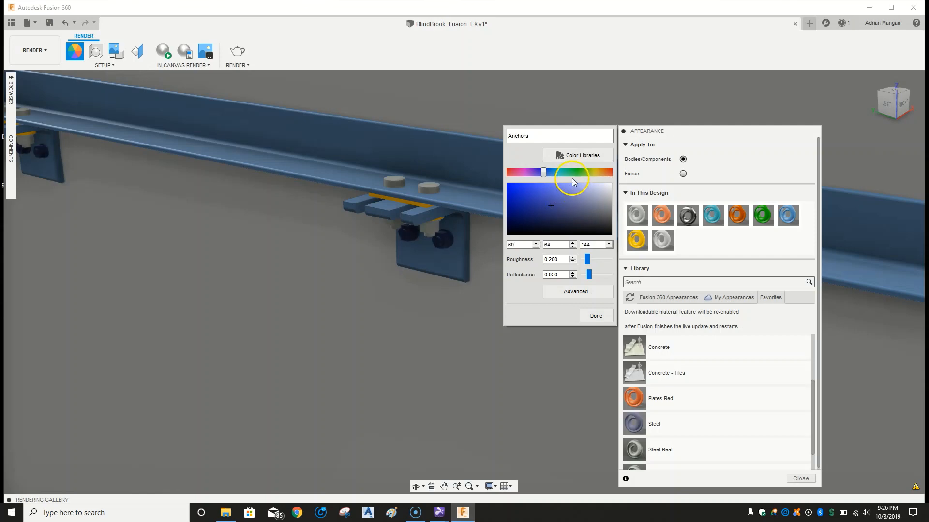
left_click(555, 190)
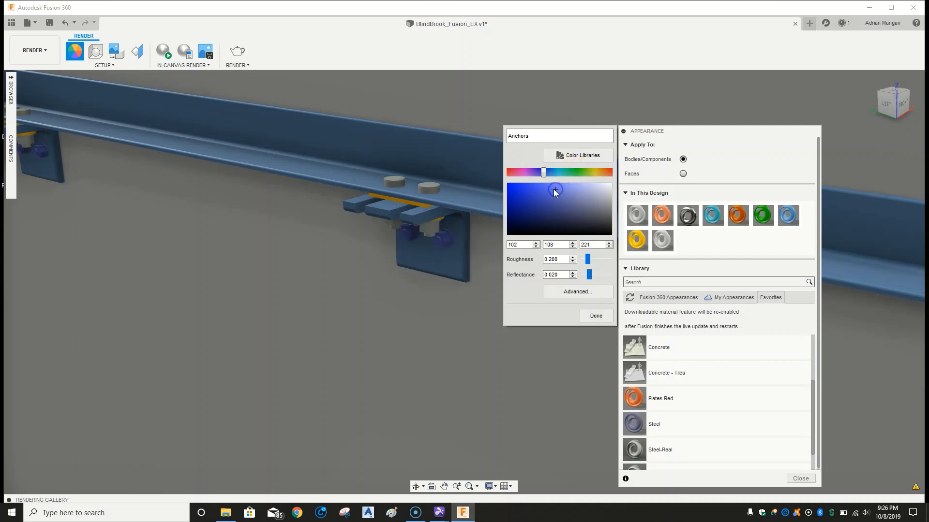
left_click(561, 202)
left_click(590, 175)
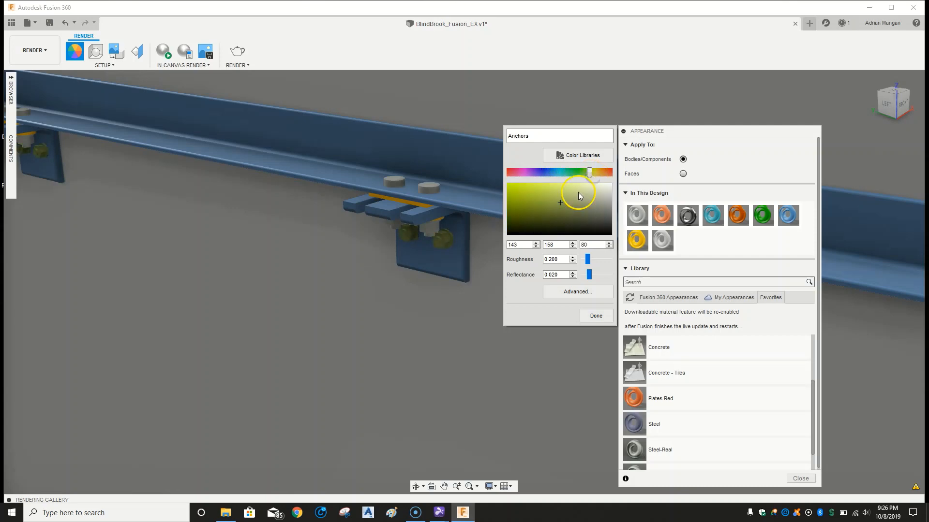
left_click(586, 197)
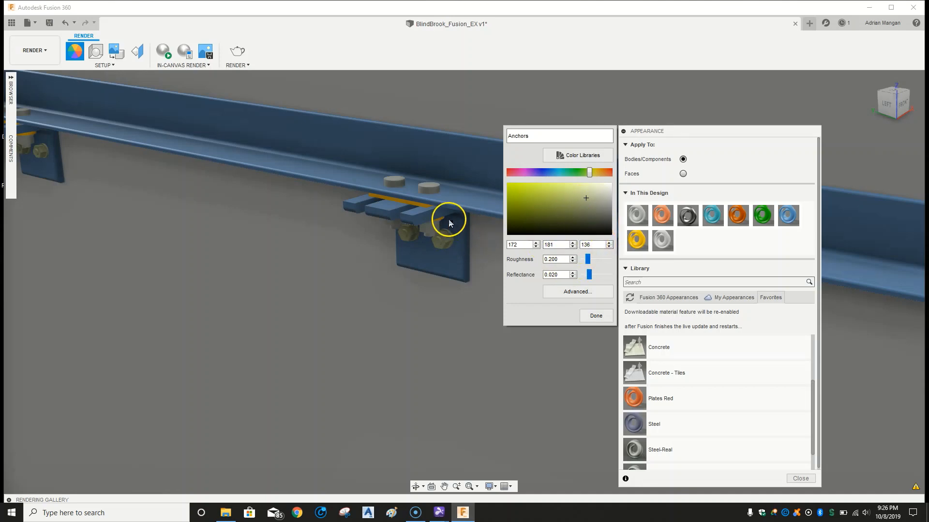
left_click(590, 317)
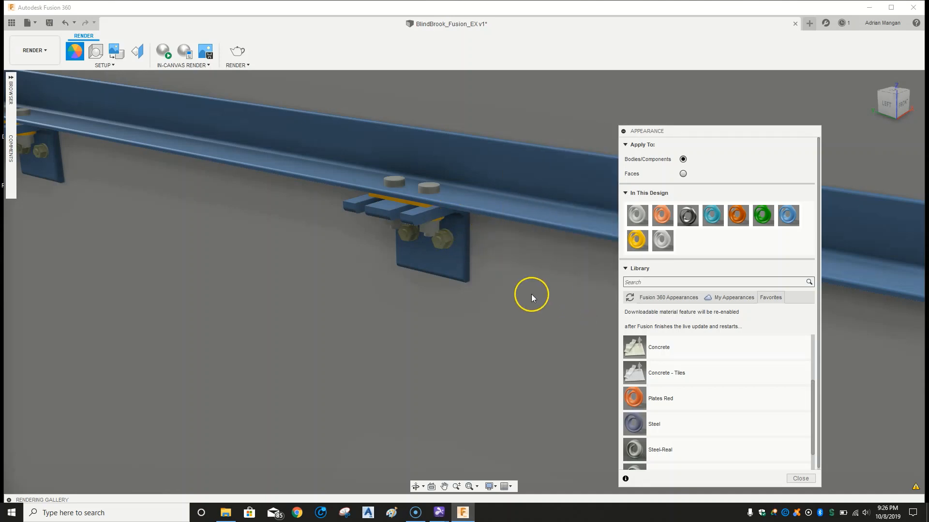
scroll(532, 294, "up", 5)
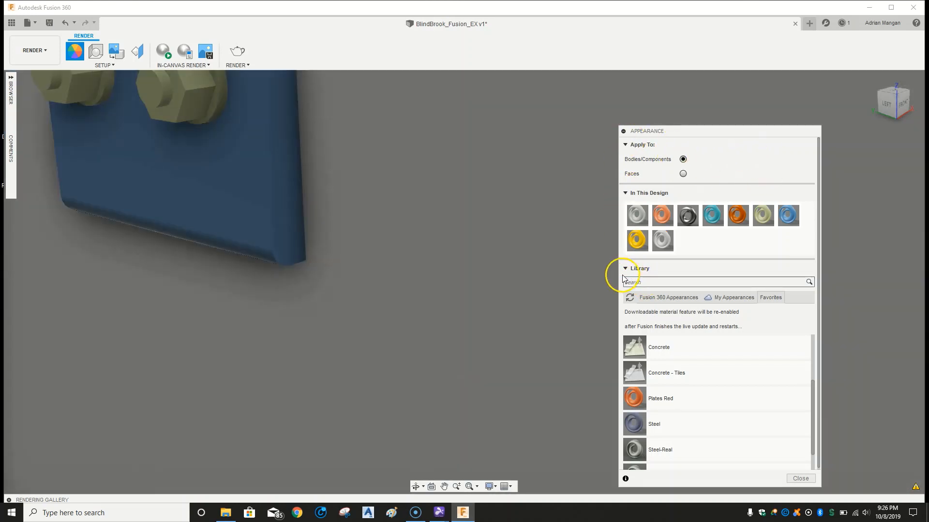
left_click(625, 268)
left_click(625, 269)
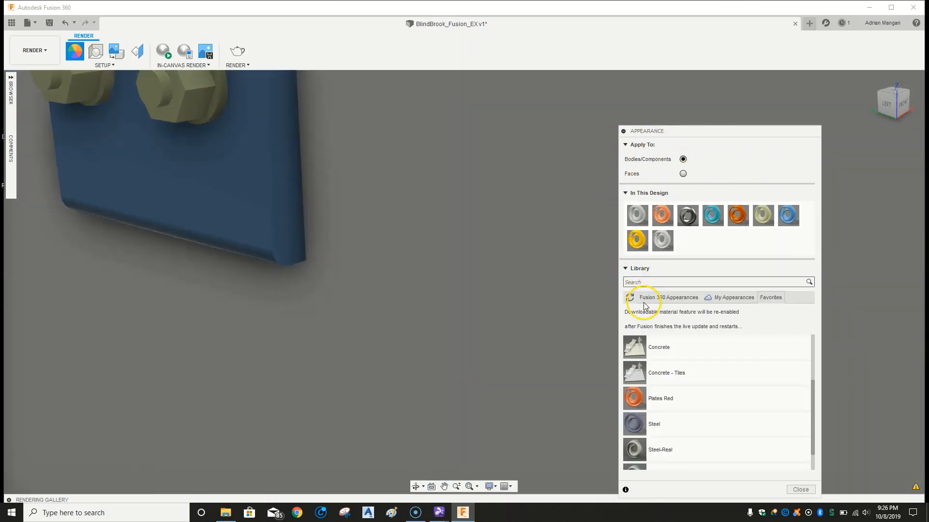
- Look through the Miscellaneous category of the Fusion 360 appearance library, including its Ground Plane materials
left_click(723, 298)
left_click(664, 299)
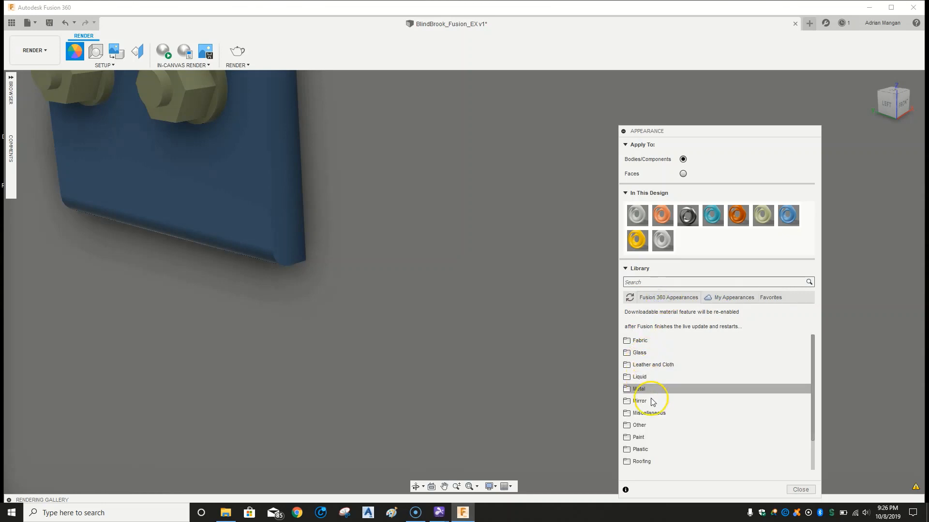
left_click(647, 414)
scroll(658, 411, "down", 3)
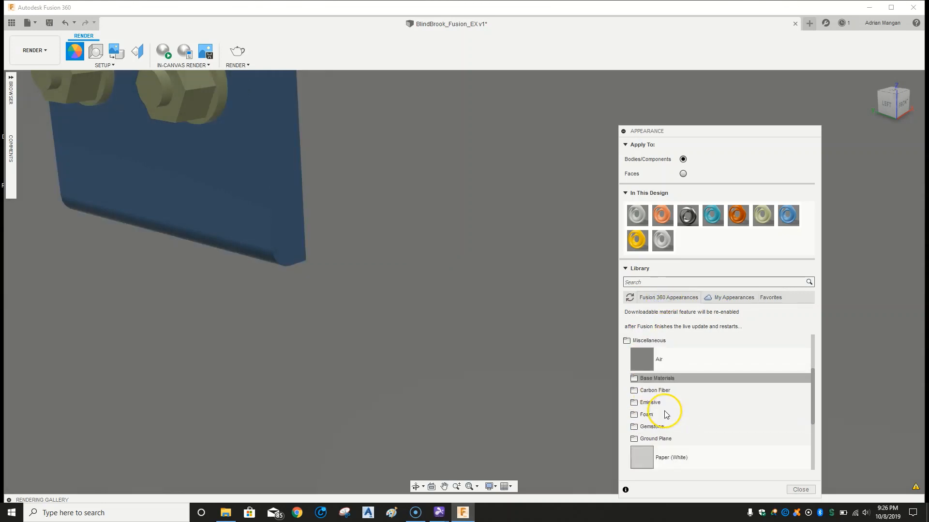
scroll(665, 411, "down", 2)
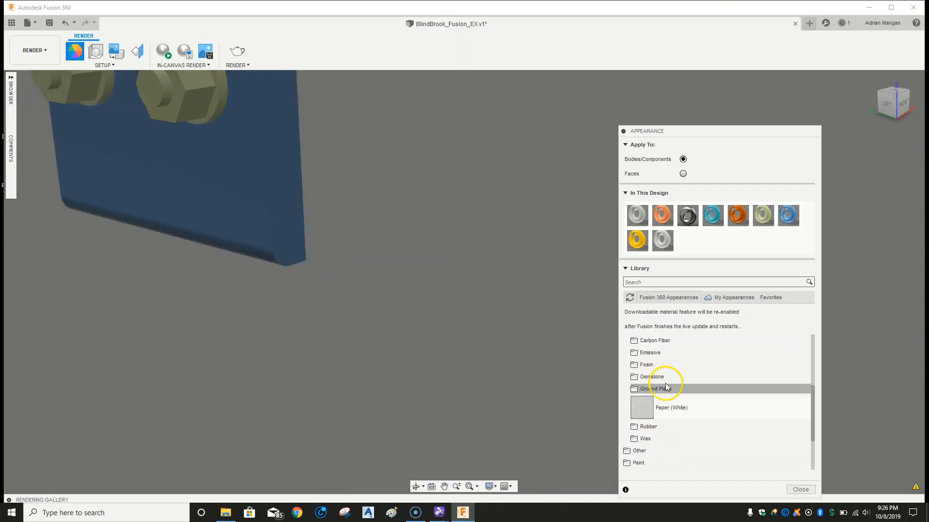
left_click(641, 392)
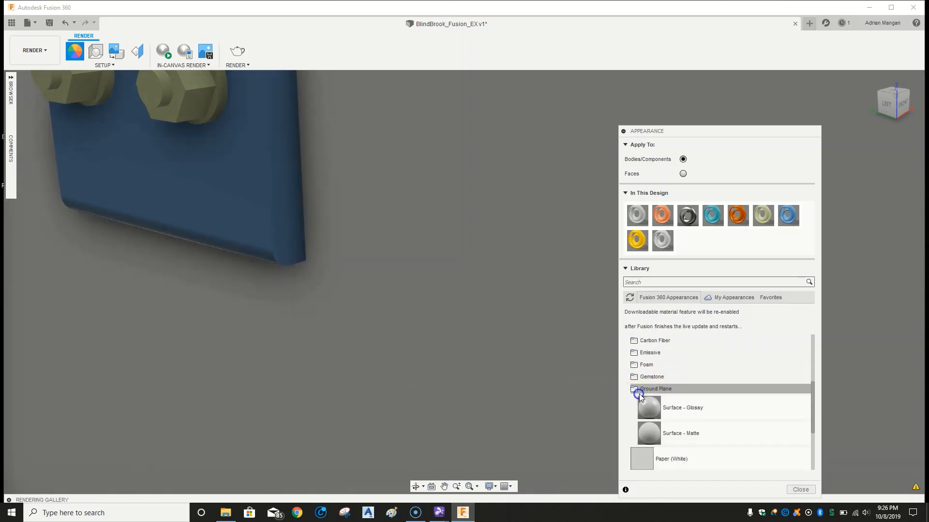
left_click(648, 391)
scroll(667, 396, "up", 4)
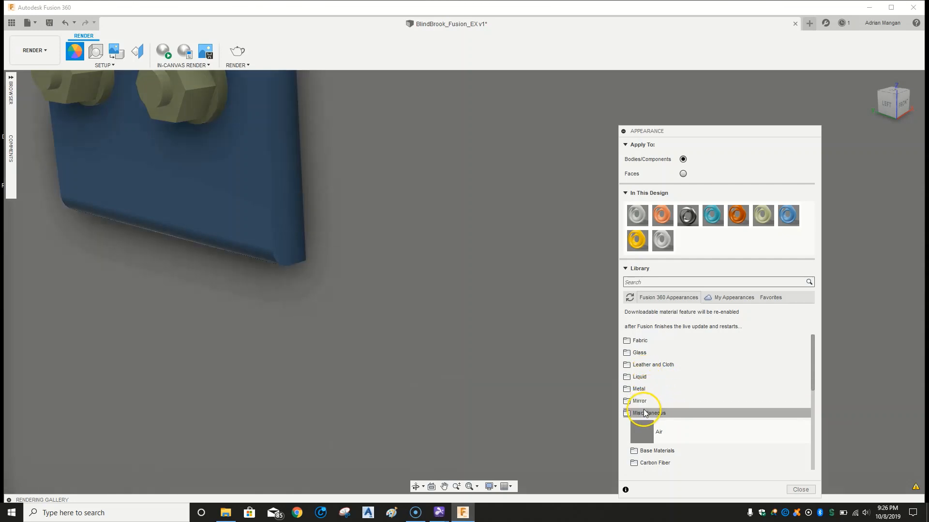
left_click(648, 412)
- Apply the Concrete appearance from the library's Other > Environment category to the long wall carrying the bracketed steel ledger
scroll(651, 410, "down", 1)
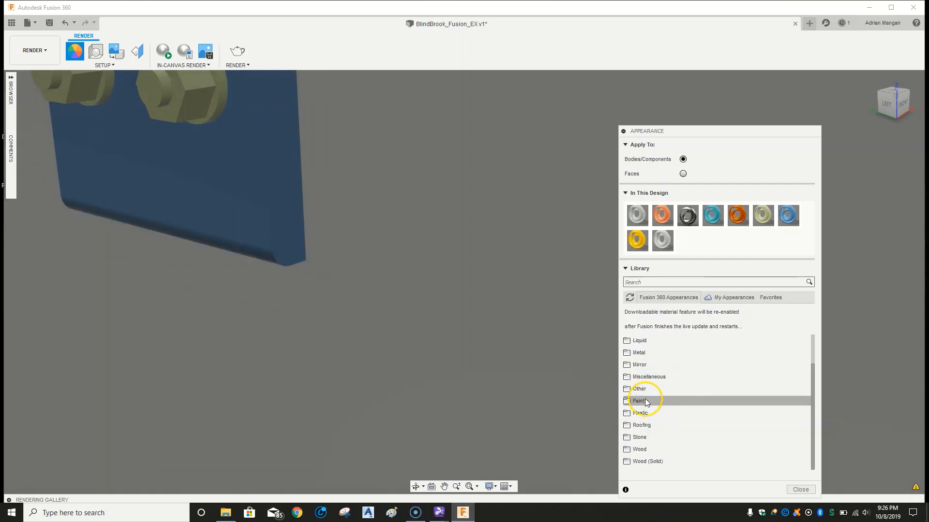
left_click(648, 391)
scroll(663, 406, "down", 2)
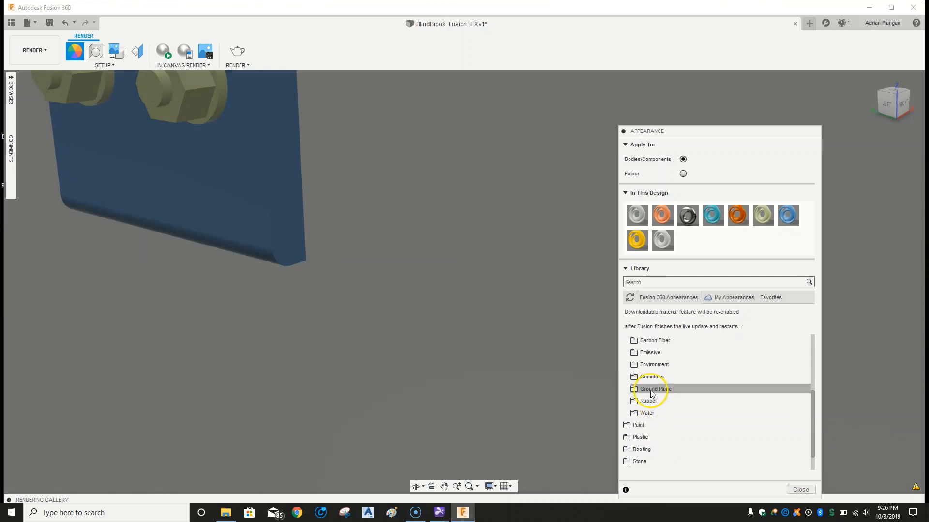
left_click(653, 364)
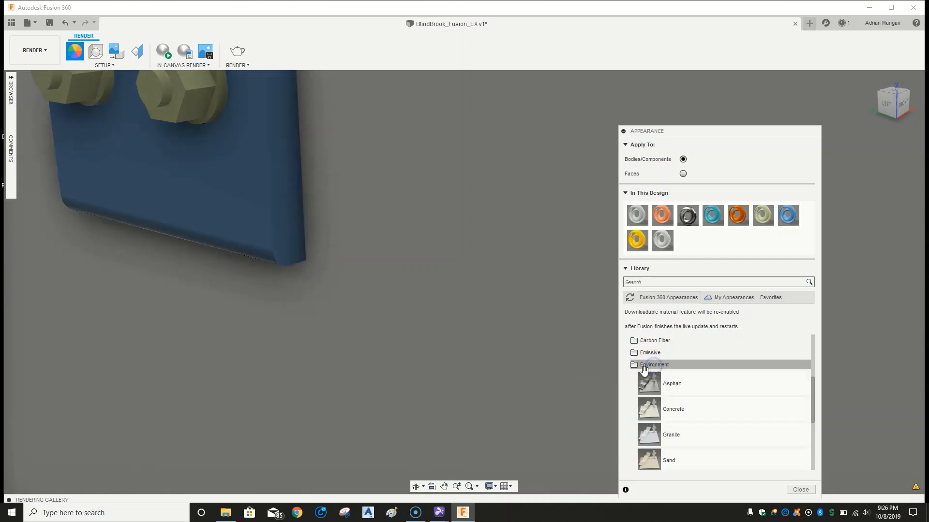
left_click(673, 410)
left_click_drag(614, 404, 516, 381)
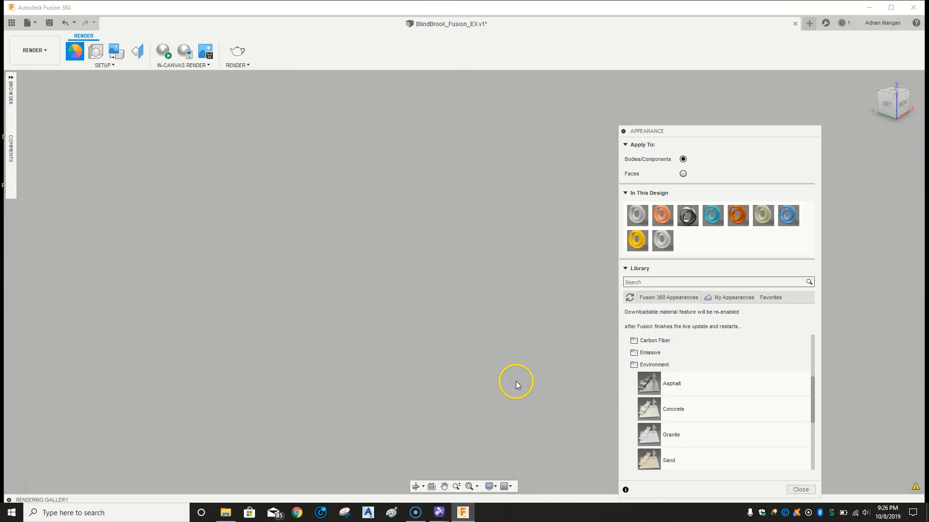
left_click_drag(592, 396, 532, 244)
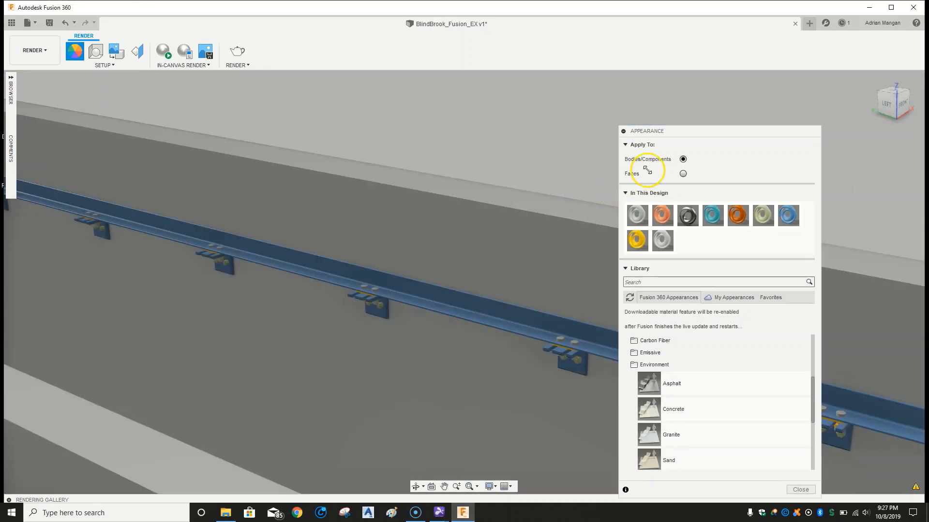
left_click(631, 164)
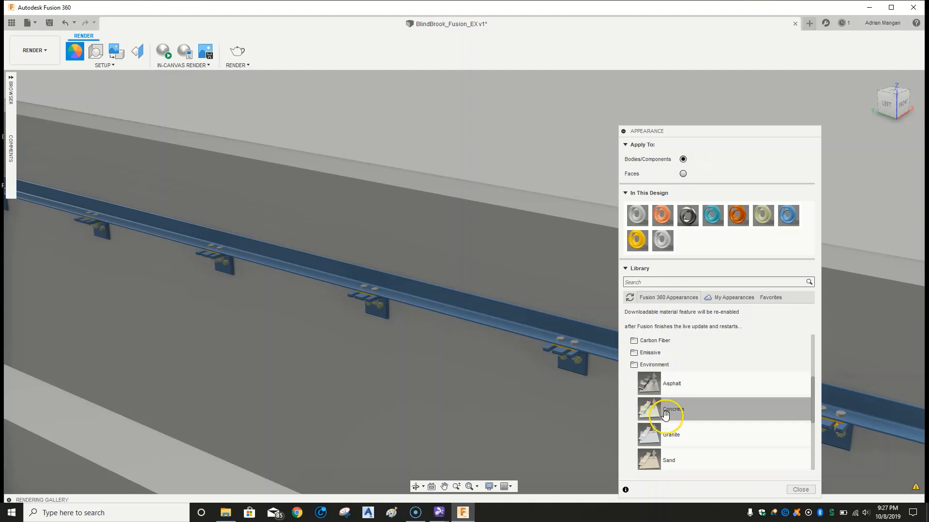
left_click_drag(665, 413, 585, 395)
left_click_drag(507, 396, 507, 397)
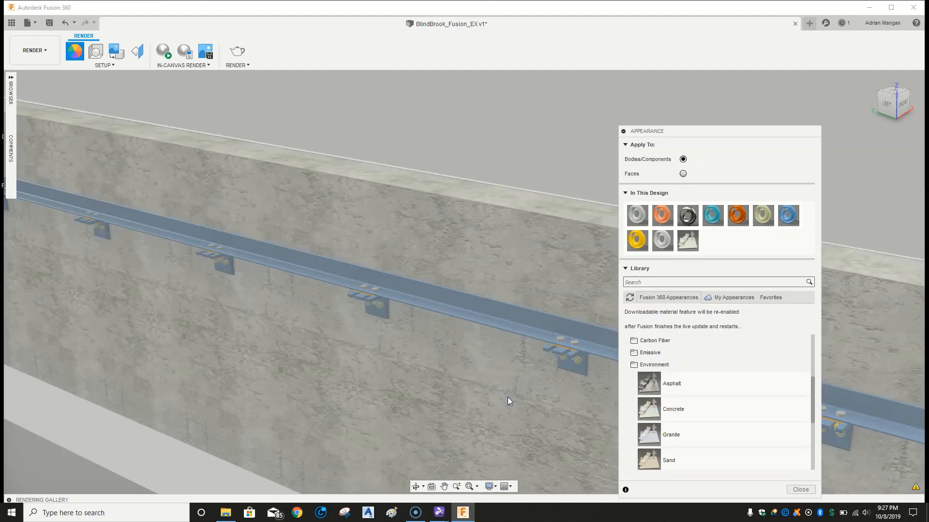
- Apply the design's Concrete appearance to the wall directly behind the lower roof framing
scroll(425, 326, "down", 2)
scroll(525, 214, "down", 2)
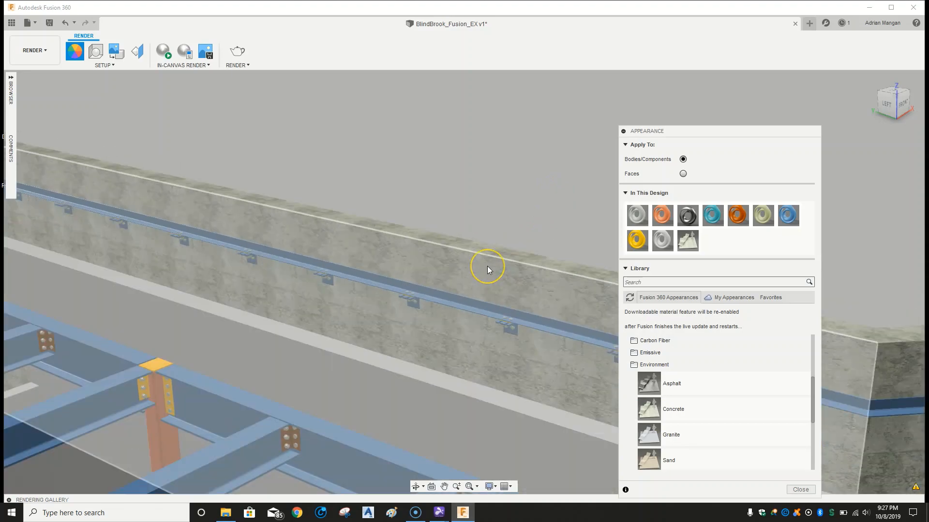
middle_click_drag(487, 266, 526, 190, "shift")
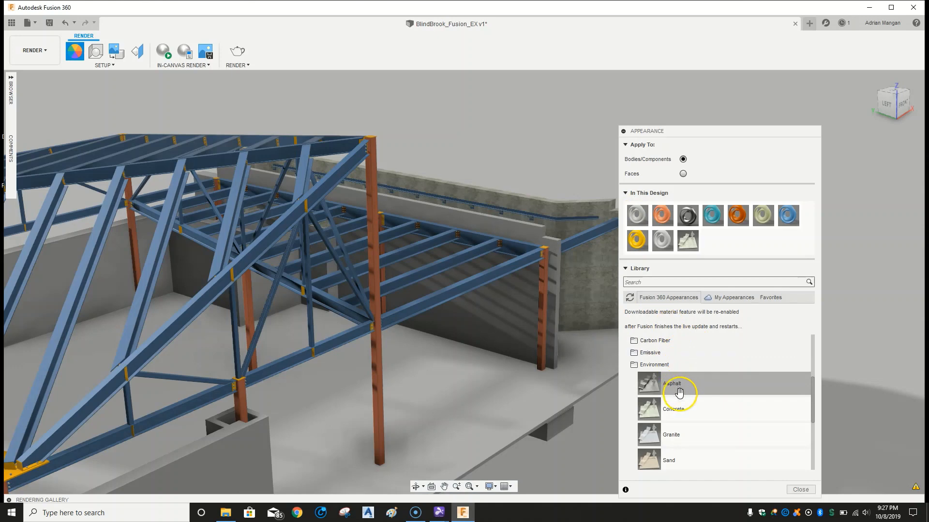
left_click_drag(691, 241, 514, 291)
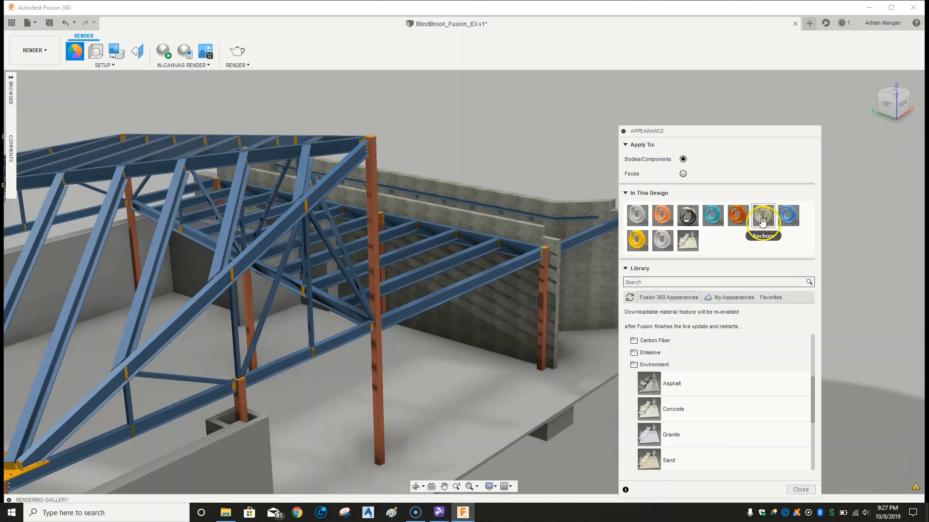
- Select all objects using the light gray appearance and apply the design's Concrete appearance to these remaining walls, slab and footings
right_click(662, 243)
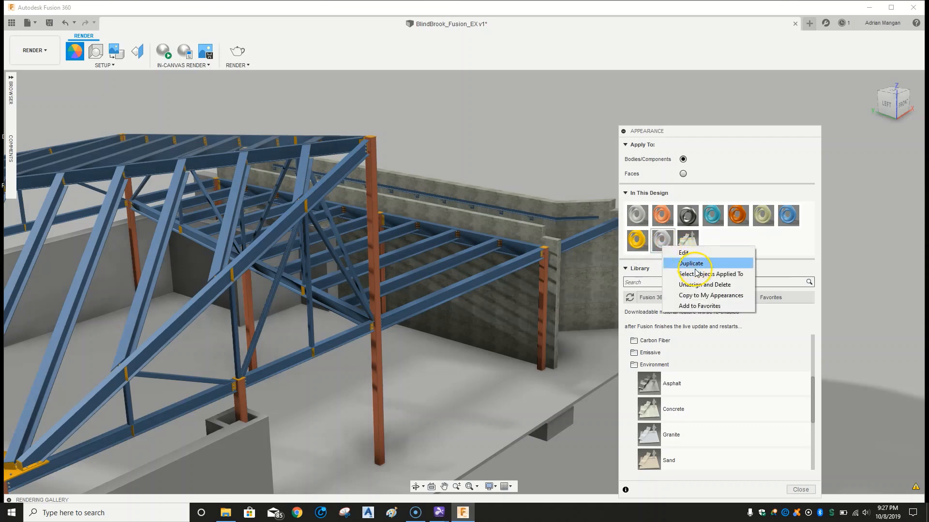
left_click(691, 274)
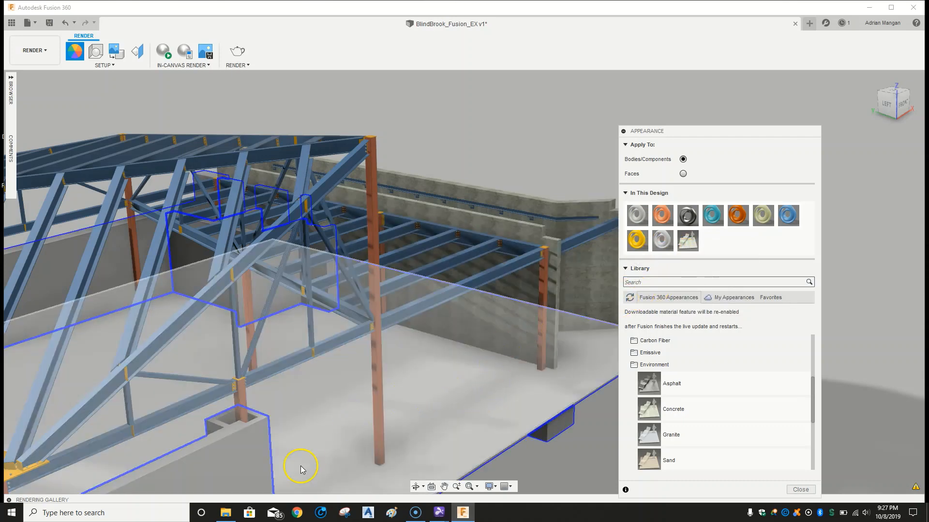
left_click_drag(687, 244, 468, 398)
left_click(470, 406)
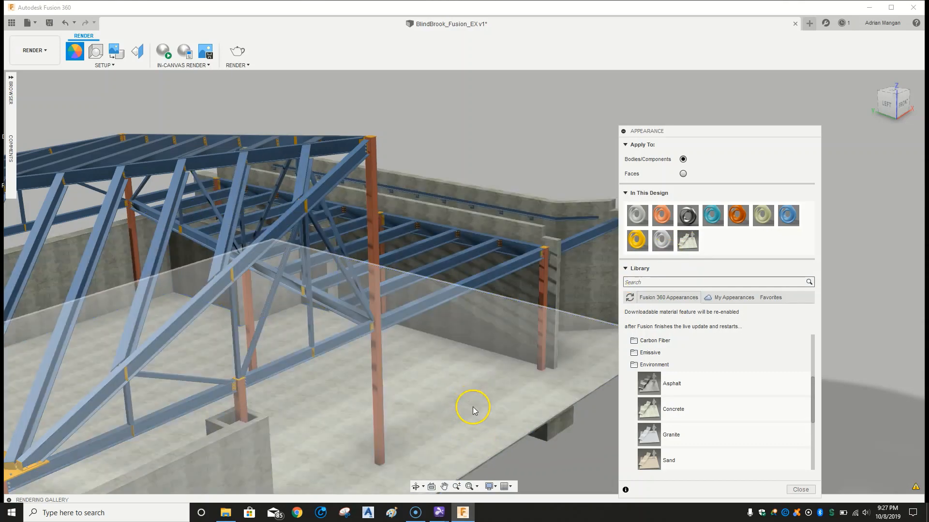
scroll(473, 407, "down", 3)
middle_click_drag(464, 429, 456, 295)
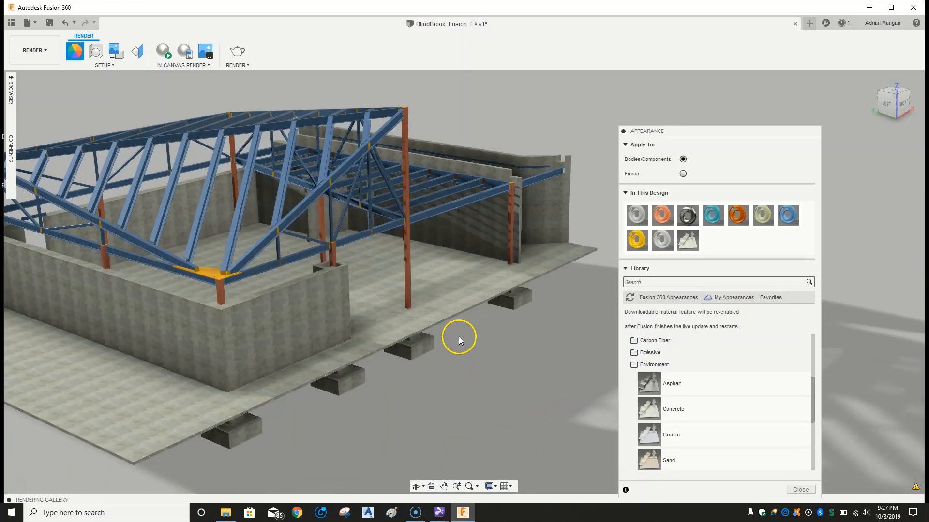
- Apply the library's Asphalt appearance to each of the eleven footing pads beneath the slab
mouse_move(459, 336)
middle_mouse_down("shift")
mouse_move(445, 331)
mouse_move(443, 294)
mouse_move(440, 352)
mouse_move(457, 334)
mouse_move(453, 300)
mouse_move(470, 332)
middle_mouse_up("shift")
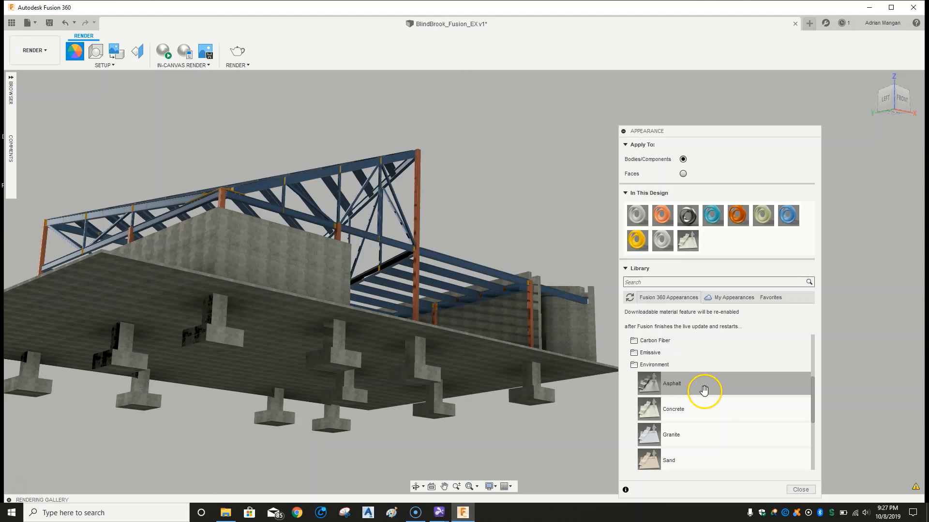
left_click_drag(703, 390, 550, 397)
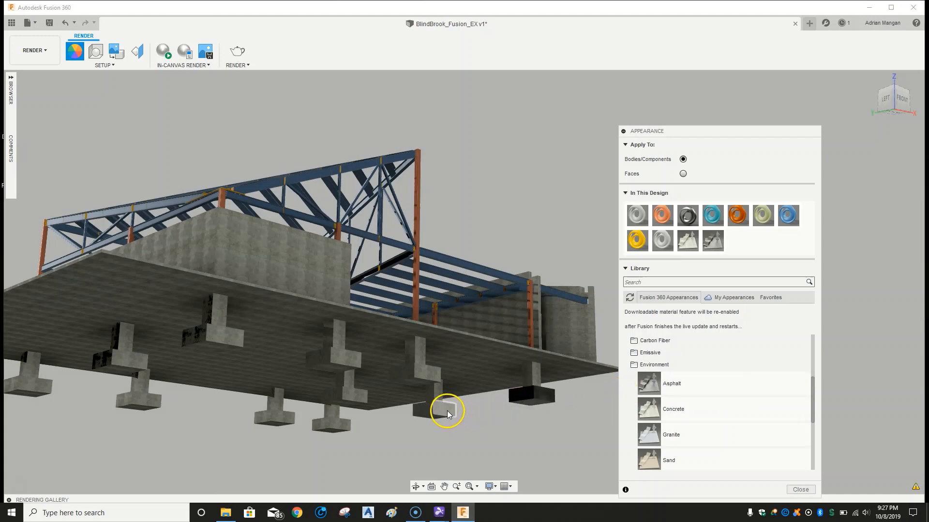
left_click_drag(648, 385, 441, 411)
left_click_drag(486, 392, 425, 378)
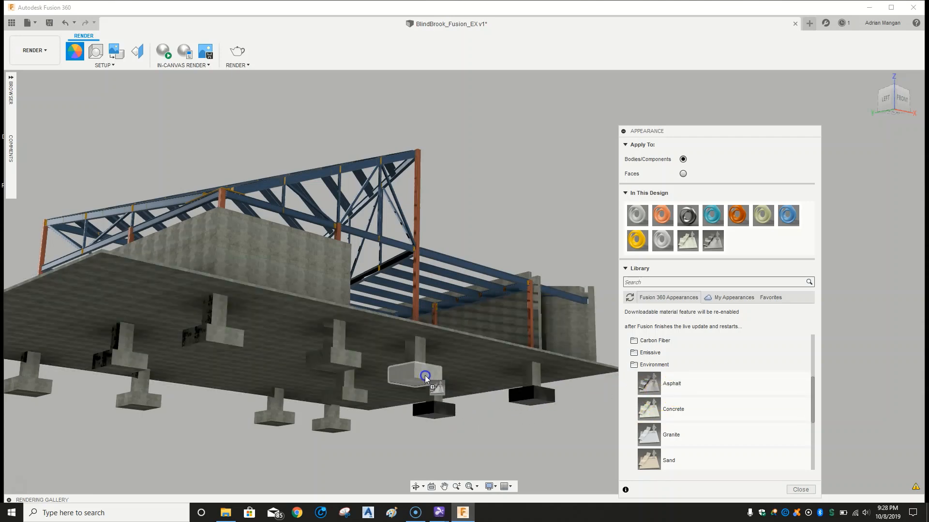
left_click_drag(623, 396, 332, 424)
left_click_drag(659, 387, 350, 401)
left_click_drag(658, 387, 342, 359)
left_click_drag(640, 389, 214, 334)
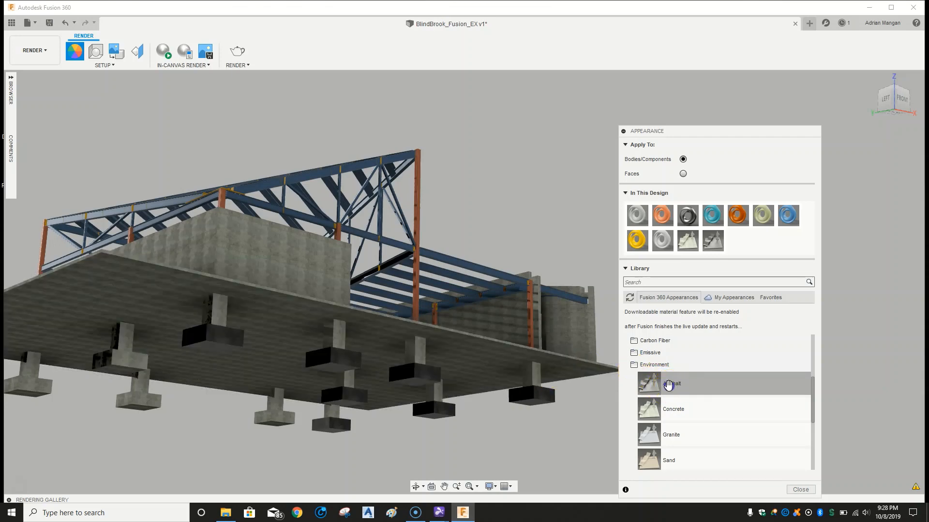
left_click_drag(668, 386, 274, 419)
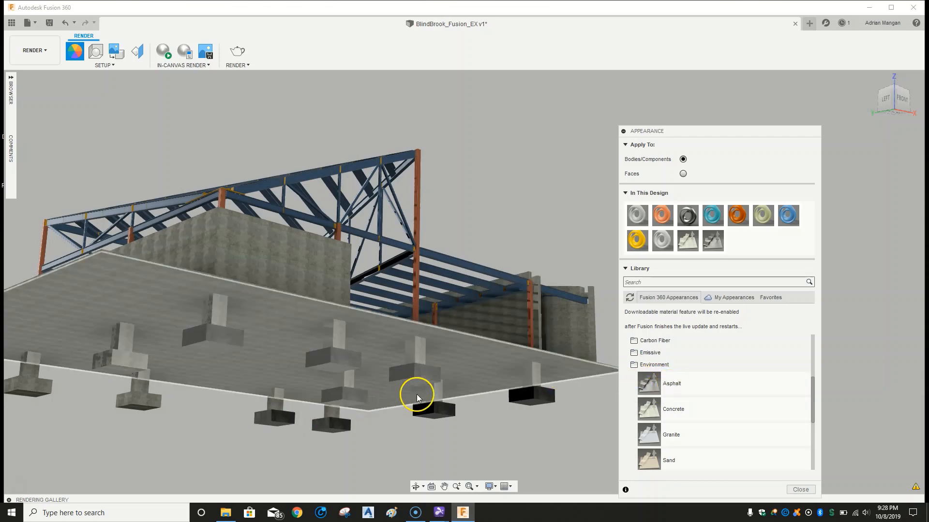
left_click_drag(645, 382, 149, 400)
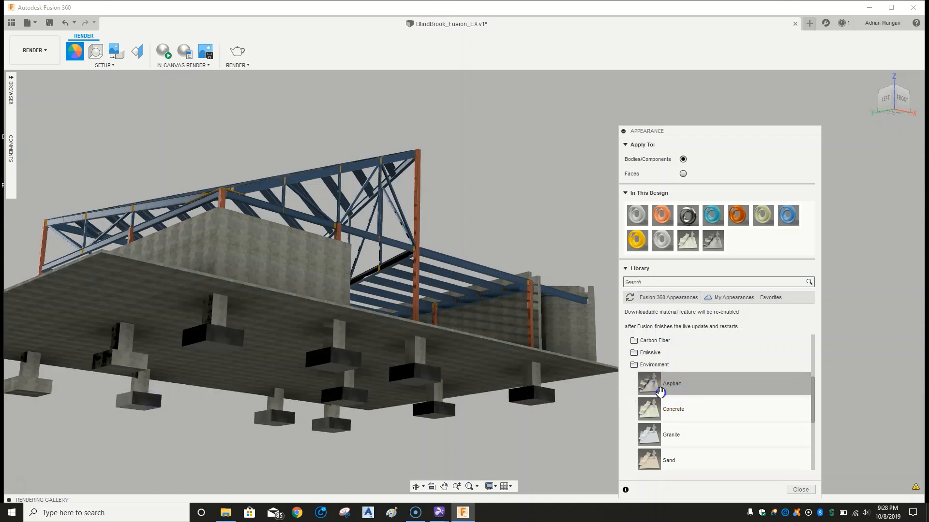
left_click_drag(660, 391, 120, 364)
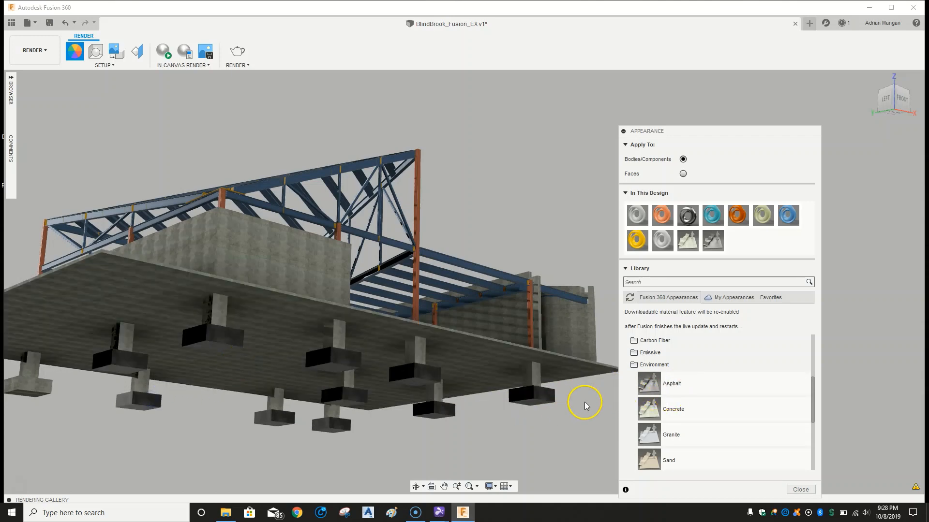
left_click_drag(651, 385, 43, 387)
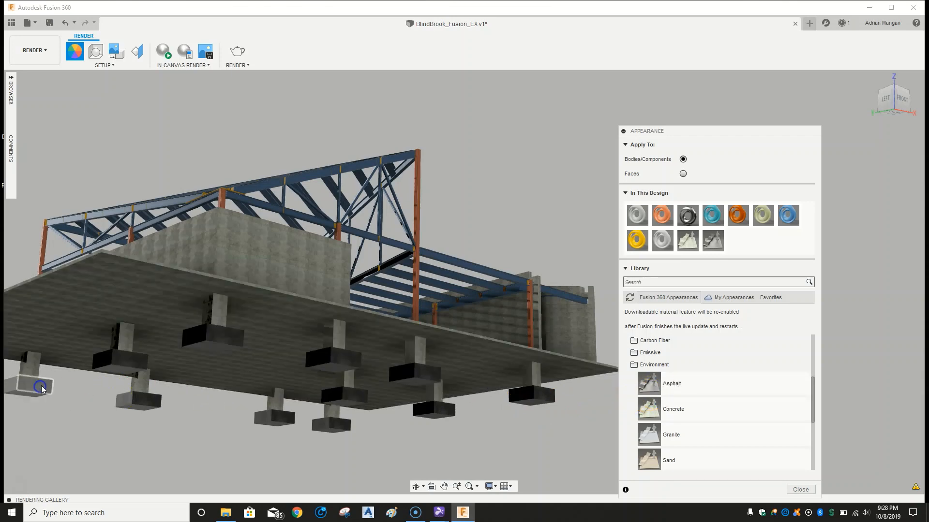
- Rename the design's Asphalt appearance to "Pads" and check its advanced material settings
middle_click_drag(207, 368, 290, 363)
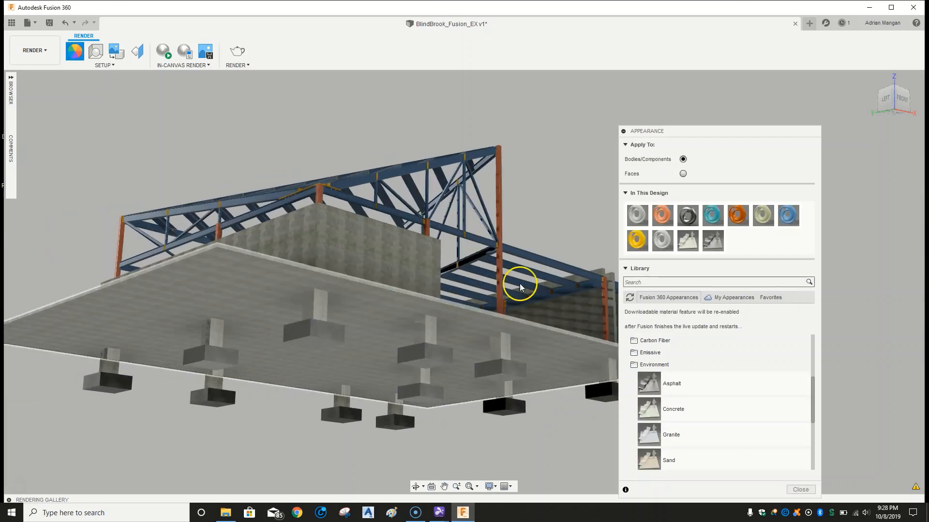
double_click(715, 242)
left_click_drag(539, 138, 444, 139)
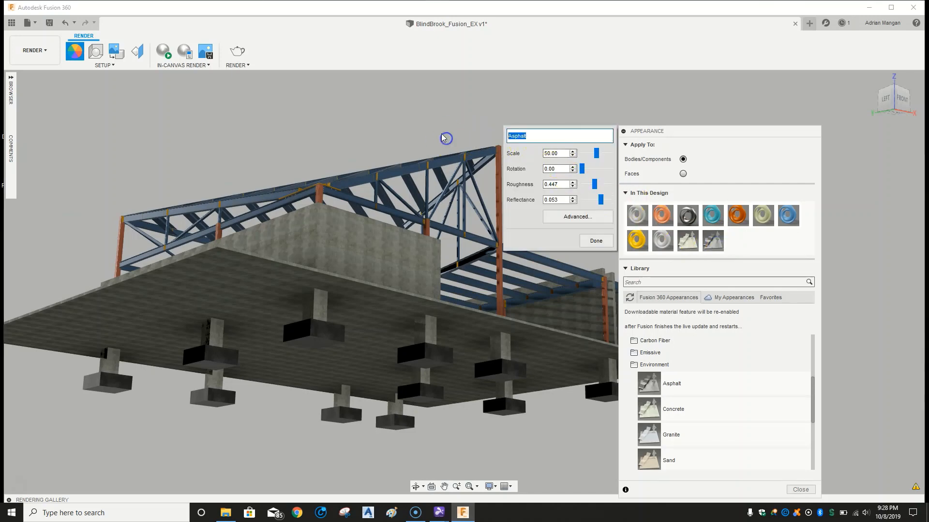
type("Pads")
left_click(471, 99)
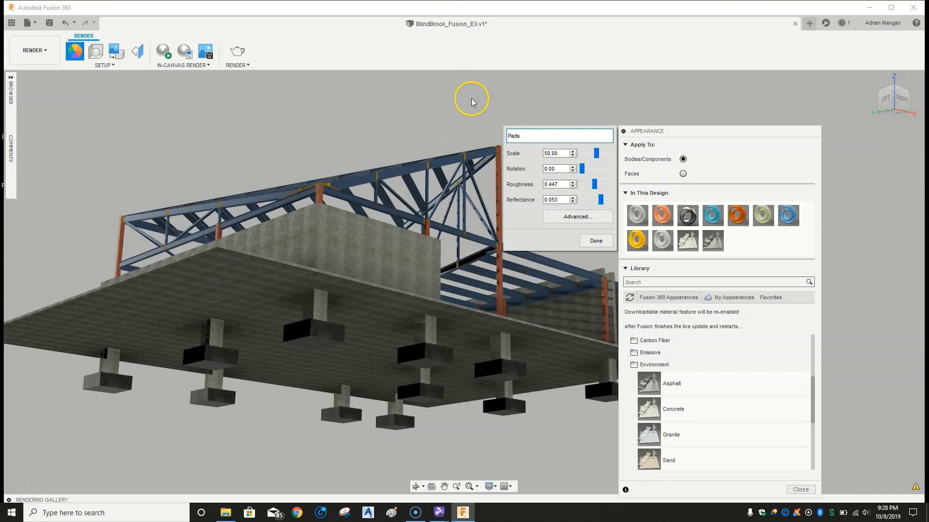
left_click(585, 214)
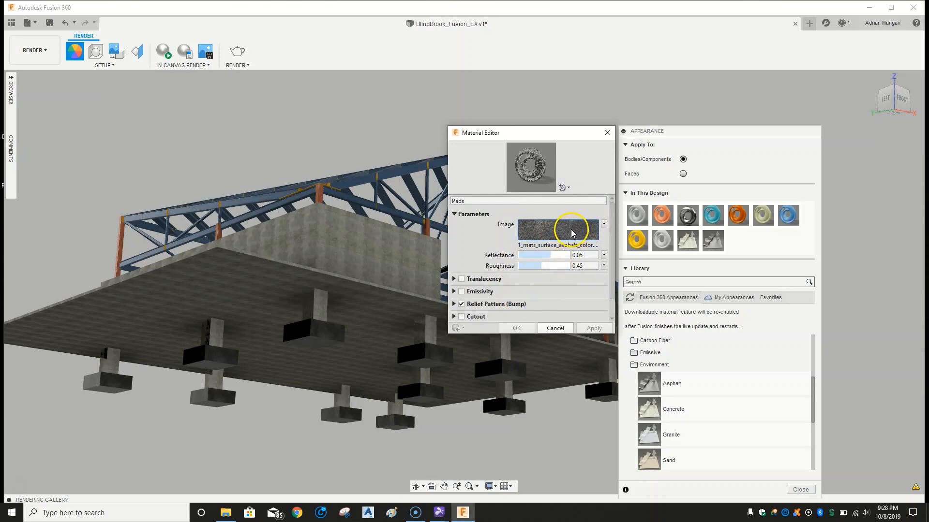
left_click(606, 132)
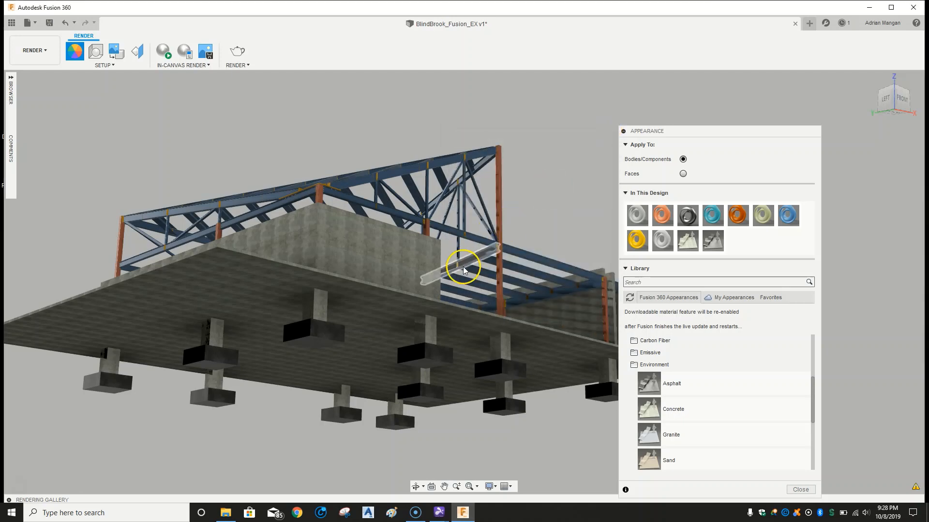
- Apply the library's Glass - Light Color appearance to the floor slab
middle_click_drag(465, 263, 435, 374, "shift")
scroll(393, 370, "up", 5)
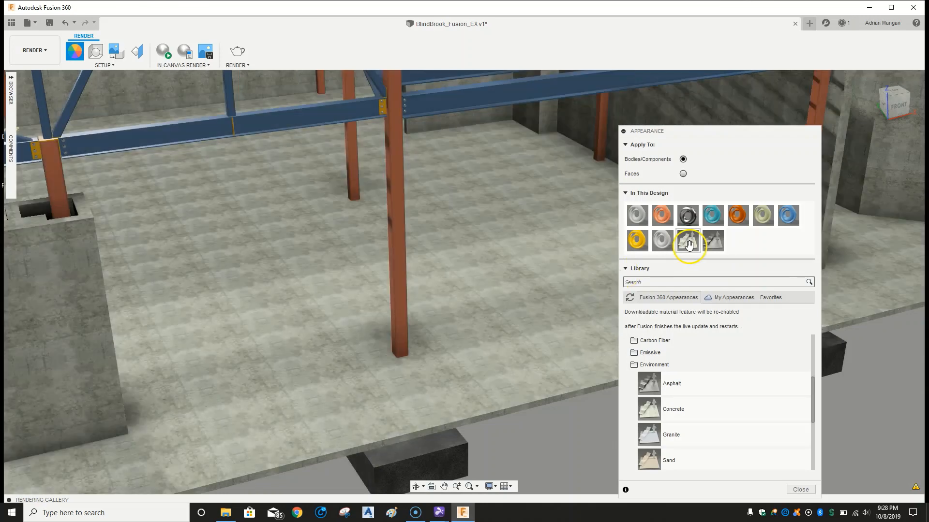
left_click(734, 298)
left_click(669, 298)
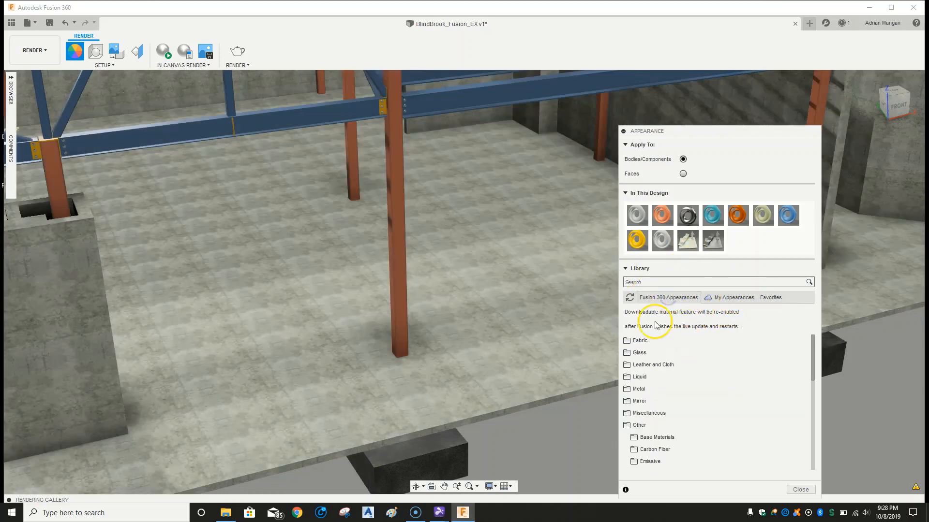
left_click(629, 354)
left_click(643, 367)
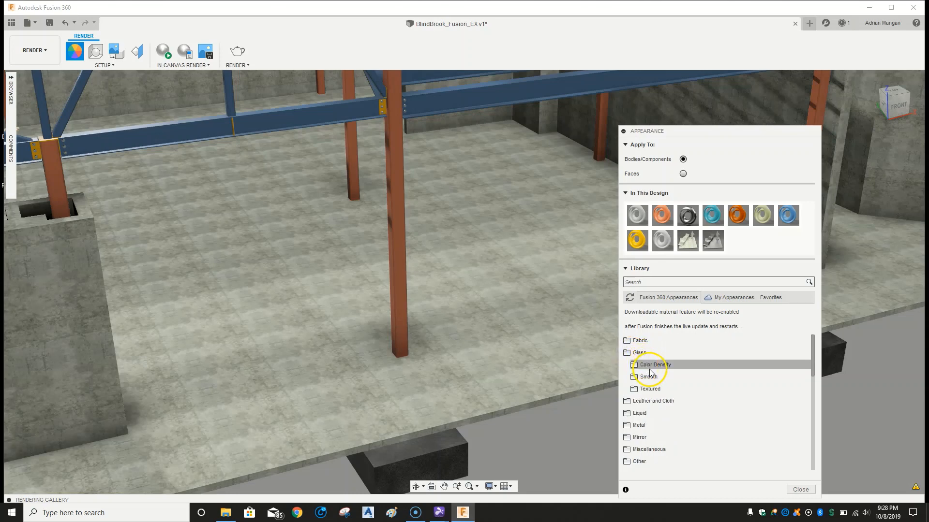
left_click(694, 433)
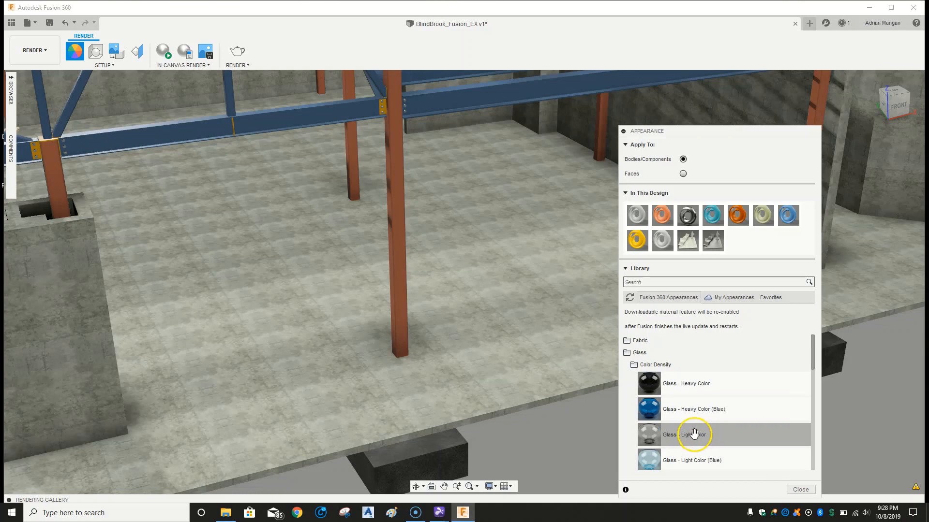
left_click_drag(694, 438, 564, 363)
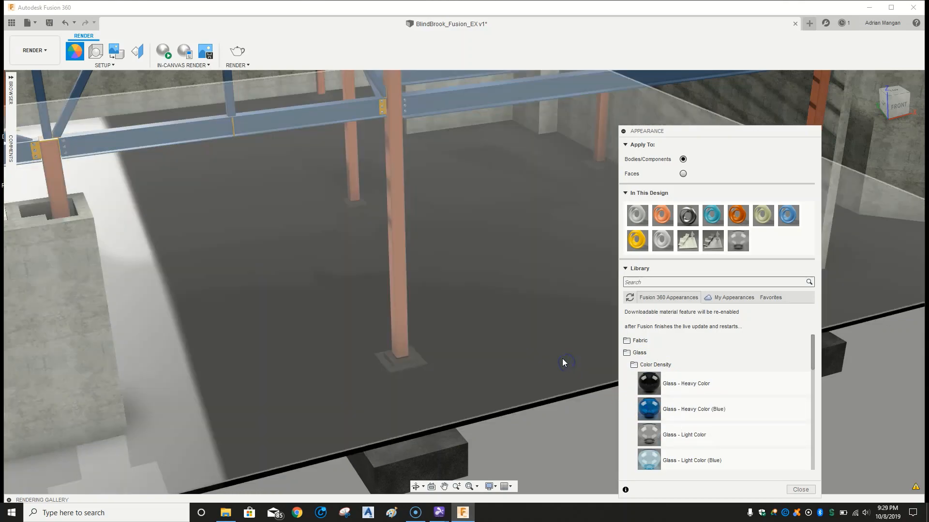
- Close the appearance settings and examine the column's base plate, anchors and footing through the transparent slab
left_click(405, 352)
scroll(396, 358, "down", 3)
scroll(395, 359, "up", 8)
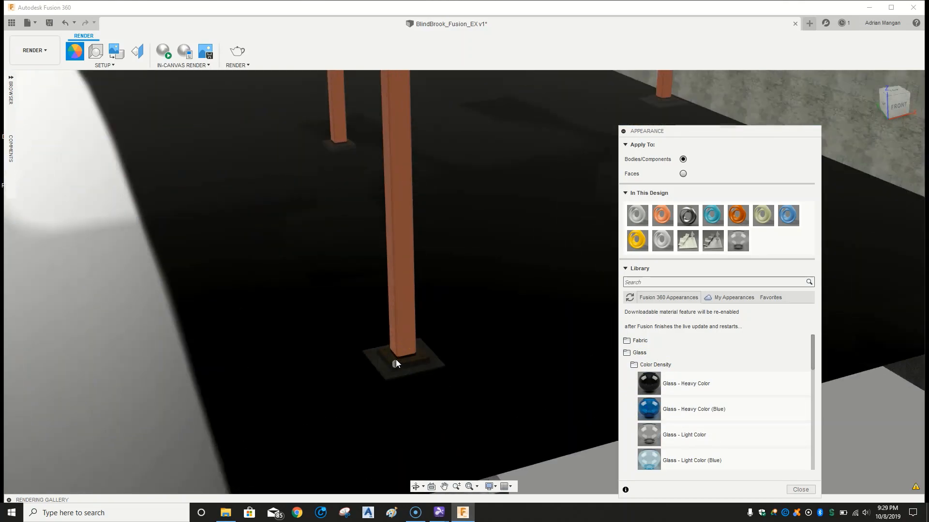
scroll(417, 364, "down", 5)
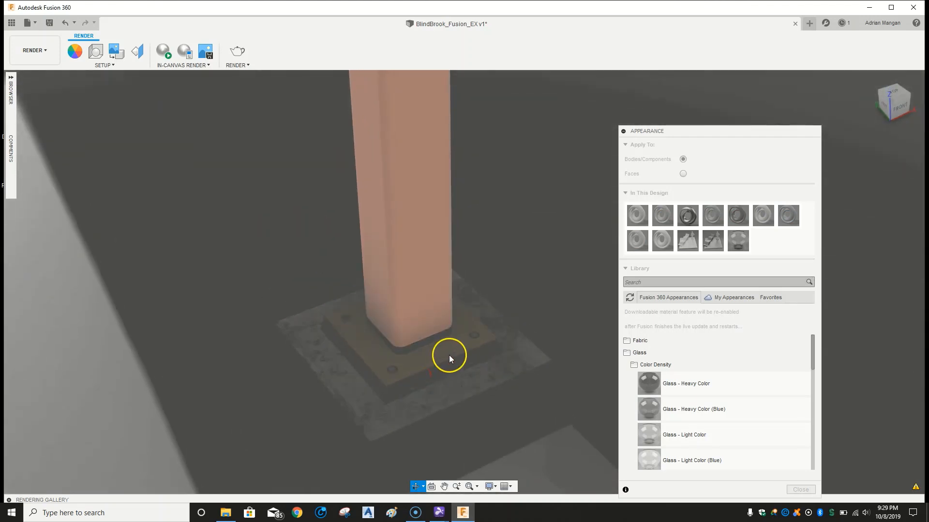
scroll(460, 348, "up", 6)
scroll(463, 352, "down", 5)
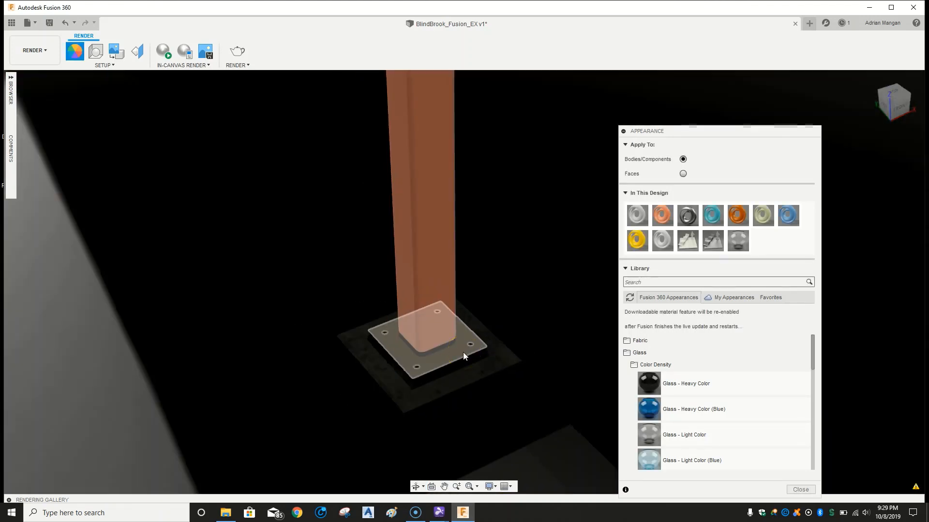
key("Escape")
scroll(540, 323, "down", 5)
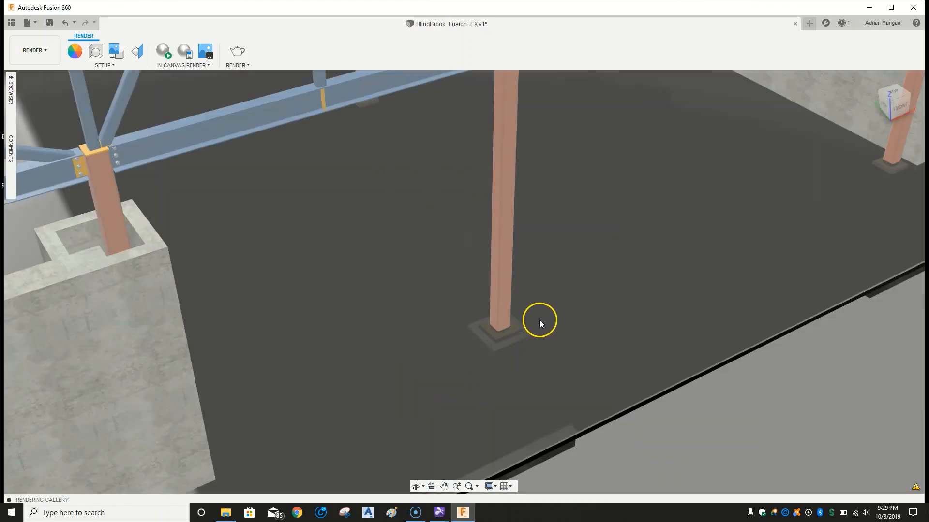
middle_click_drag(540, 323, 483, 266, "shift")
scroll(501, 315, "down", 2)
scroll(501, 326, "up", 6)
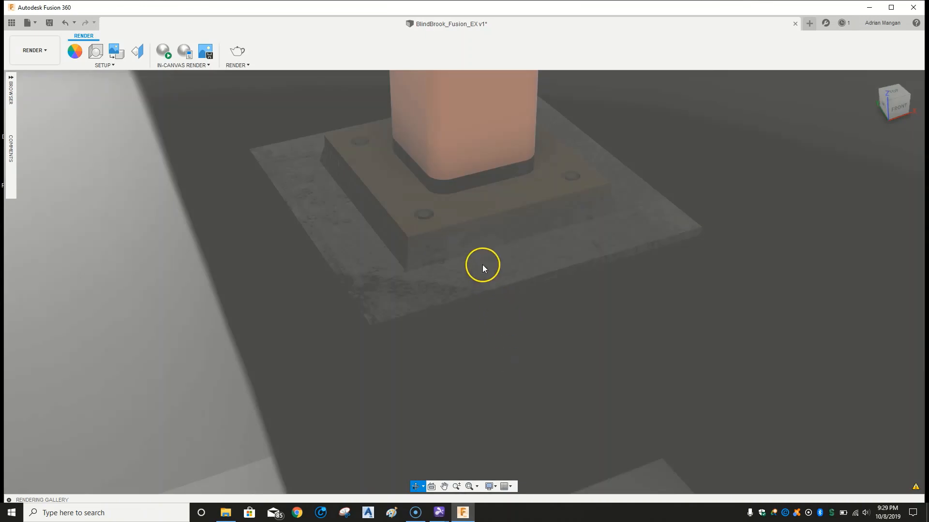
scroll(446, 225, "down", 2)
scroll(446, 225, "up", 8)
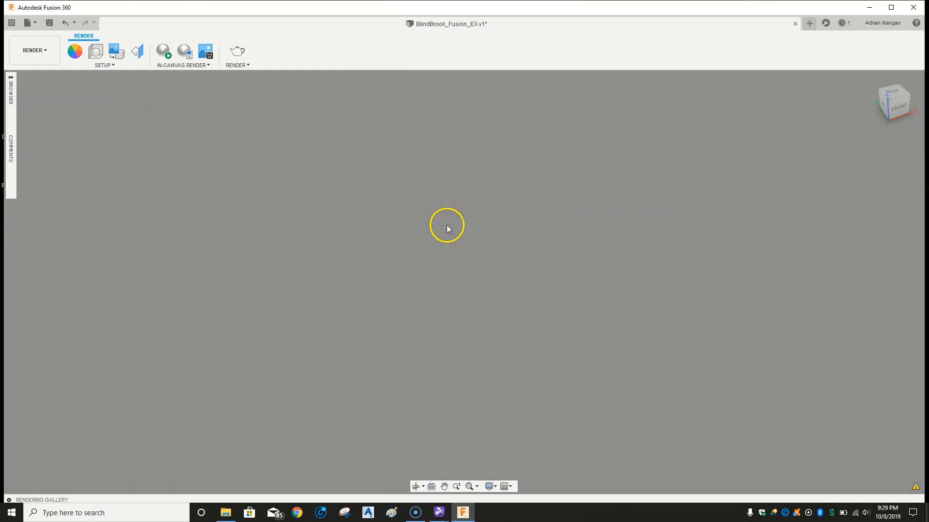
scroll(438, 238, "down", 5)
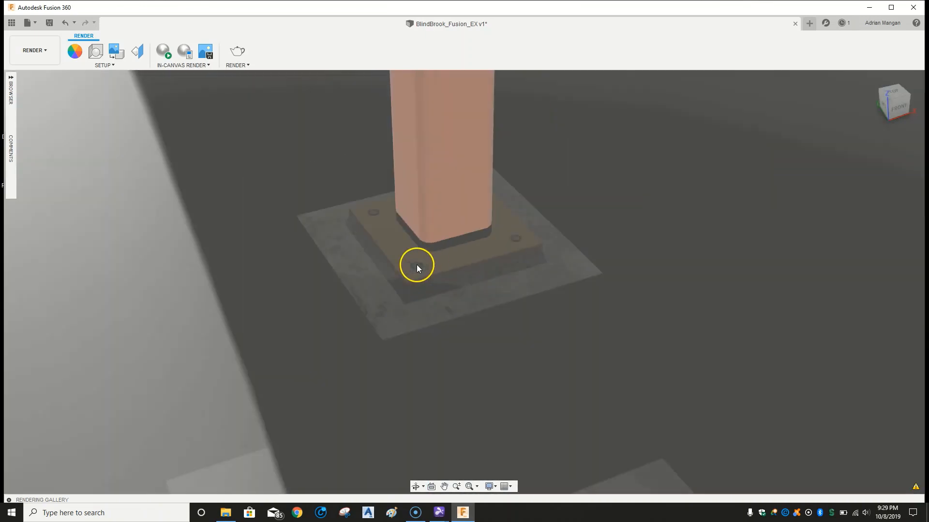
scroll(416, 265, "up", 8)
scroll(416, 265, "down", 10)
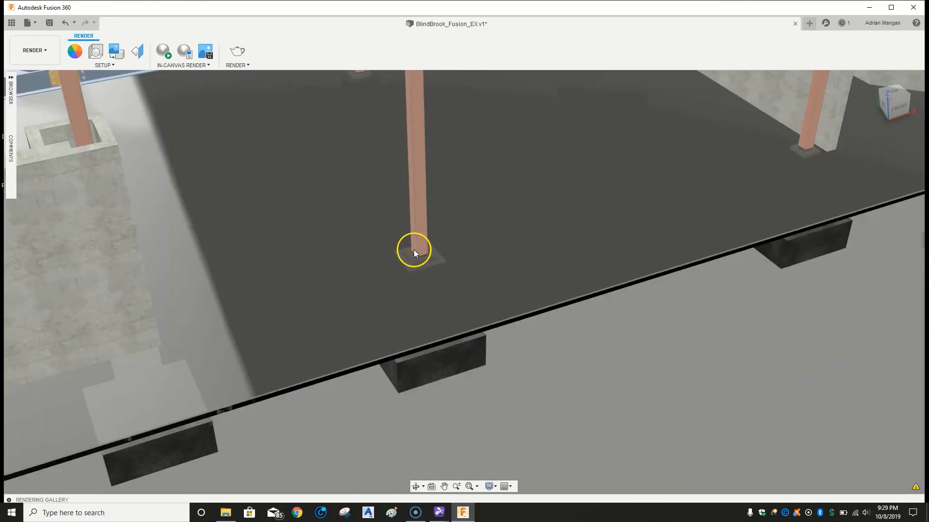
- Apply the library's Glass - Light Color (Blue) appearance to the floor slab and close the appearance settings
scroll(391, 144, "down", 6)
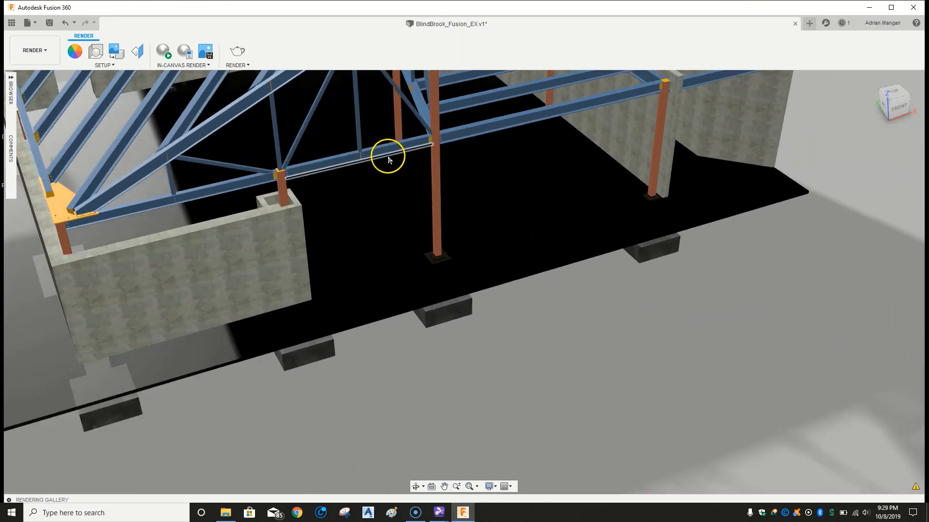
scroll(323, 197, "up", 2)
scroll(324, 198, "up", 2)
middle_click_drag(350, 197, 465, 274)
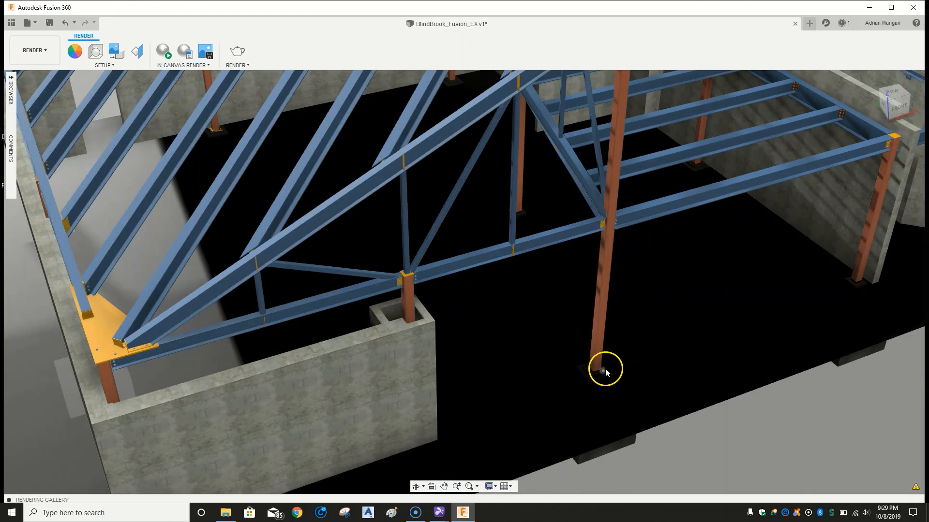
middle_click_drag(547, 371, 622, 353)
scroll(586, 345, "down", 3)
scroll(608, 364, "down", 4)
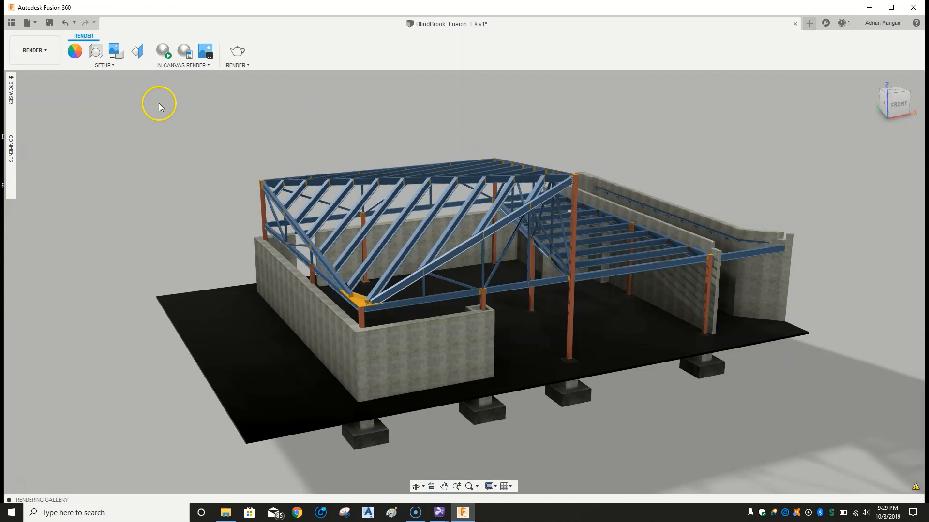
left_click(88, 53)
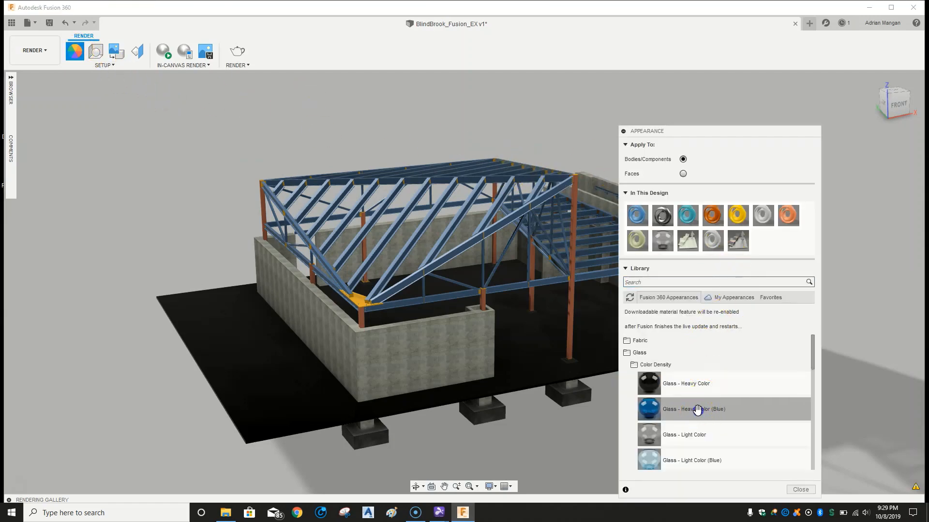
left_click(714, 458)
left_click_drag(714, 461, 544, 381)
middle_click_drag(546, 353, 429, 338)
key("Escape")
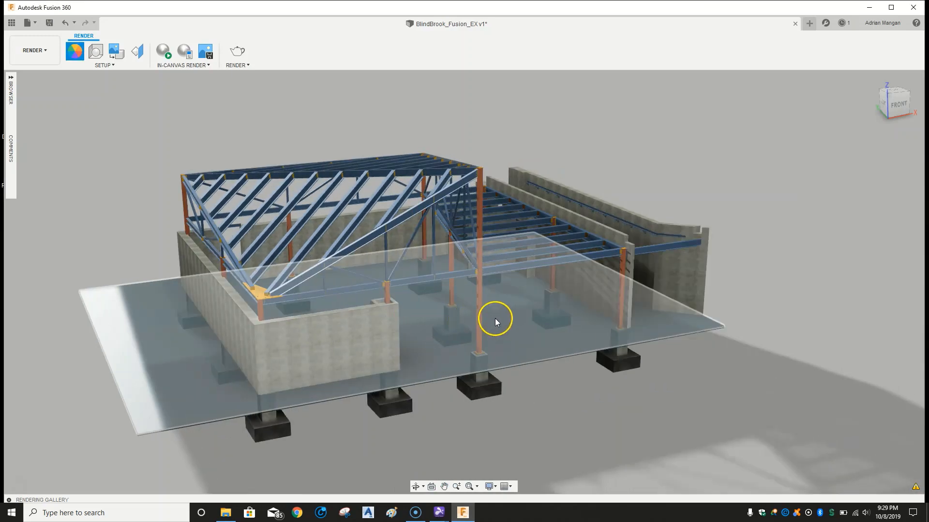
- Examine the footings beneath the blue glass slab and the bolted clips at the ends of the lower roof beams
middle_click_drag(493, 319, 485, 285)
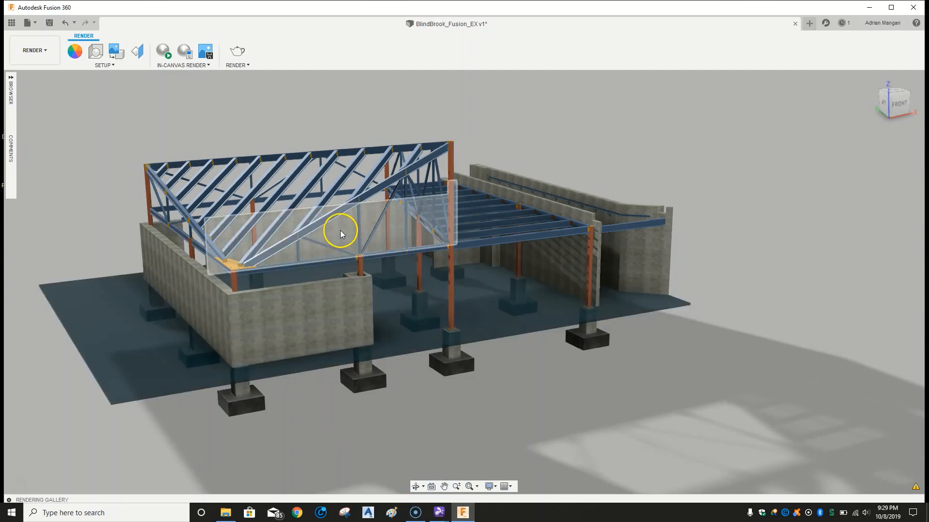
scroll(341, 231, "down", 2)
scroll(338, 226, "up", 4)
middle_click_drag(338, 222, 371, 222)
scroll(642, 211, "down", 3)
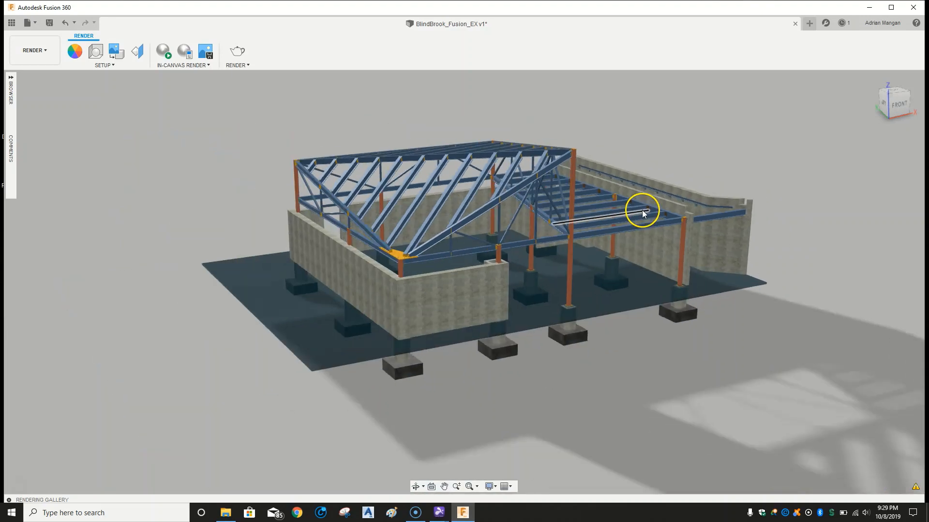
scroll(642, 210, "up", 10)
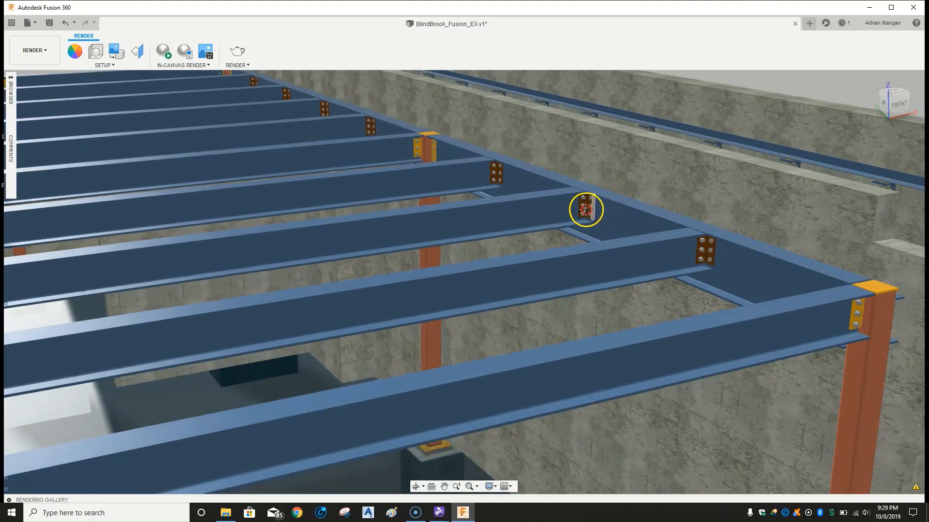
middle_click_drag(586, 209, 569, 210)
scroll(593, 199, "up", 2)
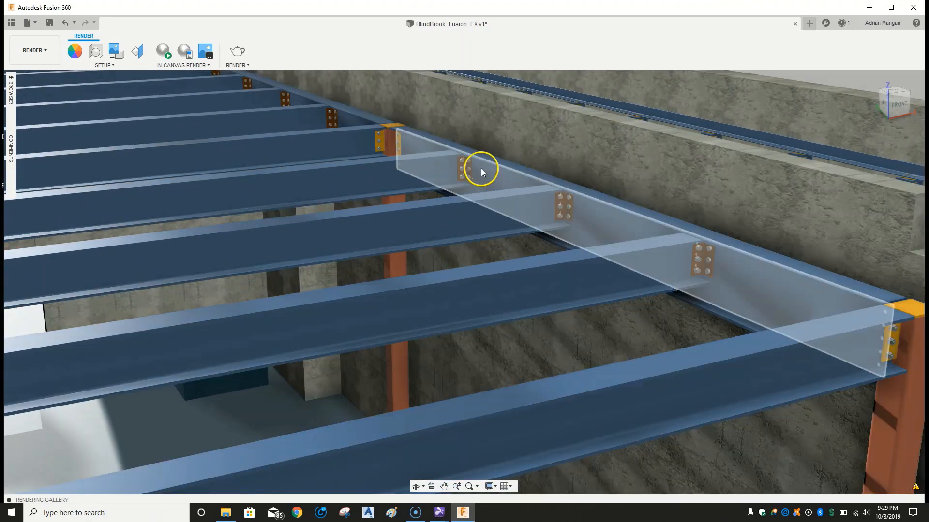
- Select all objects using the yellow Opaque(255,191,0) appearance to check its use, and rename that appearance "Plates"
left_click(68, 55)
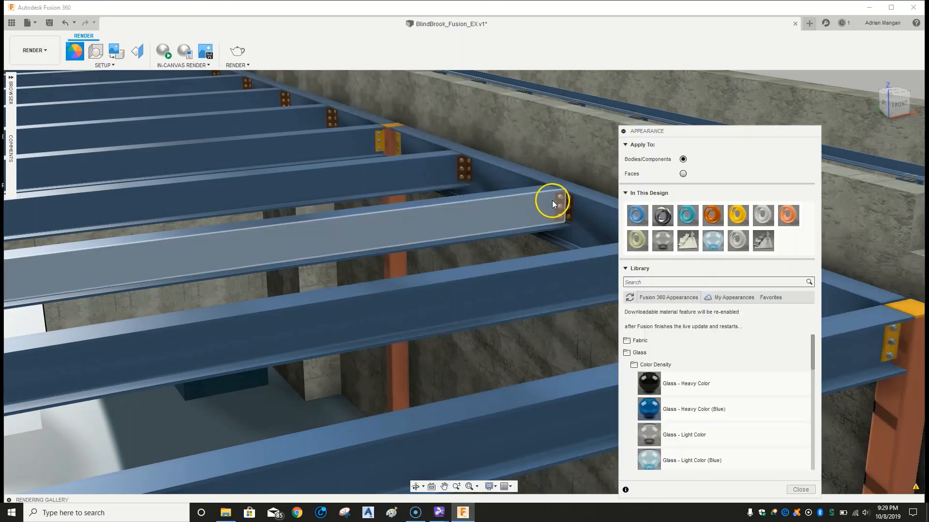
right_click(742, 220)
left_click(819, 250)
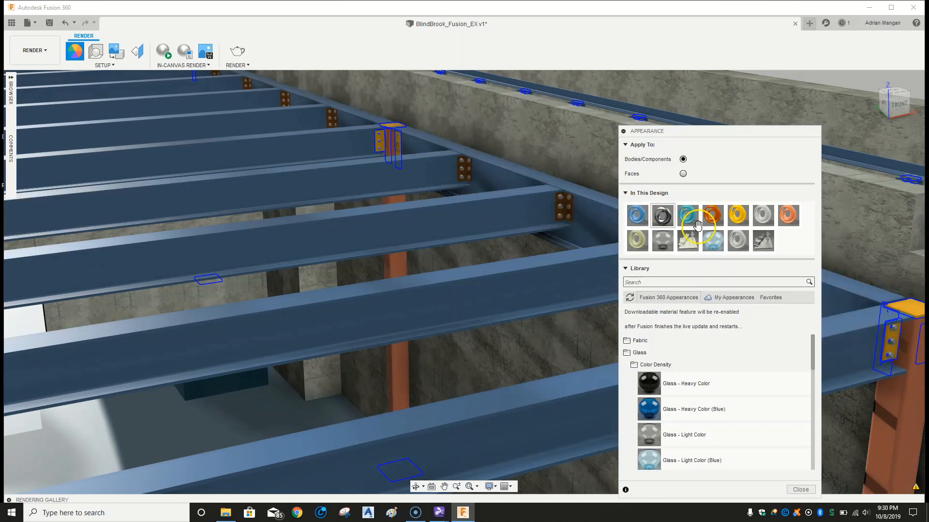
double_click(740, 219)
triple_click(569, 139)
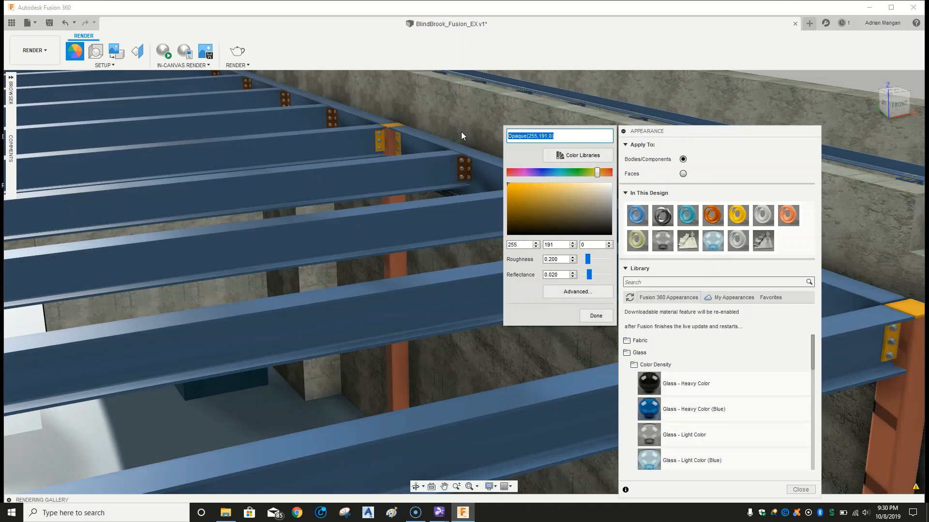
type("Plates")
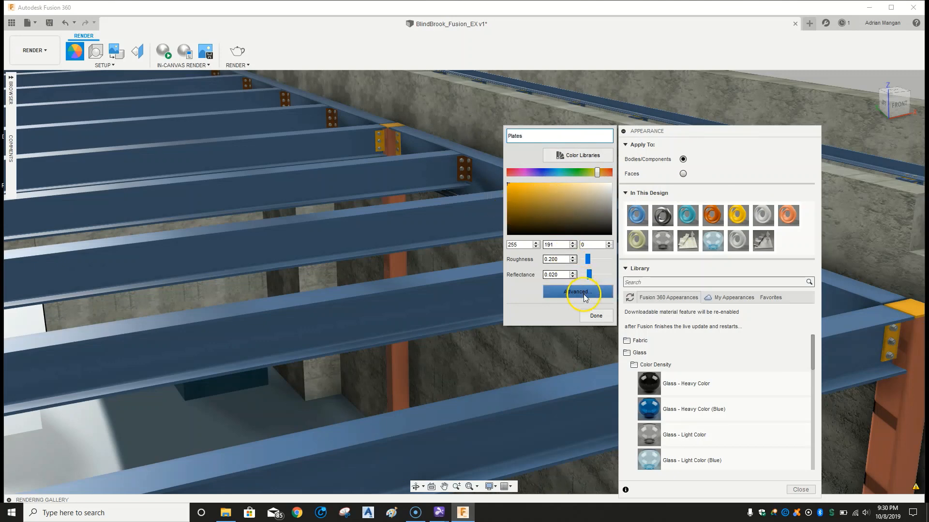
left_click(596, 316)
- Duplicate the design's Plates appearance and rename the copy "Clips"
right_click(744, 214)
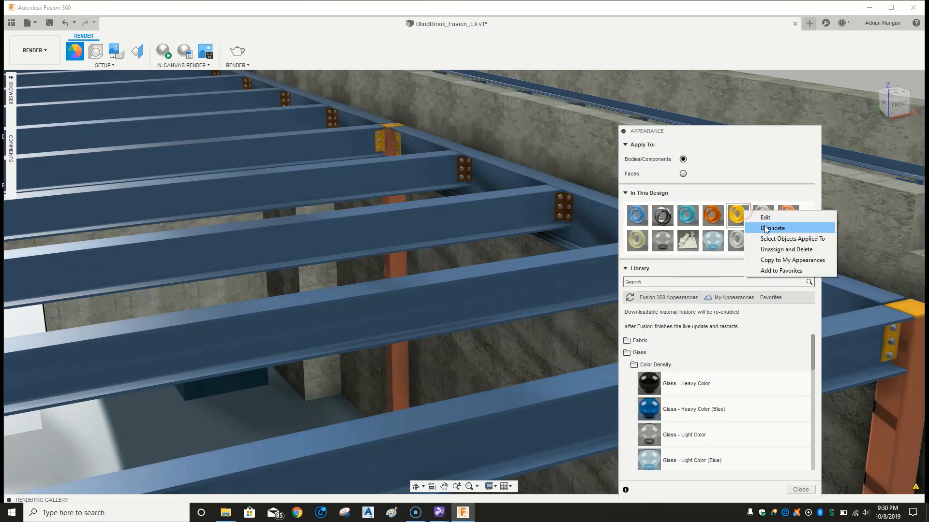
left_click(768, 228)
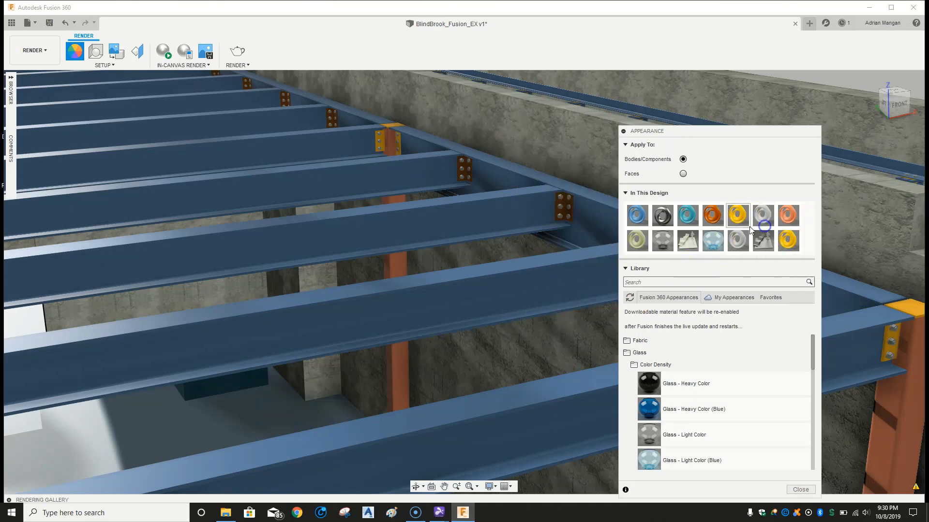
double_click(790, 242)
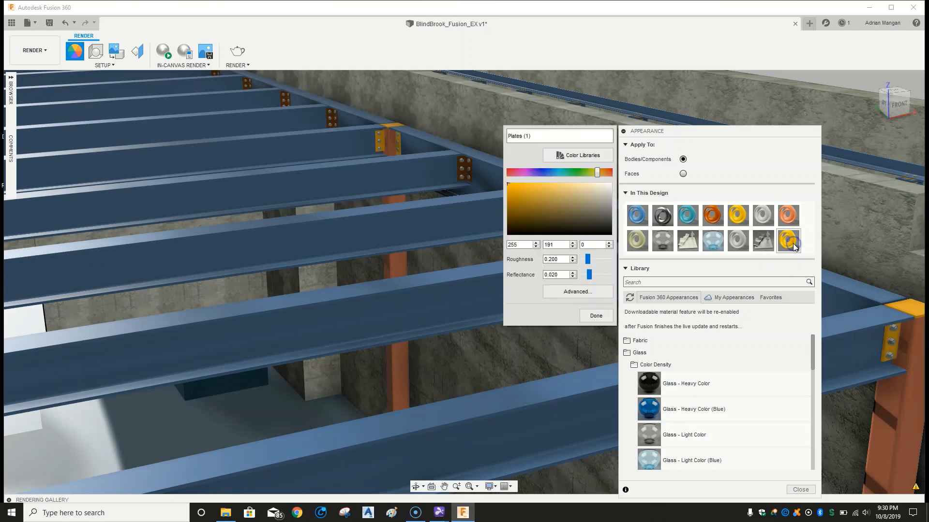
left_click(556, 139)
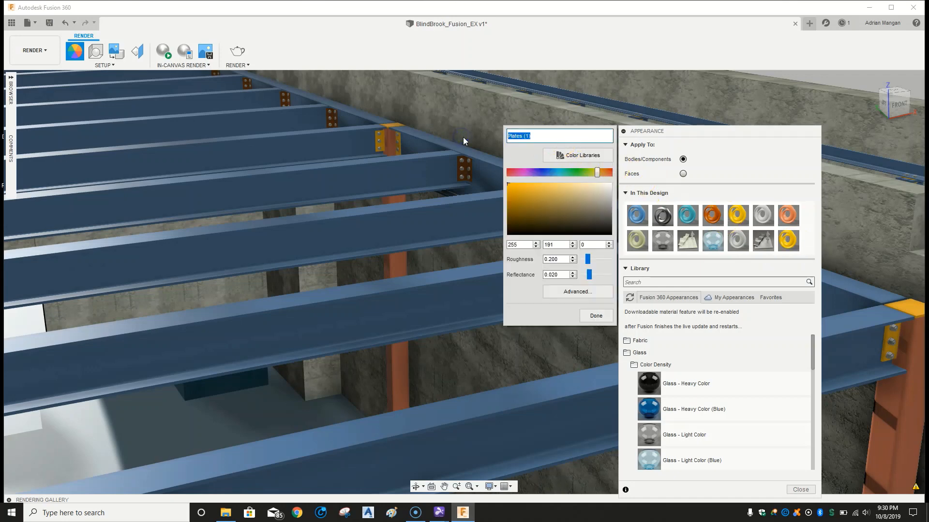
type("Cliups")
key("BackSpace")
key("BackSpace")
key("BackSpace")
key("BackSpace")
key("BackSpace")
type("lips")
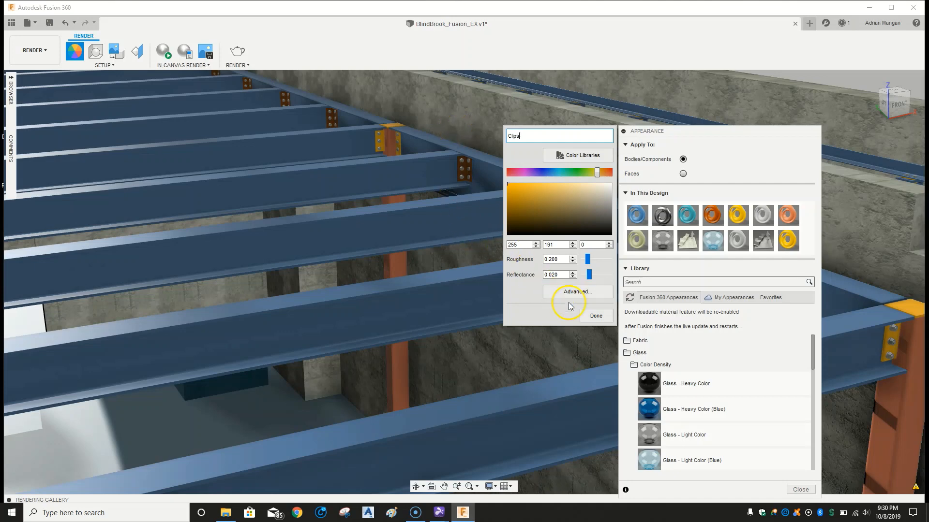
left_click(595, 317)
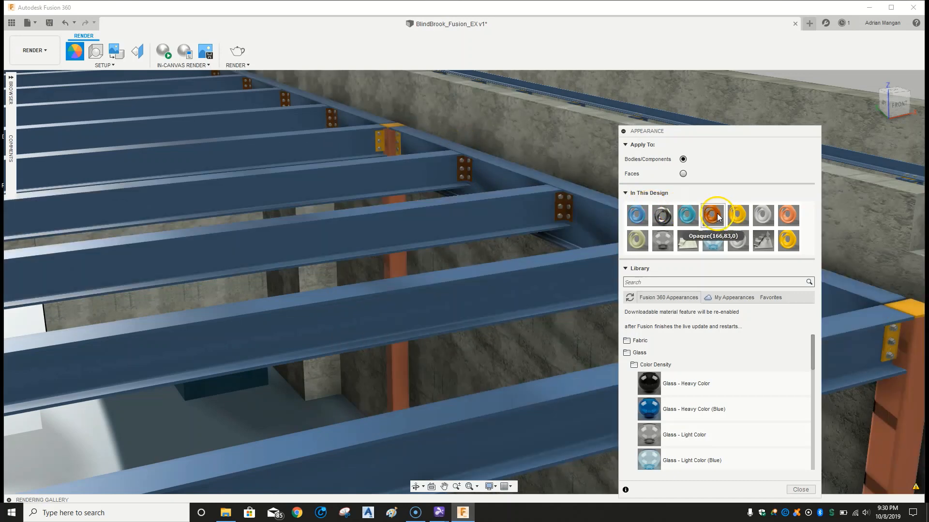
- Select all objects using the brown Opaque(166,83,0) appearance and apply the design's Clips appearance to these beam connections
left_click_drag(717, 217, 570, 209)
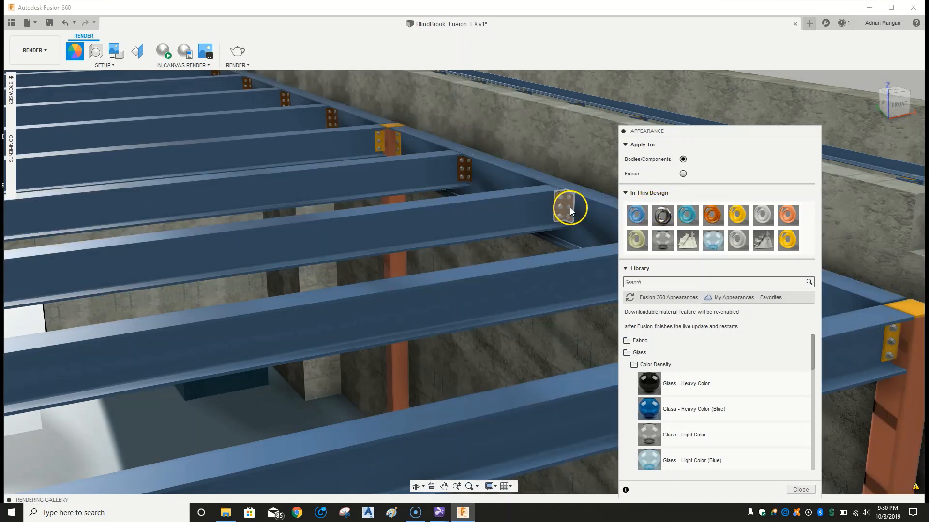
right_click(713, 217)
left_click(744, 244)
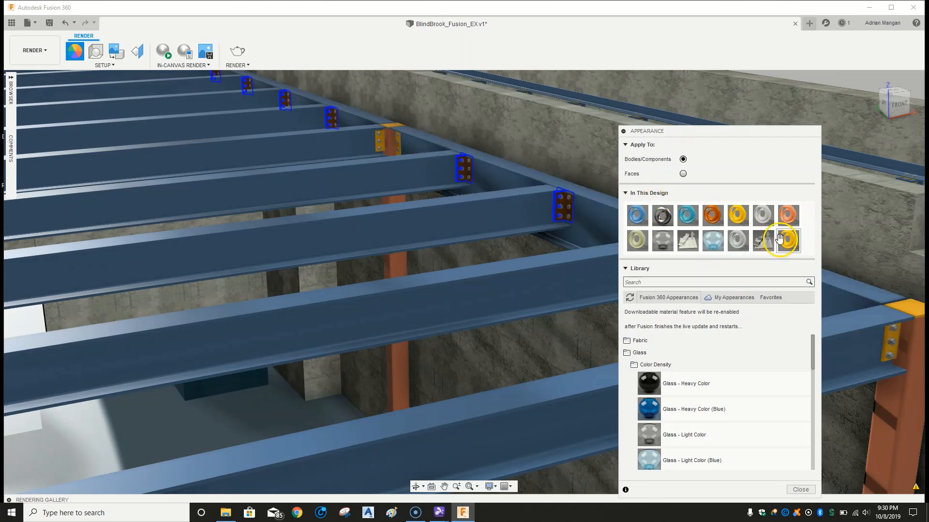
left_click_drag(788, 244, 573, 204)
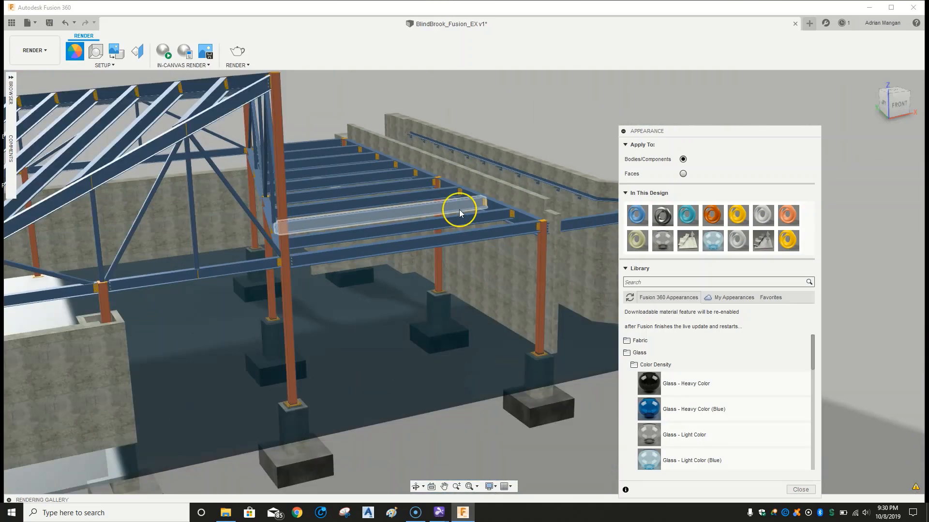
- Close the Appearance dialog to finish assigning materials to the building model
middle_click_drag(459, 207, 599, 167, "shift")
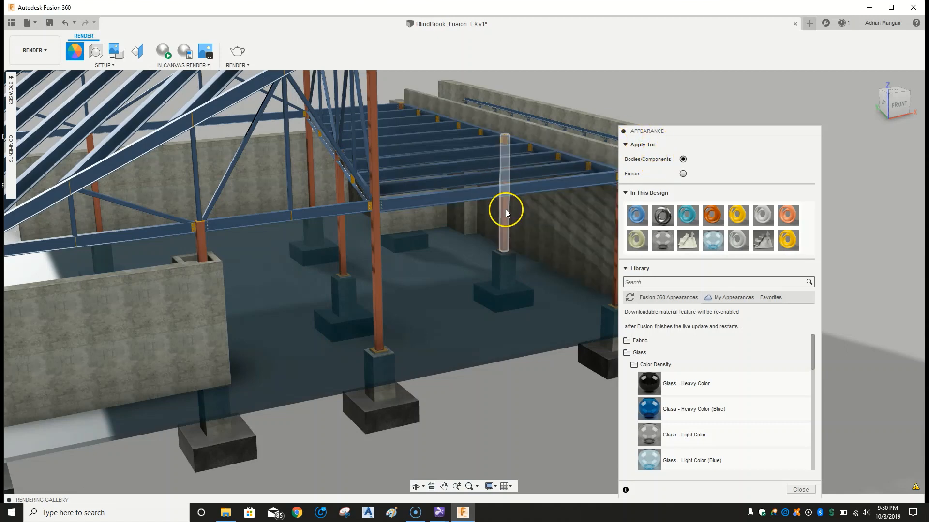
left_click(624, 132)
middle_click_drag(543, 174, 616, 182, "shift")
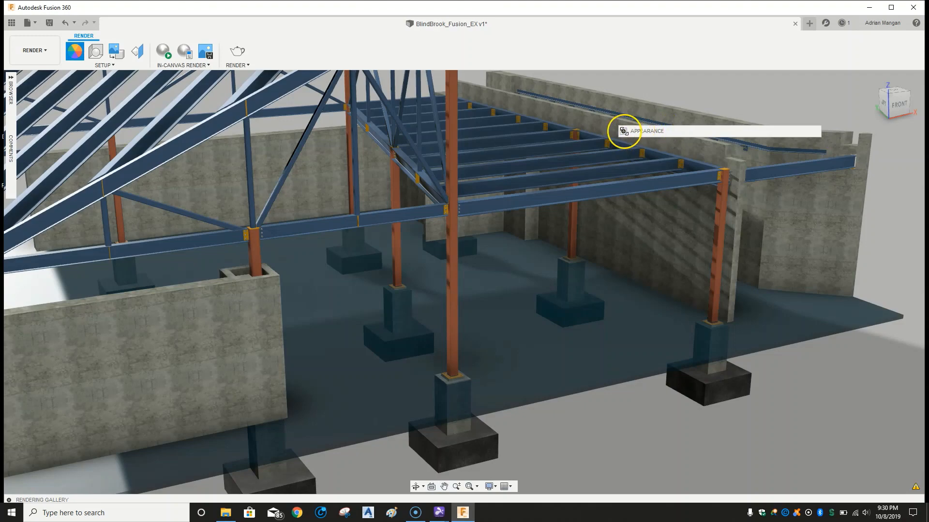
key("Escape")
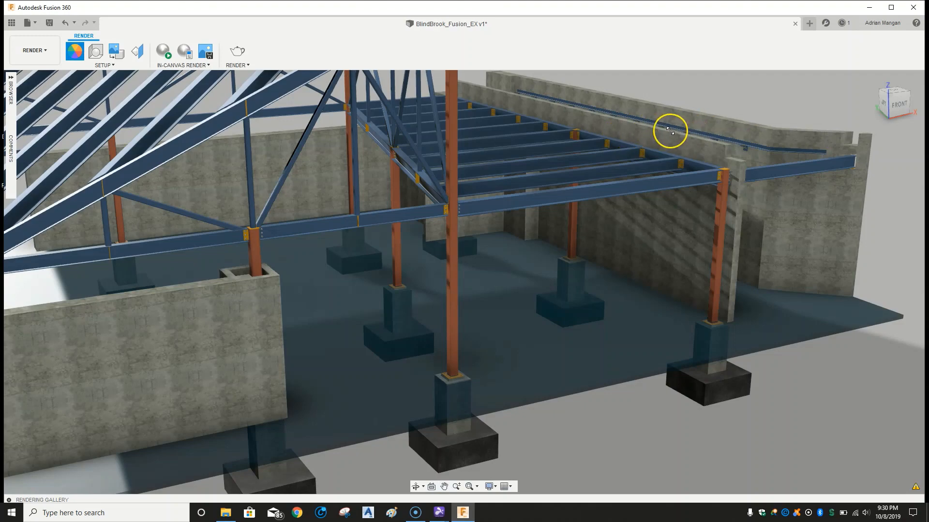
middle_click_drag(514, 202, 626, 184)
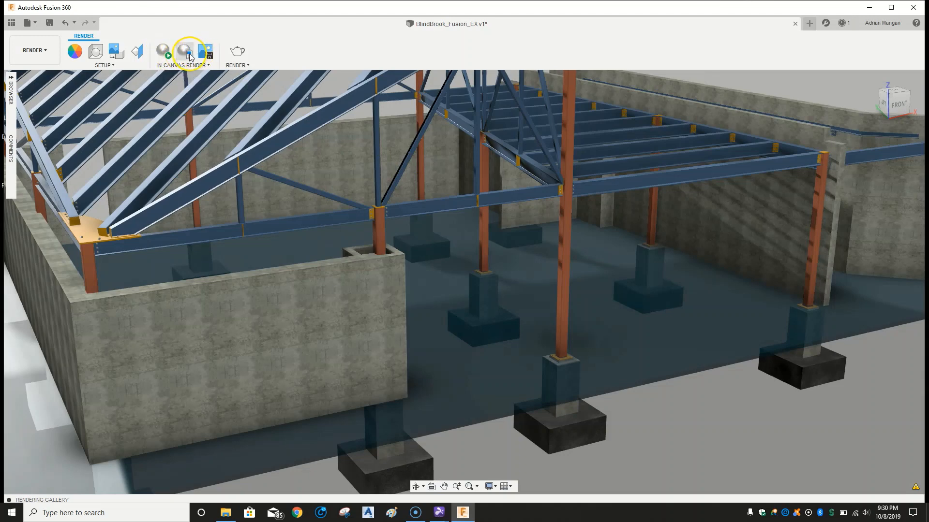
- Start a decal on the outer face of the front concrete wall using the image ADM Fusion Clear.png from the Downloads folder
left_click(116, 52)
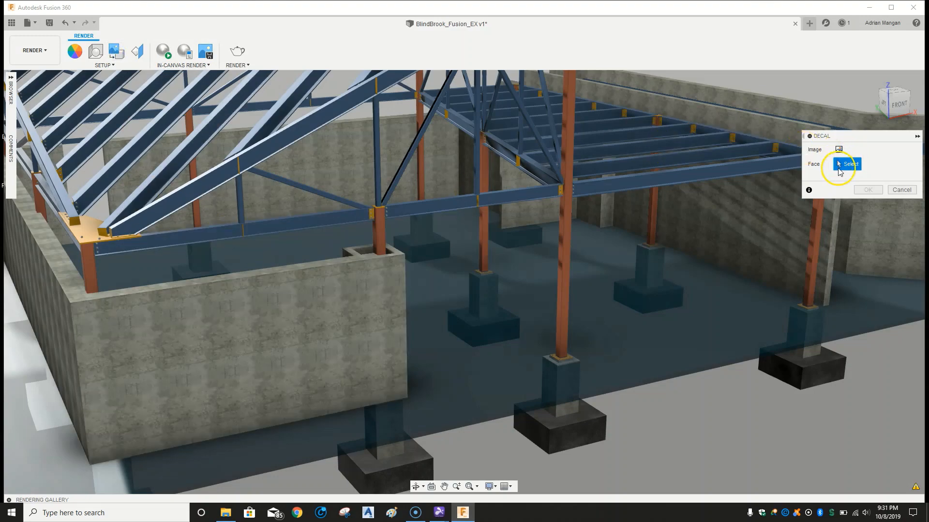
left_click(297, 322)
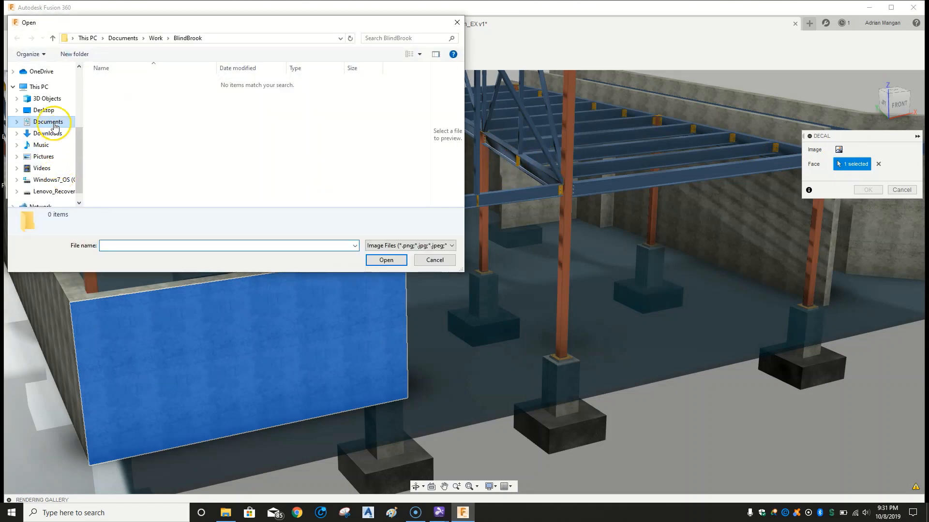
scroll(53, 145, "down", 1)
scroll(44, 167, "up", 1)
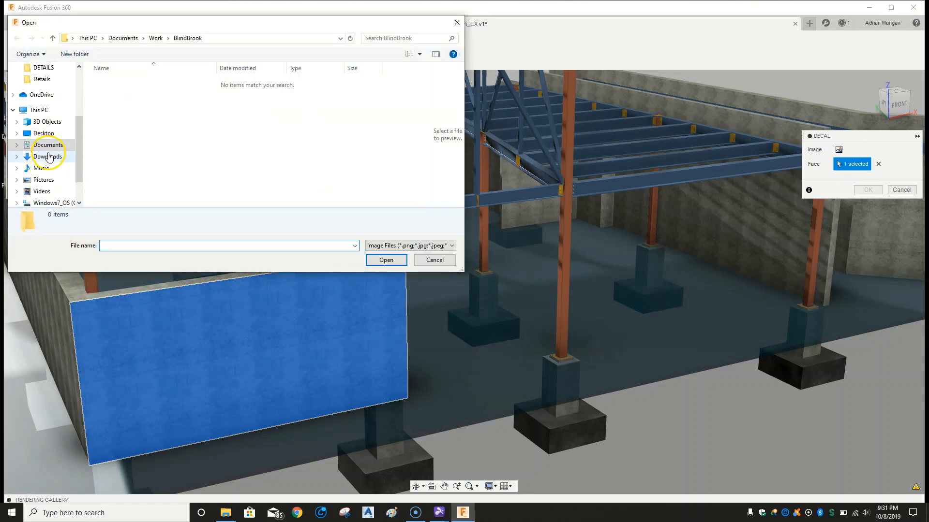
left_click(44, 152)
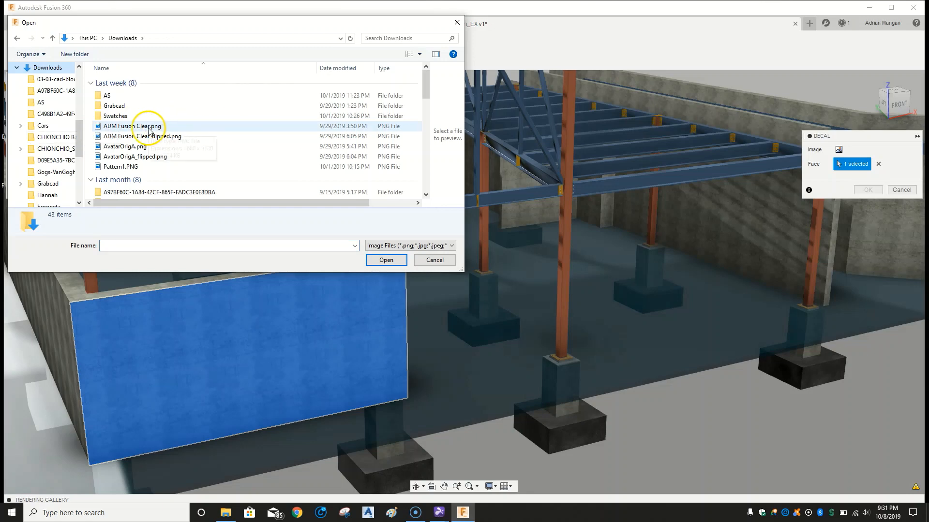
left_click(148, 127)
left_click(385, 260)
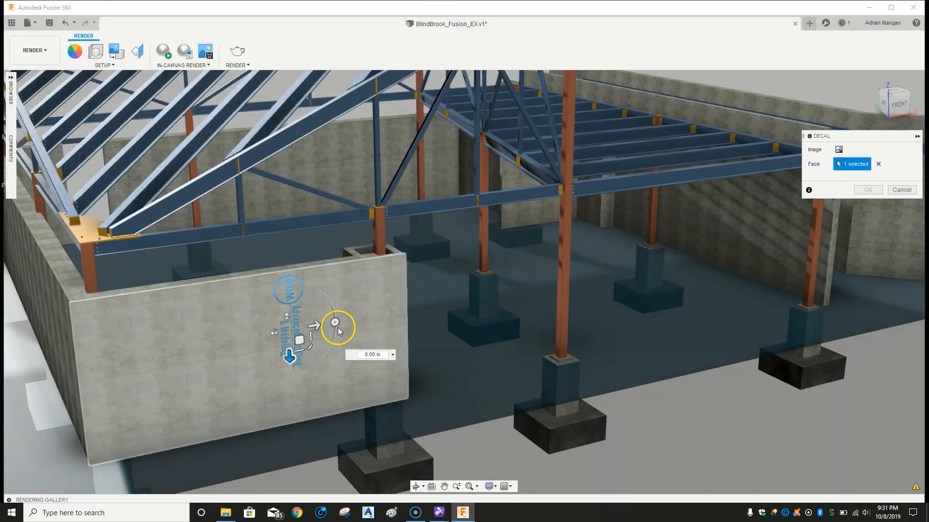
- Turn the logo decal horizontal, enlarge it about 2.5 times and shift it about -13.9 in in X and -14.4 in in Y
left_click_drag(335, 323, 337, 285)
left_click_drag(344, 275, 311, 265)
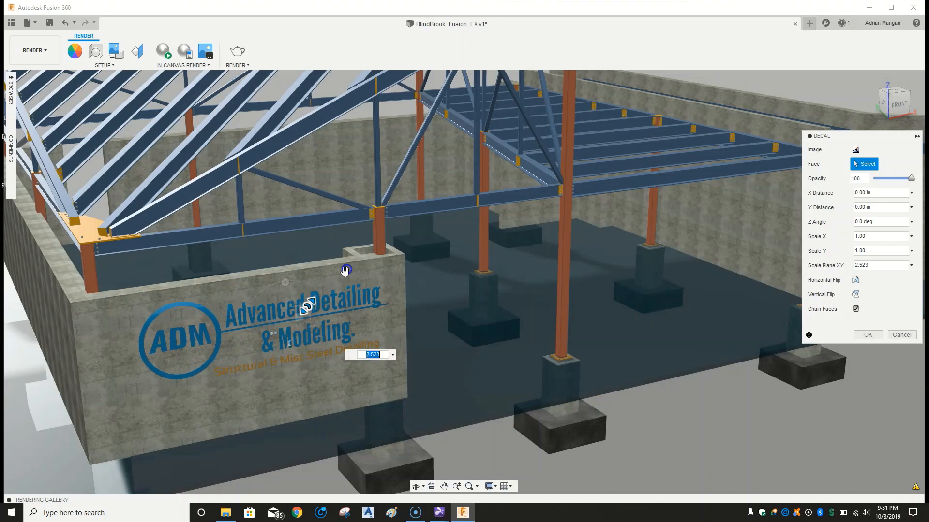
left_click_drag(300, 319, 281, 339)
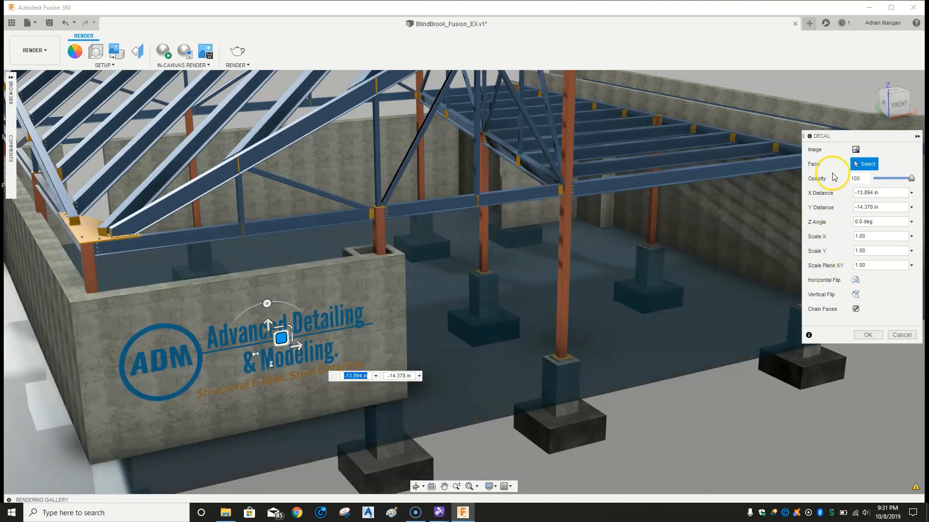
- Set the logo decal's opacity to 96 and apply the decal to the wall
left_click(889, 180)
left_click_drag(889, 181, 911, 180)
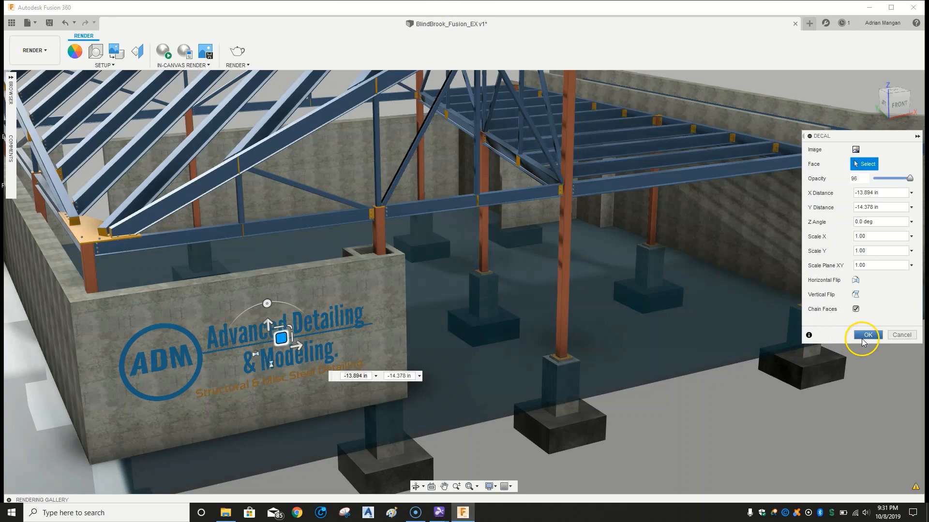
left_click(865, 336)
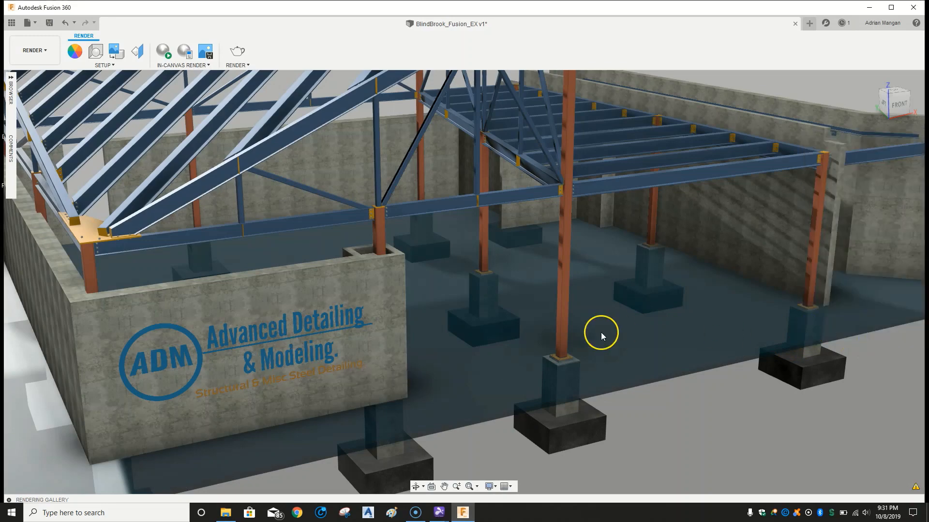
- Save a copy of the design as BlindBrook_Fusion_EX_1 in the Blind project folder
scroll(501, 293, "down", 5)
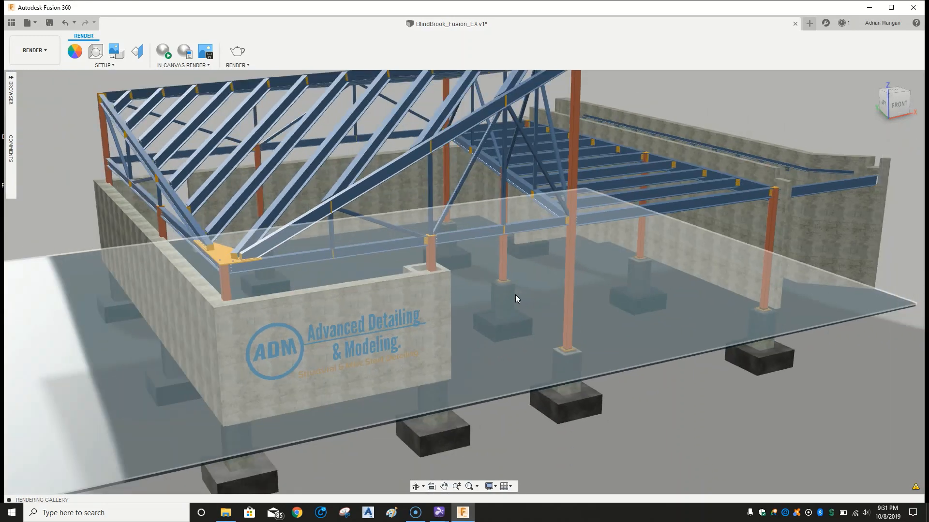
scroll(516, 295, "down", 1)
middle_click_drag(514, 294, 463, 304)
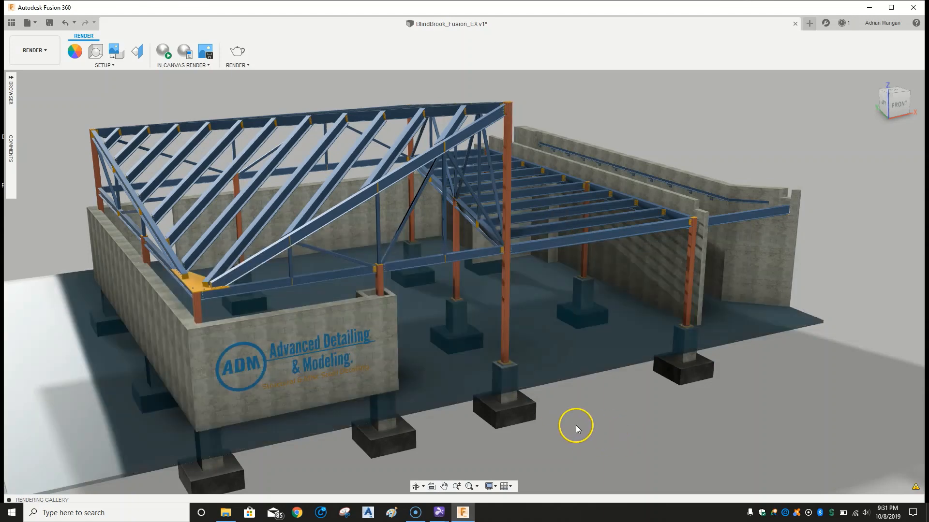
left_click(35, 22)
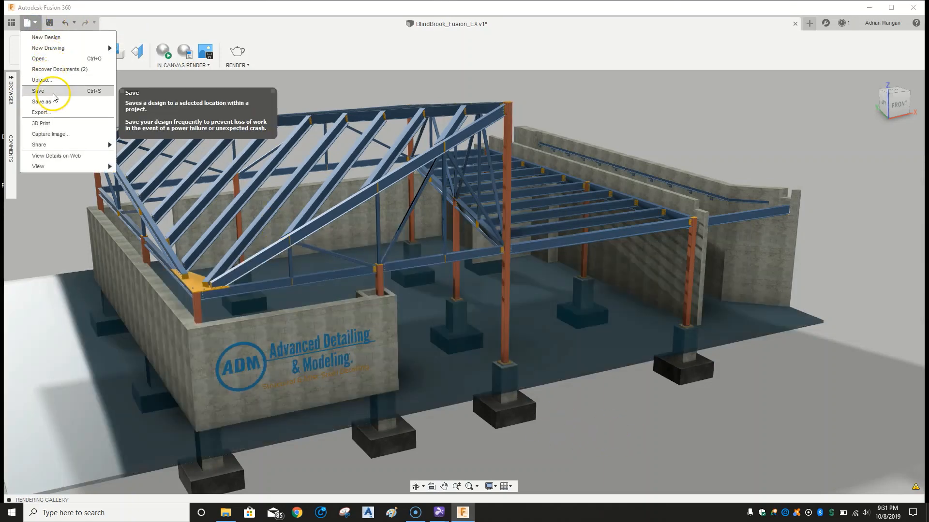
left_click(54, 101)
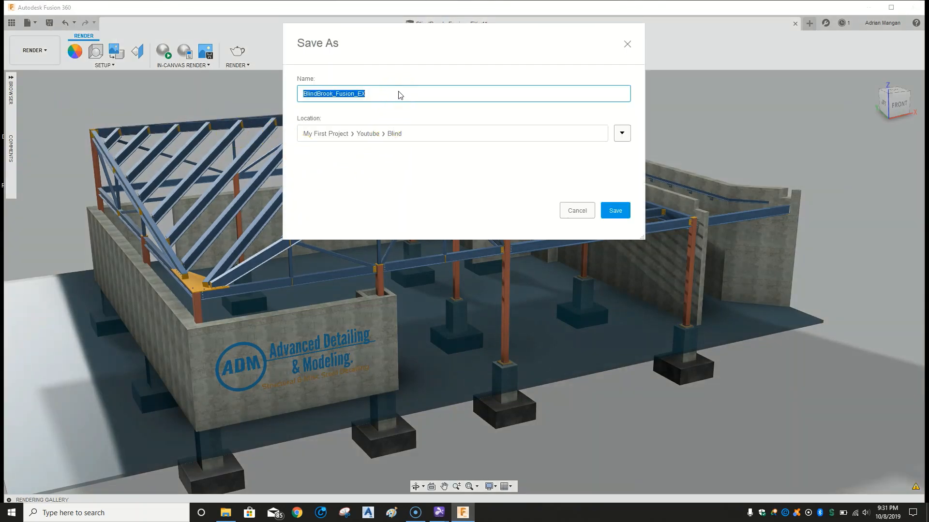
left_click(400, 94)
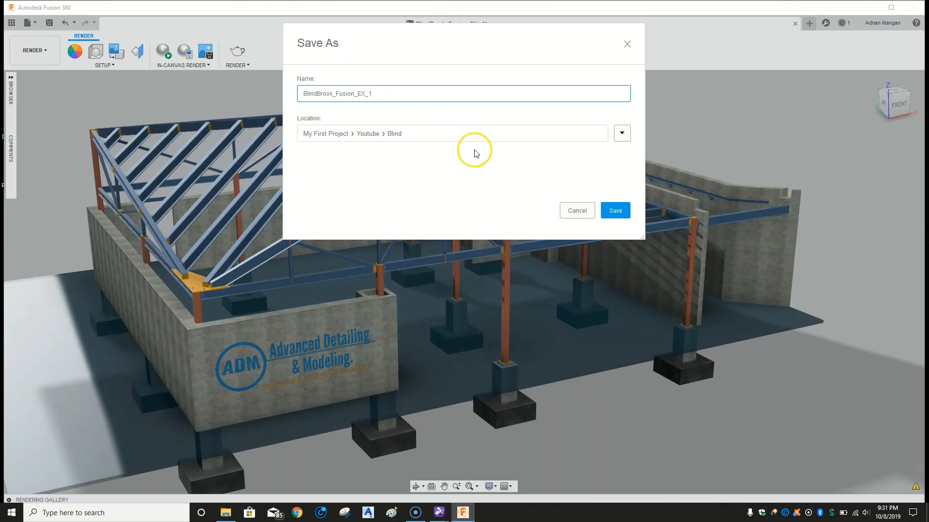
left_click(614, 210)
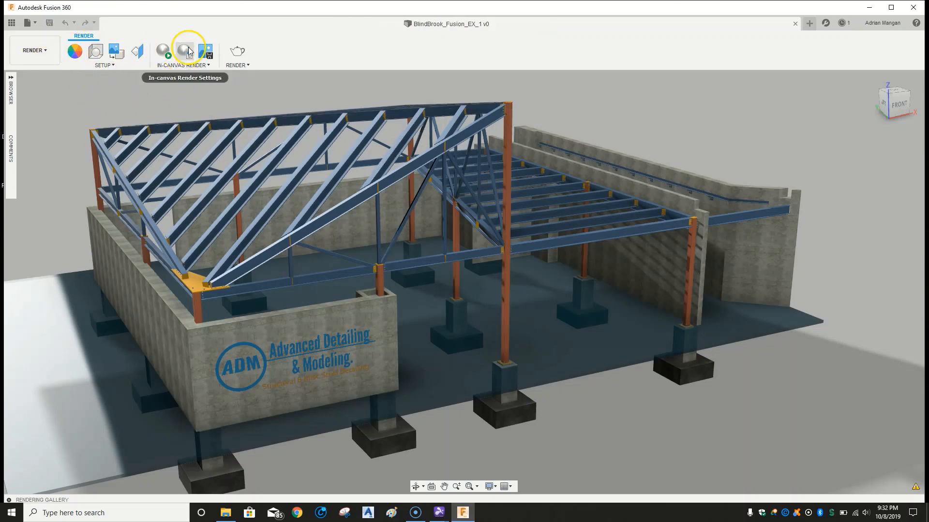
- Open the render settings and choose the 1334 x 750 mobile image size
middle_click_drag(477, 148, 494, 157)
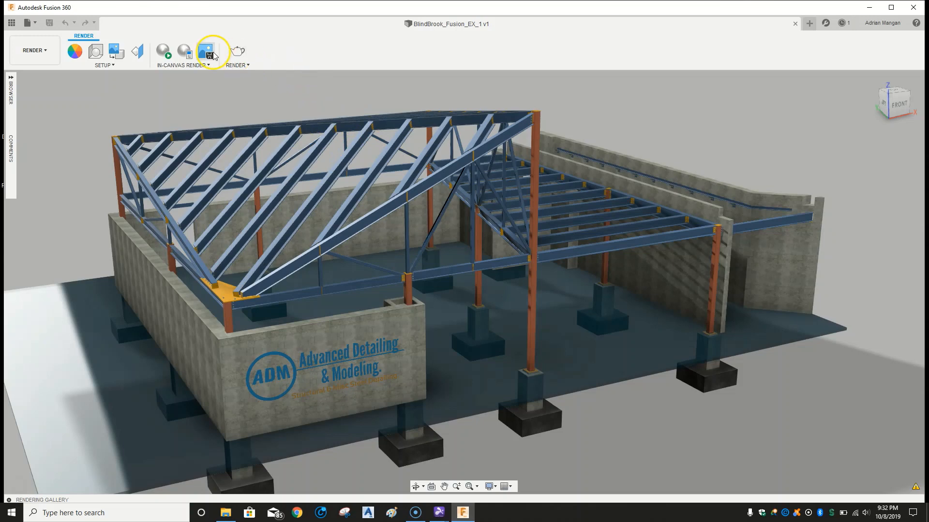
left_click(241, 67)
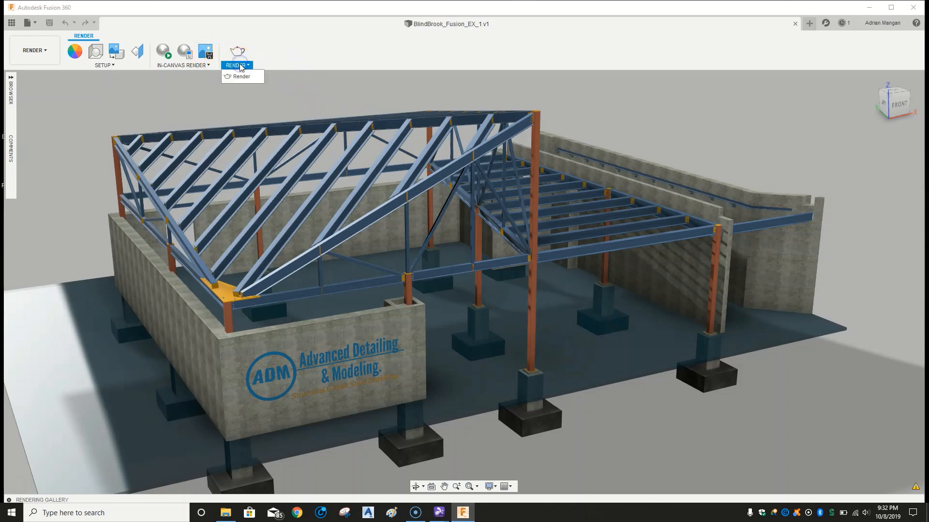
left_click(242, 77)
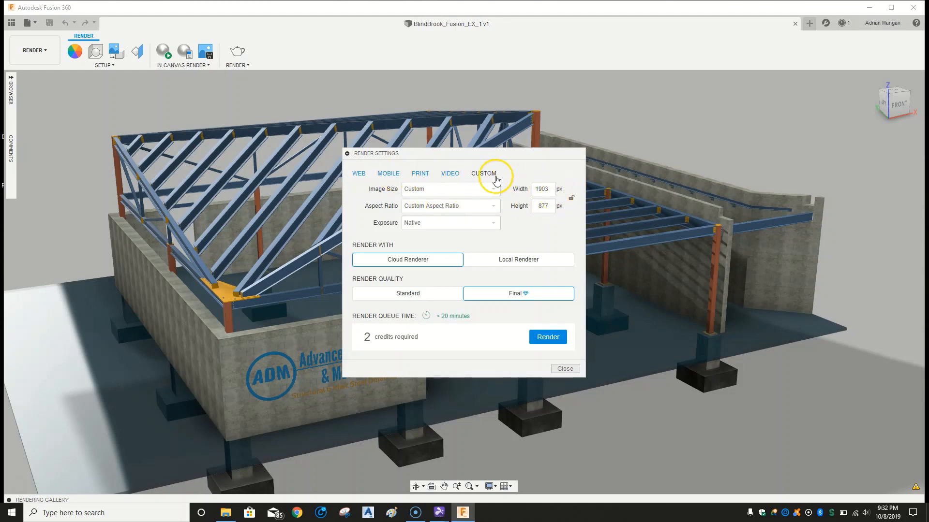
left_click(402, 174)
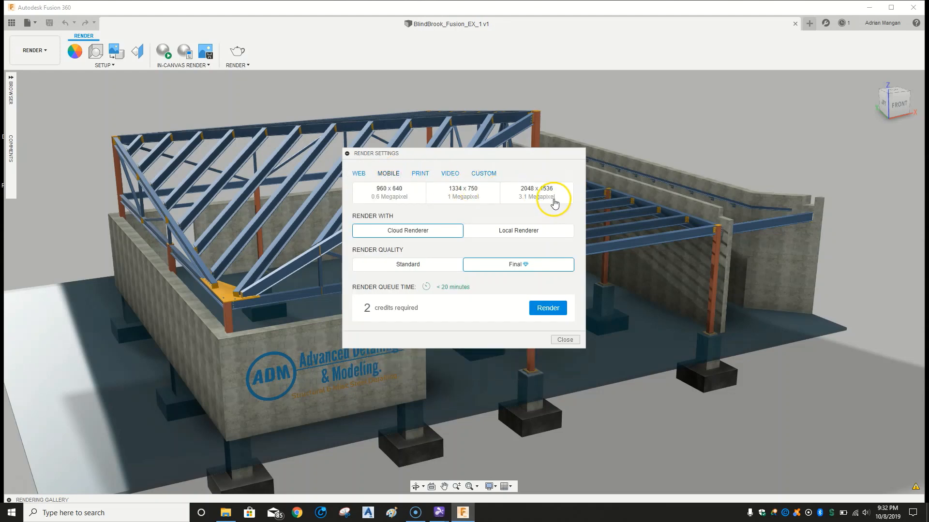
left_click(460, 193)
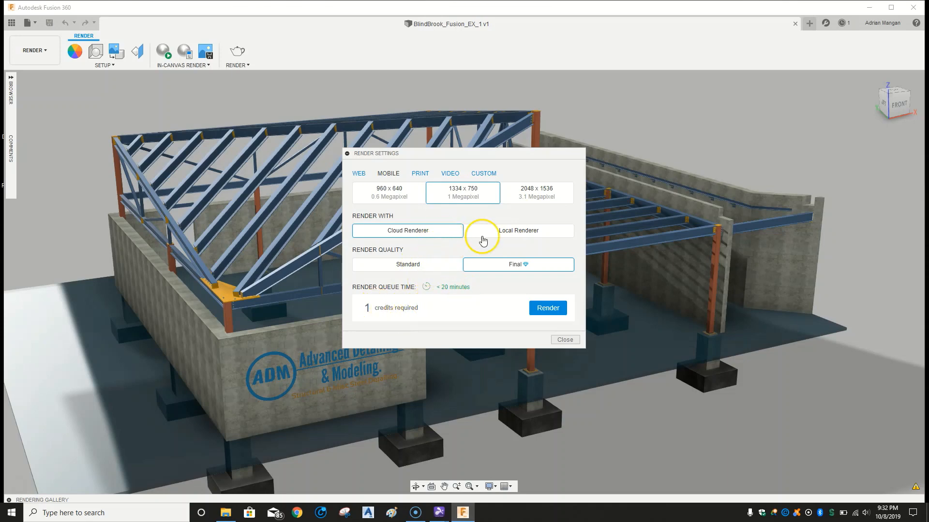
left_click(536, 205)
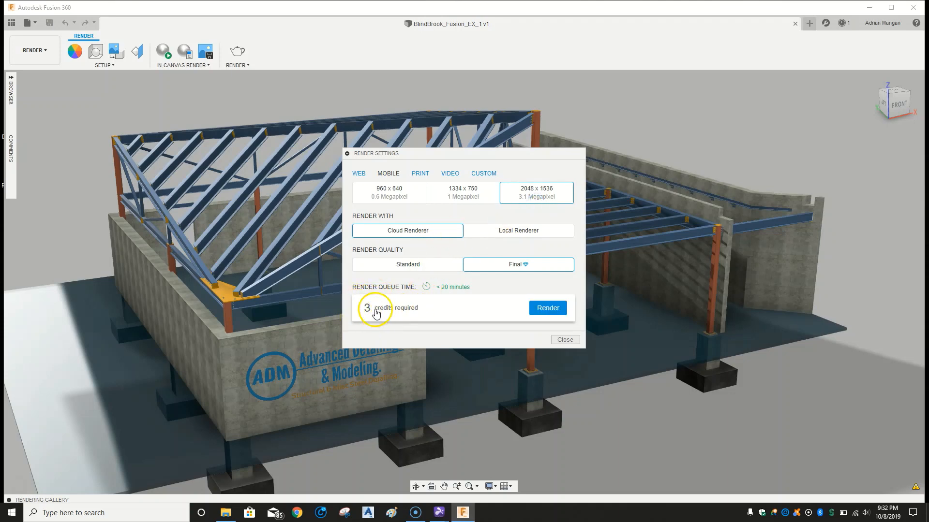
left_click(479, 194)
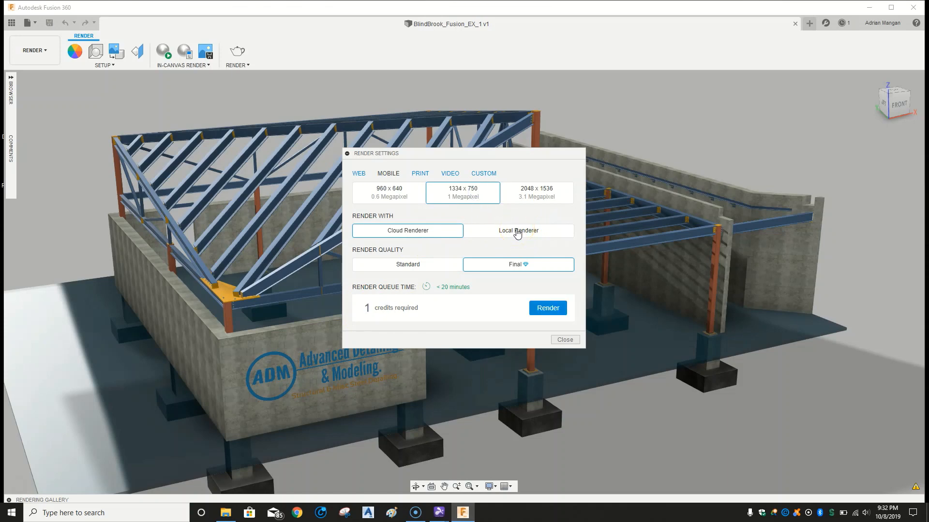
- Switch rendering to the Local Renderer and leave the render settings
left_click(516, 231)
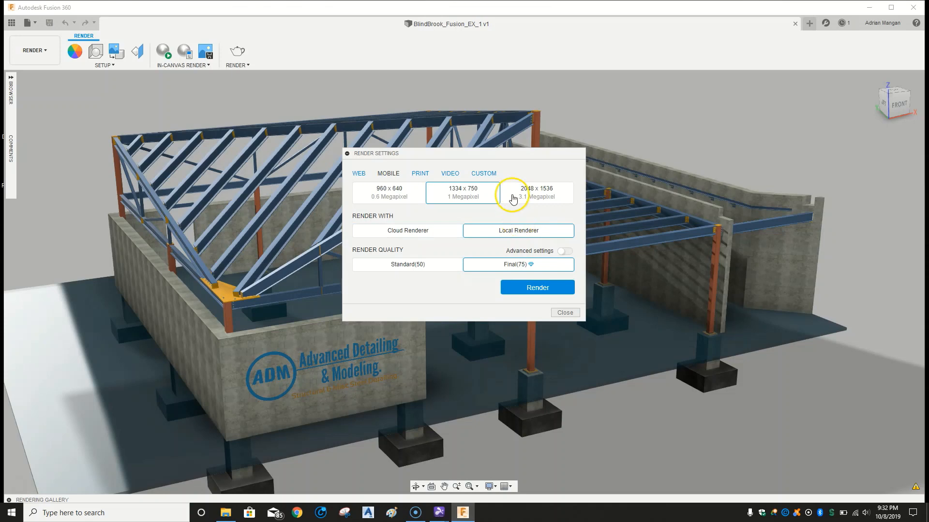
left_click(561, 291)
left_click(558, 292)
left_click(559, 297)
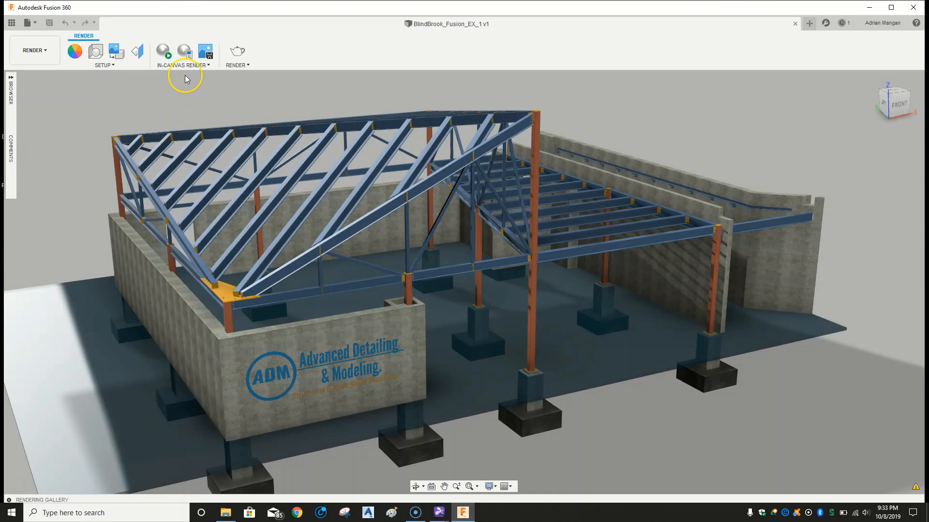
- Start an in-canvas render of the building and pause it after a few iterations
left_click(165, 53)
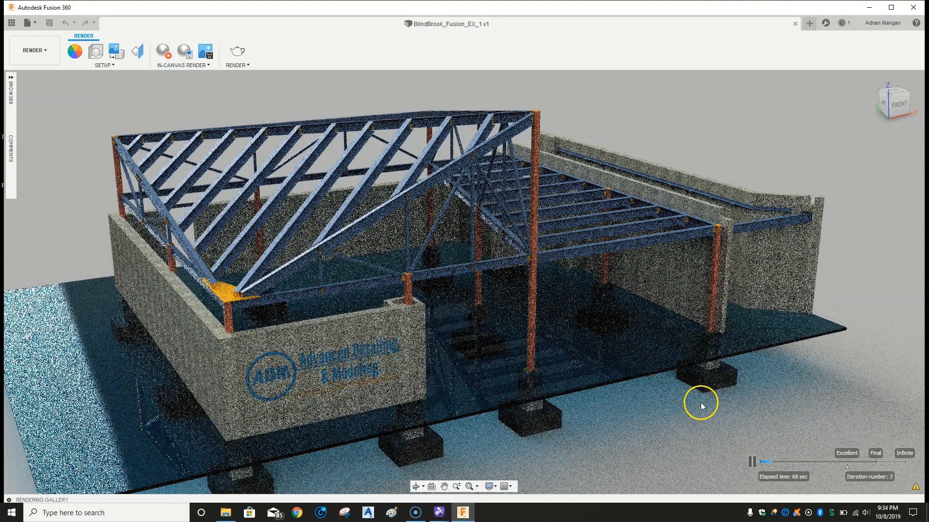
left_click(753, 462)
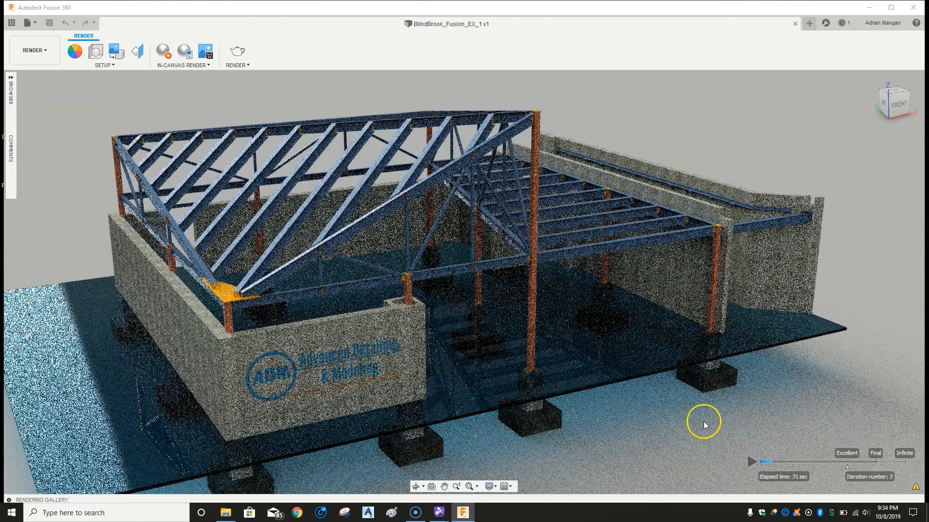
- Save the in-canvas render at the current document window size as the PNG BlindBrook_Fusion_EX_1 v1 in the computer's Downloads folder
left_click(208, 56)
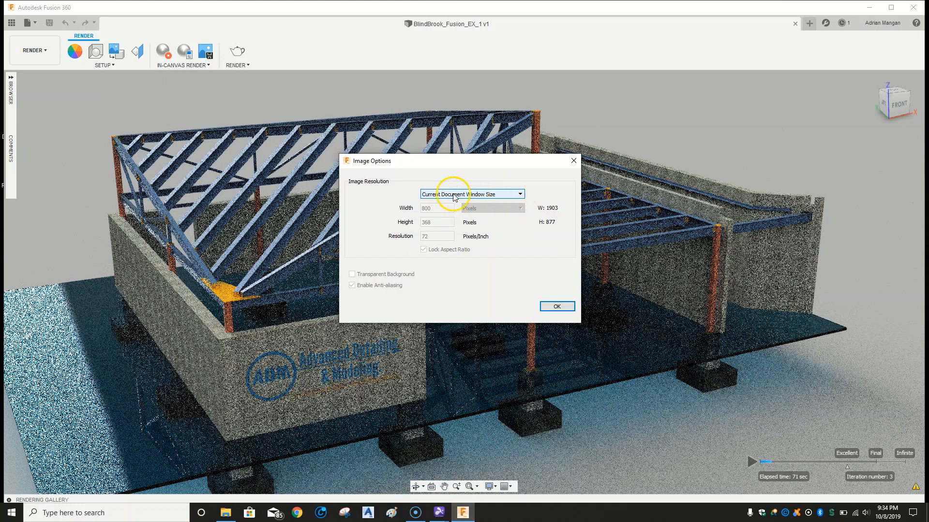
left_click(516, 196)
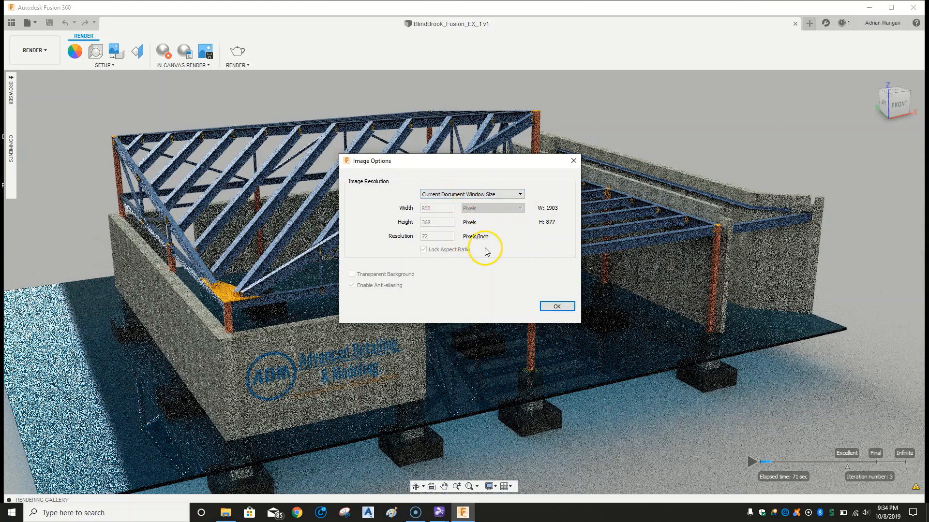
left_click(557, 306)
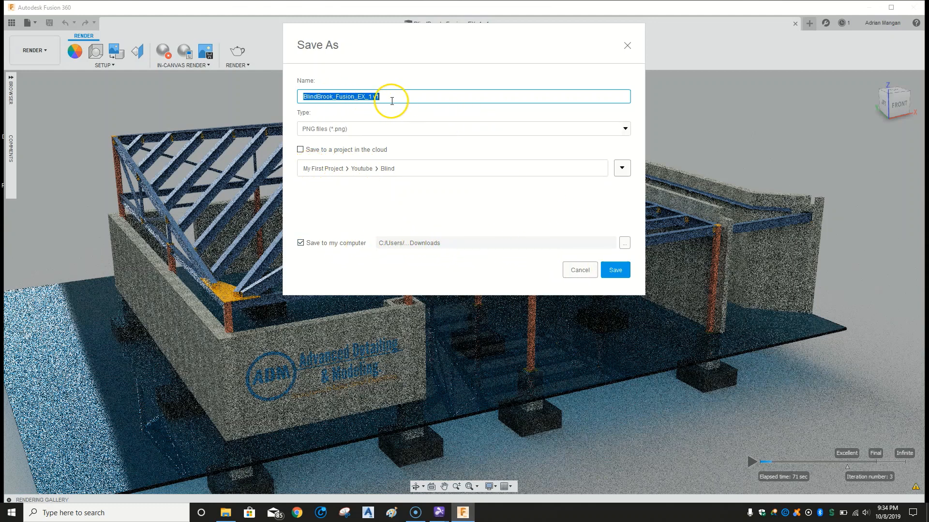
left_click(614, 270)
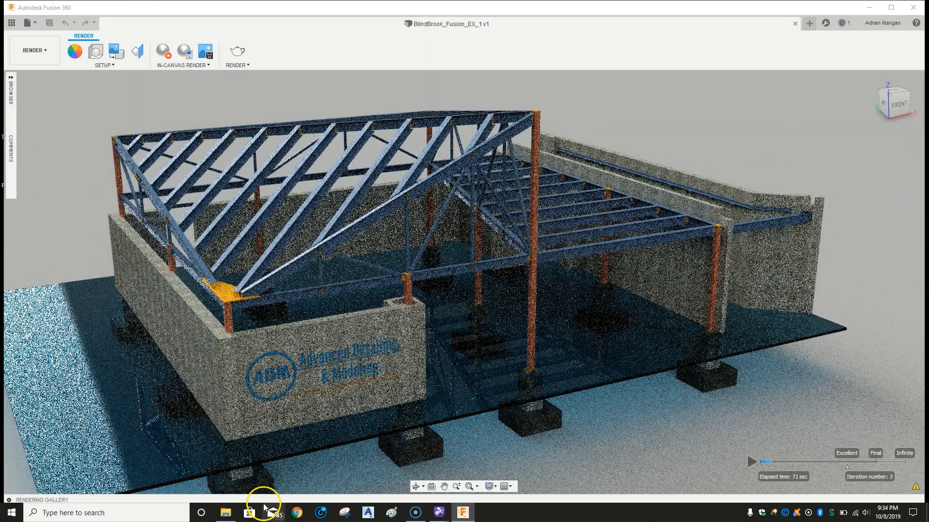
- Switch to File Explorer, view the exported BlindBrook_Fusion_EX_1 v1.png from the Downloads folder, and return to Fusion 360
left_click(236, 517)
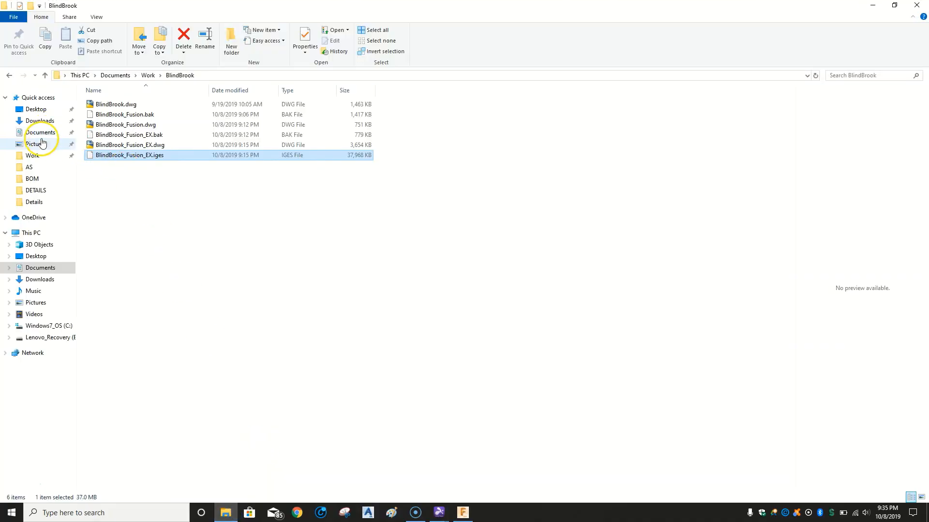
left_click(38, 123)
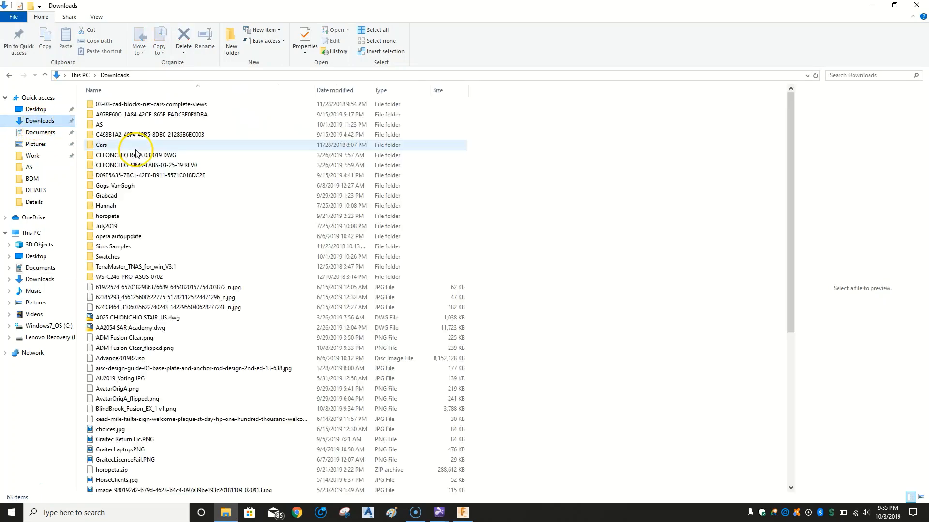
scroll(126, 408, "down", 2)
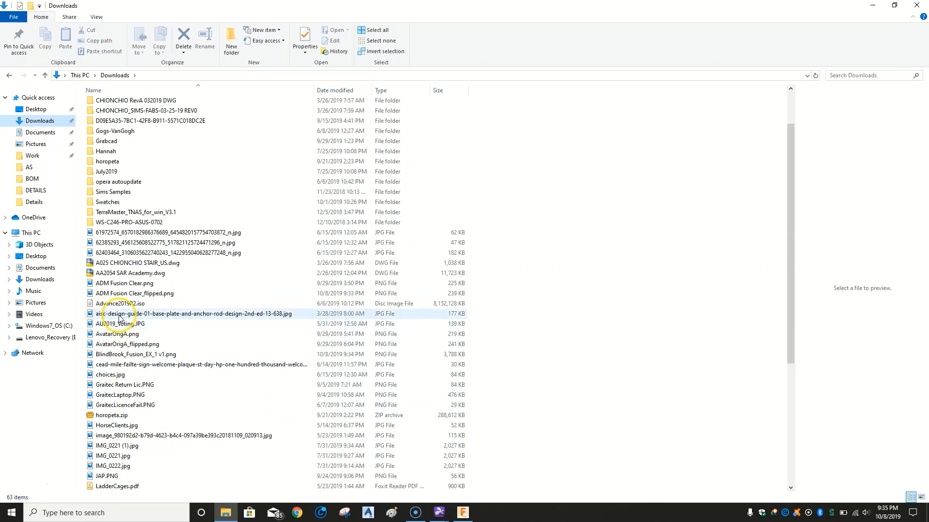
left_click(117, 355)
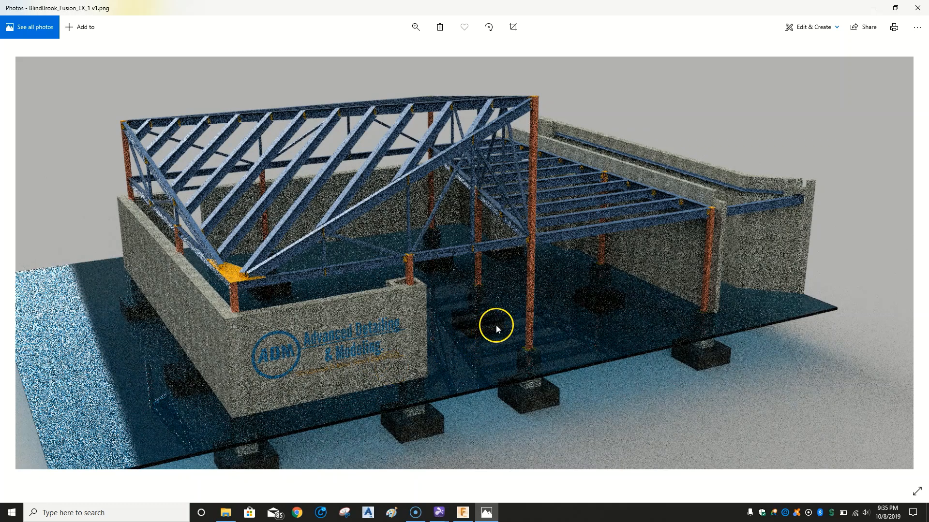
left_click(917, 8)
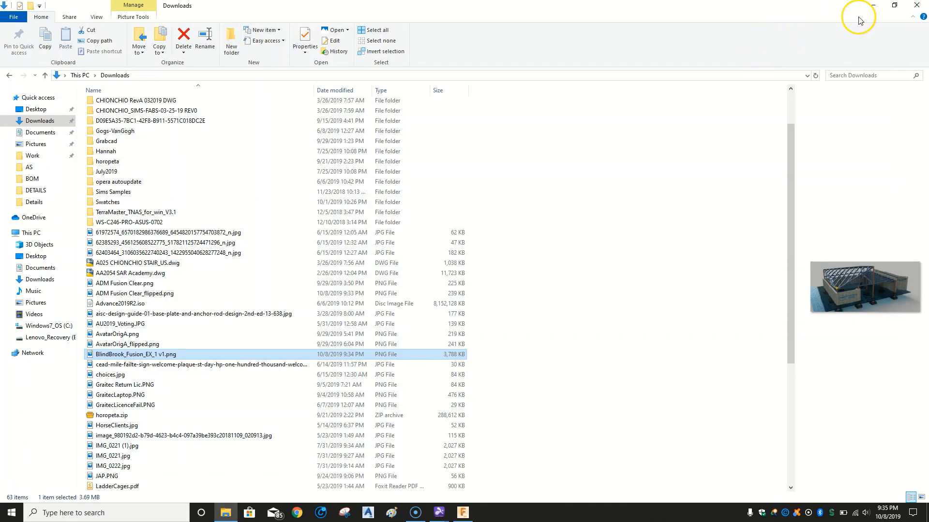
left_click(875, 7)
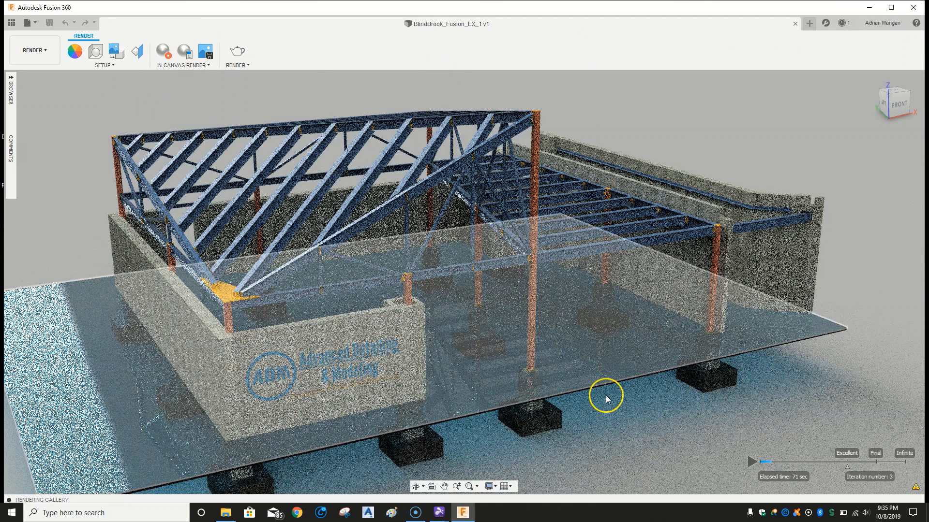
- Stop the in-canvas render and check the rendering gallery and the project's data files
left_click(163, 50)
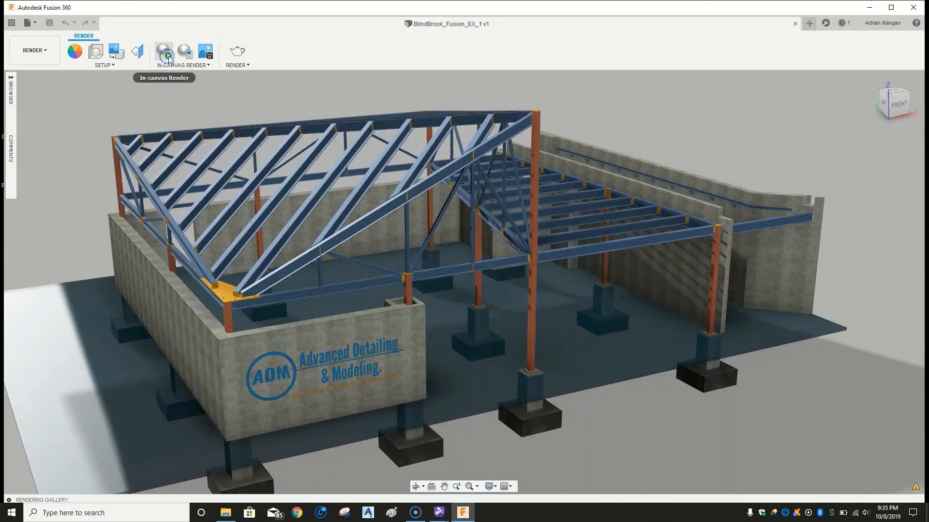
left_click(8, 500)
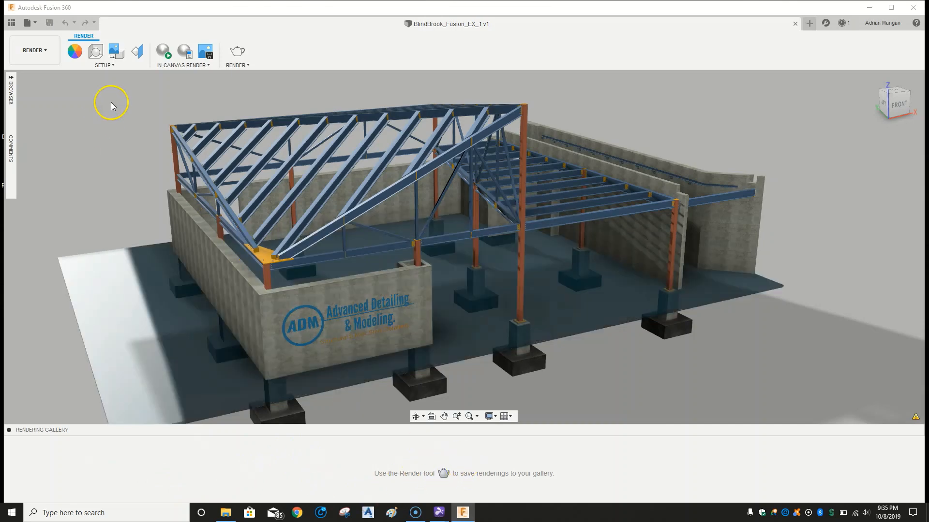
left_click(11, 22)
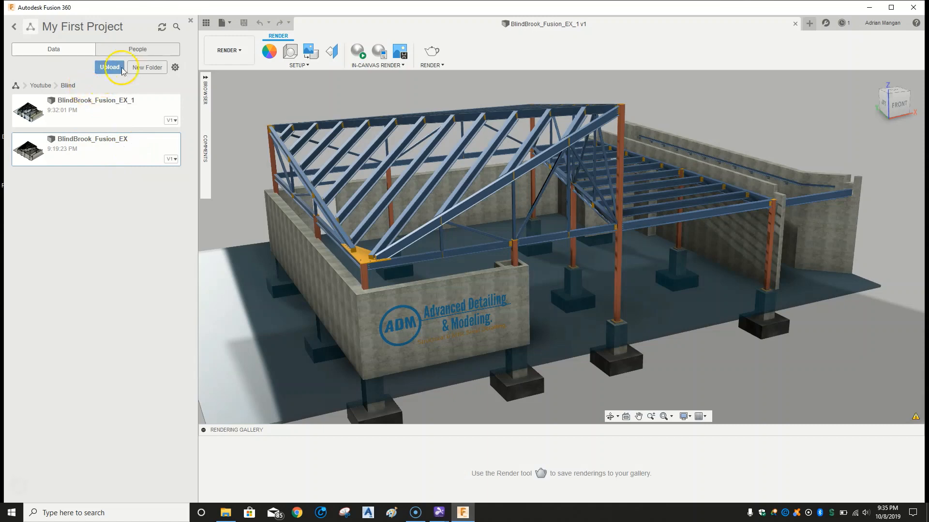
left_click(191, 22)
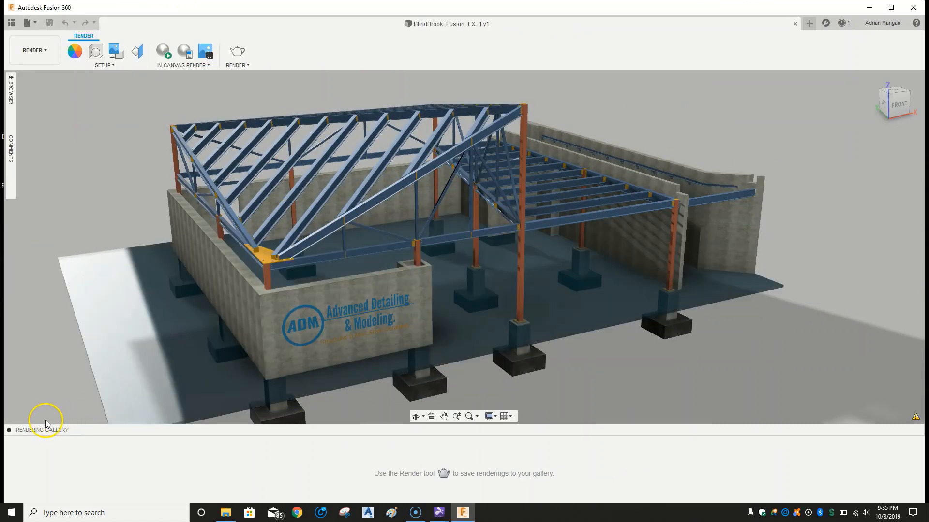
left_click(9, 430)
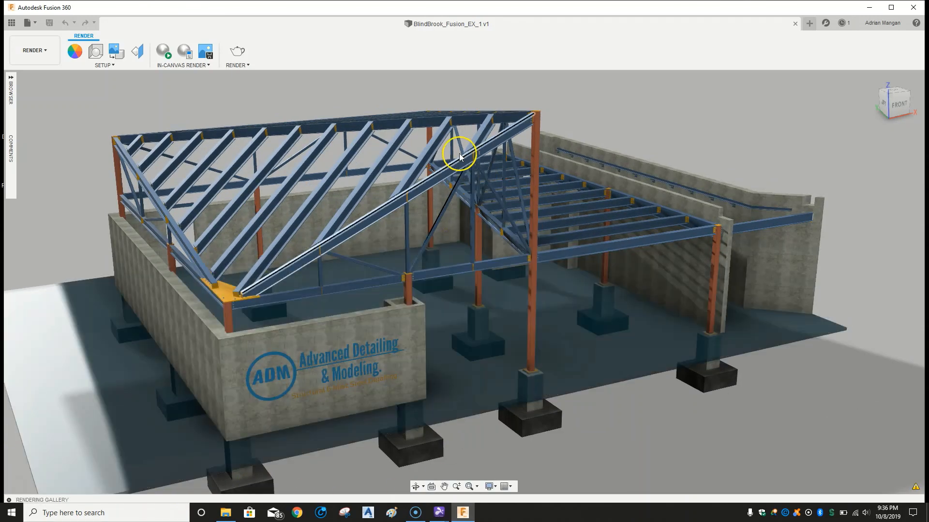
- Examine the graphics diagnostic's hardware information and effect settings, and collapse it
left_click(915, 487)
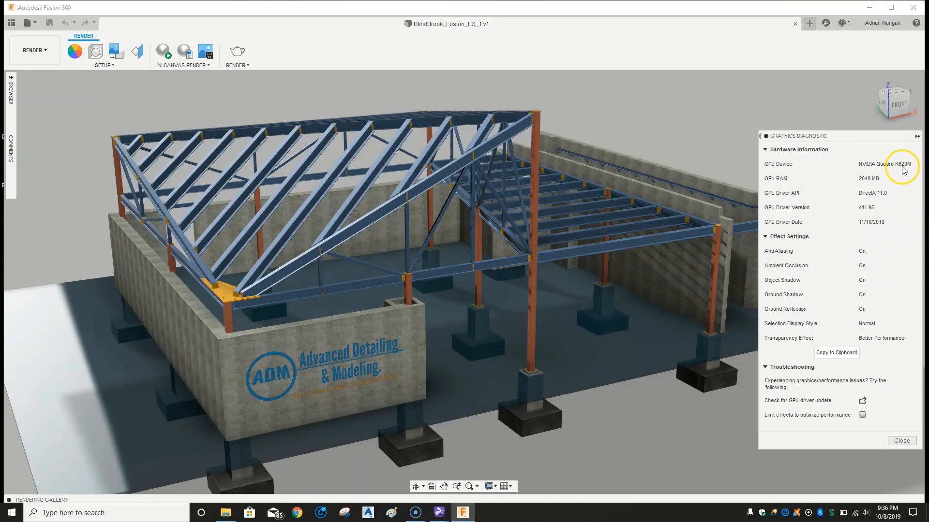
left_click(917, 137)
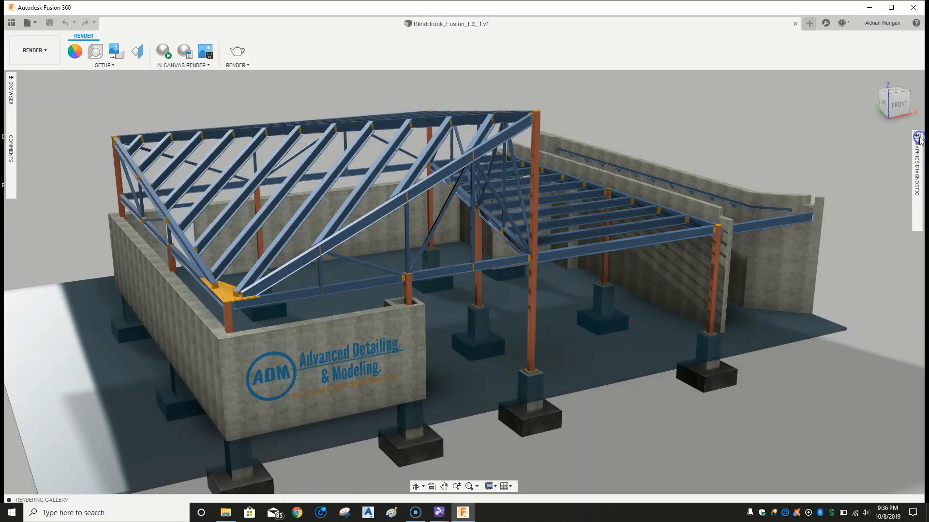
left_click(917, 136)
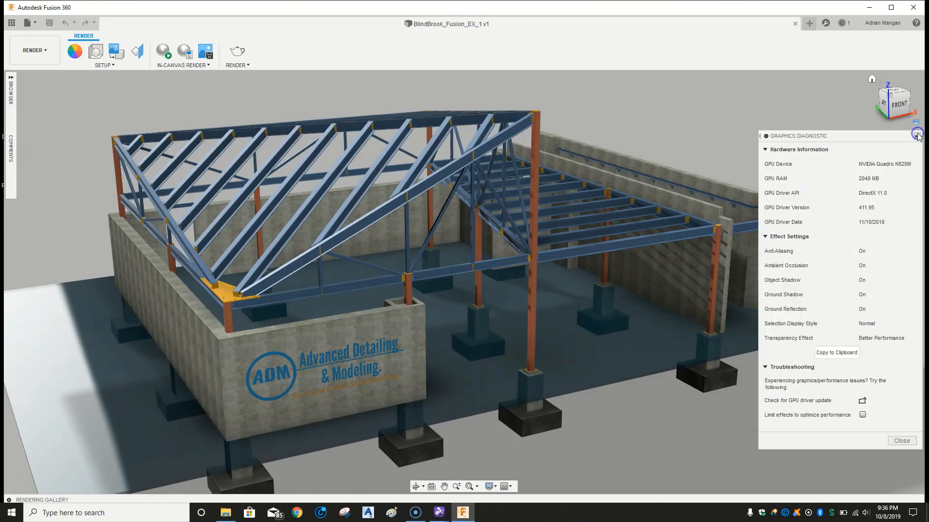
left_click(917, 136)
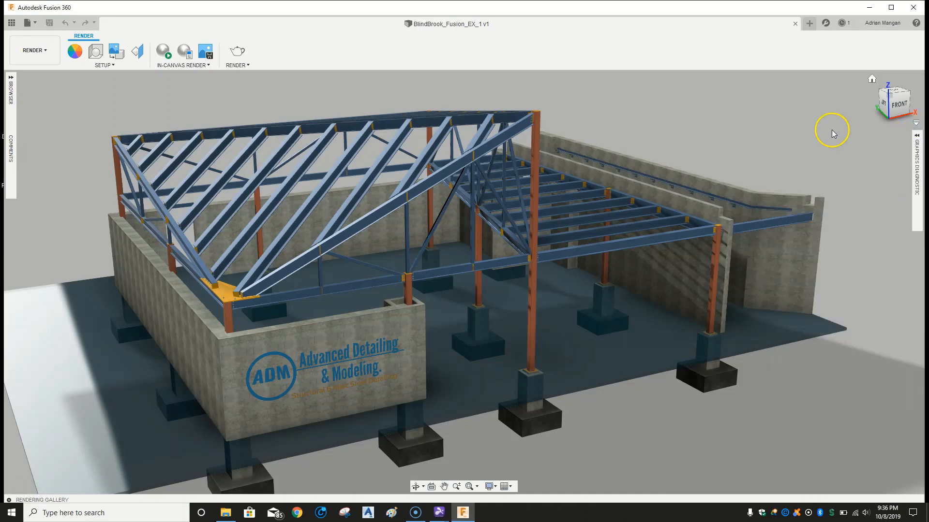
- Start a local render of the building at 1334 x 750 with Final(75) quality
left_click(244, 66)
left_click(241, 76)
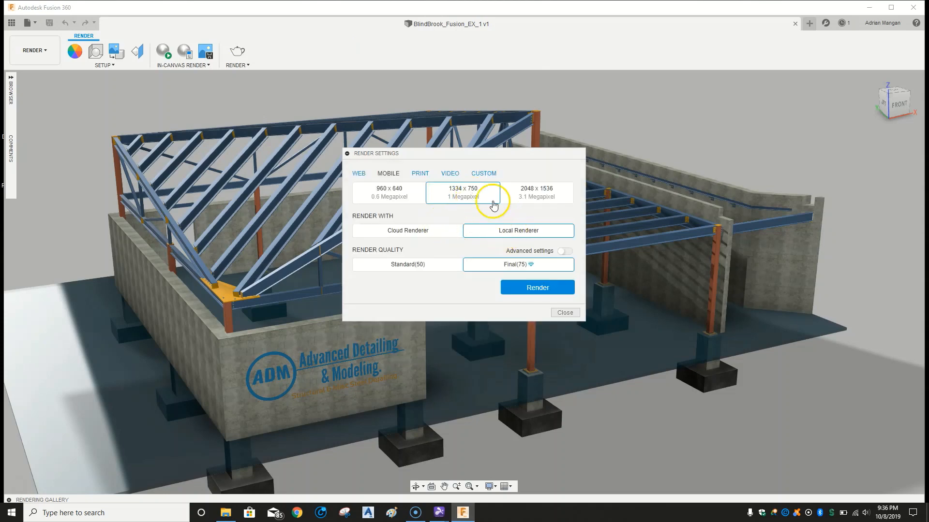
left_click(531, 288)
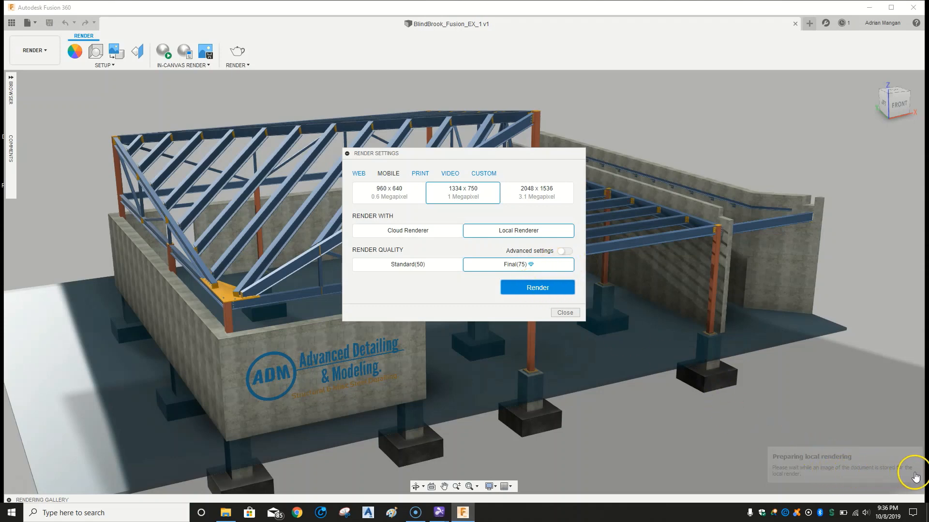
left_click(778, 477)
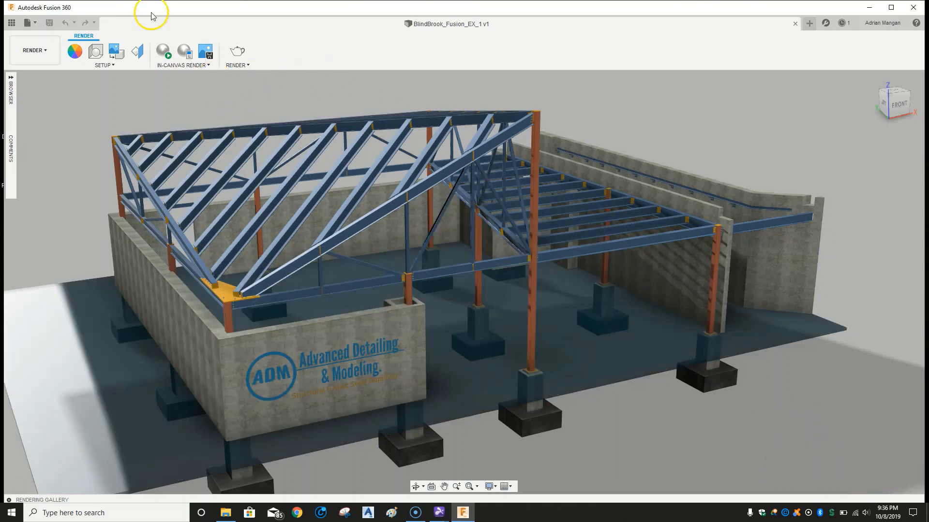
- Start a render of the building with the Cloud Renderer at 1334 x 750 and Final quality
left_click(243, 68)
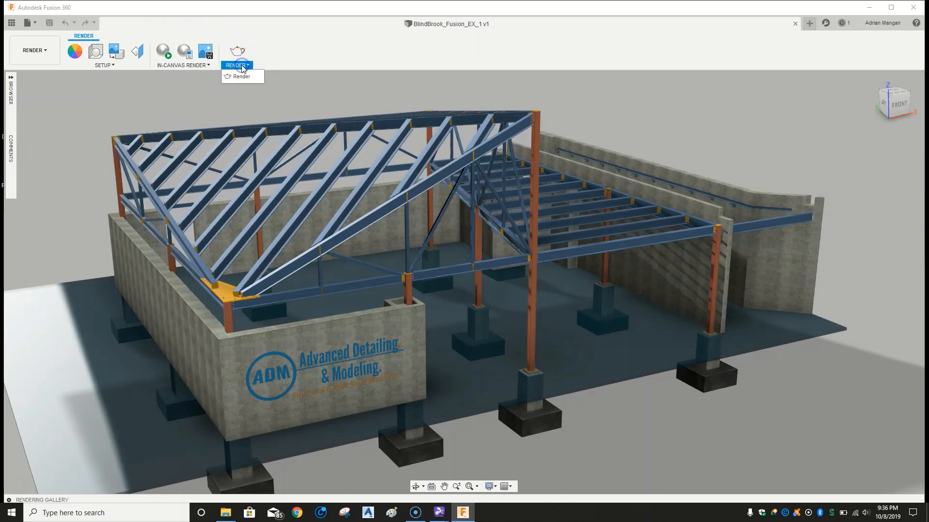
left_click(239, 80)
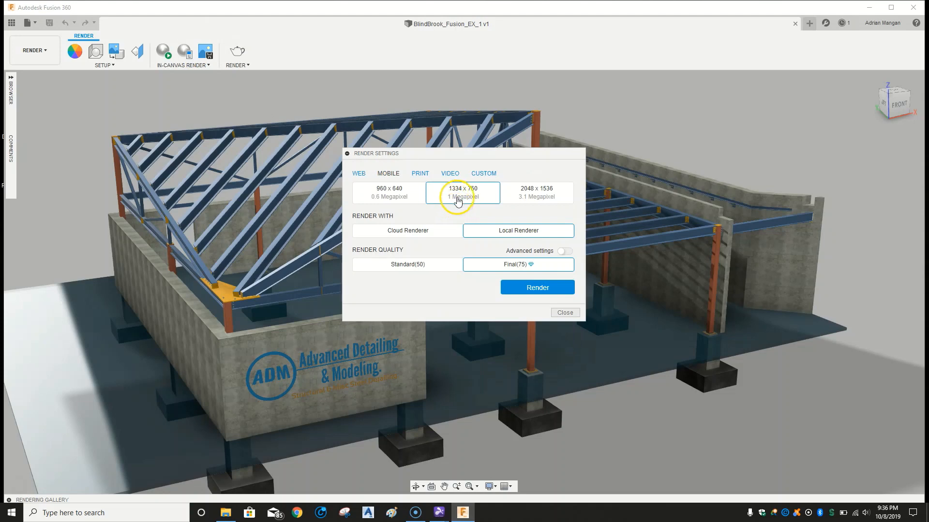
left_click(418, 231)
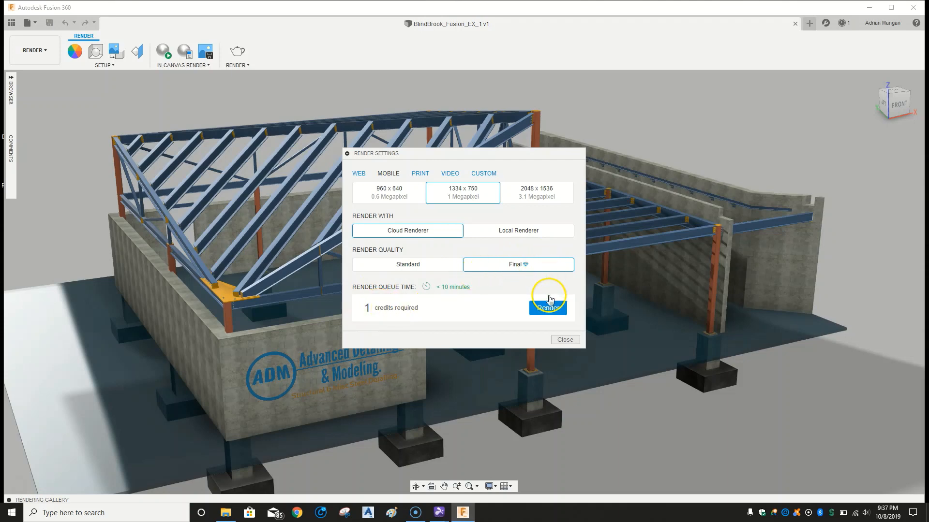
left_click(540, 309)
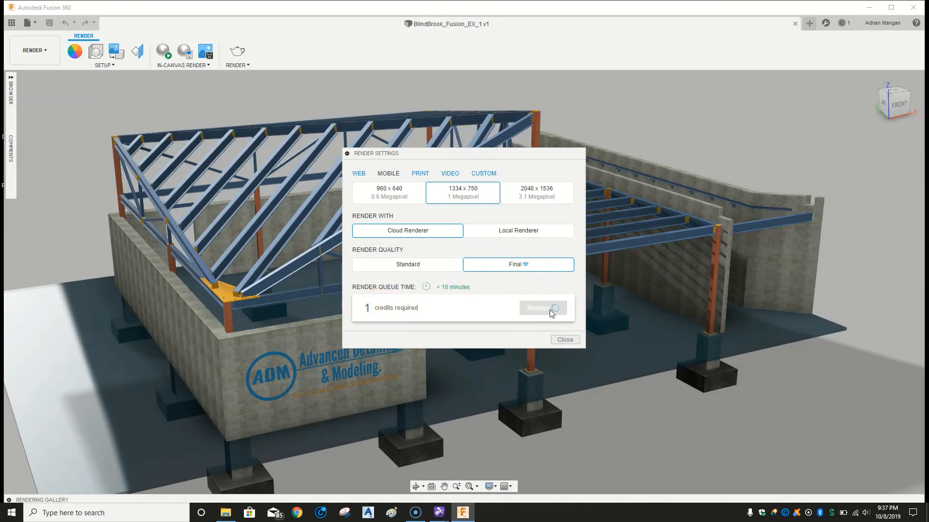
left_click(548, 279)
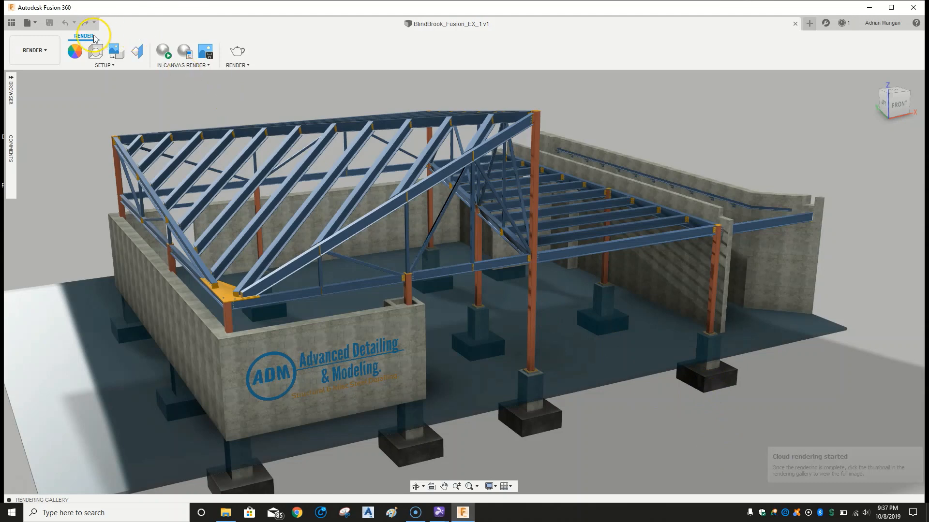
- Set the scene background to Environment and open the environment library
left_click(98, 54)
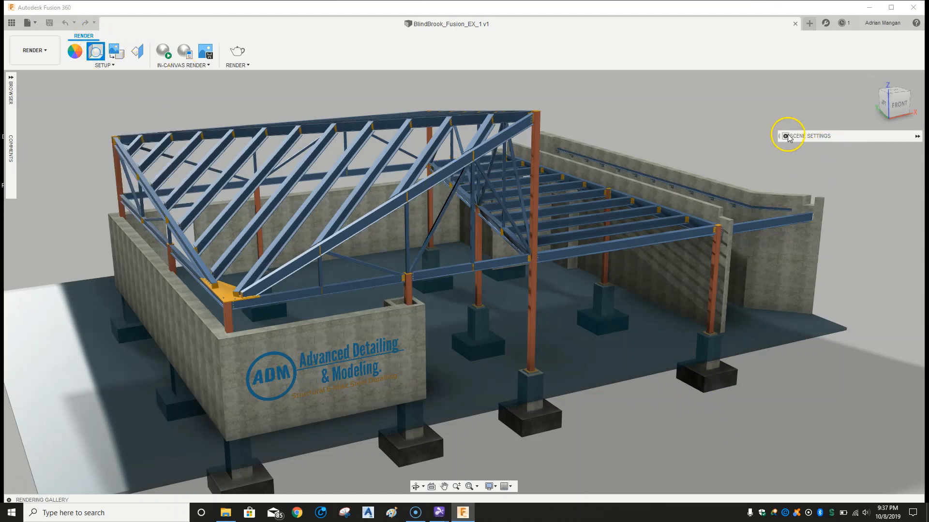
left_click(787, 137)
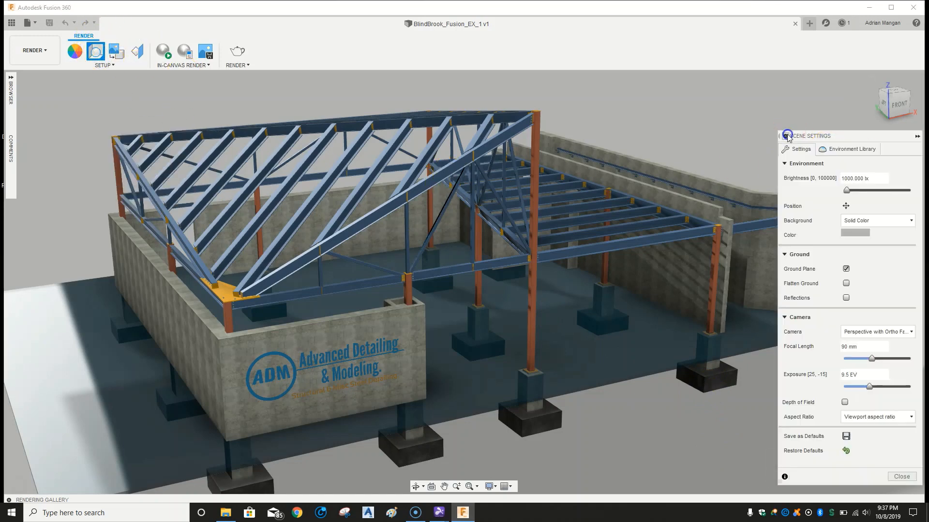
left_click(911, 223)
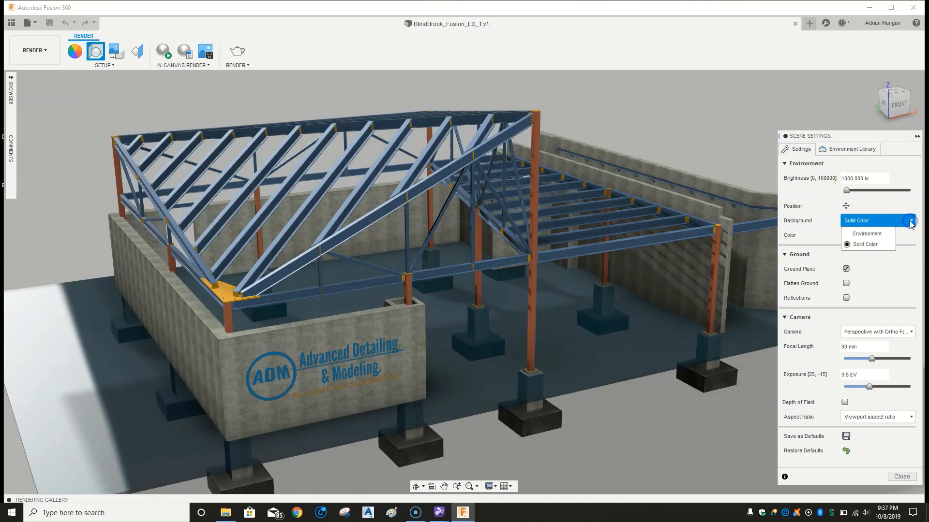
left_click(865, 234)
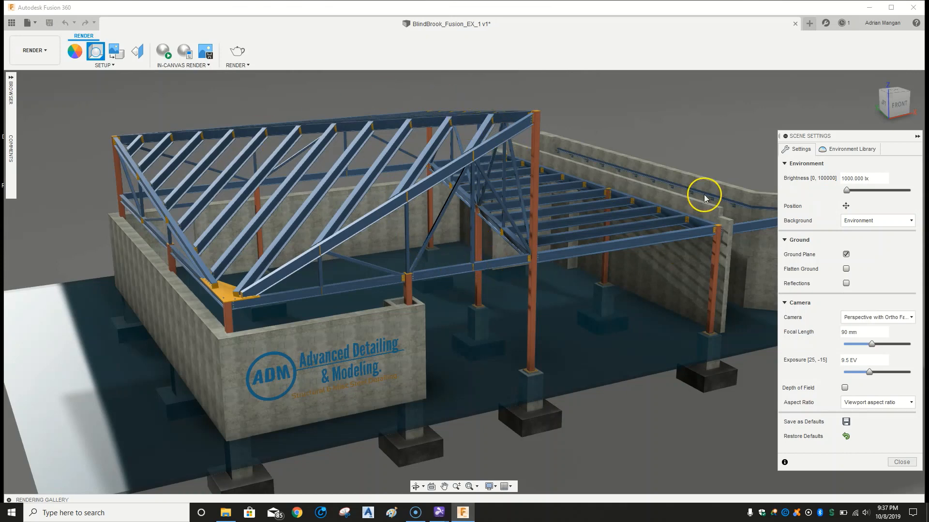
left_click(841, 149)
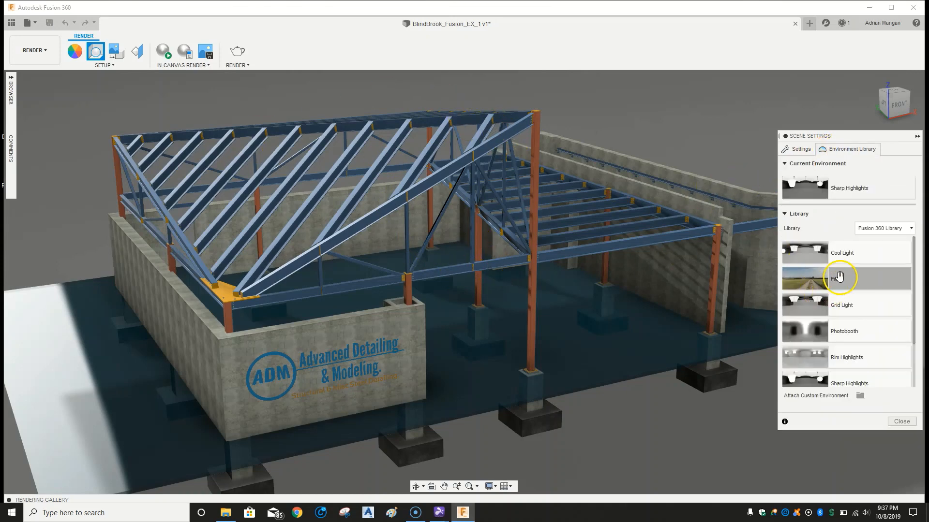
- Apply the Field environment to the scene and inspect the building against it
left_click_drag(838, 279, 717, 129)
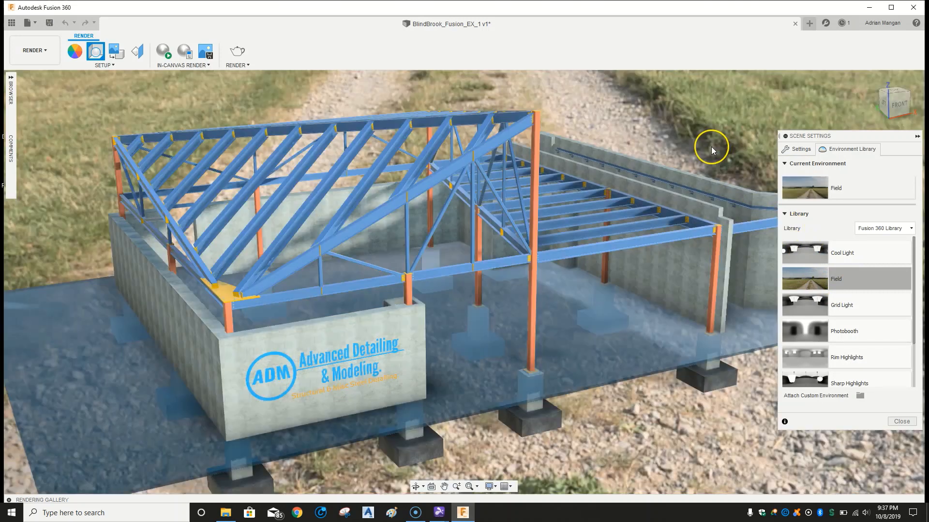
scroll(663, 151, "up", 3)
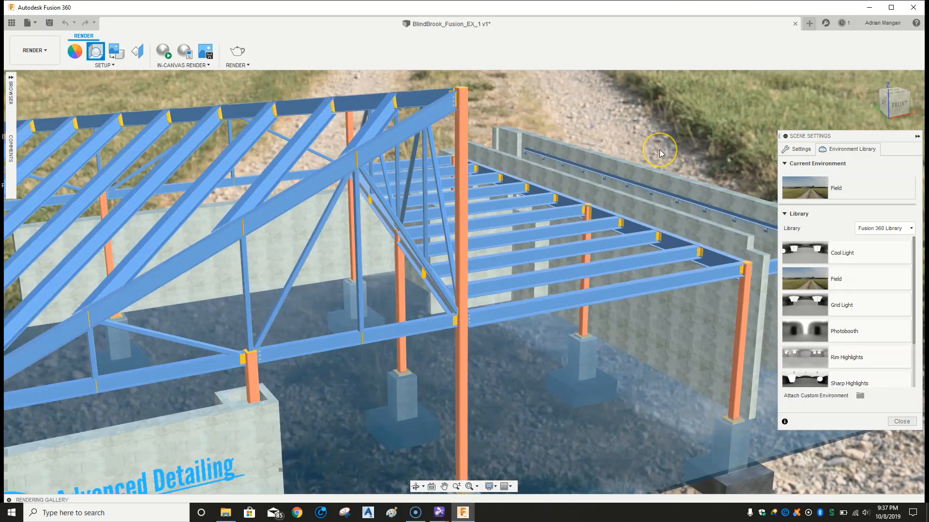
scroll(662, 153, "down", 6)
scroll(629, 162, "up", 5)
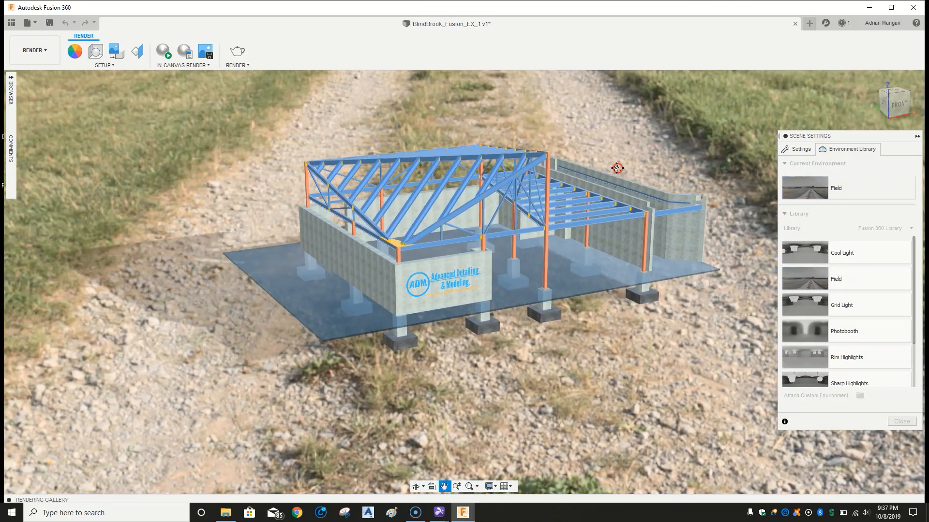
scroll(614, 169, "up", 3)
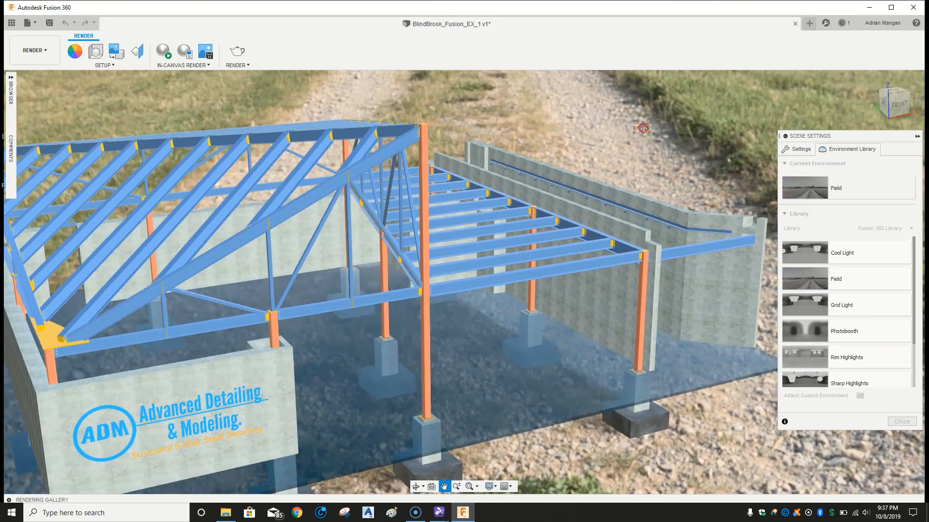
scroll(666, 115, "down", 3)
scroll(627, 144, "down", 3)
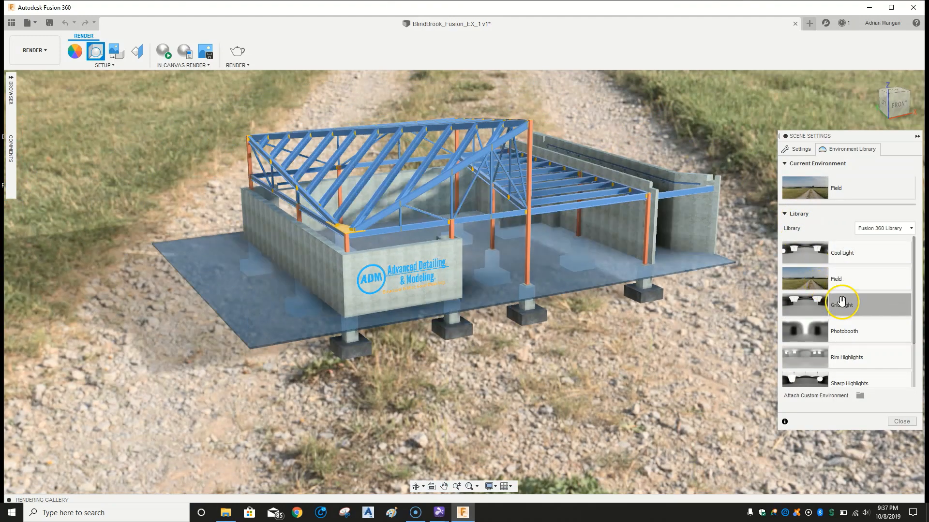
- Apply the Photobooth environment to the scene and inspect the building in it
left_click_drag(850, 320, 679, 339)
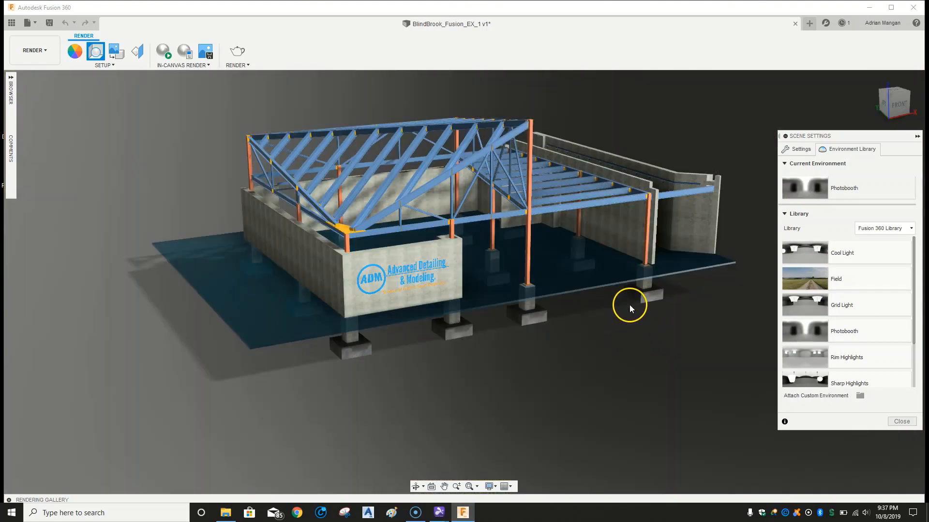
middle_click_drag(564, 283, 541, 310)
scroll(487, 250, "down", 1)
scroll(488, 249, "up", 2)
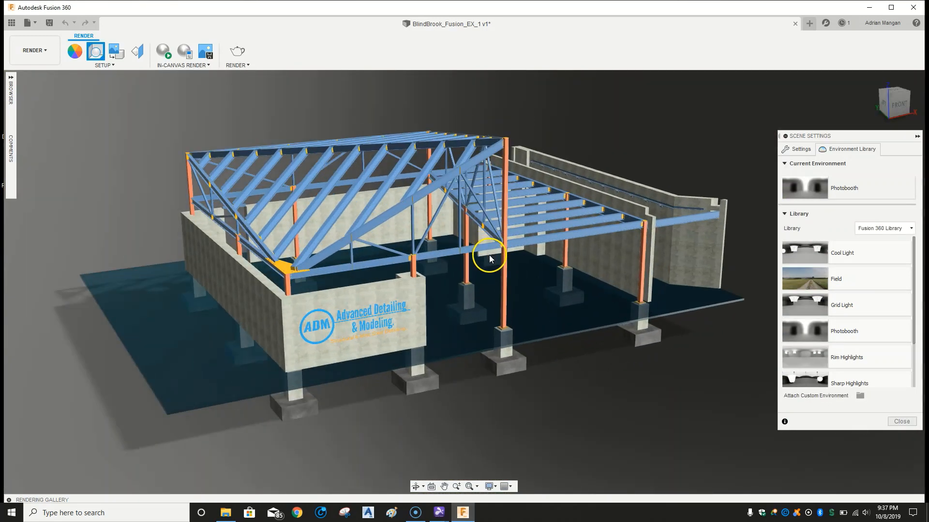
- Switch the scene background to Solid Color and apply a muted reddish-brown of RGB 132, 99, 99
left_click(799, 149)
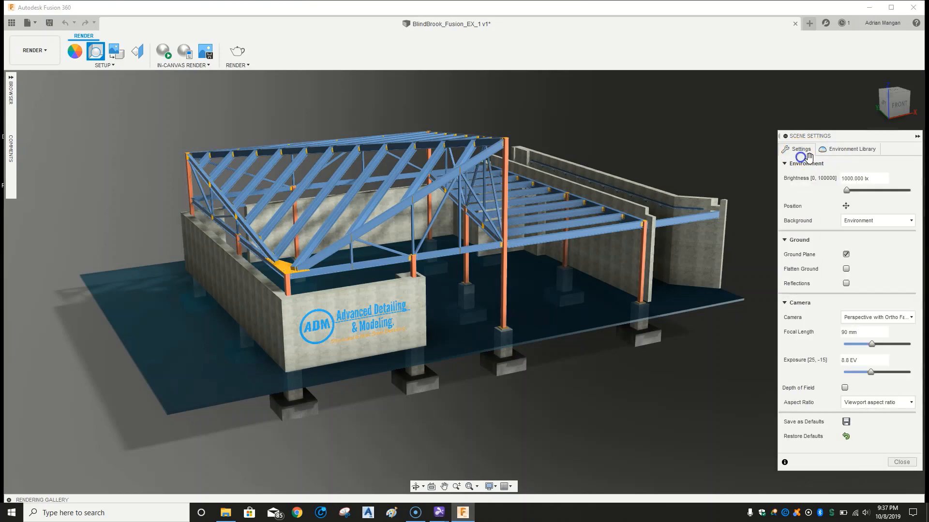
left_click(844, 254)
left_click(895, 221)
left_click(870, 230)
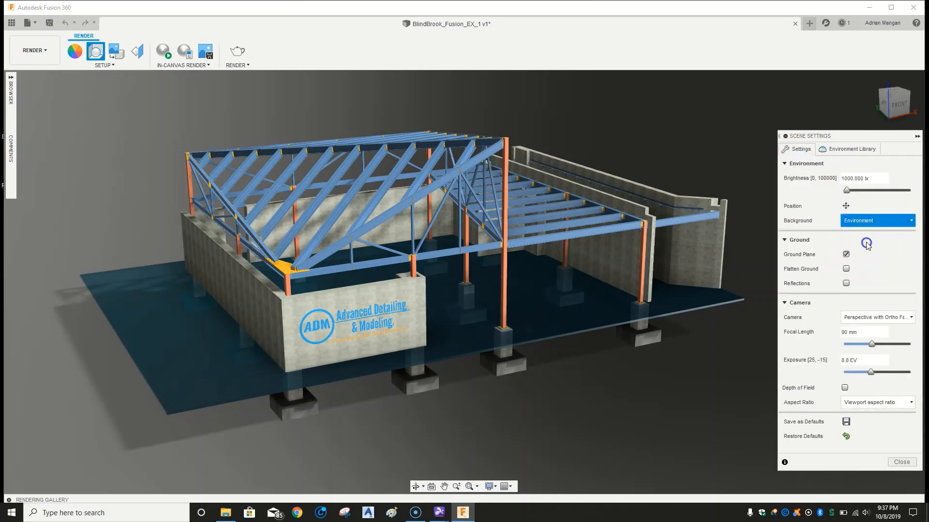
left_click(854, 235)
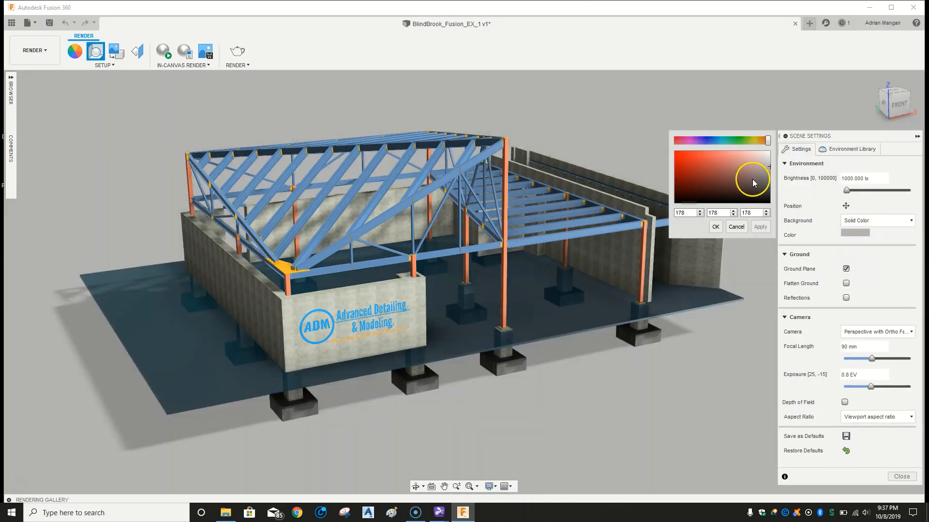
left_click(746, 167)
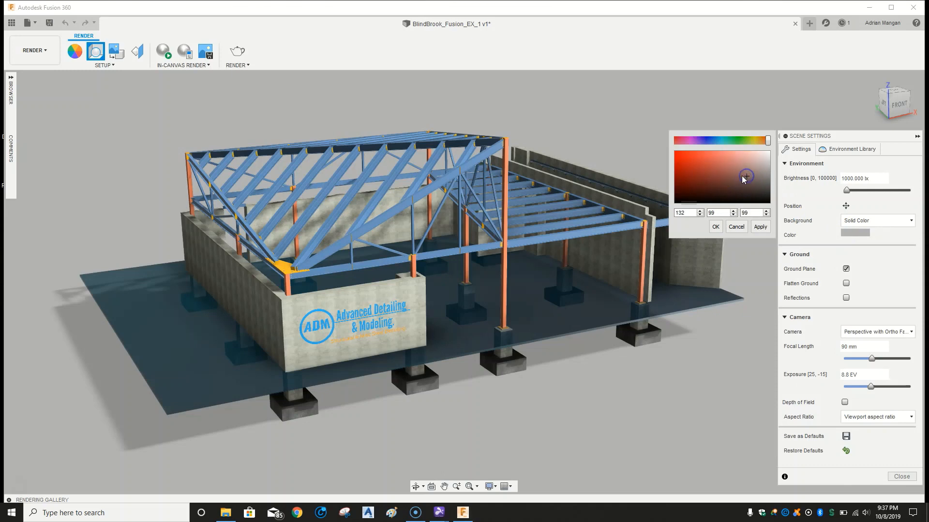
left_click(760, 226)
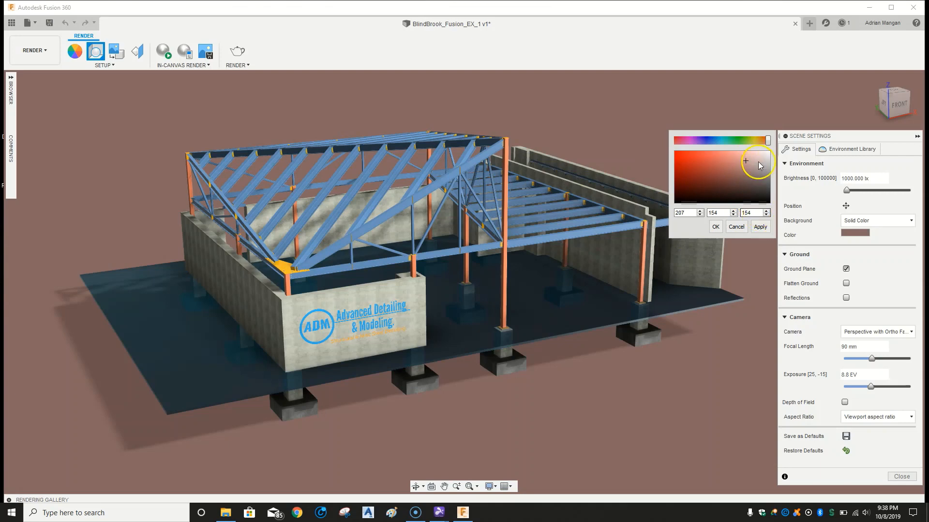
- Apply a yellow of RGB 231, 218, 94 to the scene's solid background
left_click(758, 141)
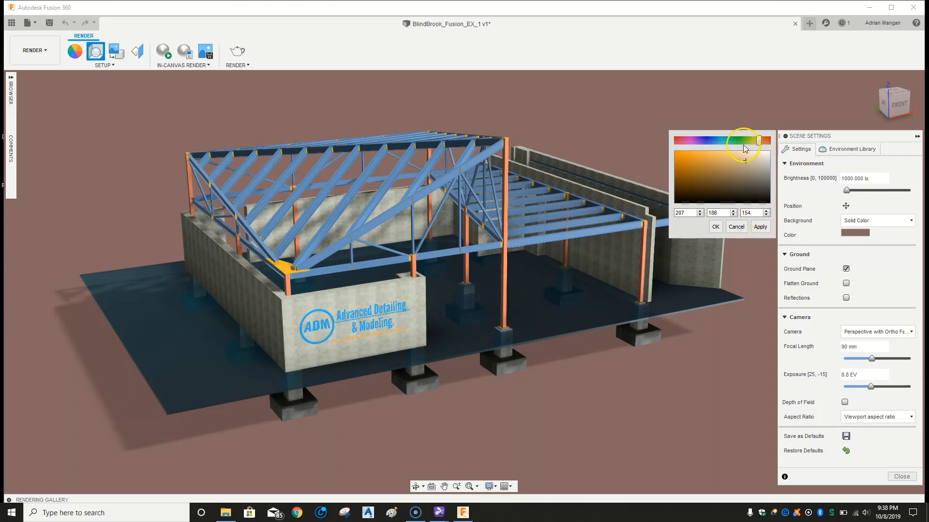
left_click_drag(744, 148, 744, 144)
left_click(714, 156)
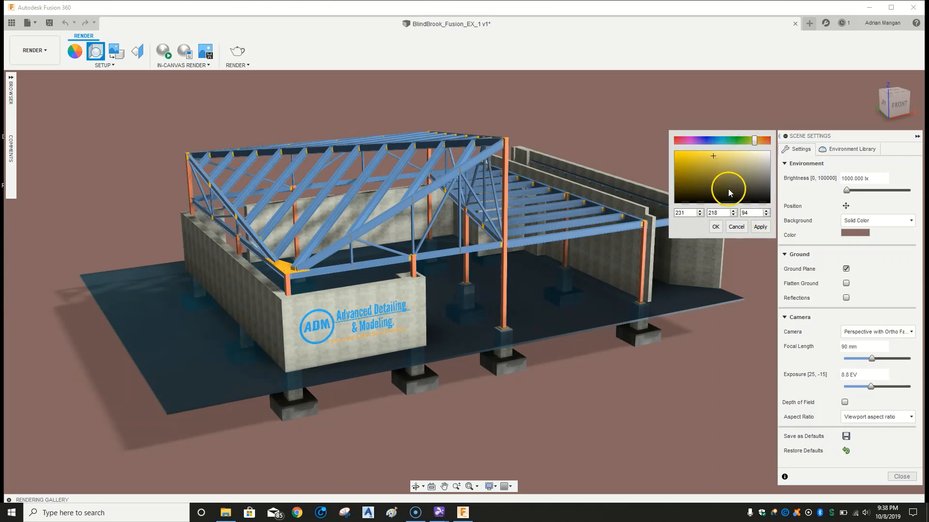
left_click(760, 227)
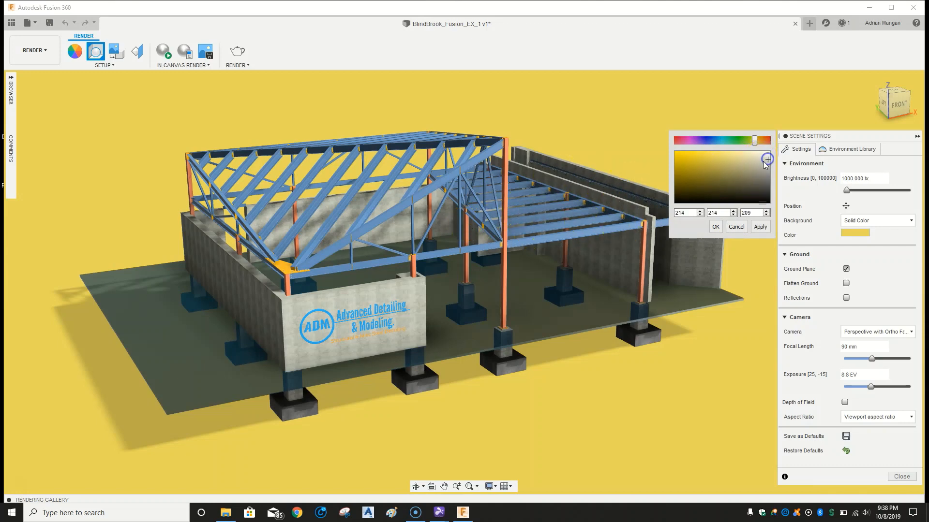
- Set the solid background to a light grey of RGB 217, 217, 210, accept it and collapse the scene settings
left_click(760, 227)
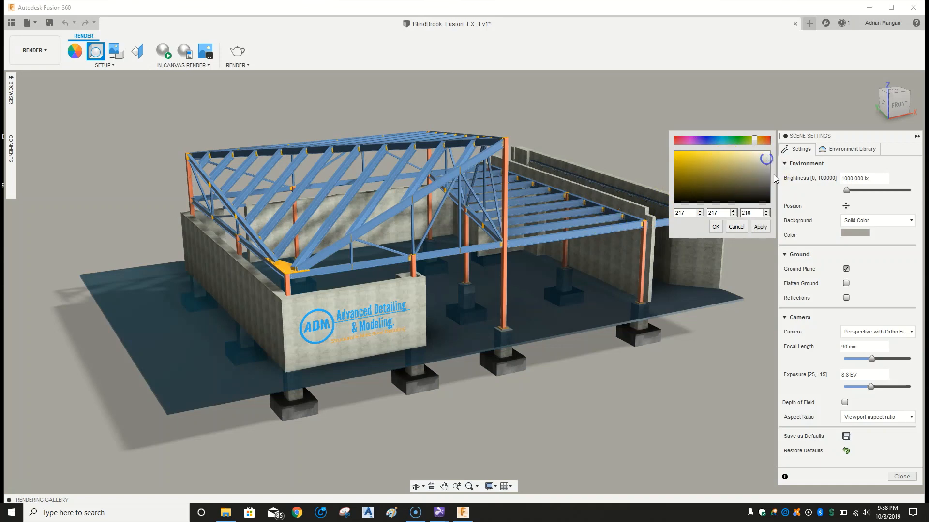
left_click(760, 227)
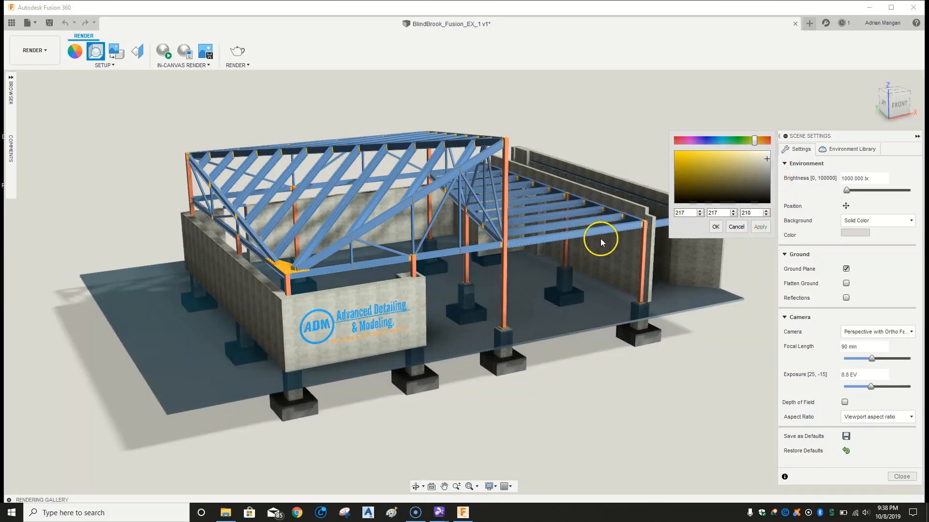
left_click(714, 227)
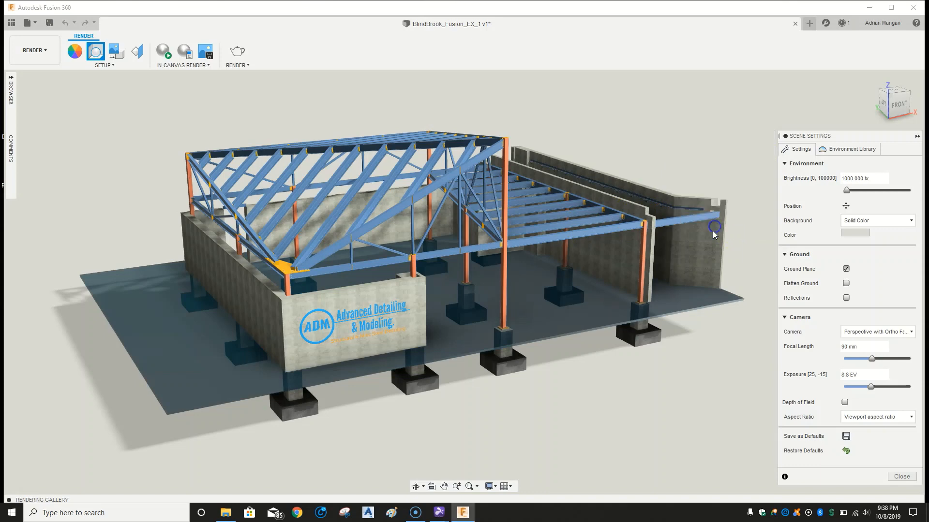
left_click(785, 136)
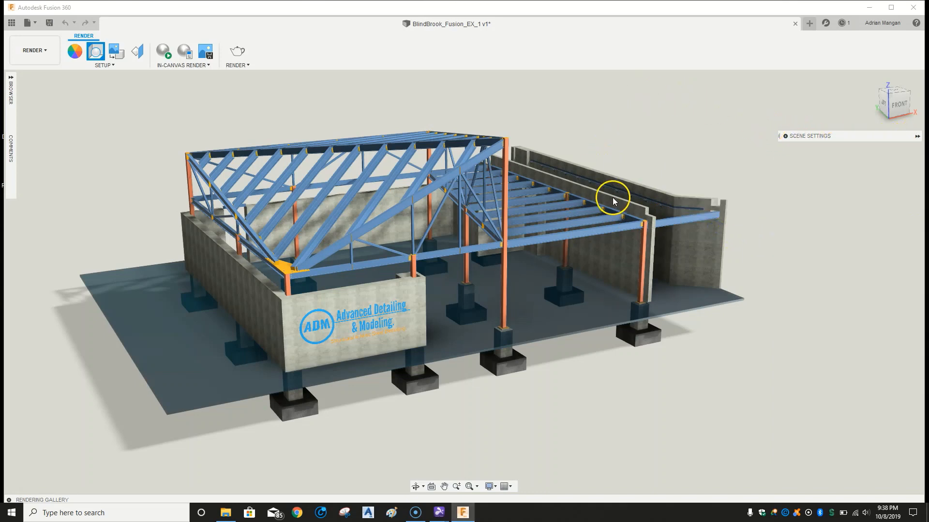
- Open the Appearance settings and expand them to show the materials used in this design
middle_click_drag(603, 199, 595, 187)
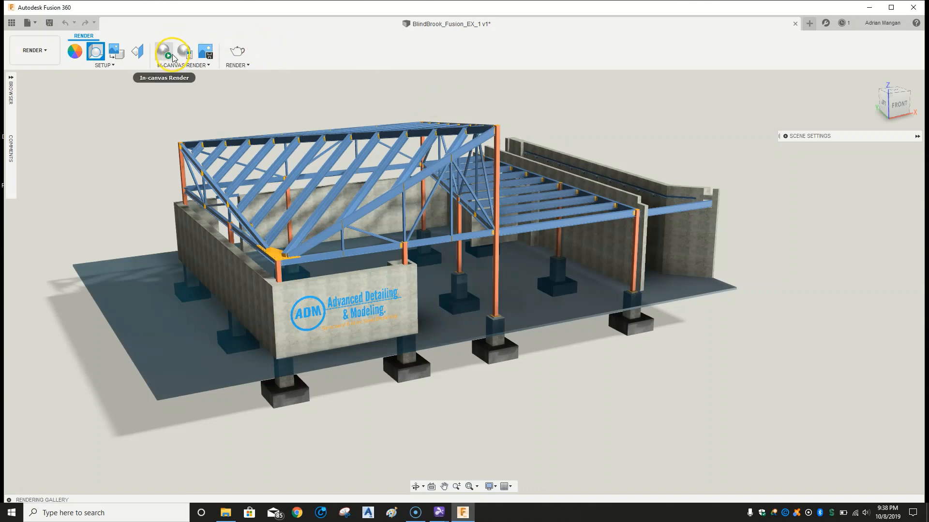
left_click(75, 51)
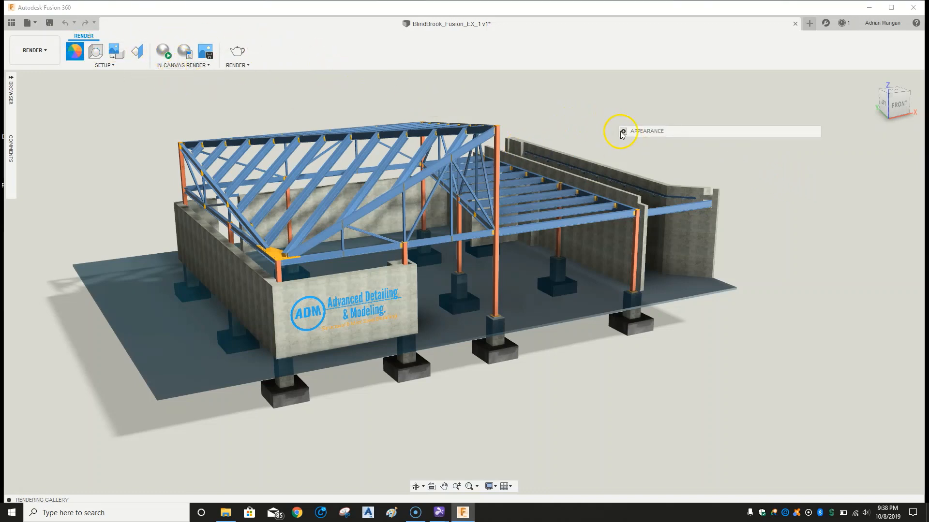
left_click(623, 132)
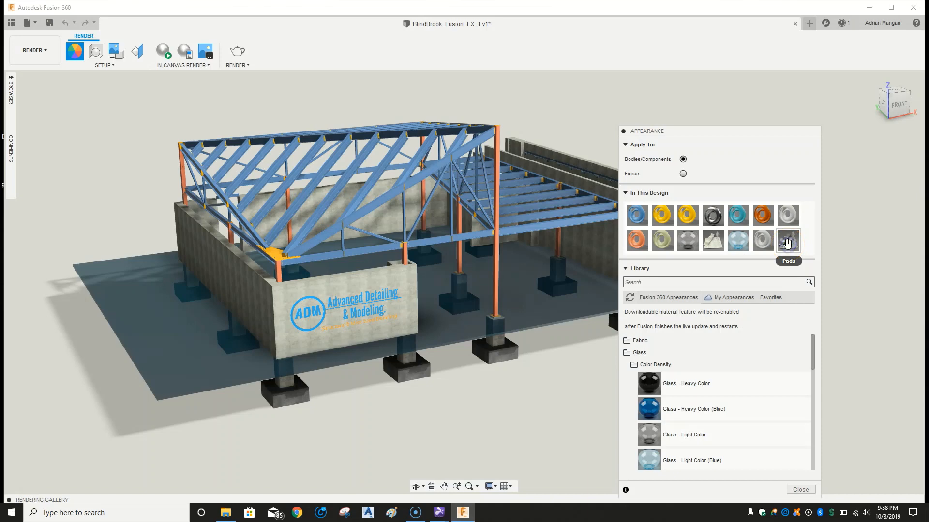
- Examine the Concrete appearance's texture source, preview possible replacement images in the Downloads folder, and leave the material unmodified
double_click(715, 247)
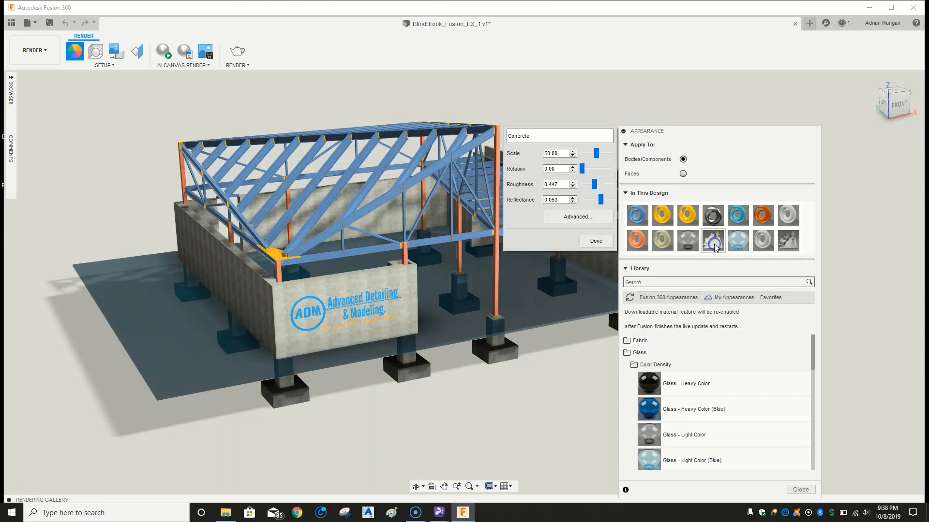
left_click(585, 217)
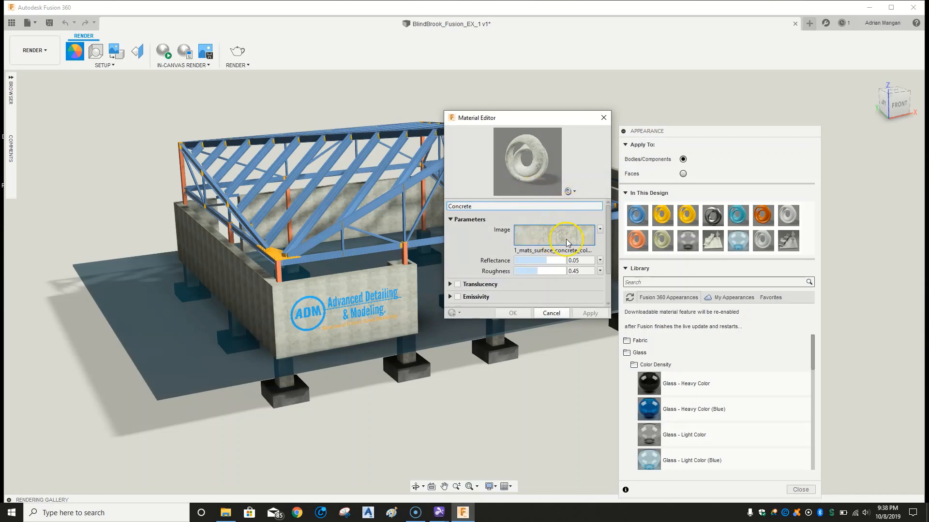
left_click(556, 241)
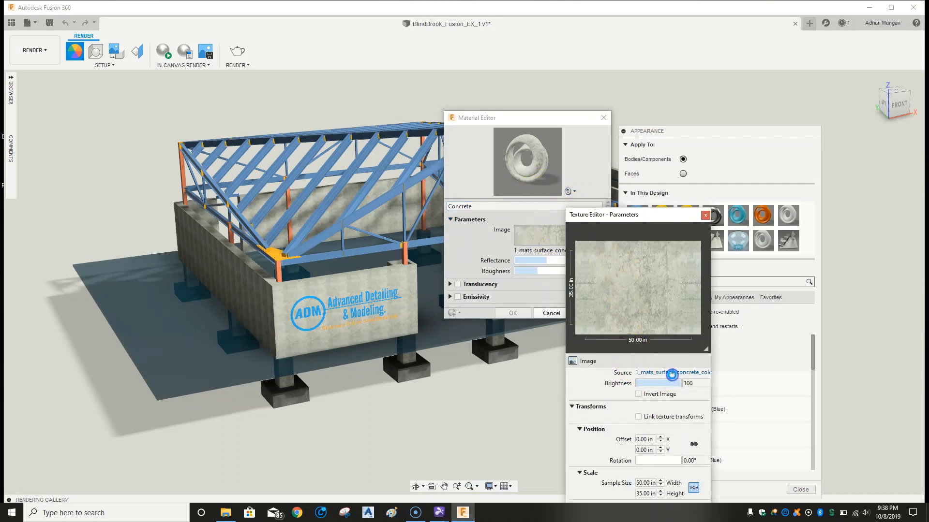
left_click(674, 373)
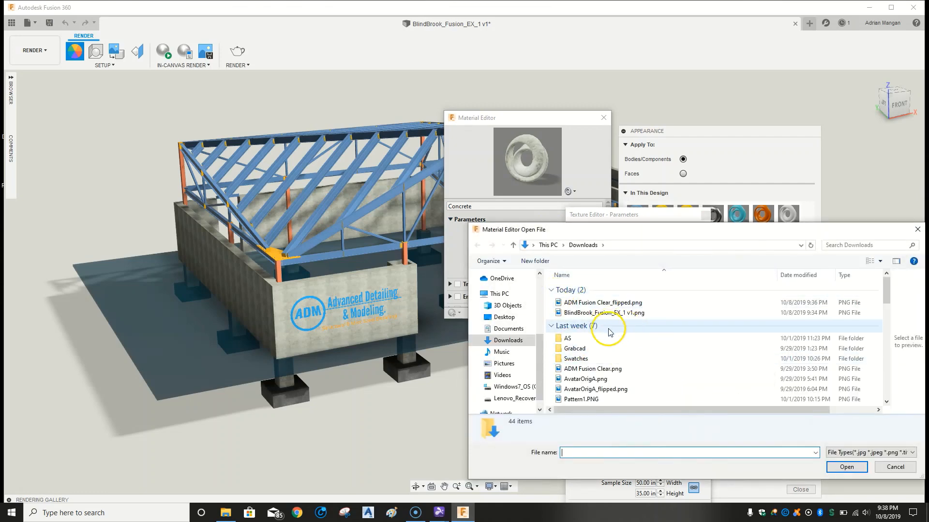
scroll(590, 340, "down", 2)
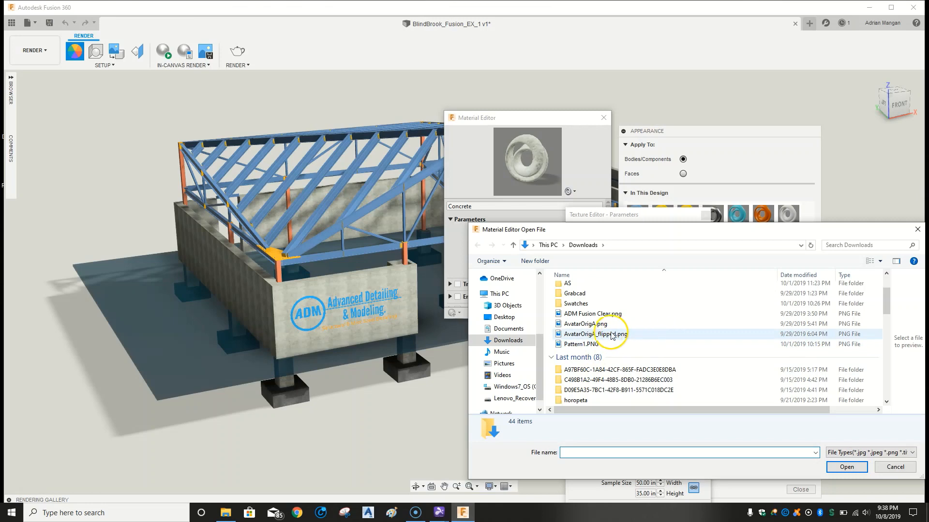
left_click(580, 344)
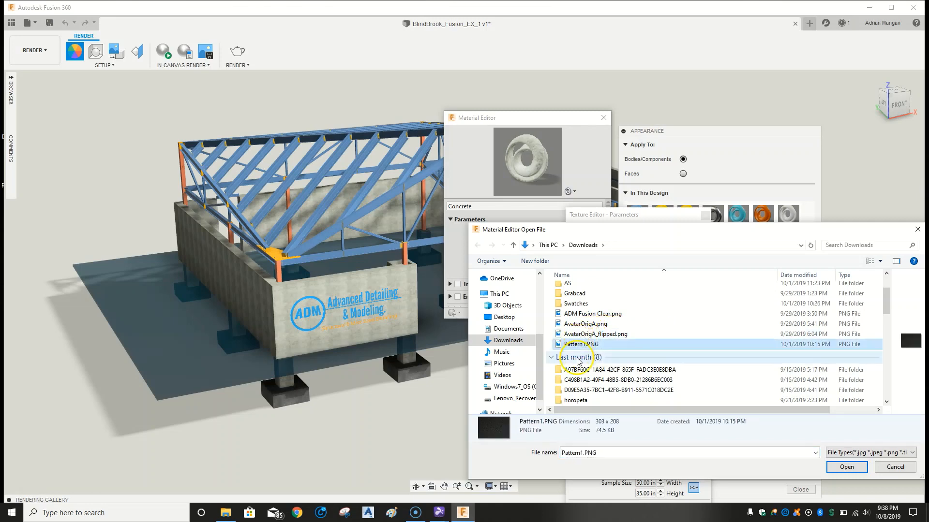
left_click(586, 324)
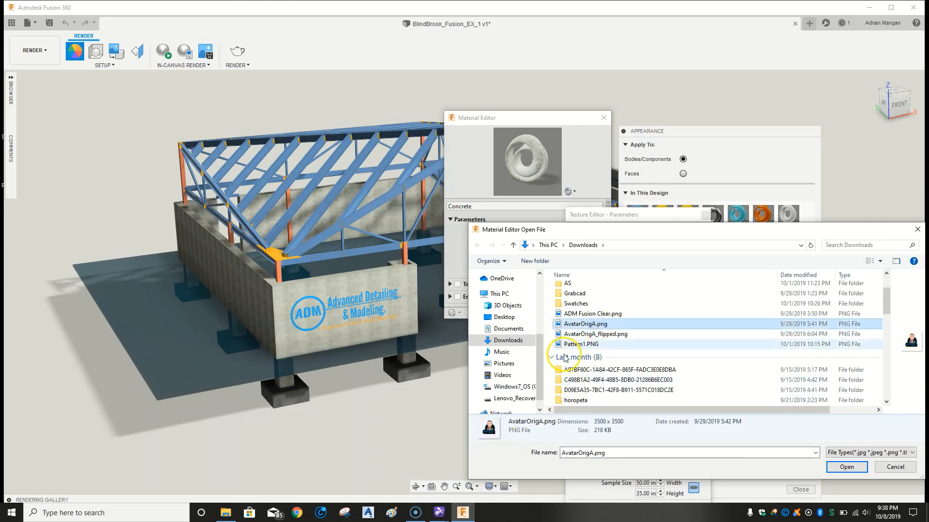
left_click(592, 315)
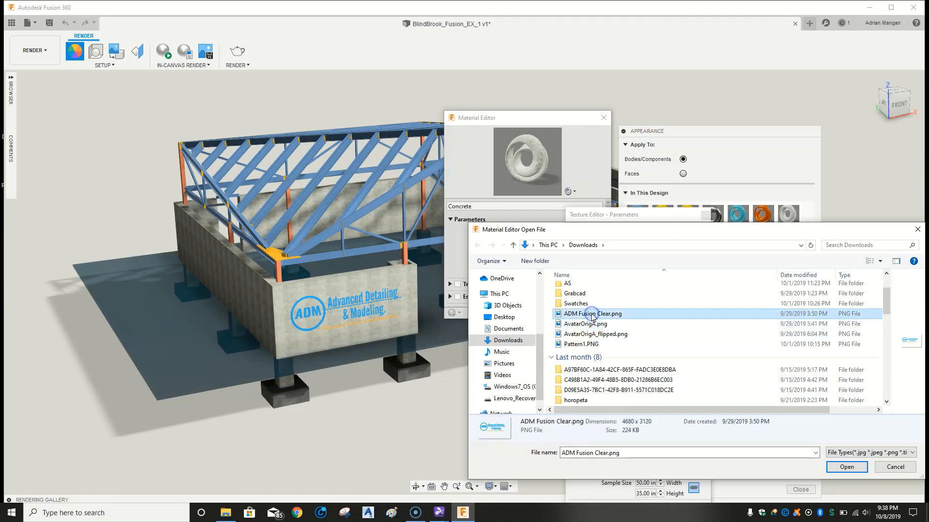
left_click(847, 468)
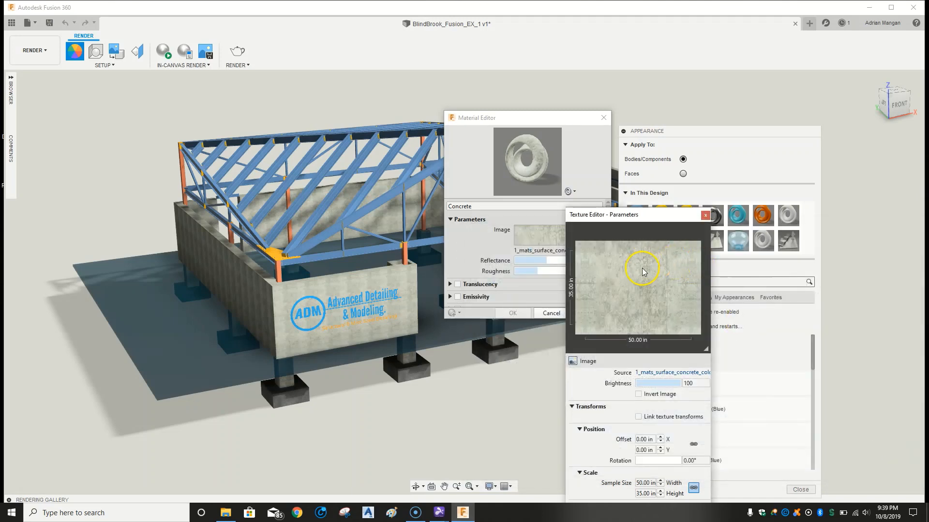
left_click(706, 216)
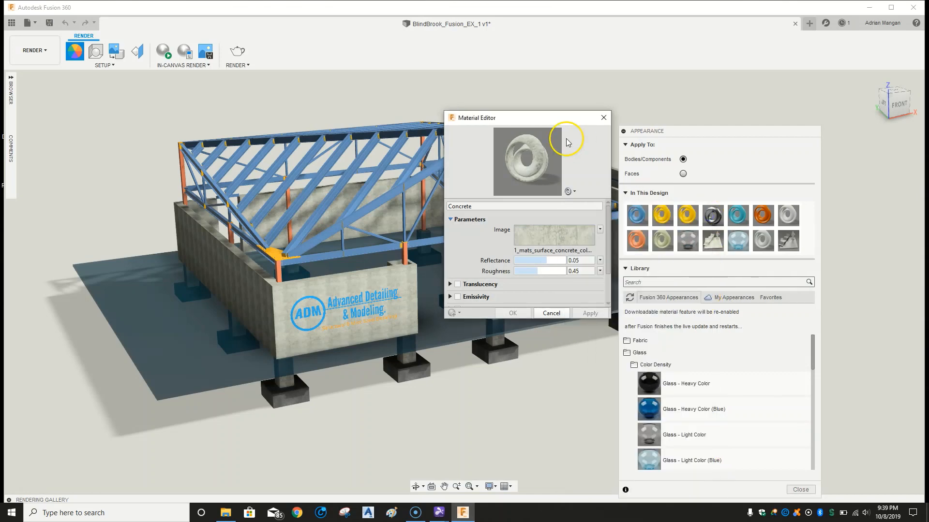
left_click(599, 118)
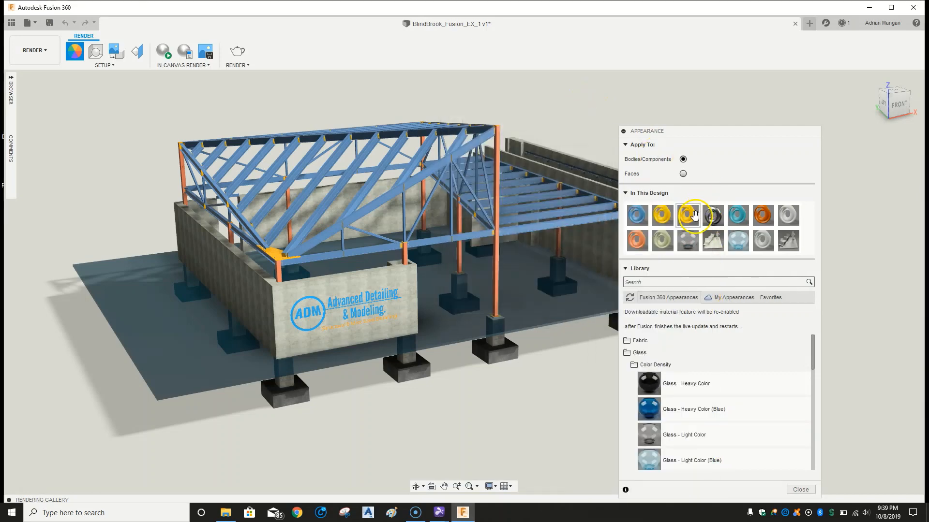
- Duplicate the Concrete appearance in this design and rename the copy as Test
right_click(714, 244)
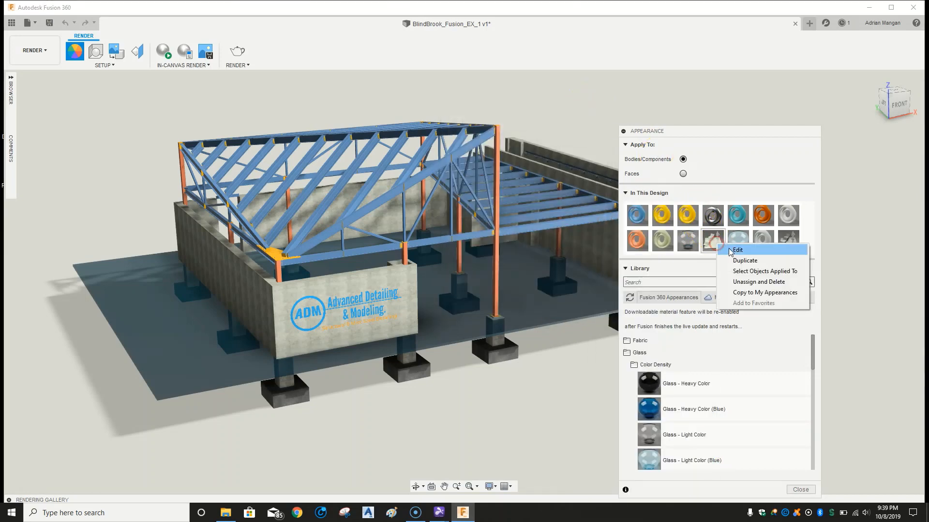
left_click(755, 261)
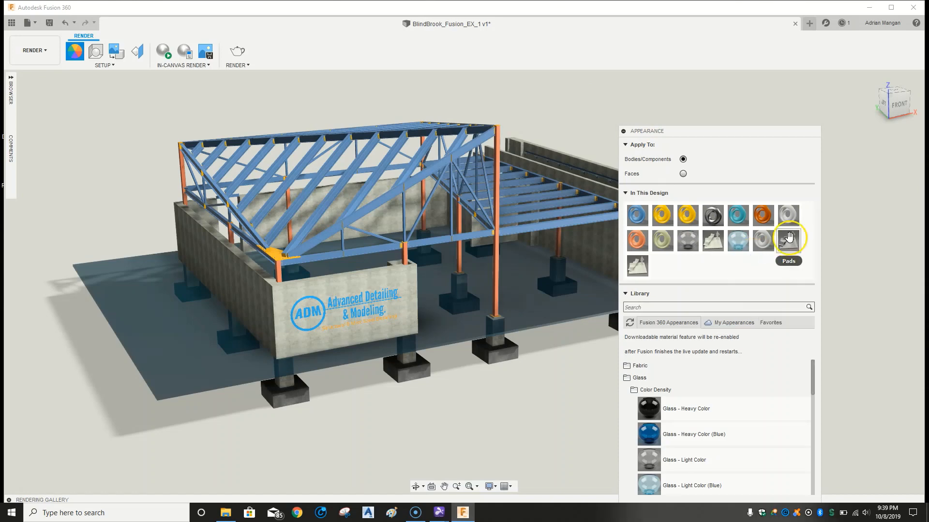
double_click(638, 266)
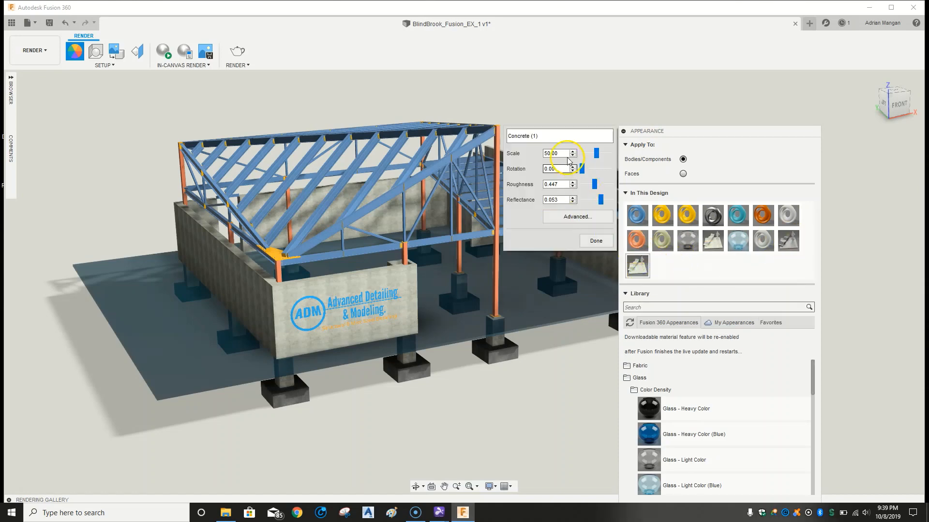
left_click_drag(553, 137, 453, 140)
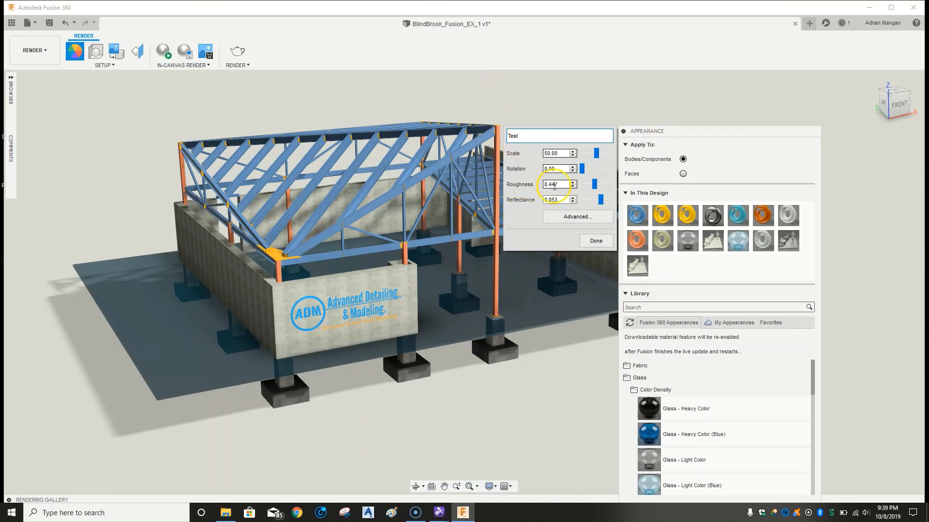
- Try to replace the Test appearance's texture image with city-pave-vs5-mid-grey-swatch-700x700.jpg from the Swatches folder in Downloads
left_click(571, 217)
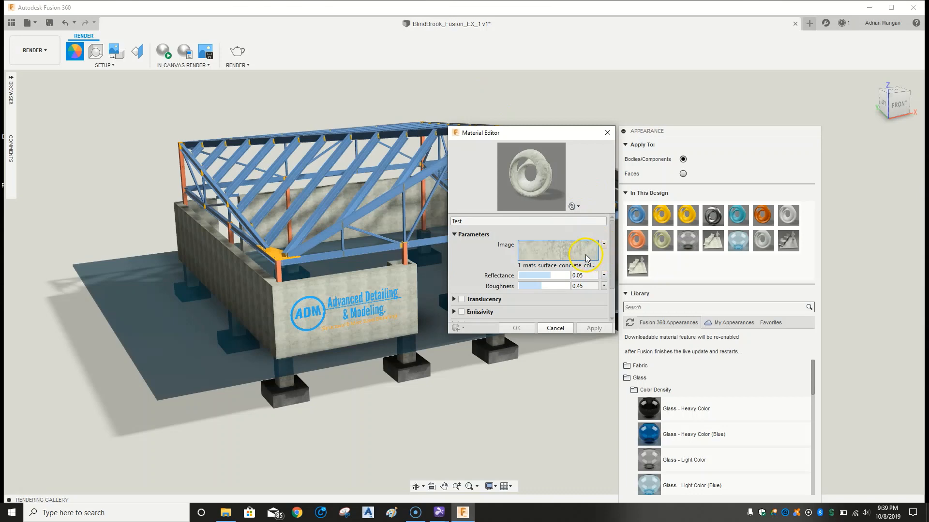
left_click(584, 249)
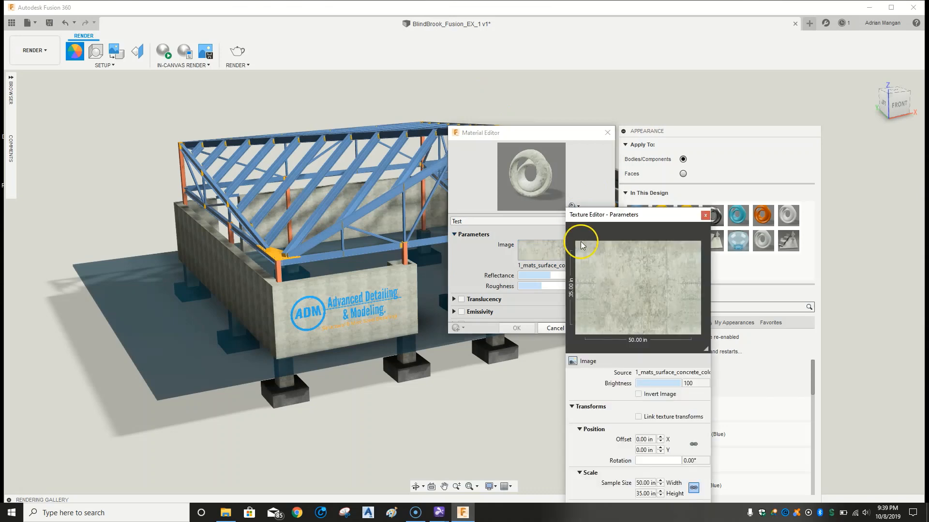
left_click(660, 373)
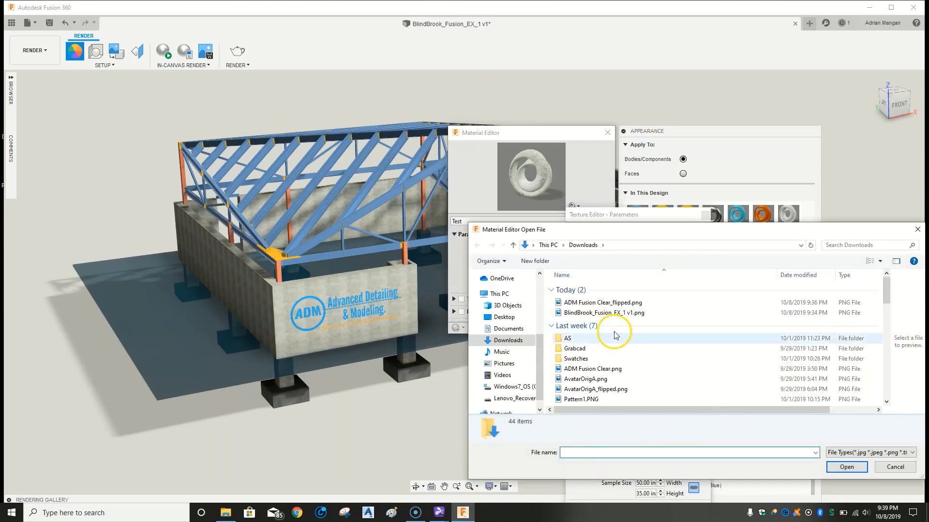
double_click(581, 357)
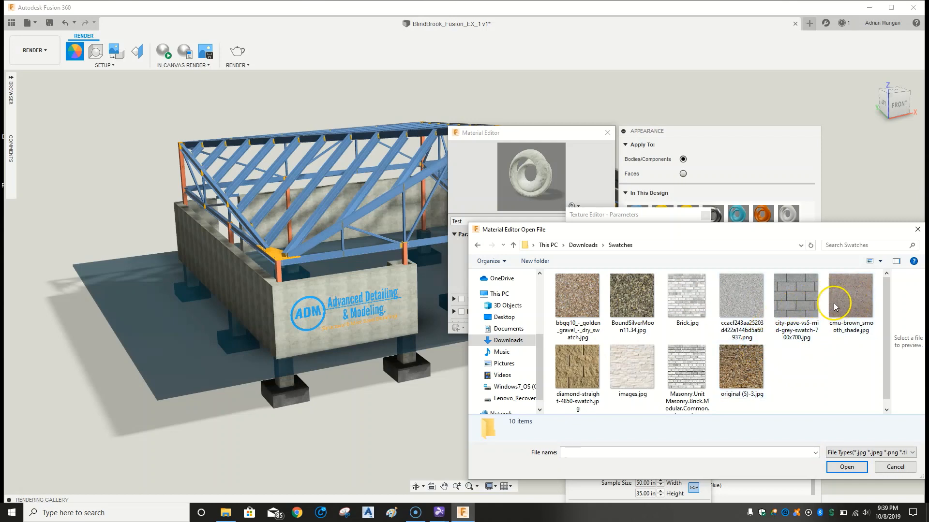
left_click(796, 299)
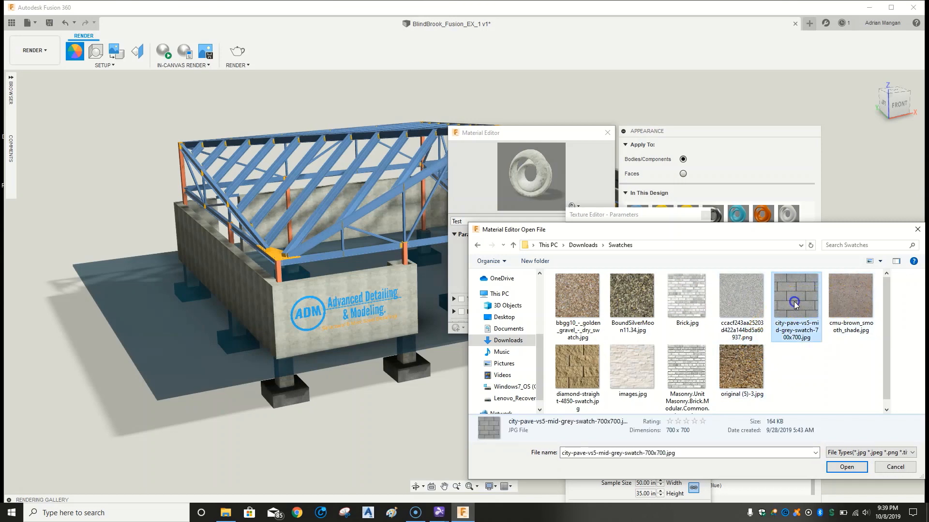
left_click(853, 468)
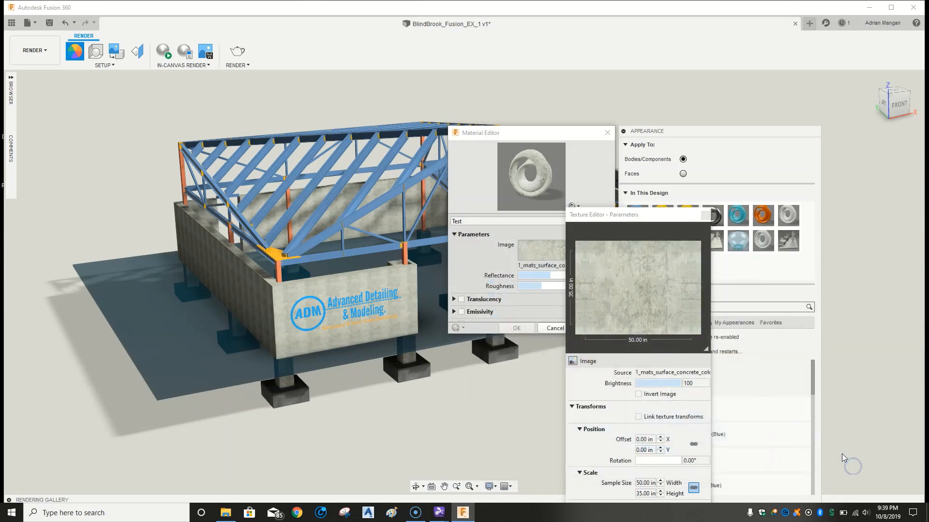
left_click(655, 312)
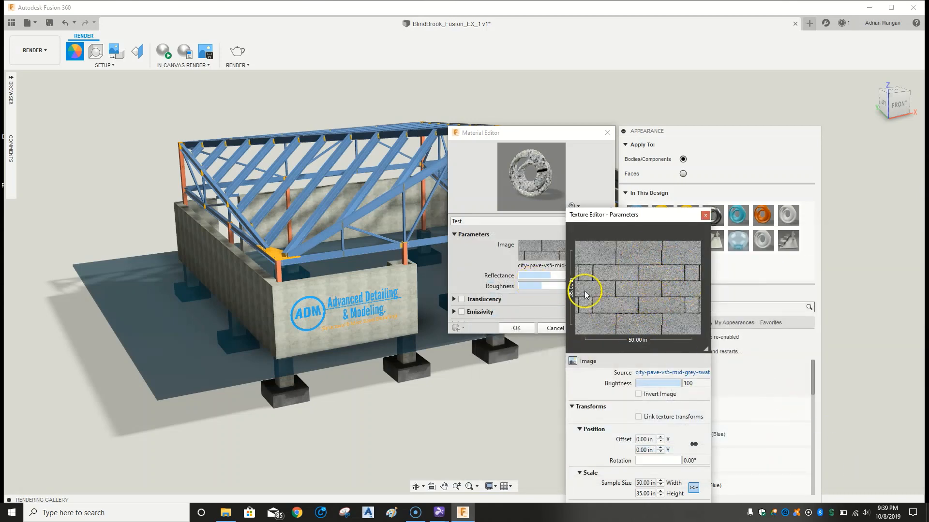
left_click(705, 215)
left_click(607, 132)
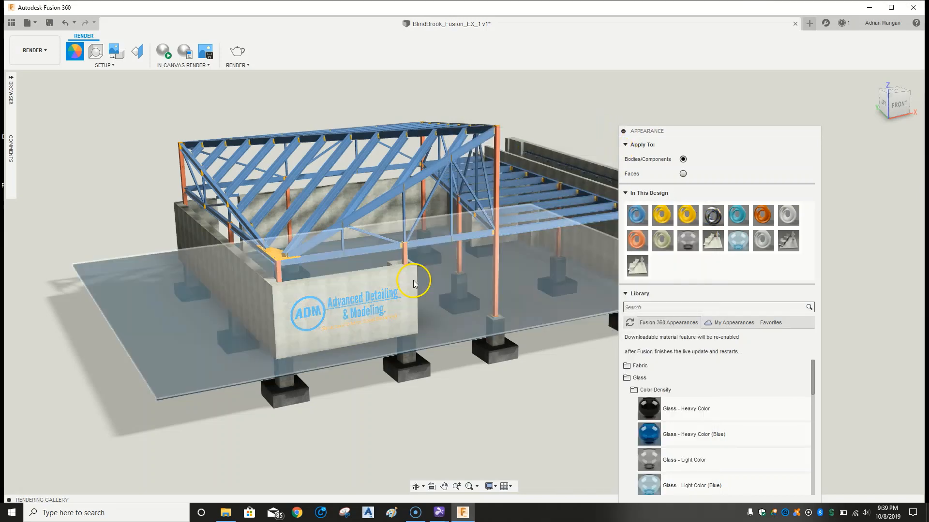
- Apply the Test appearance to the long concrete foundation wall on the left side of the building
mouse_move(413, 265)
middle_mouse_down("shift")
mouse_move(255, 280)
mouse_move(366, 250)
mouse_move(385, 277)
middle_mouse_up("shift")
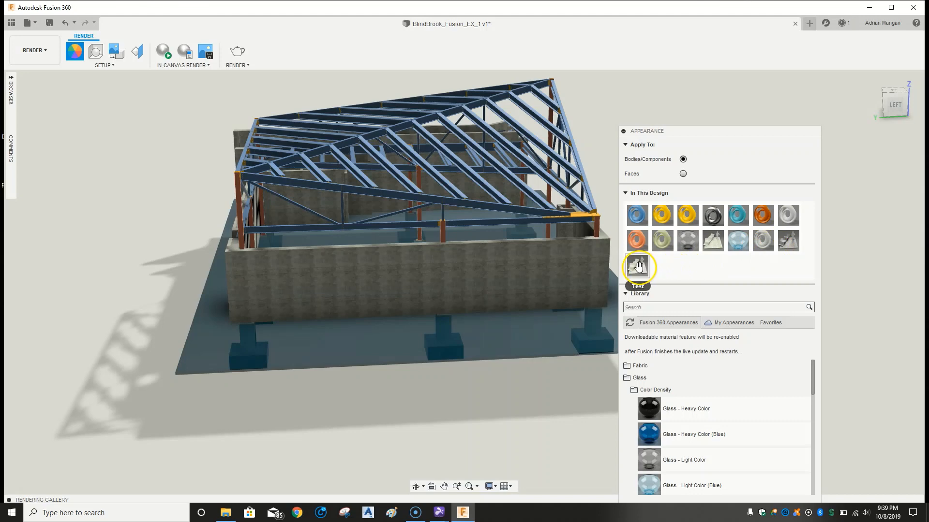
left_click_drag(638, 265, 576, 266)
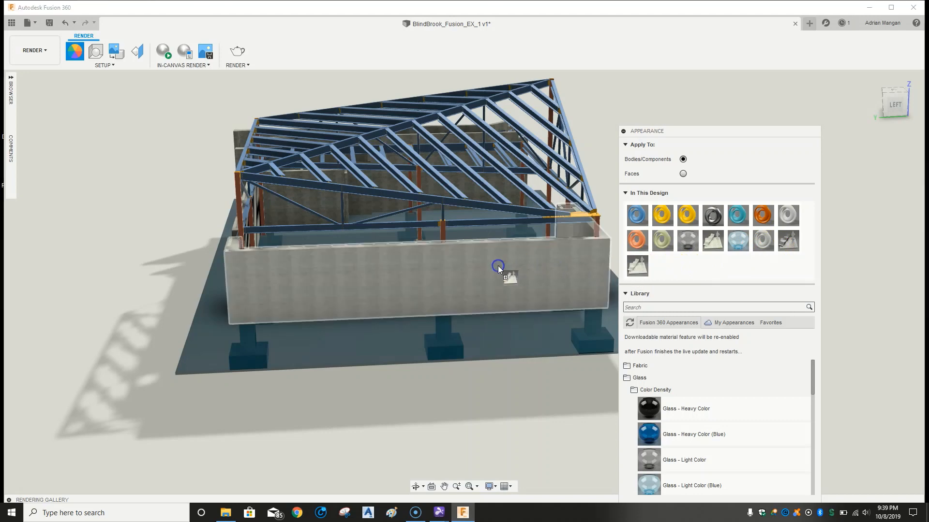
left_click_drag(498, 269, 497, 269)
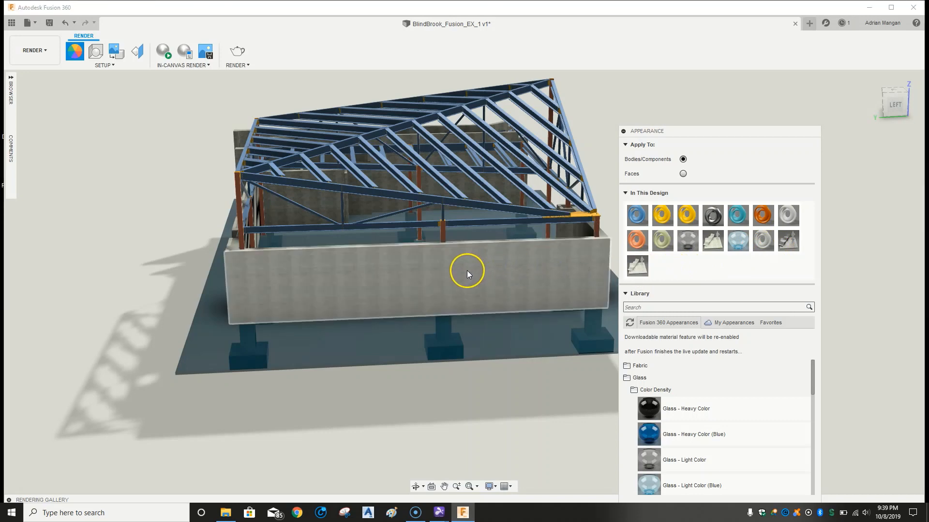
- Inspect the wall's surface texture up close and reapply the Test appearance to the wall
scroll(482, 270, "up", 6)
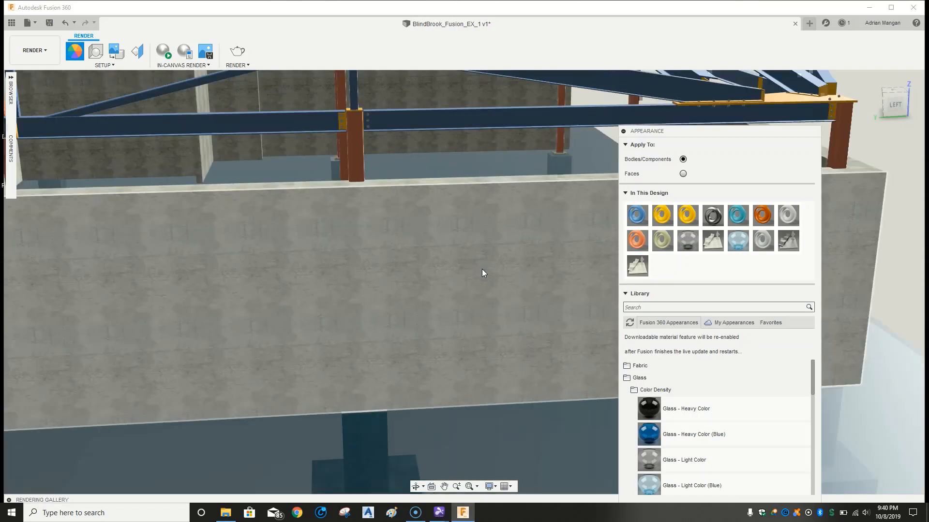
scroll(482, 270, "up", 3)
middle_click_drag(482, 270, 469, 231, "shift")
scroll(469, 229, "up", 5)
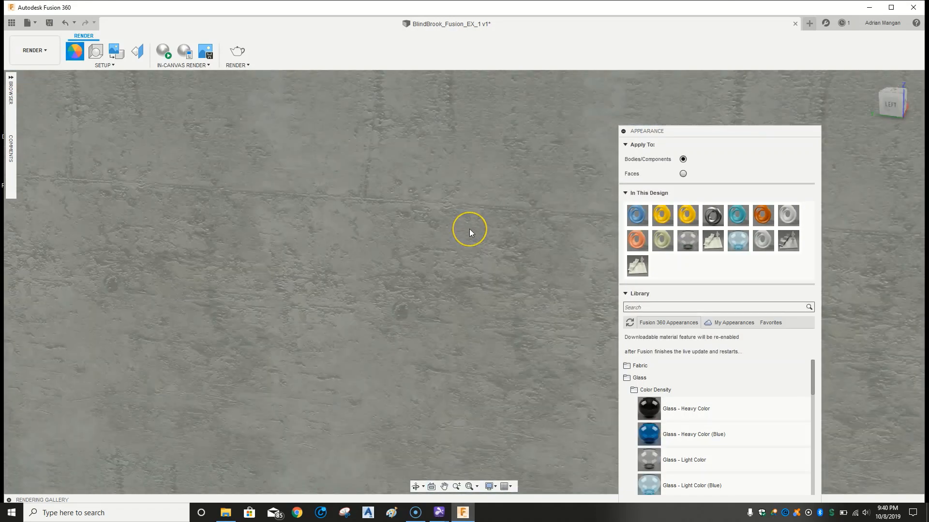
scroll(469, 231, "down", 5)
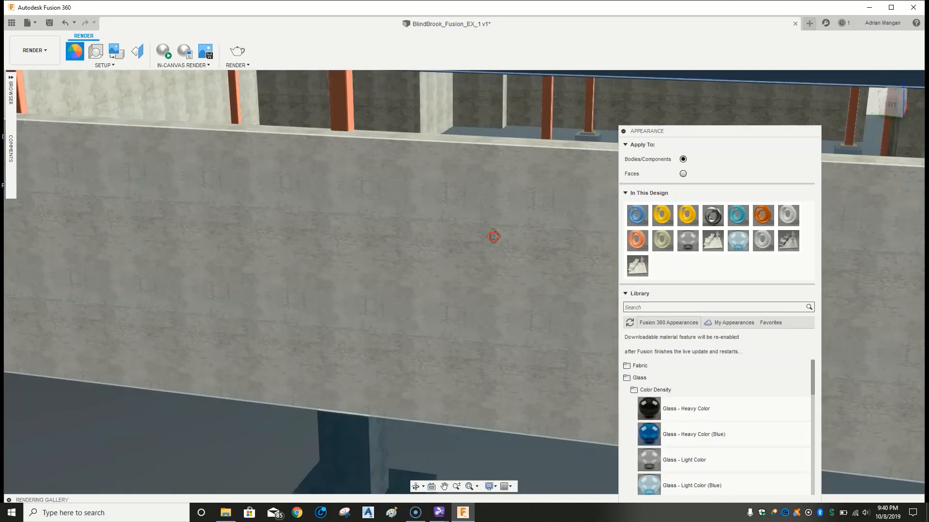
middle_click_drag(494, 237, 503, 234, "shift")
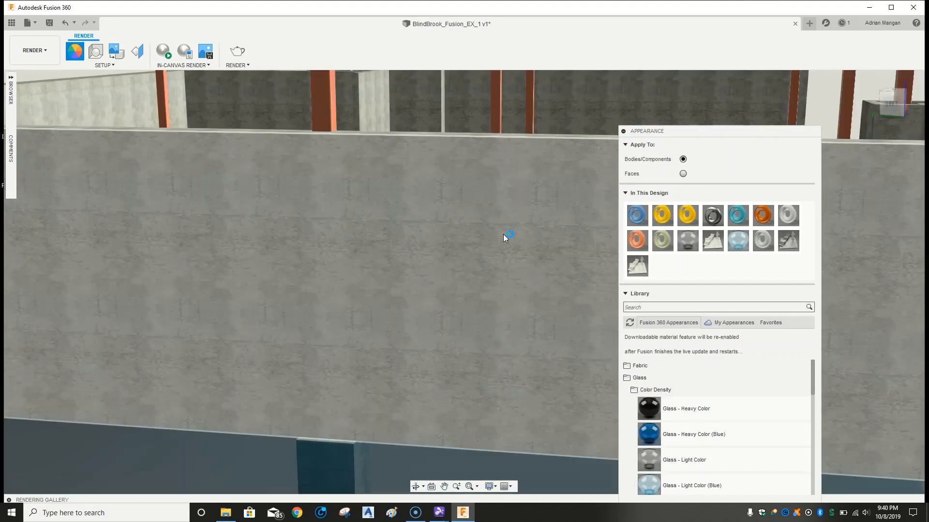
scroll(503, 234, "down", 3)
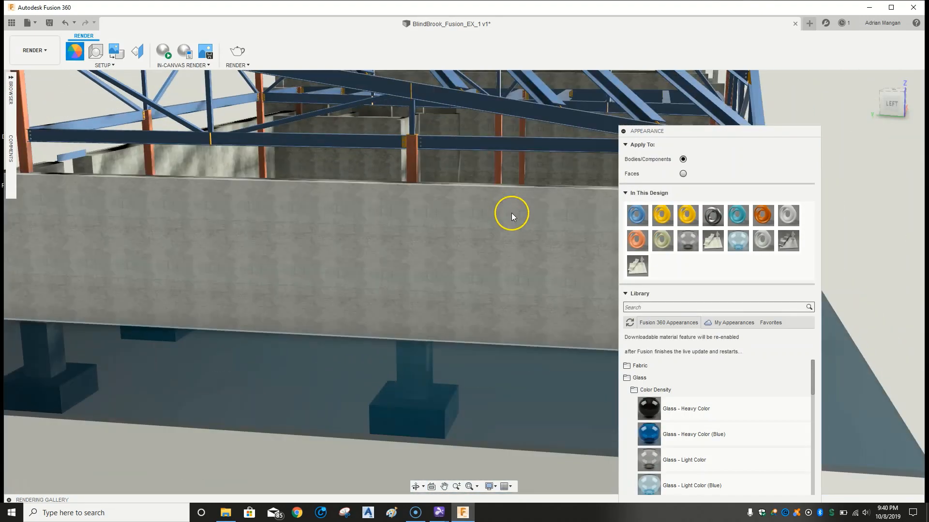
left_click_drag(640, 266, 550, 250)
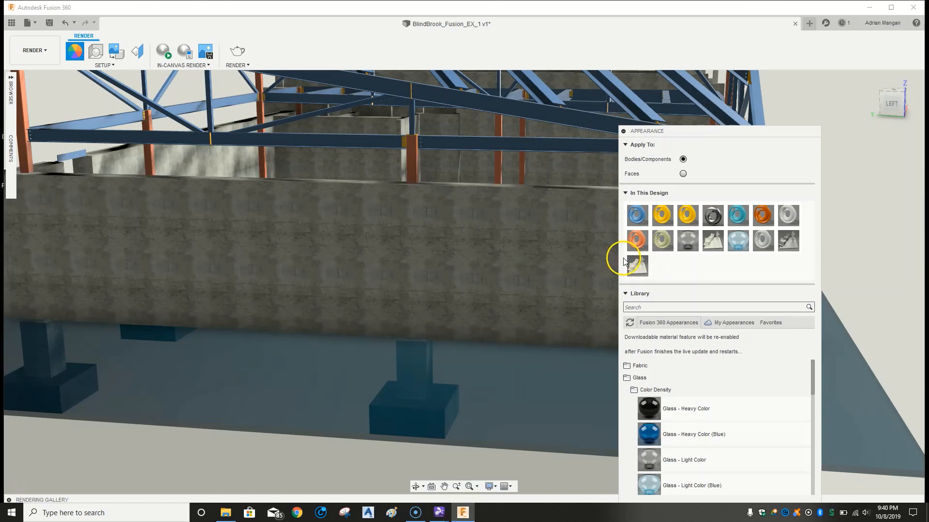
- Replace the Test appearance's texture image with BoundSilverMoon11.34.jpg from the Swatches folder and close the texture and material editors
double_click(641, 267)
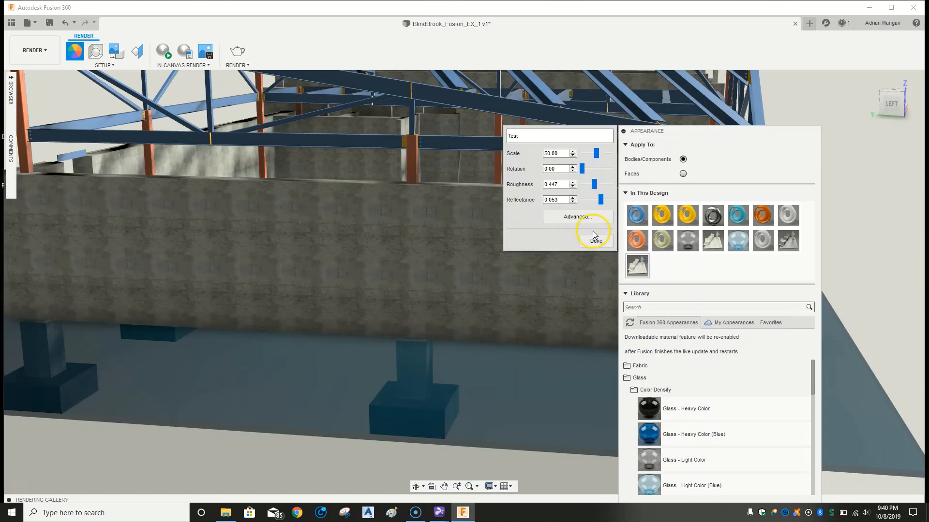
left_click(595, 215)
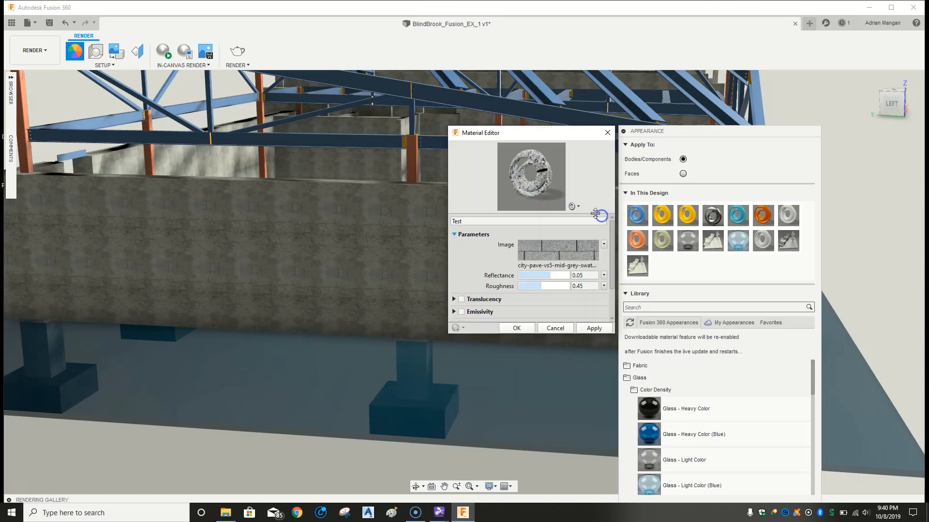
left_click(575, 249)
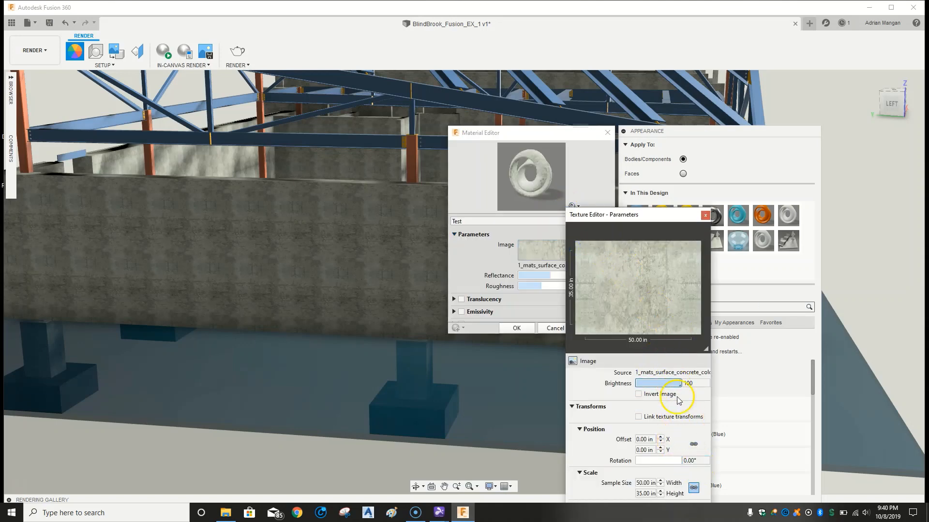
left_click(677, 372)
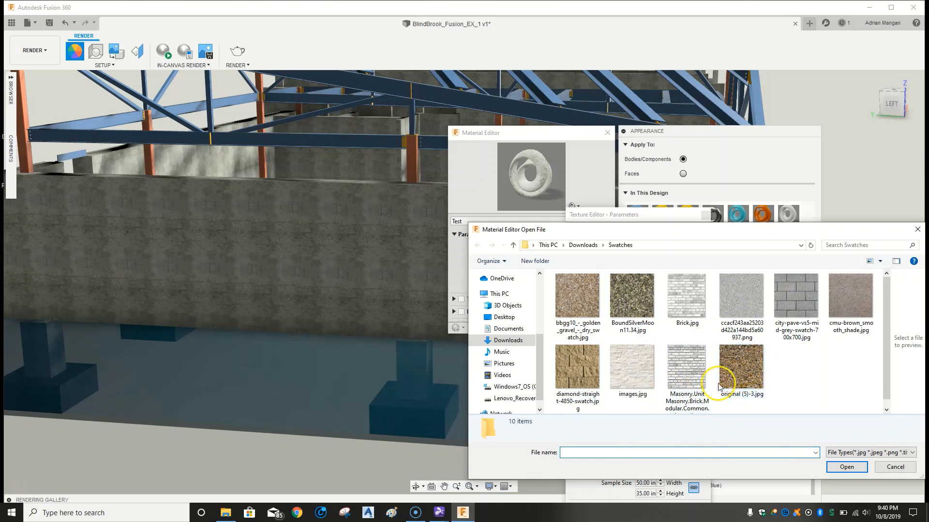
left_click(586, 378)
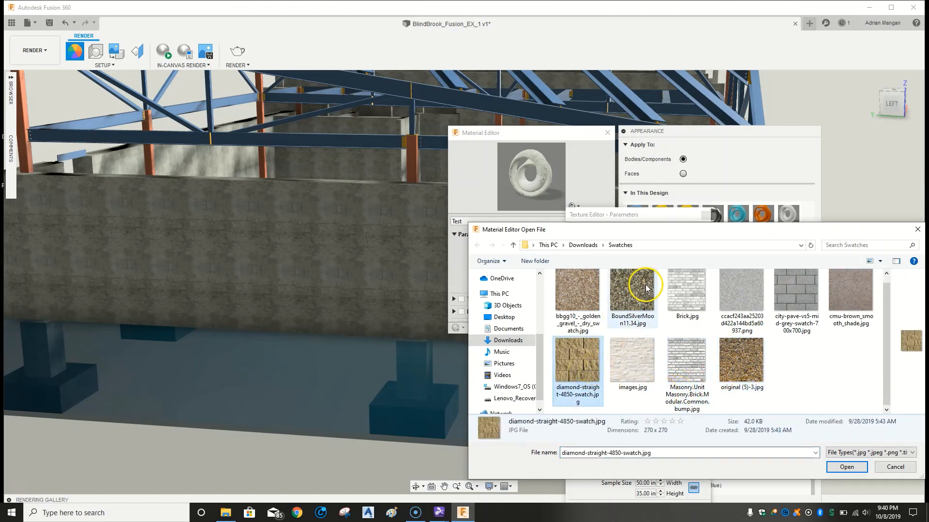
left_click(625, 292)
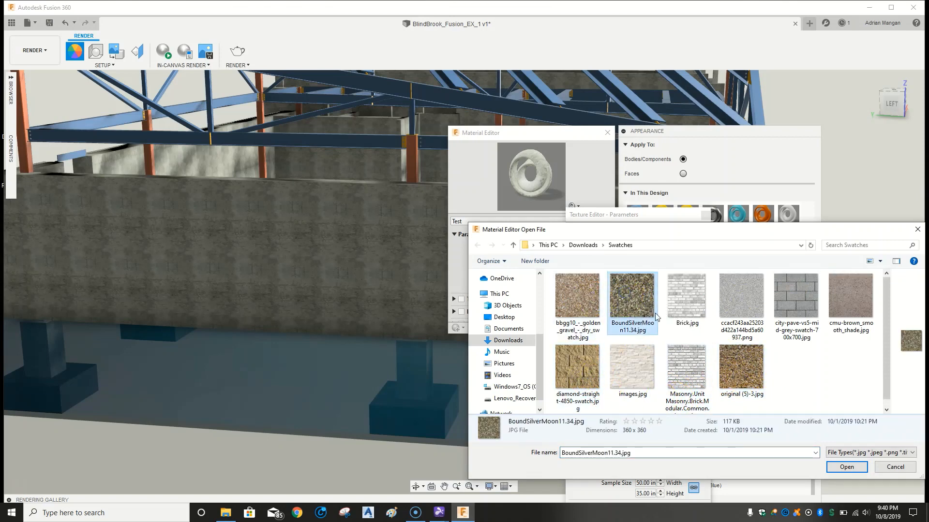
left_click(846, 467)
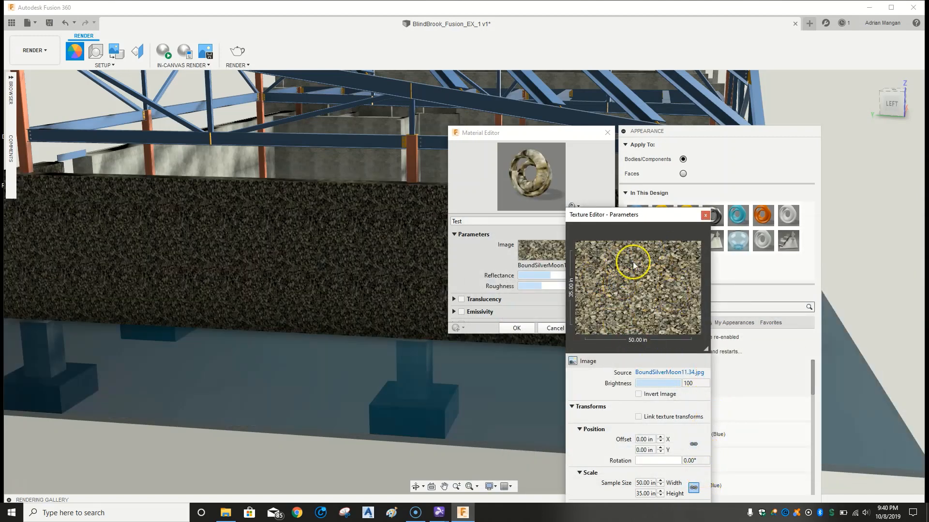
left_click_drag(643, 219, 643, 195)
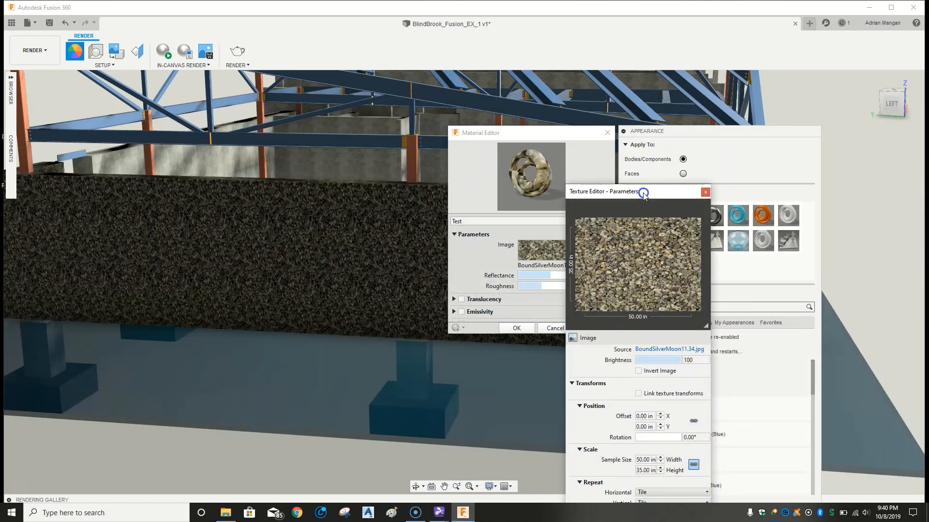
left_click(705, 192)
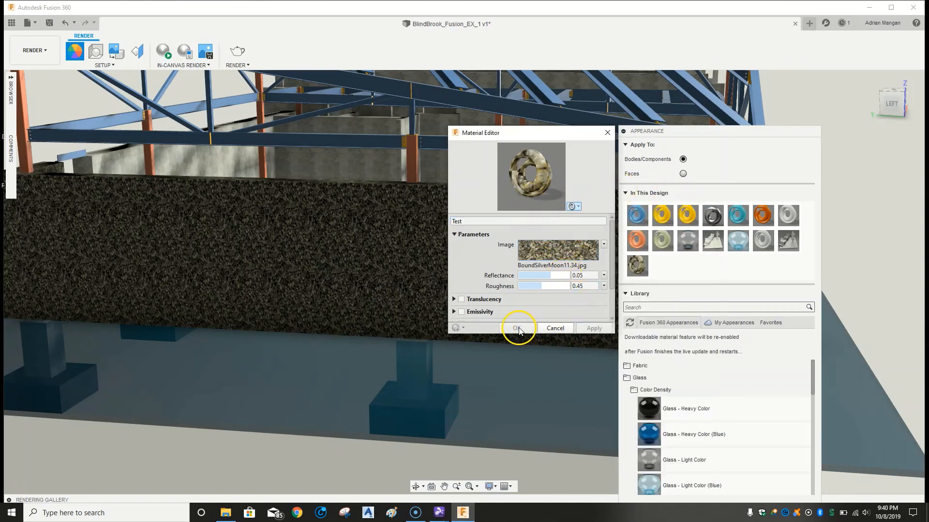
left_click(608, 133)
- Examine the gravel texture on the foundation wall up close and from the corner with the logo
middle_click_drag(440, 189, 329, 208, "shift")
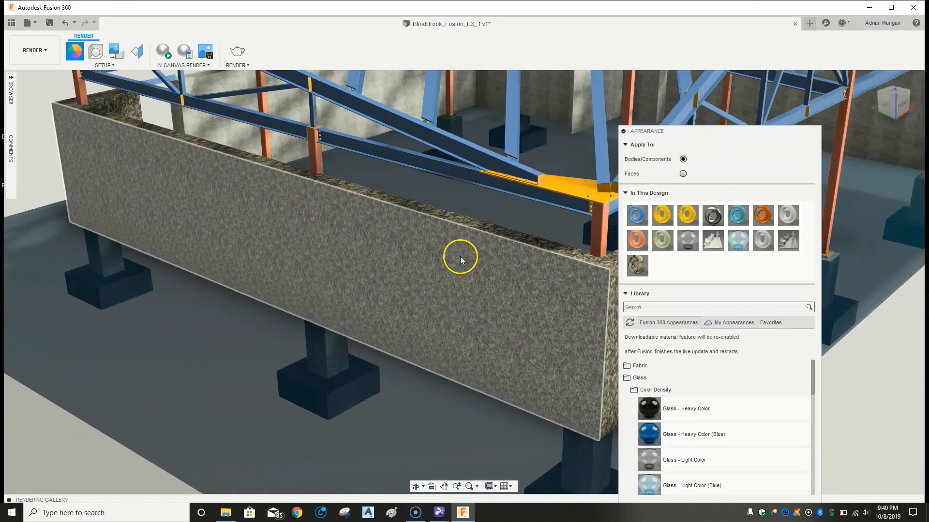
scroll(461, 260, "down", 3)
scroll(463, 258, "up", 6)
scroll(463, 258, "up", 5)
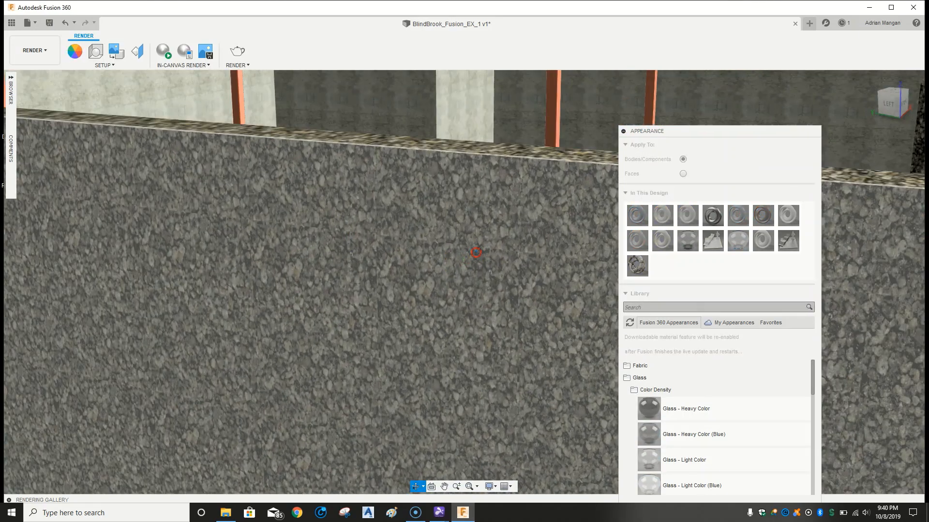
scroll(400, 231, "down", 10)
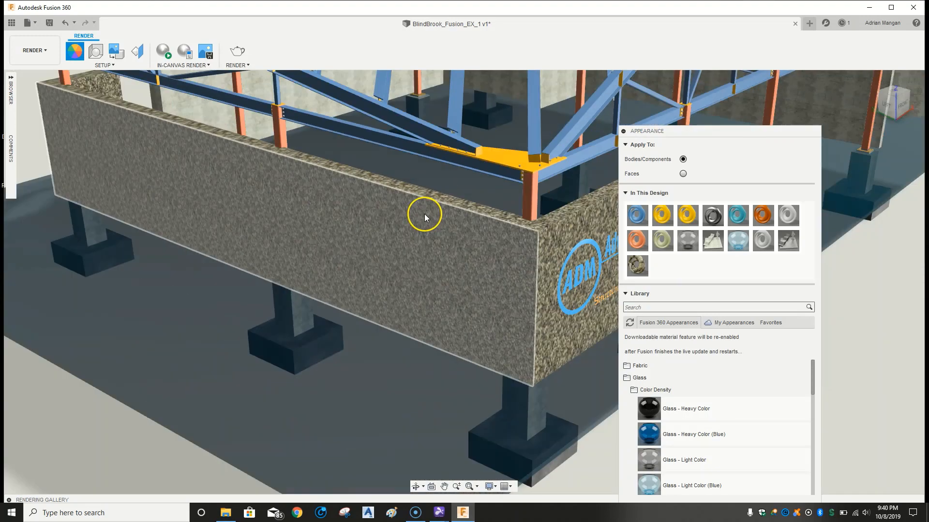
middle_click_drag(423, 214, 474, 230, "shift")
scroll(470, 231, "down", 4)
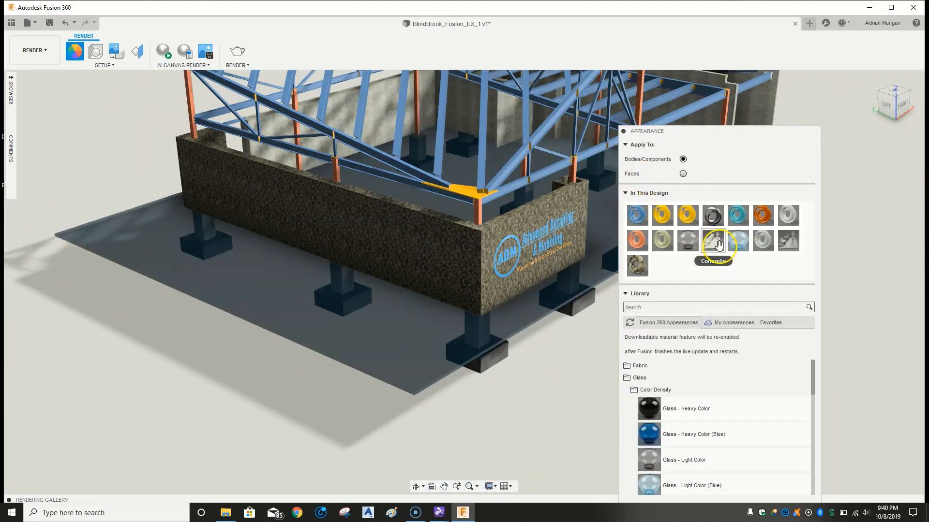
- Reapply the Concrete appearance to the foundation wall and collapse the appearance settings
left_click_drag(712, 242, 457, 241)
middle_click_drag(426, 256, 296, 286)
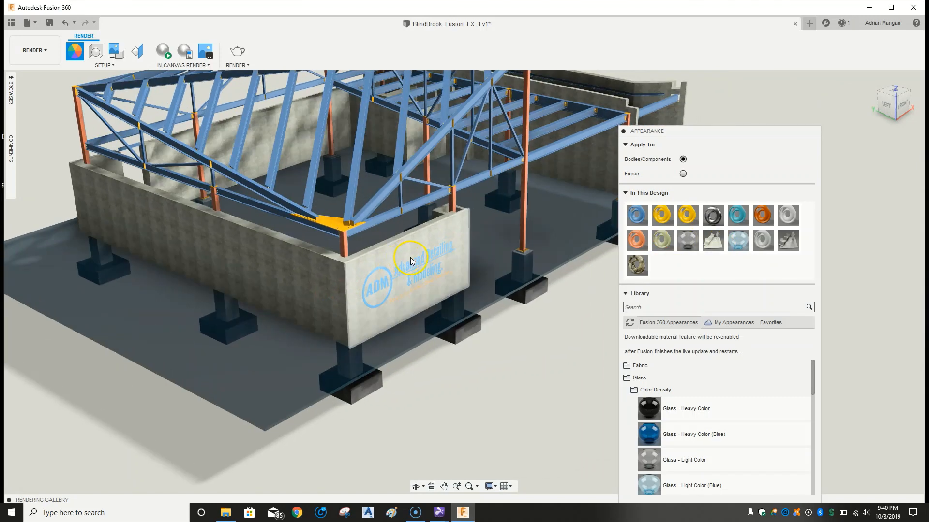
left_click(623, 131)
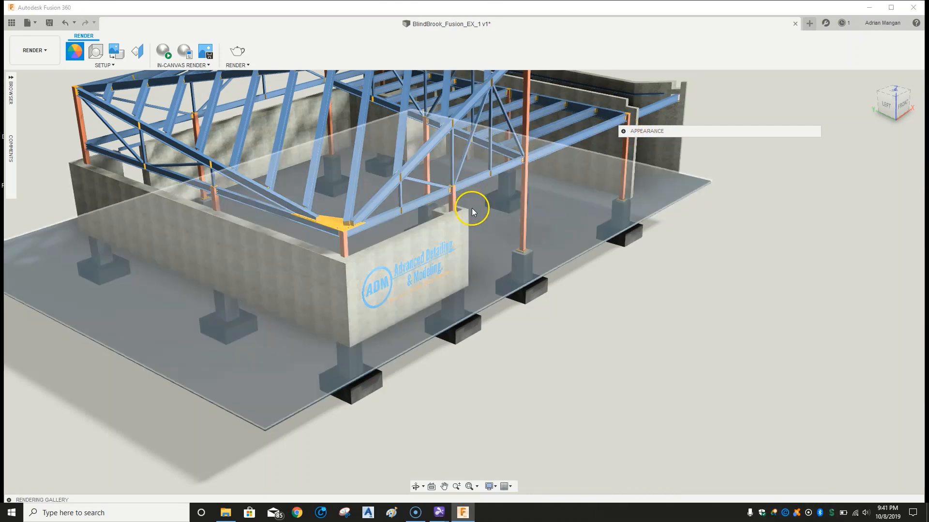
- Open the finished render from the rendering gallery and download it as a PNG image into the Downloads folder
left_click(10, 501)
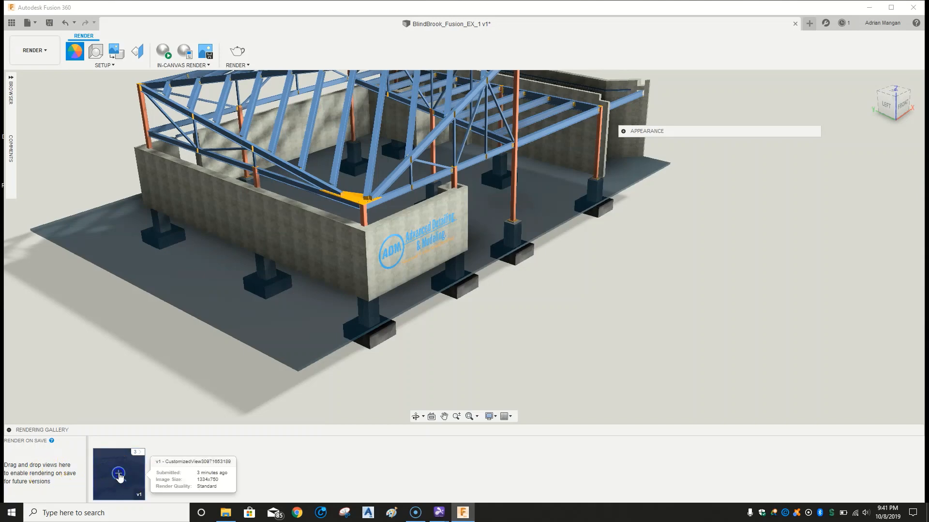
left_click(118, 475)
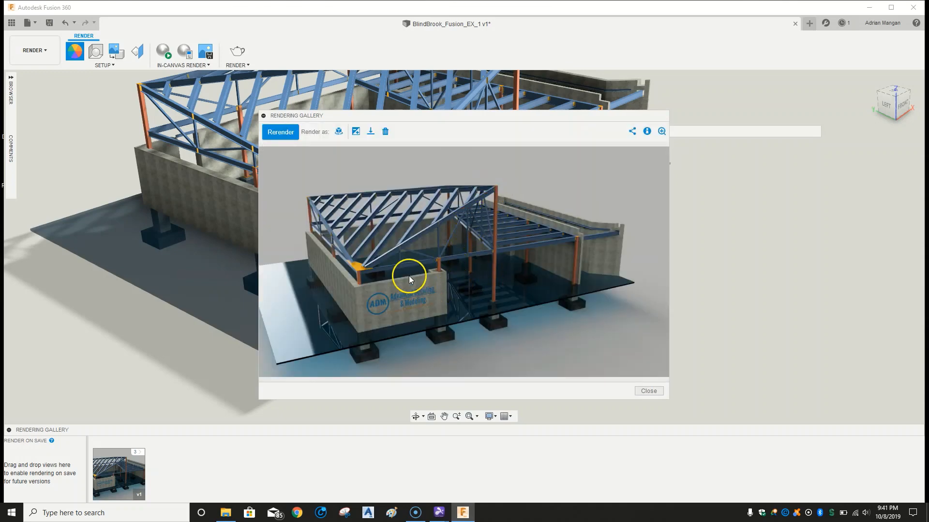
left_click(373, 135)
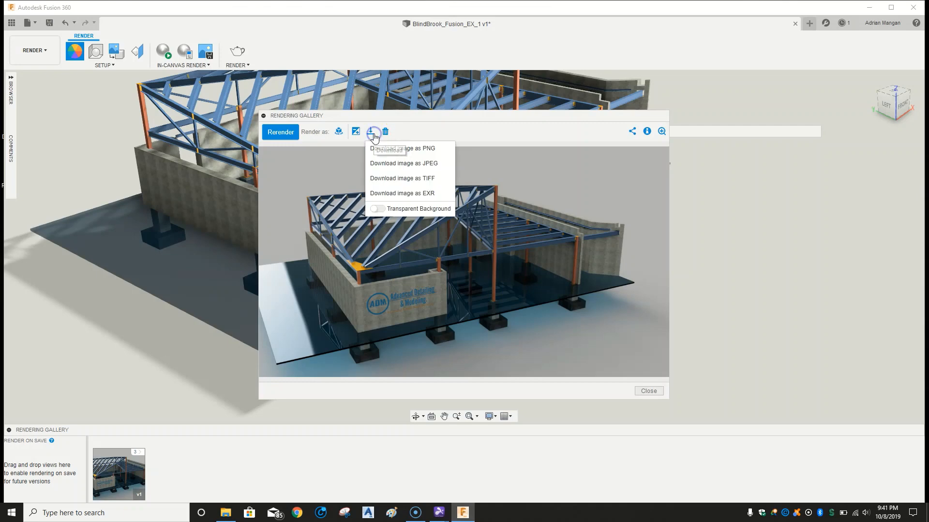
left_click(394, 148)
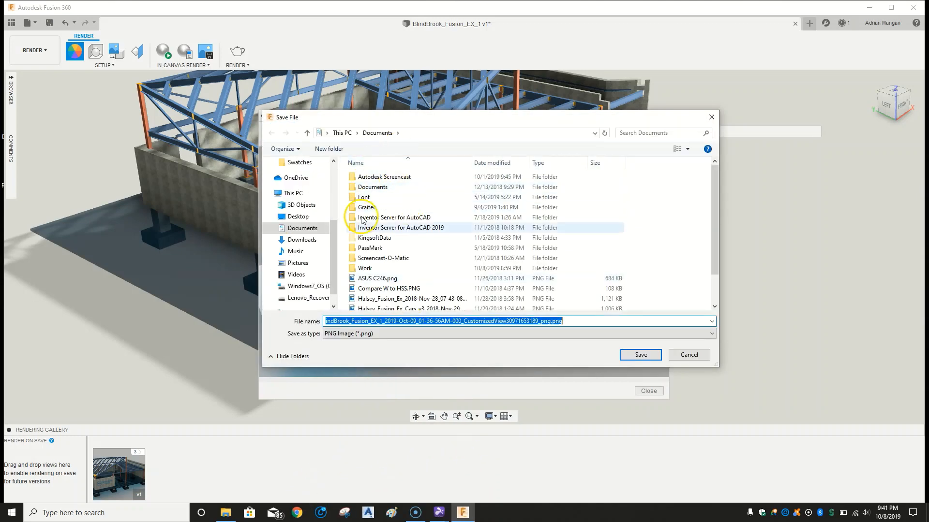
left_click(302, 239)
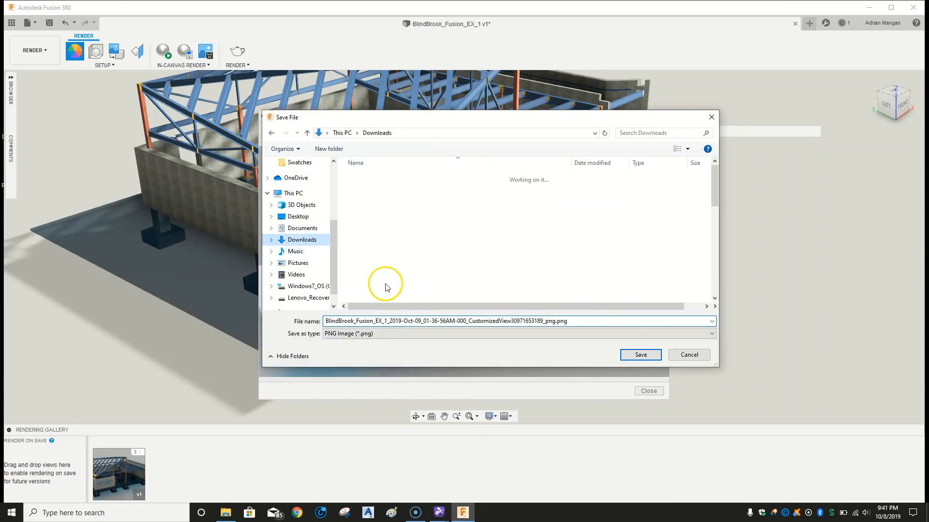
left_click(641, 354)
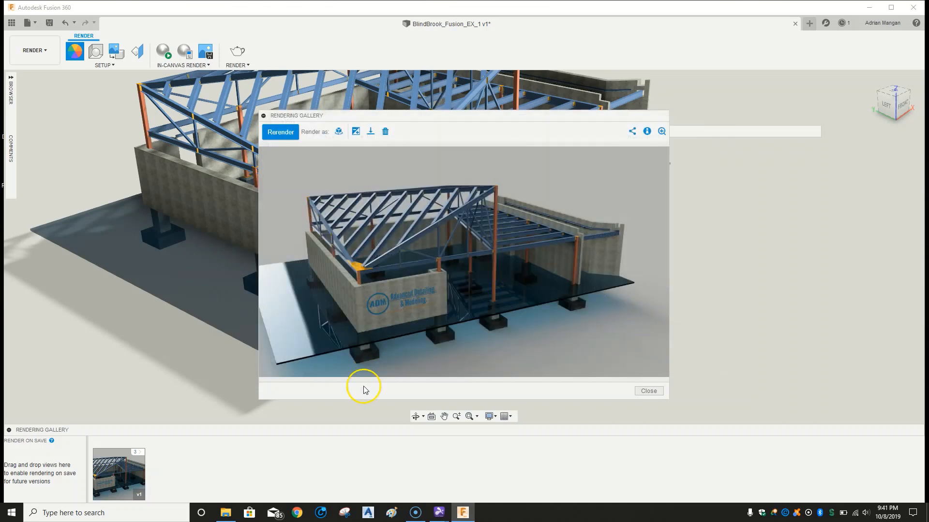
- Locate the downloaded render image in the Downloads folder, view it in the photo viewer, and return to Fusion 360
mouse_move(218, 516)
left_click(232, 473)
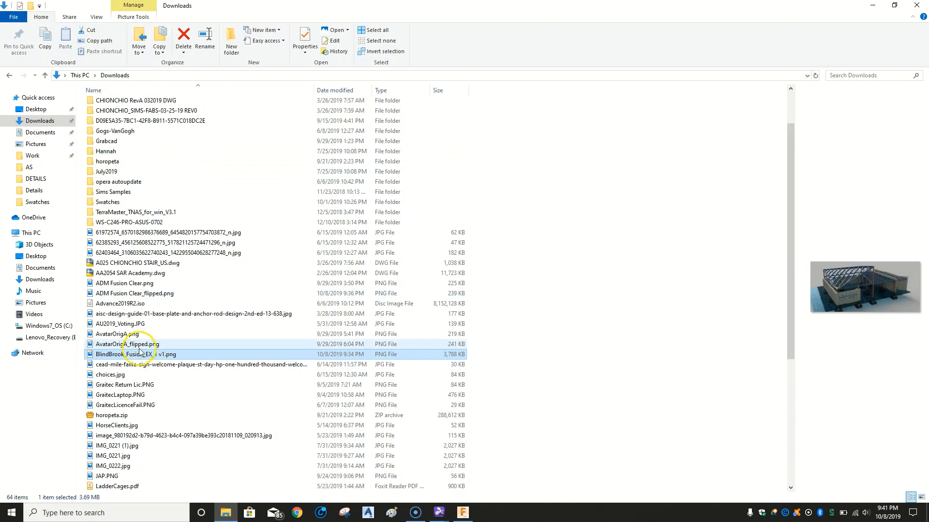
scroll(146, 355, "down", 6)
scroll(139, 355, "down", 1)
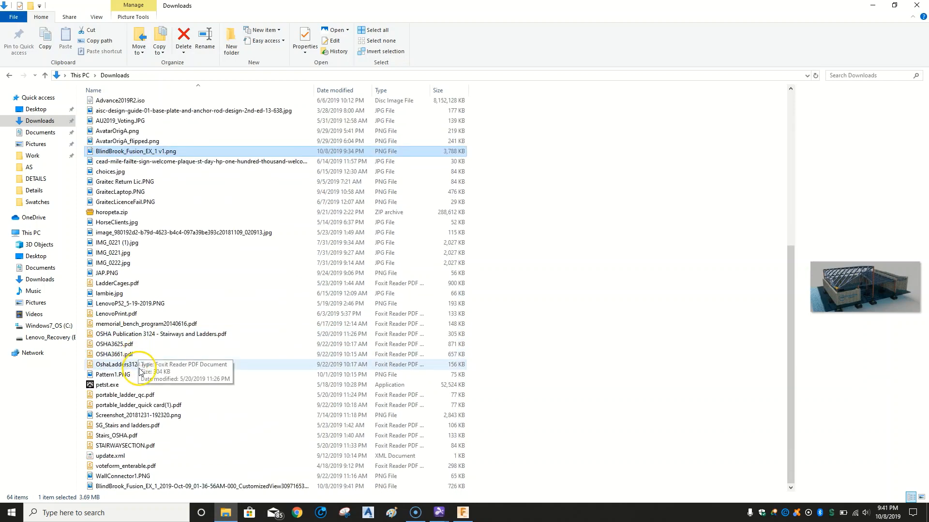
left_click(155, 487)
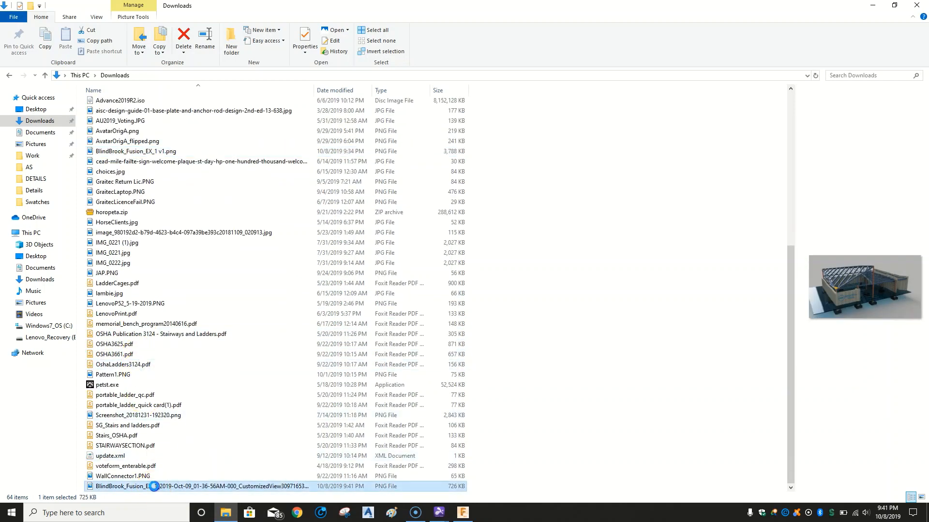
left_click(155, 487)
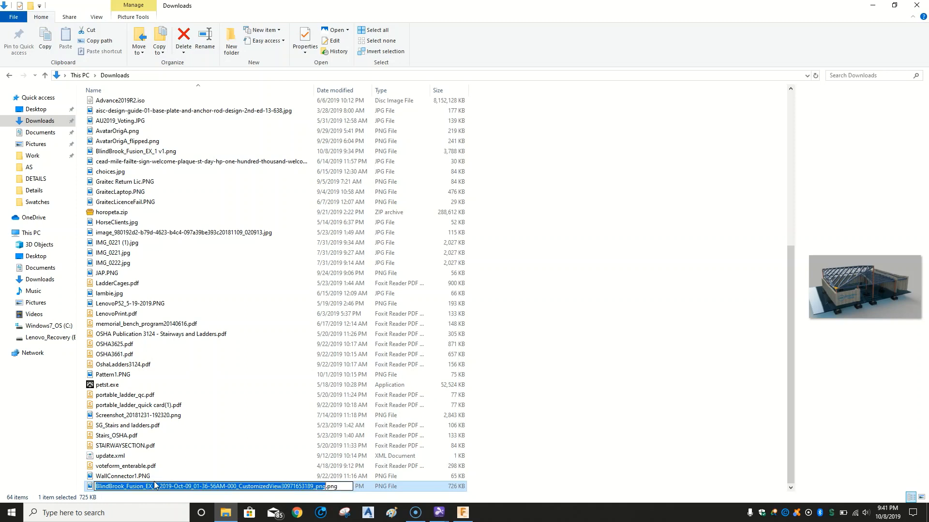
key("Return")
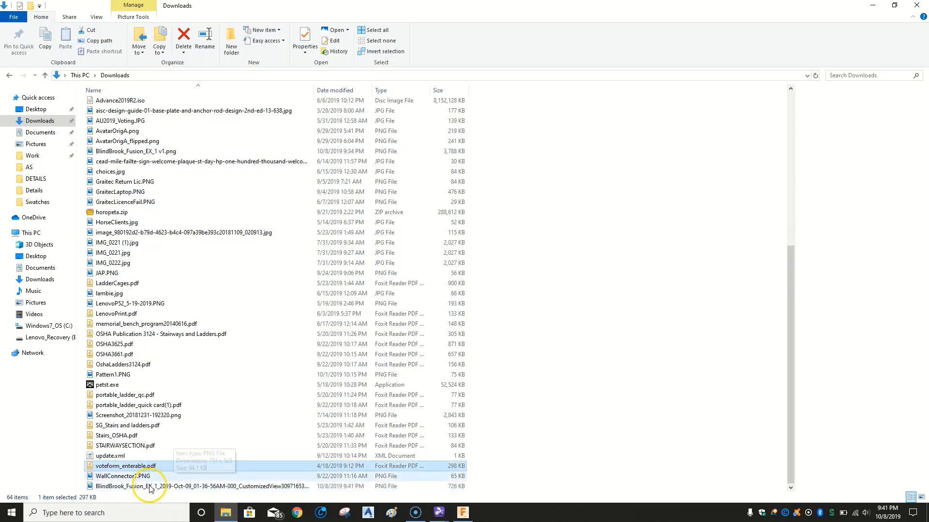
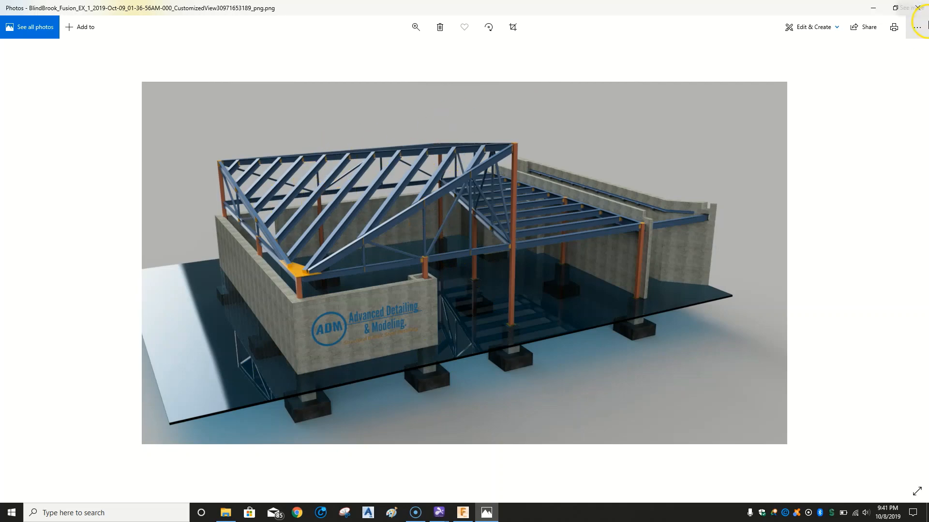
left_click(917, 8)
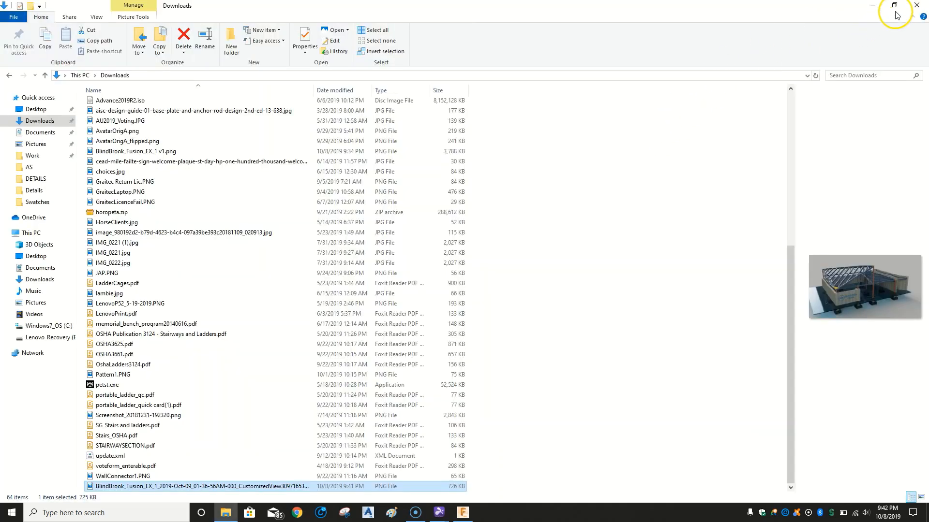
left_click(873, 6)
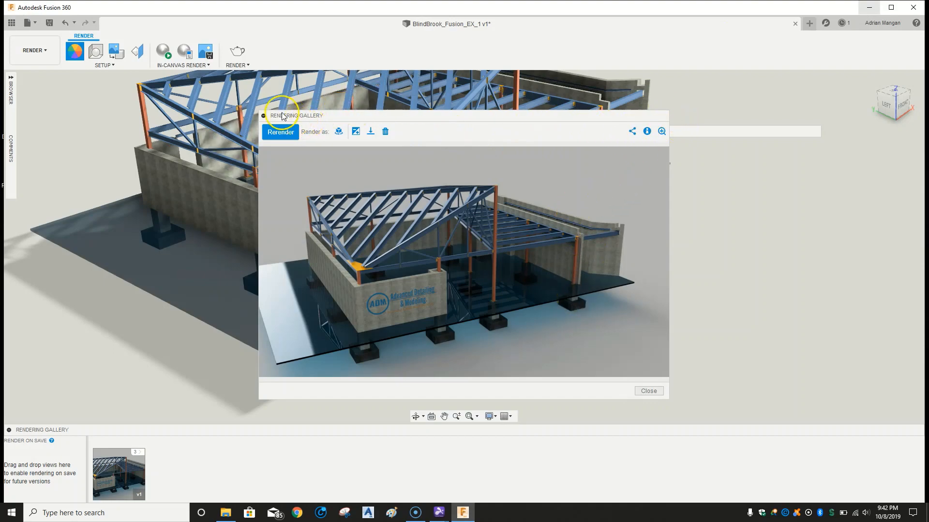
- Place the ADM Fusion Clear.png image as a decal on the top flange face of the sloped beam beside the capped column
left_click(264, 116)
scroll(341, 196, "up", 4)
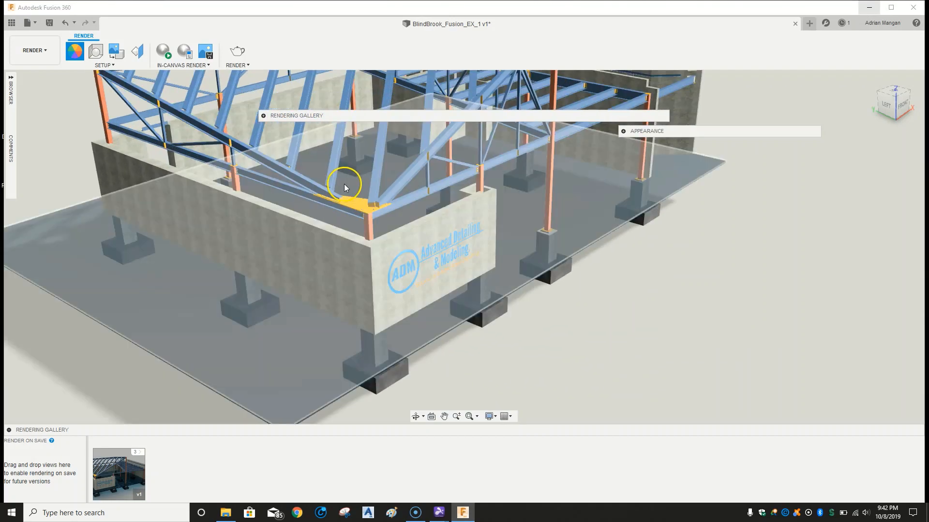
middle_click_drag(411, 162, 366, 315)
middle_click_drag(452, 154, 410, 220)
scroll(469, 208, "up", 5)
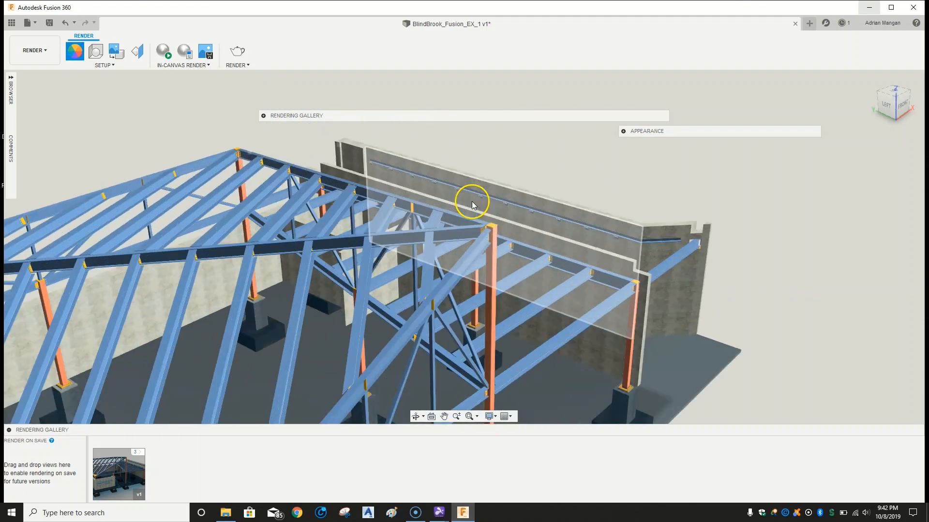
middle_click_drag(505, 233, 311, 152, "shift")
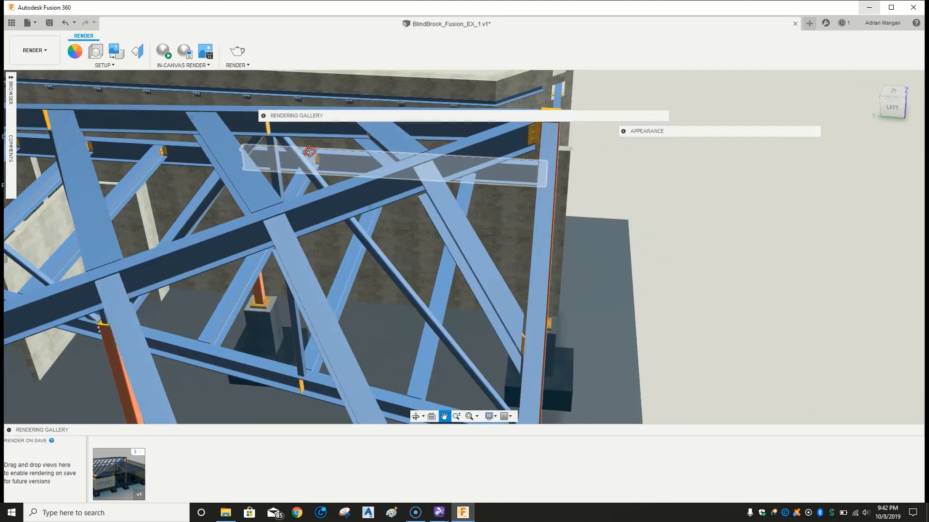
scroll(559, 140, "up", 3)
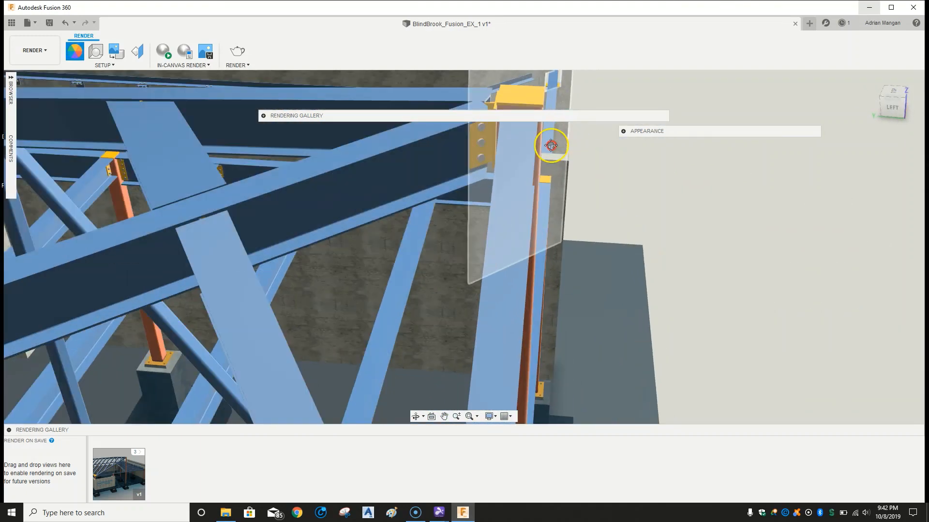
middle_click_drag(551, 145, 525, 154)
middle_click_drag(475, 180, 466, 271, "shift")
scroll(548, 178, "up", 5)
scroll(546, 182, "down", 5)
scroll(458, 252, "up", 5)
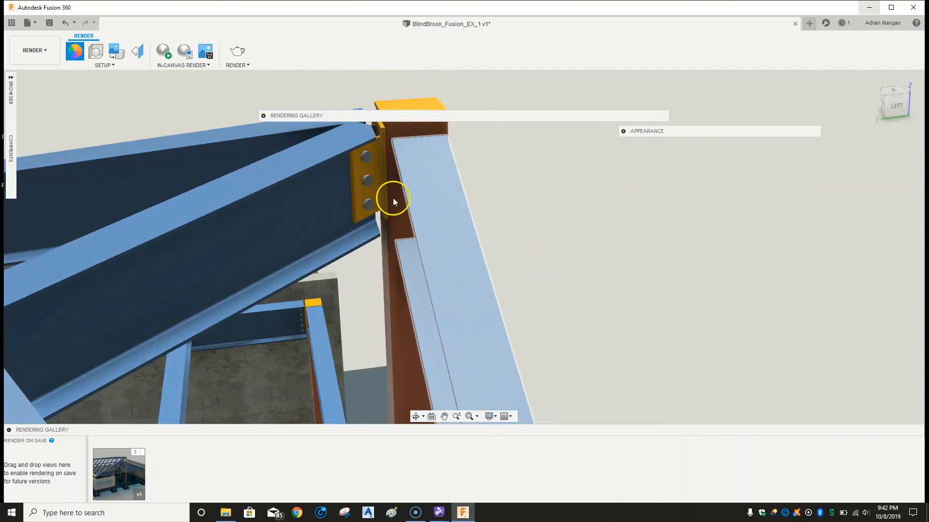
left_click(122, 49)
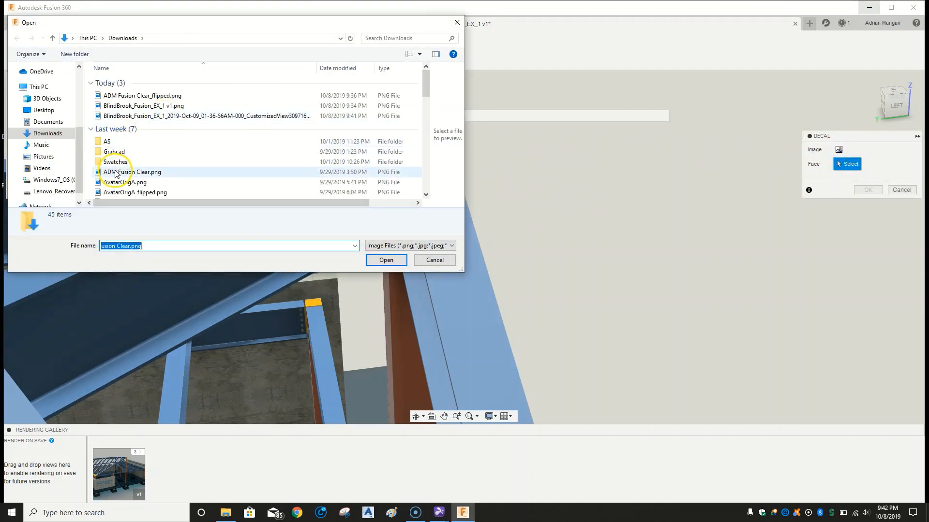
left_click(386, 260)
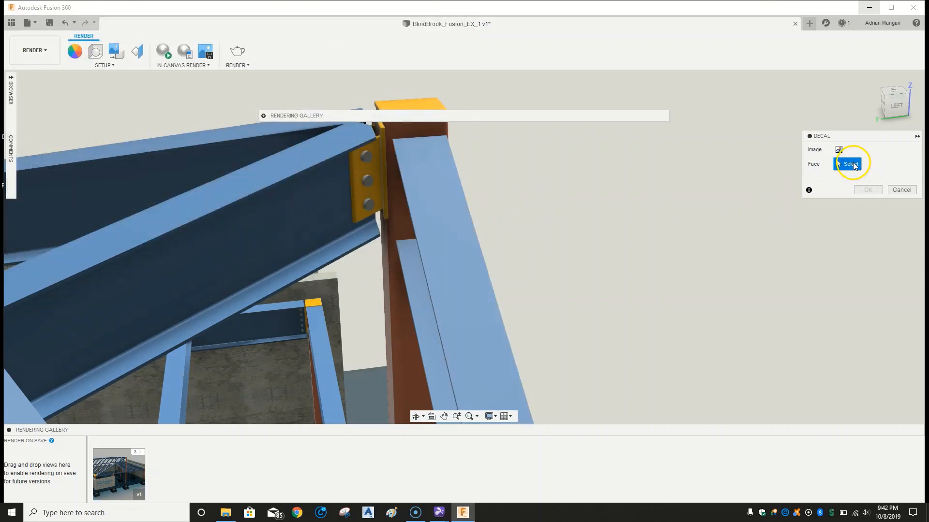
left_click(449, 220)
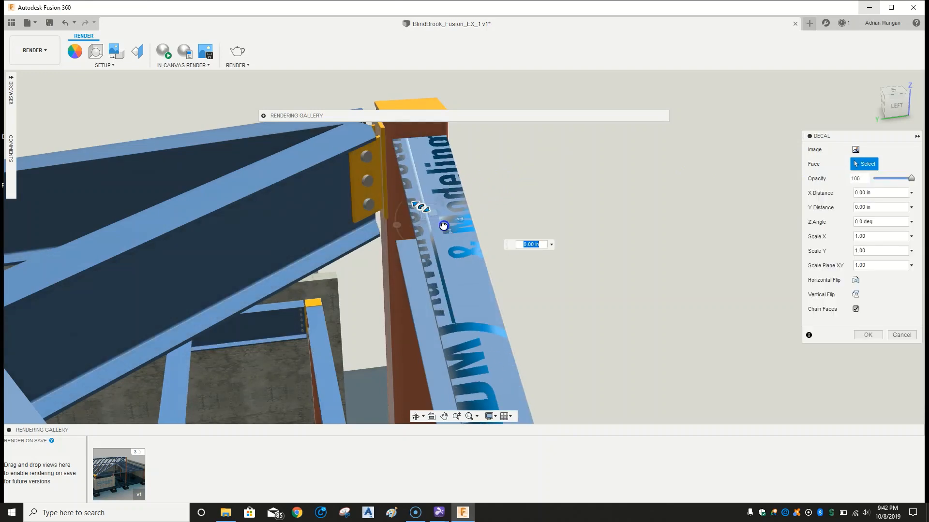
- Scale the decal uniformly to about 0.129, move it to about X -13.934 in and Y -0.812 in, and accept it
left_click_drag(459, 231, 462, 235)
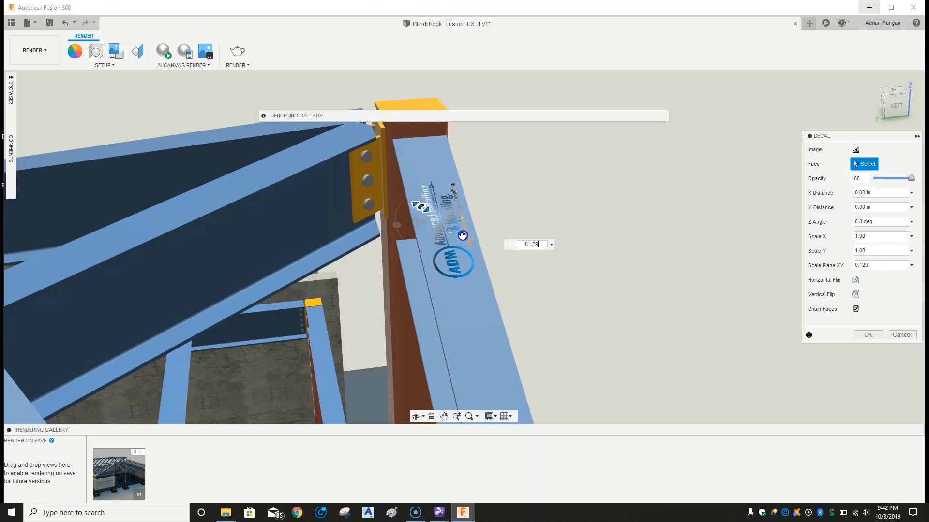
left_click(436, 218)
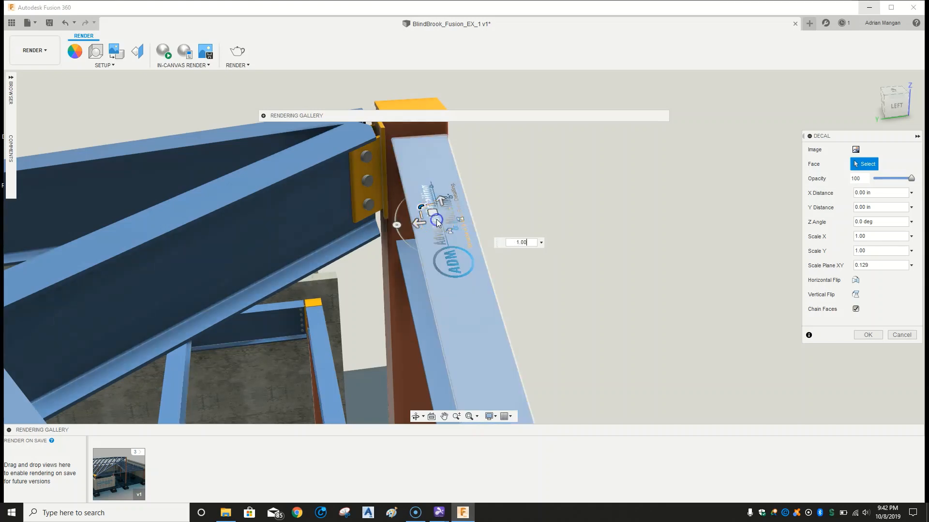
left_click_drag(423, 212, 466, 324)
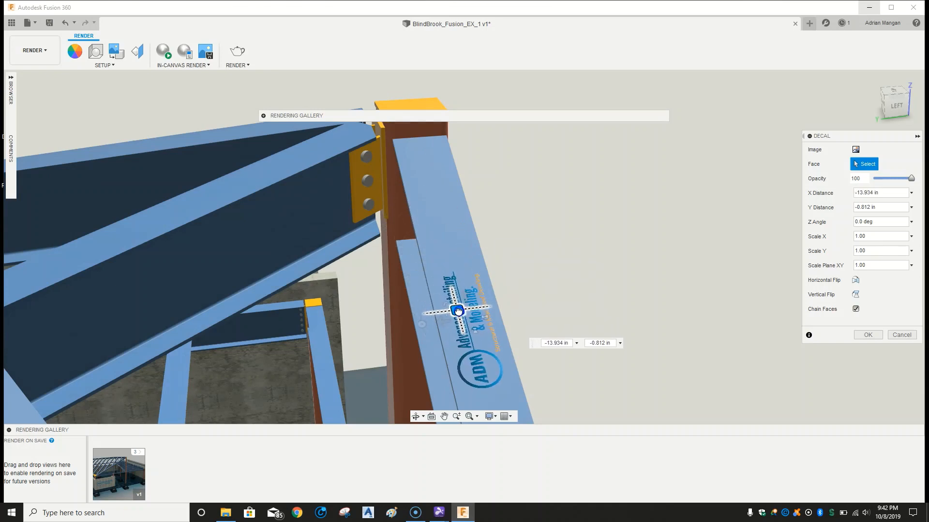
left_click_drag(469, 290, 469, 290)
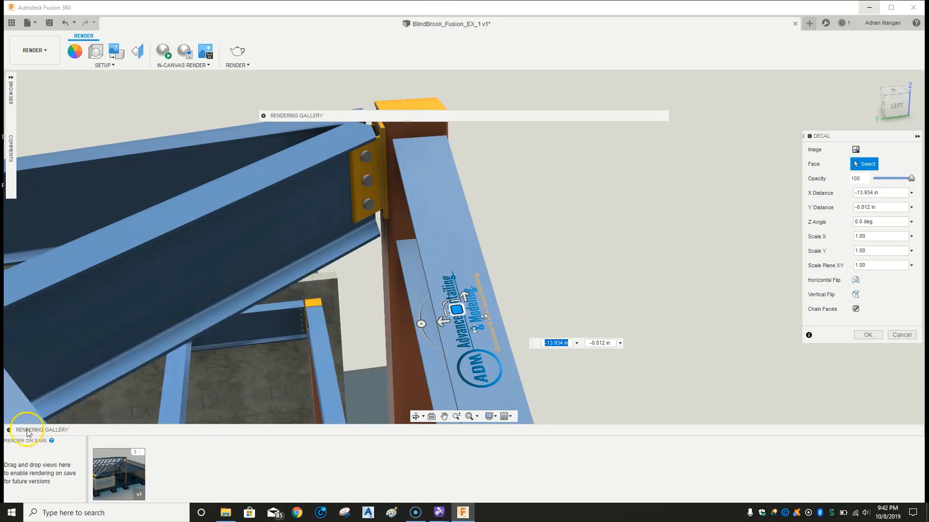
left_click(9, 430)
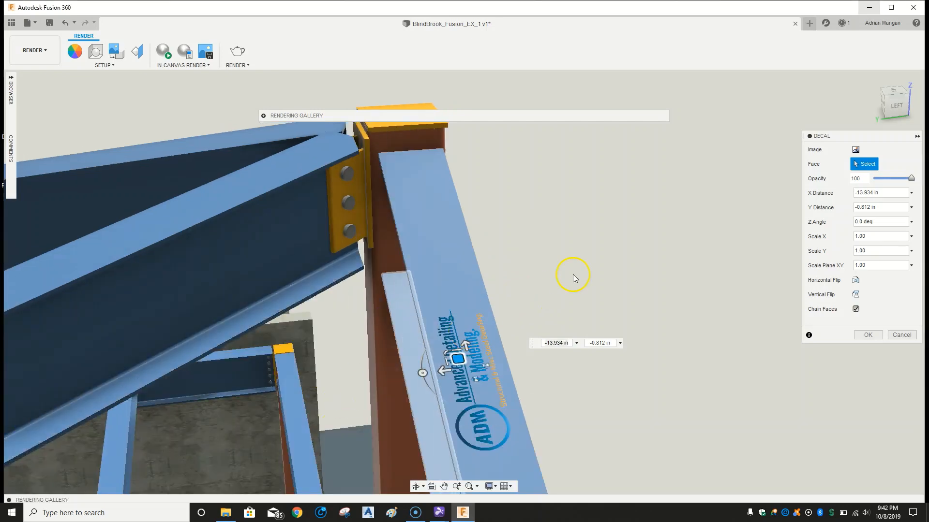
left_click(871, 336)
mouse_move(521, 178)
middle_mouse_down()
mouse_move(570, 171)
mouse_move(514, 178)
middle_mouse_up()
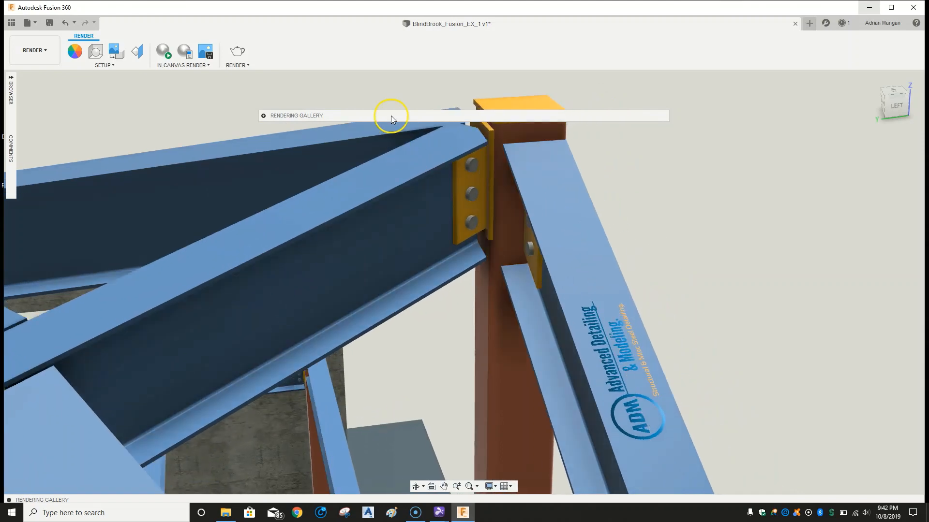
- Close the rendered image preview and start a 1334 x 750 render of the connection with the Local Renderer at Final (75) quality
left_click(263, 116)
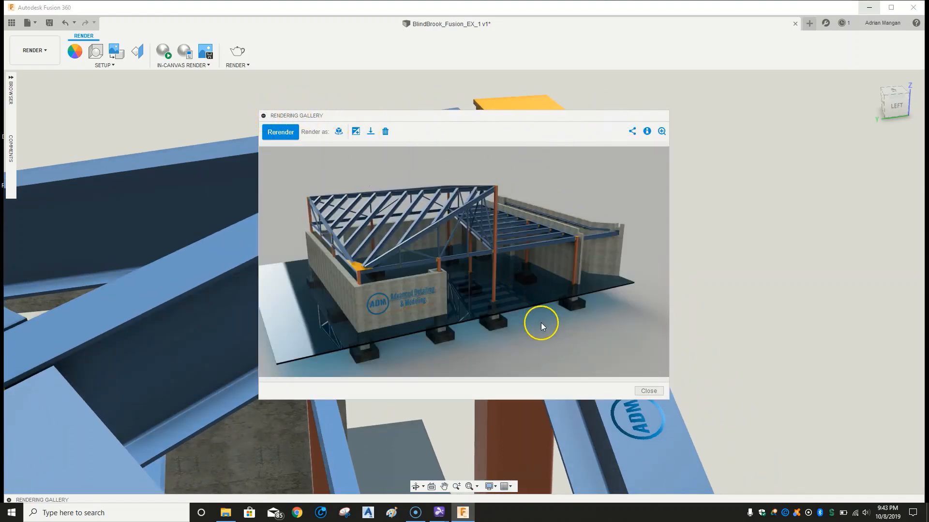
left_click(646, 391)
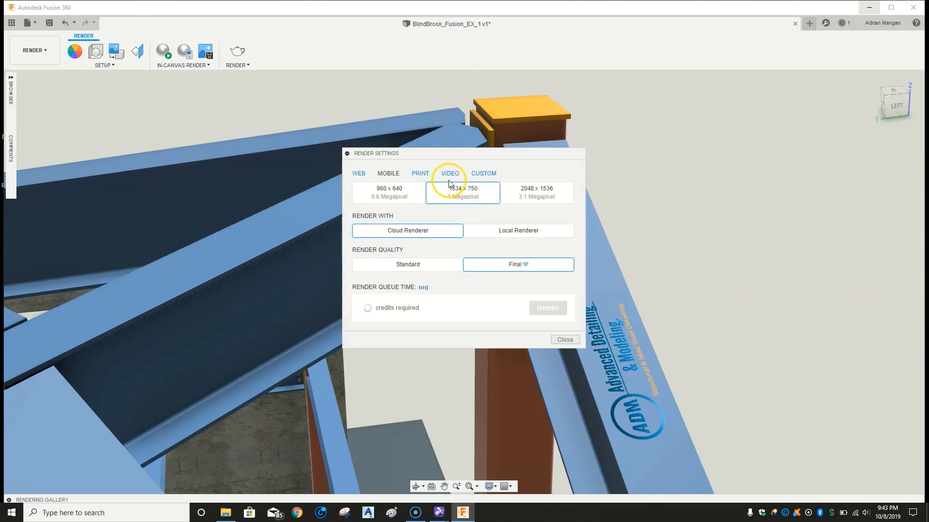
left_click(506, 237)
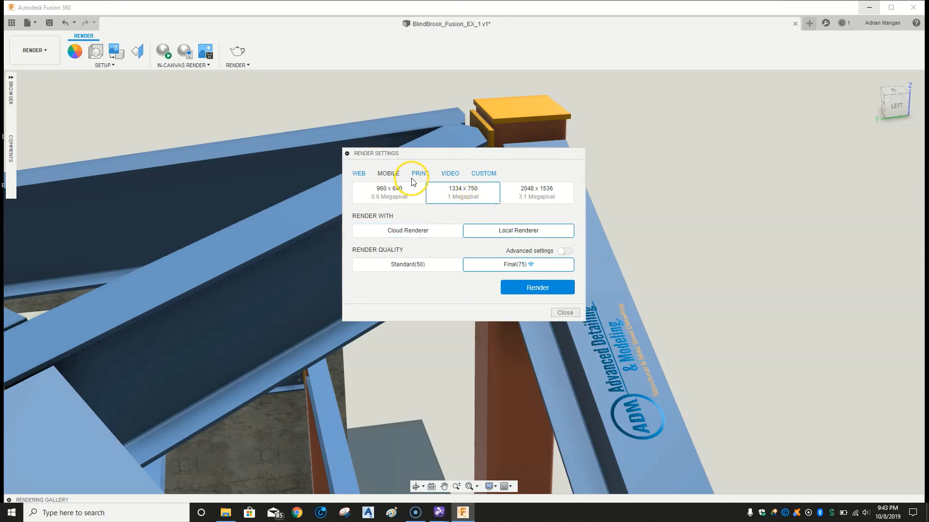
left_click(532, 287)
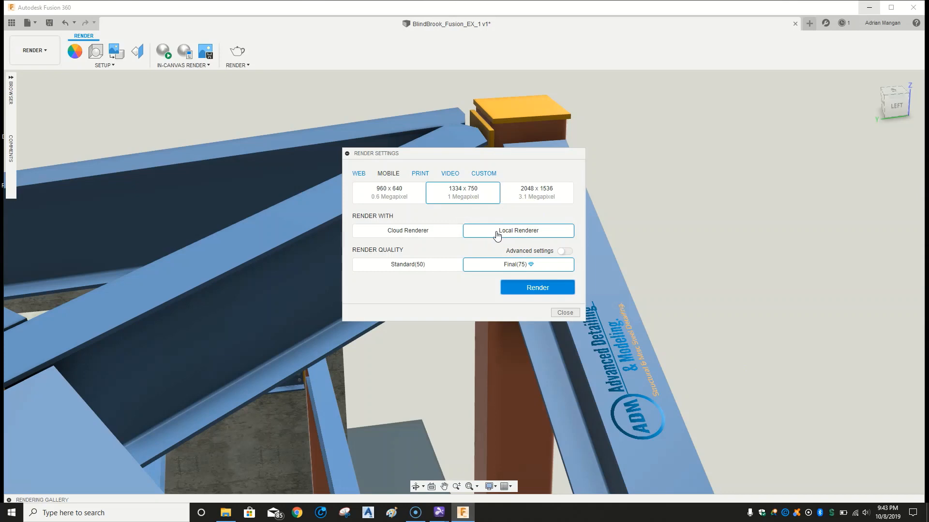
left_click(534, 286)
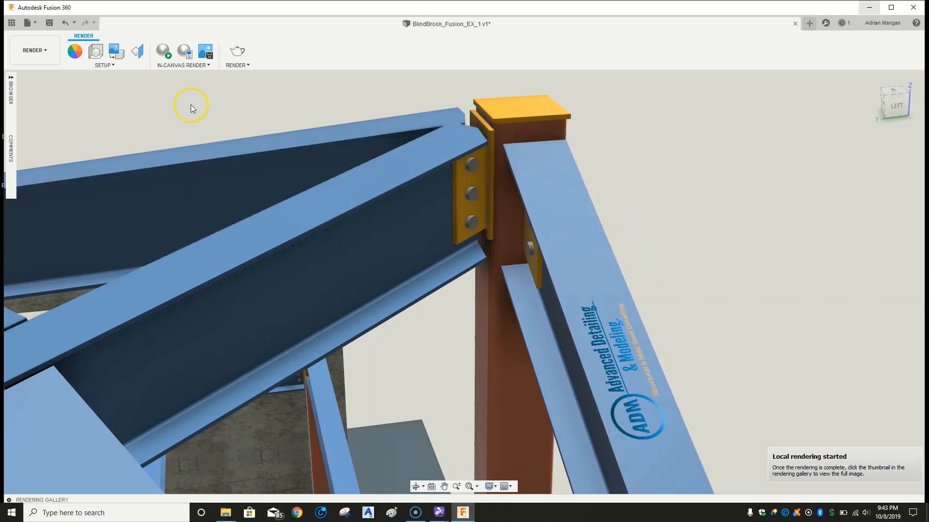
- Start an in-canvas render of the beam-to-column connection and minimize Fusion 360
left_click(164, 52)
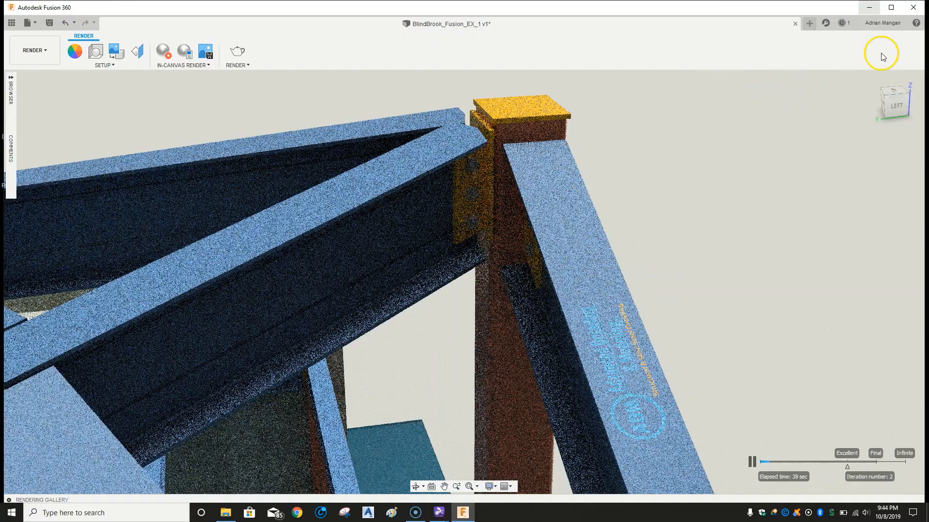
left_click(869, 7)
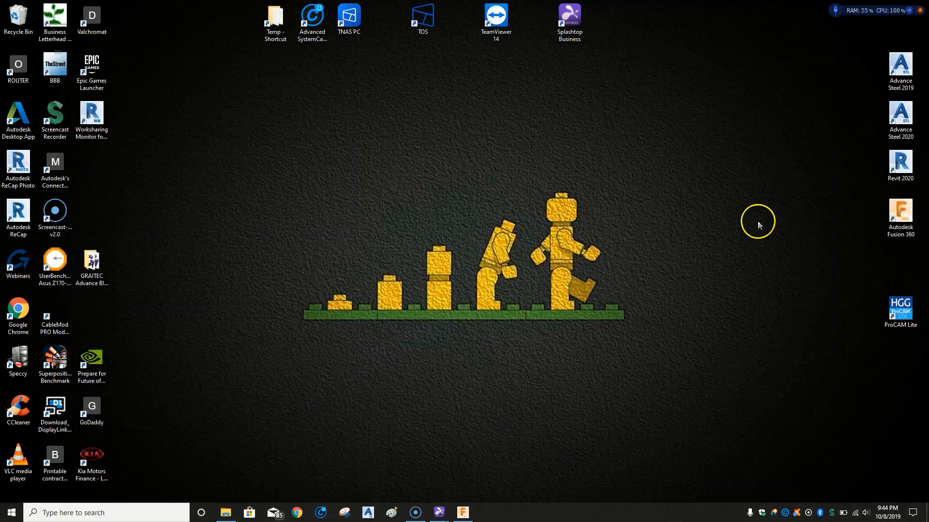
- Switch back to Fusion 360 and check the progress of the in-canvas render of the connection
left_click(462, 514)
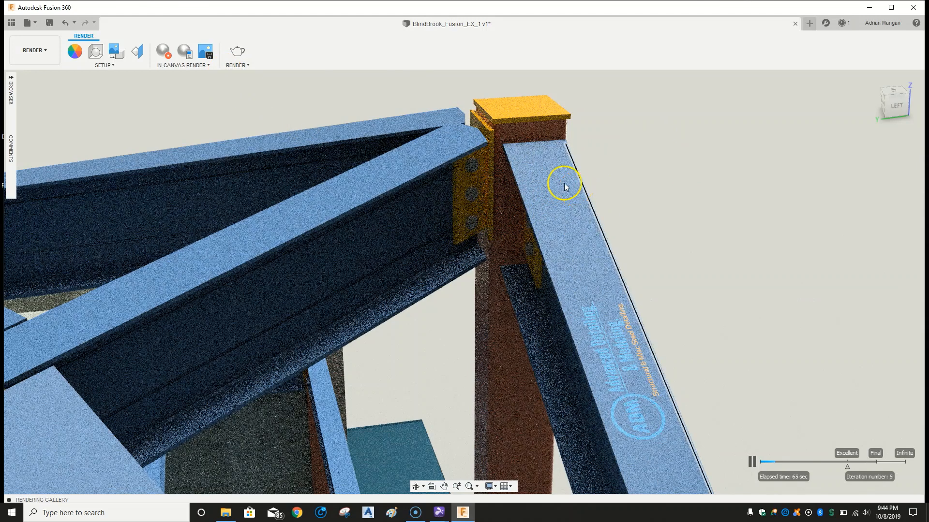
left_click(244, 66)
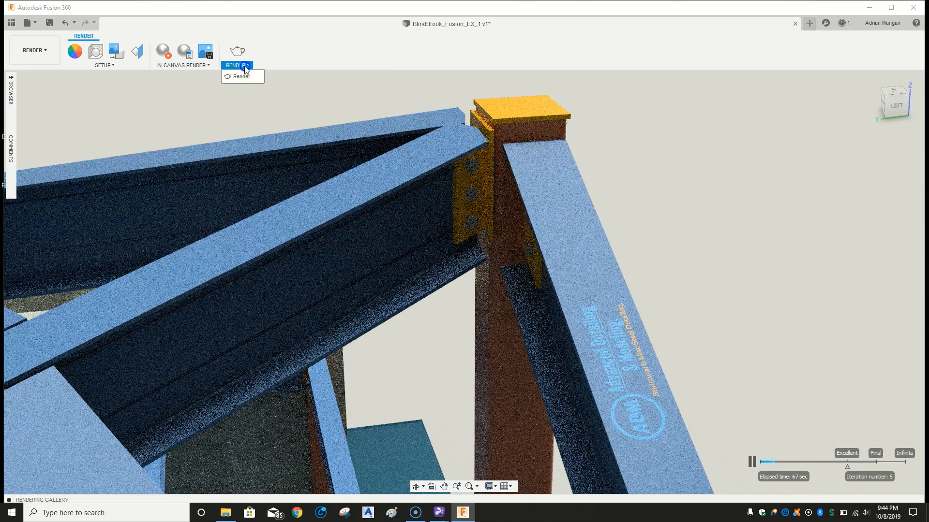
left_click(244, 67)
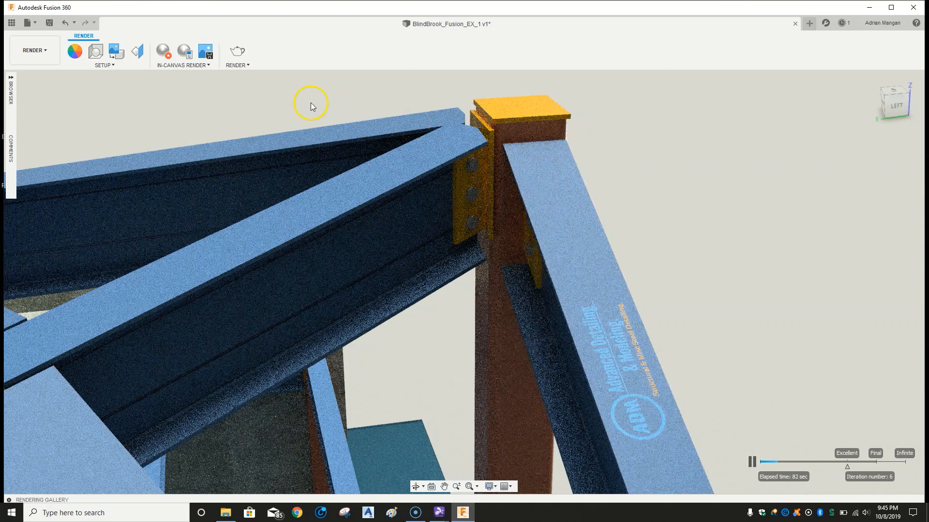
- Open the scene settings in full and stop the in-canvas render of the connection
left_click(95, 57)
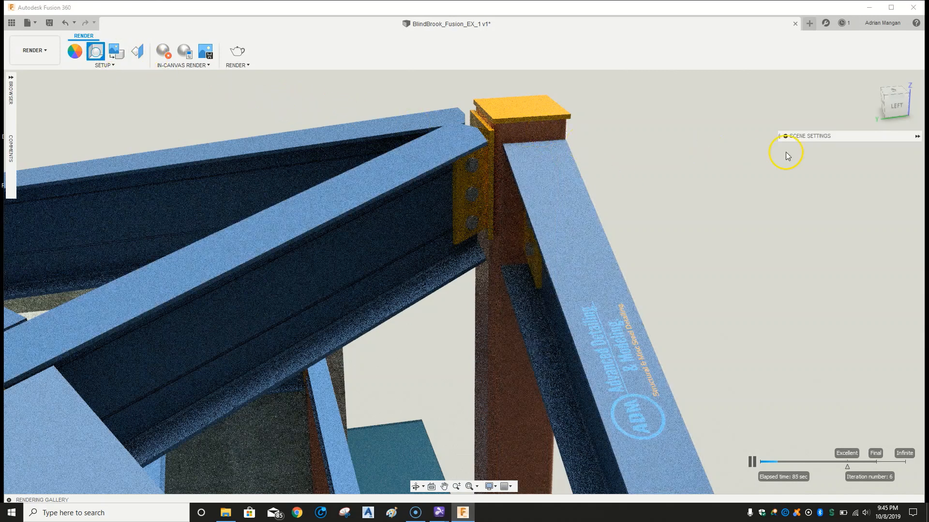
left_click(784, 136)
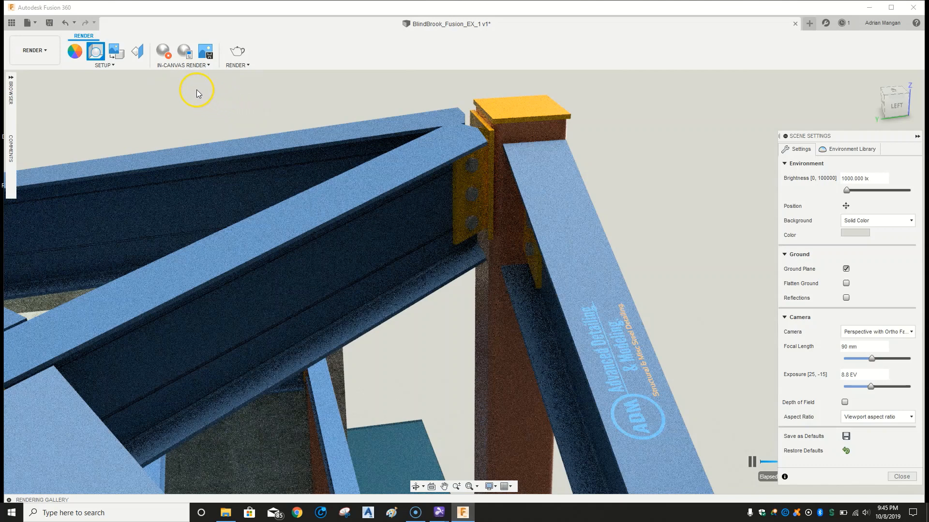
left_click(163, 51)
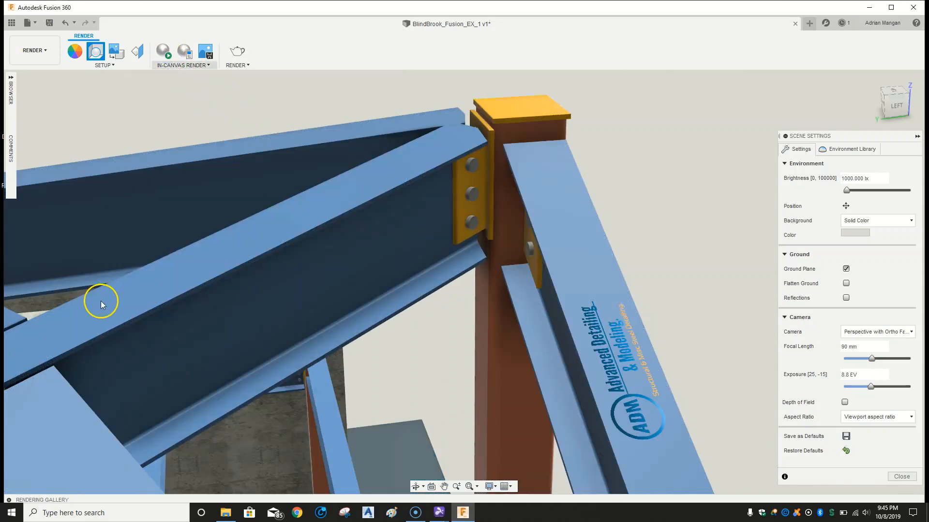